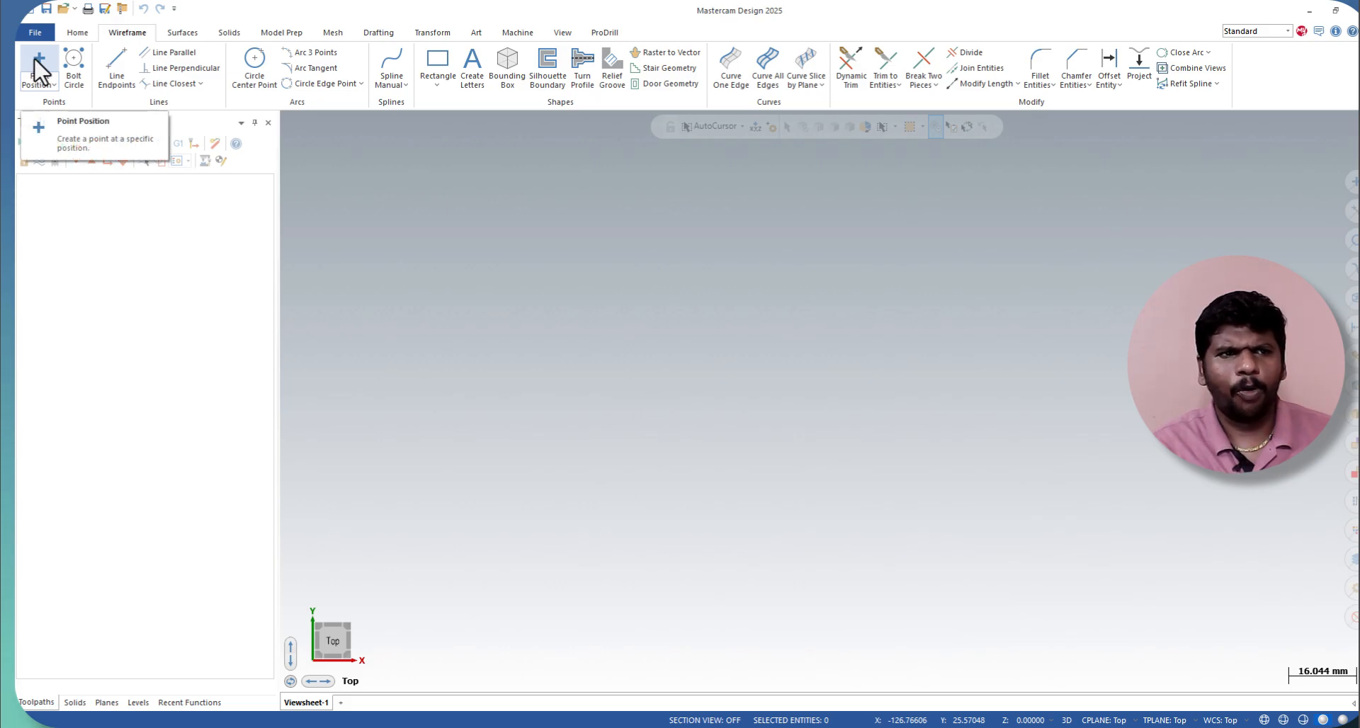
Step: Create a standard point at a free position near the centre of the graphics area
left_click(40, 85)
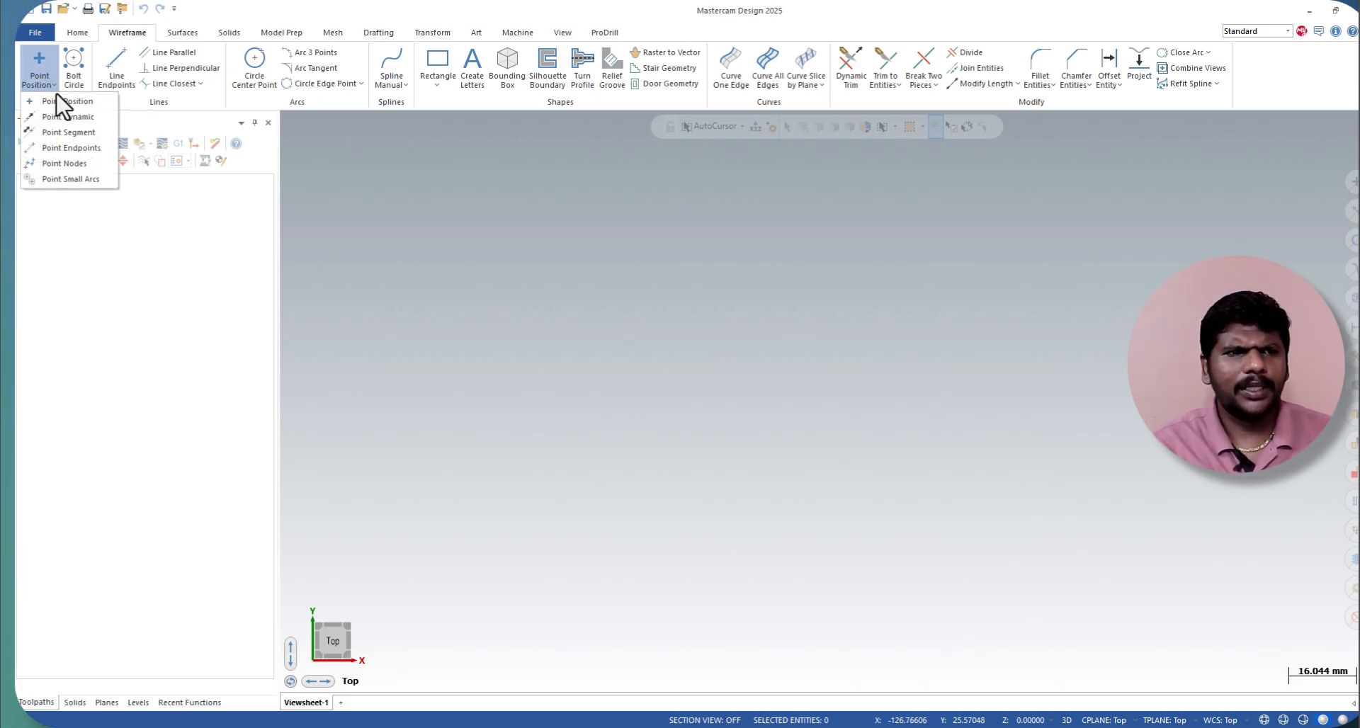
left_click(51, 49)
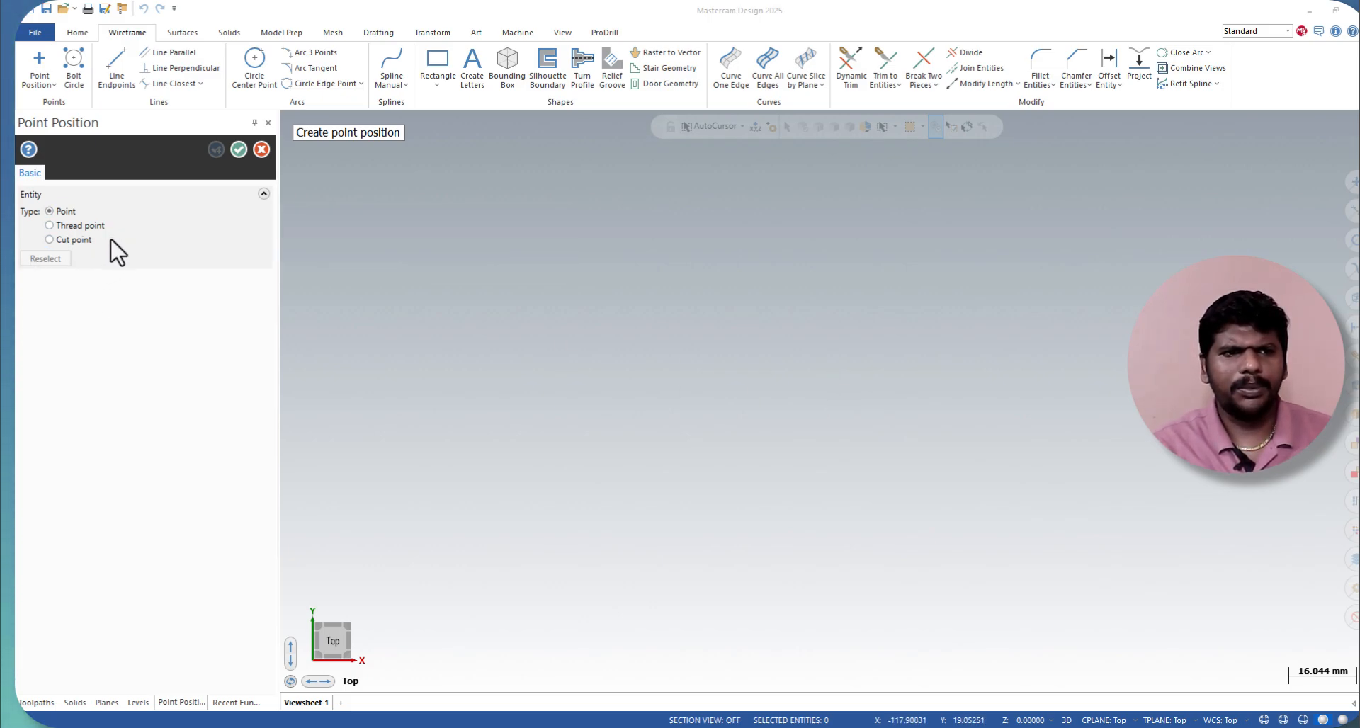
left_click(799, 387)
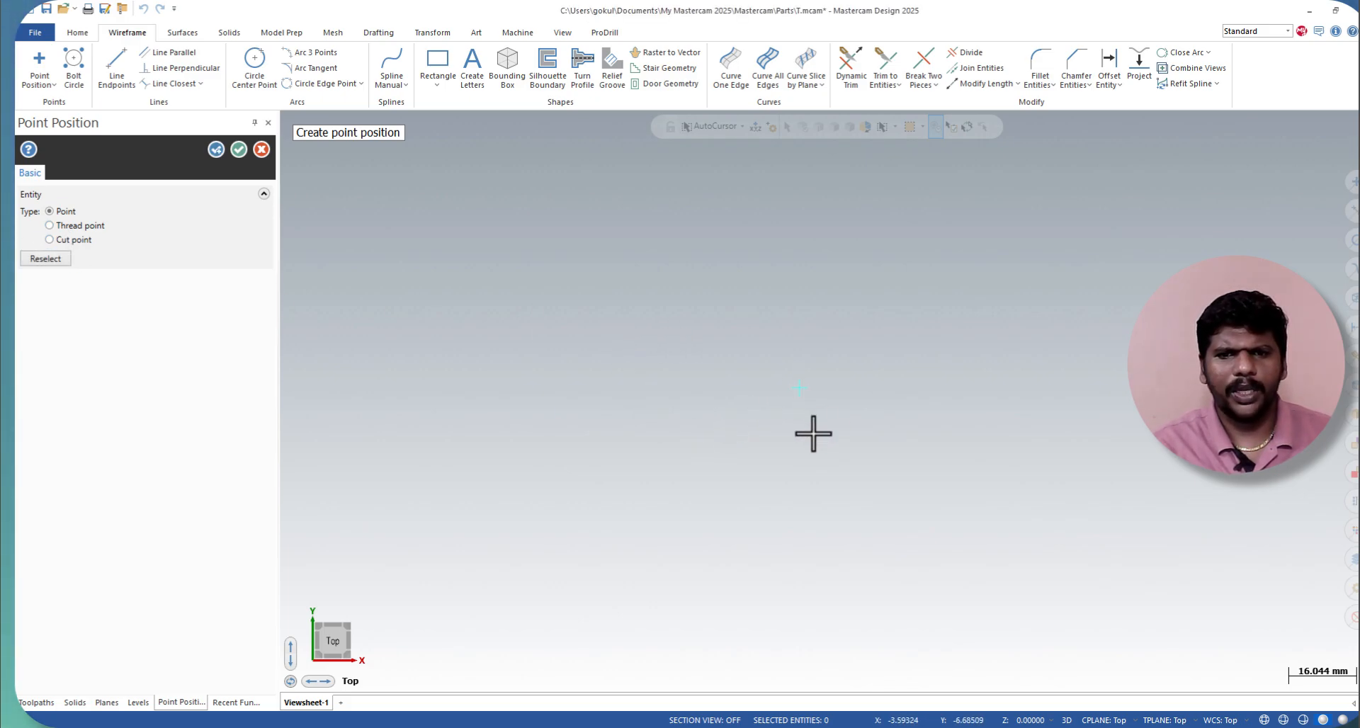
Step: Change the active point to a thread point and place more thread points diagonally below it
left_click(75, 227)
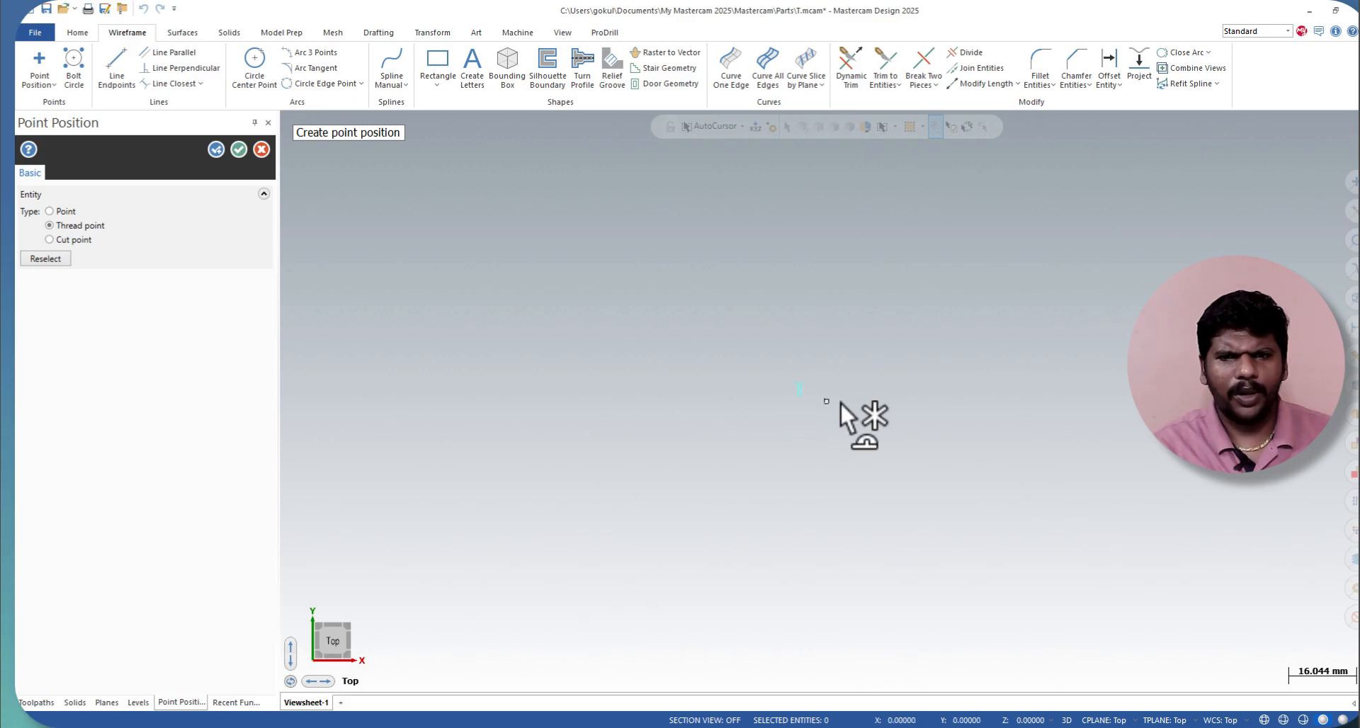
scroll(808, 396, "up", 6)
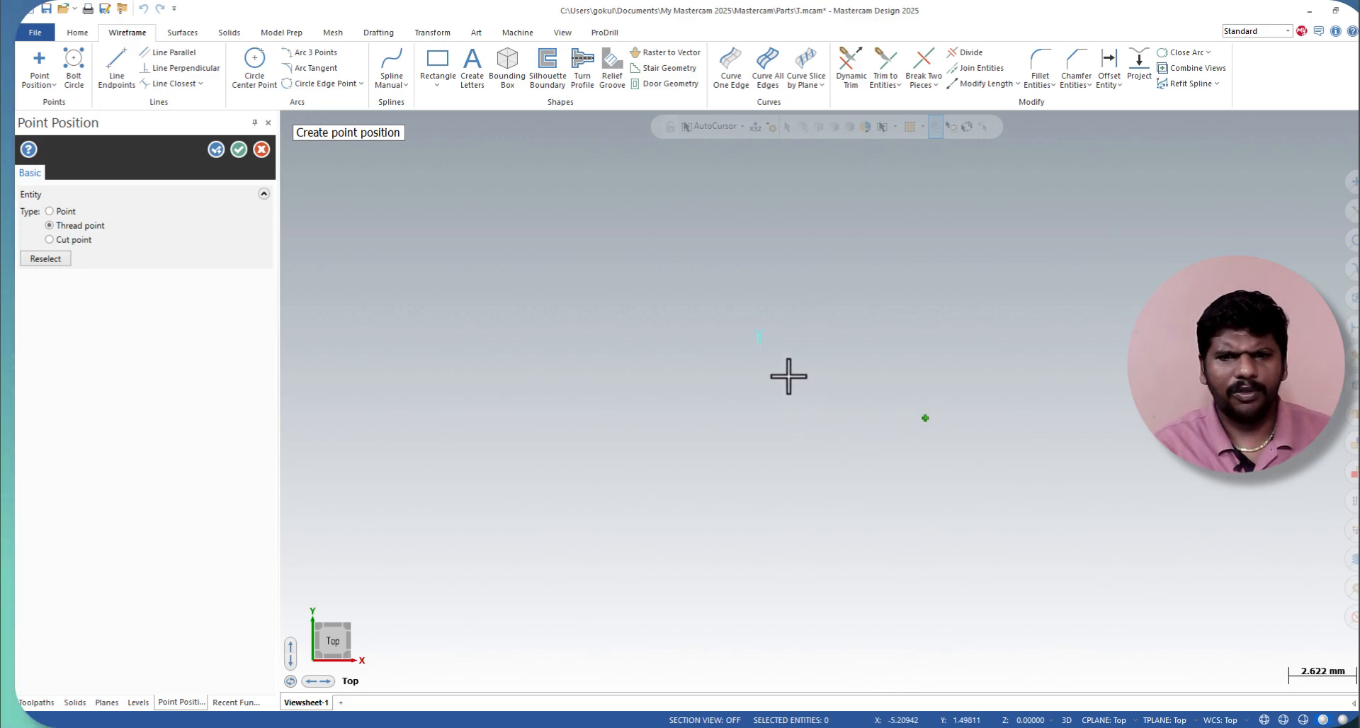
scroll(781, 354, "up", 4)
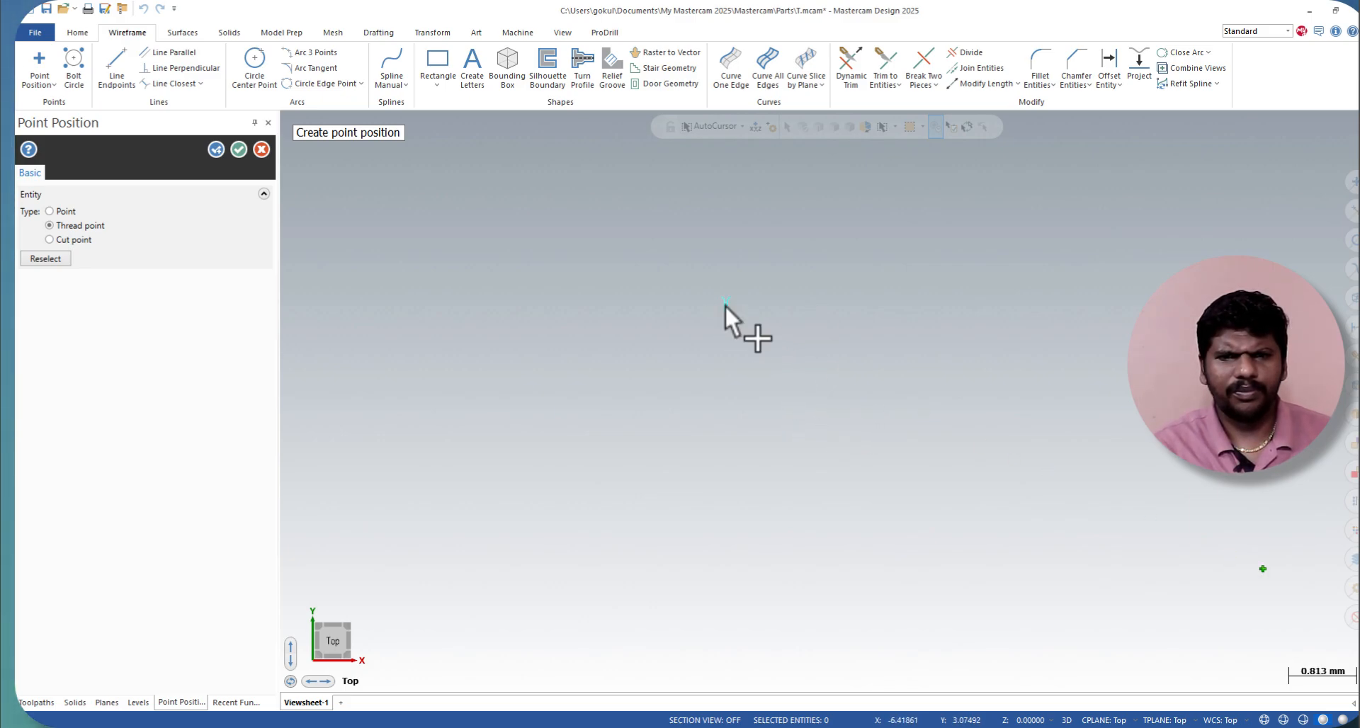
scroll(724, 305, "down", 3)
left_click(826, 427)
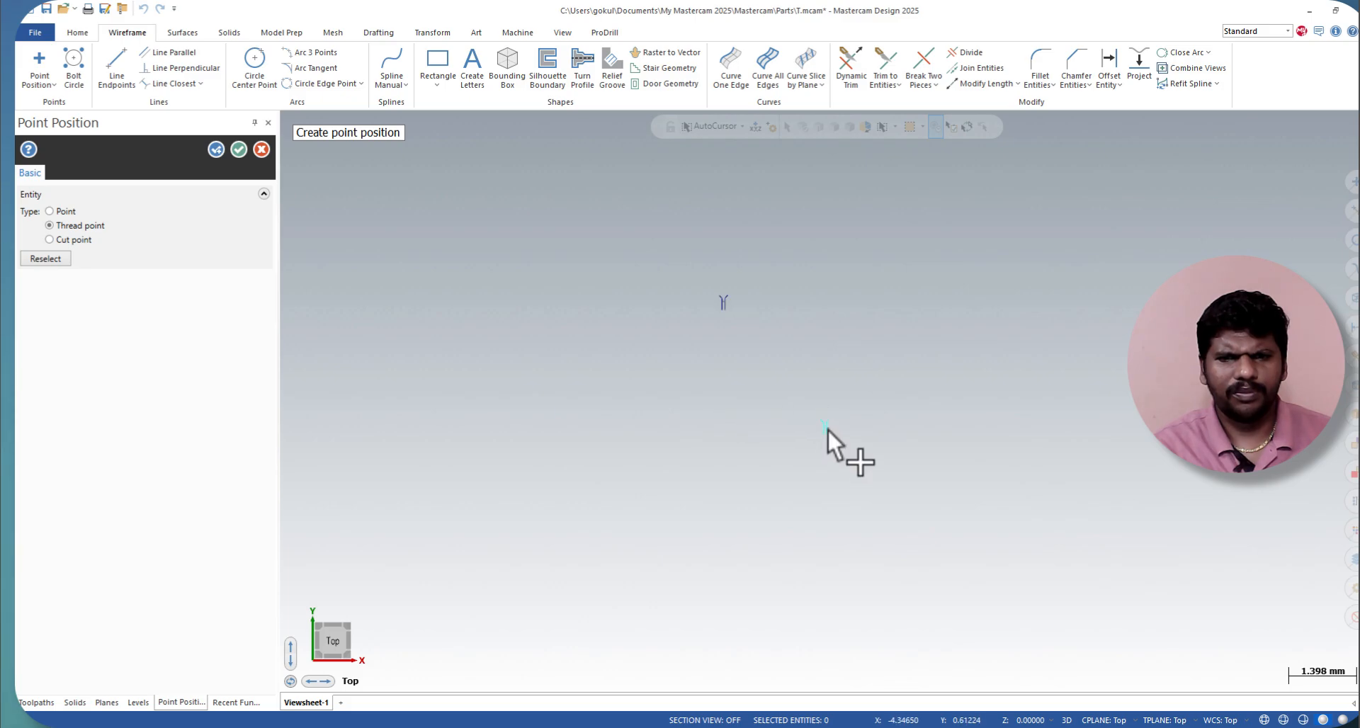
left_click(777, 368)
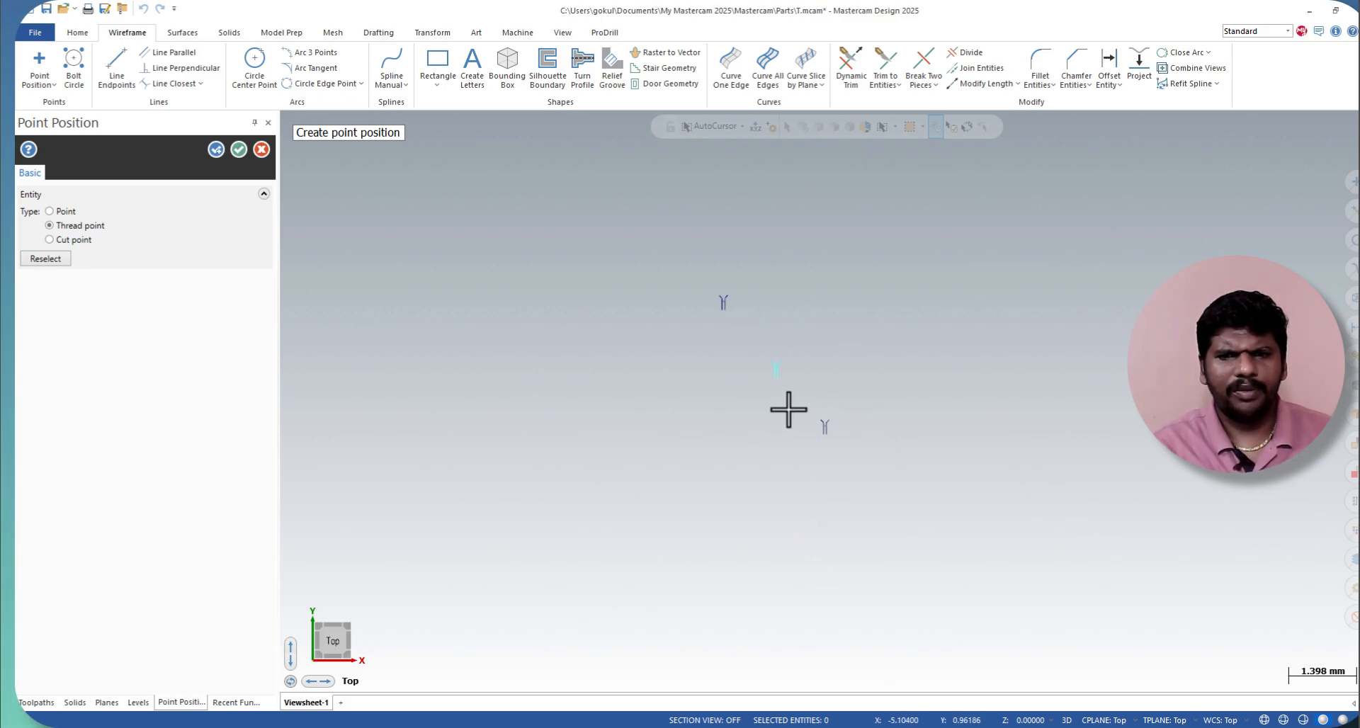
left_click(827, 429)
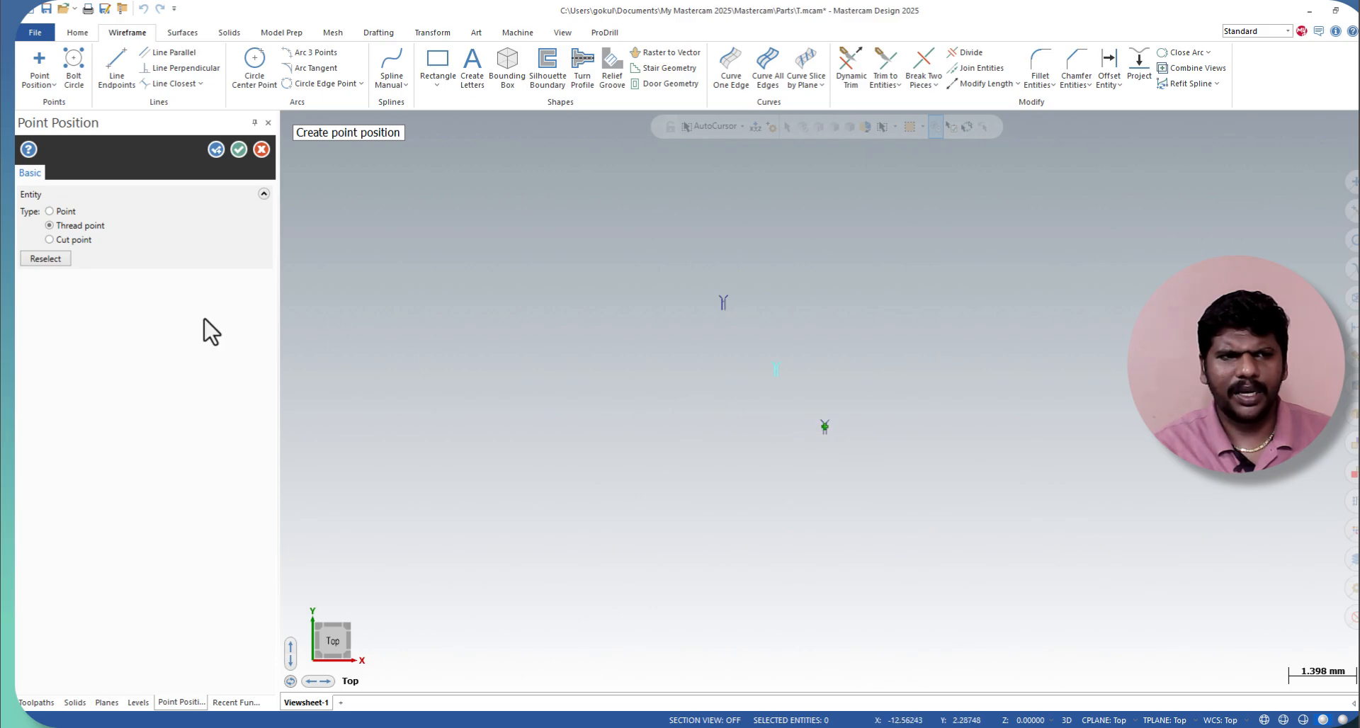
Step: Change the active point to a cut point, place another cut point below the existing ones, and finish point creation
left_click(67, 241)
left_click(766, 488)
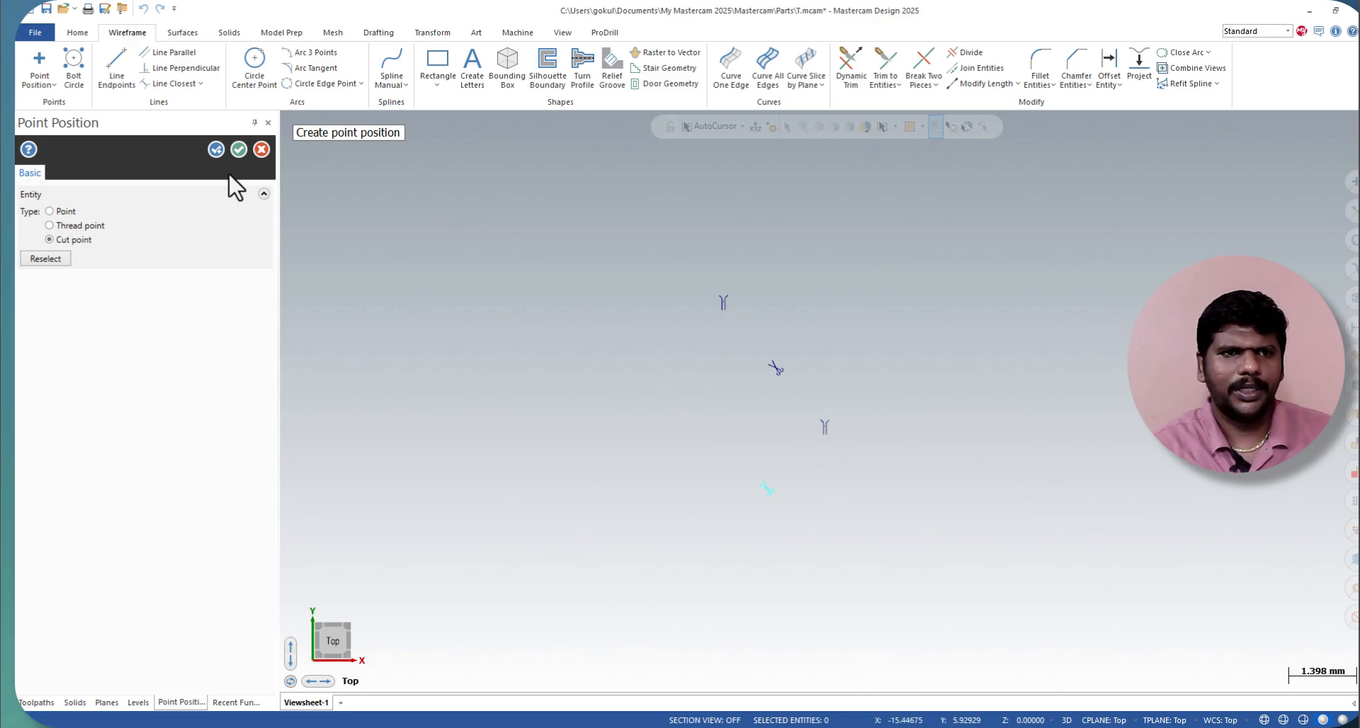
left_click(234, 153)
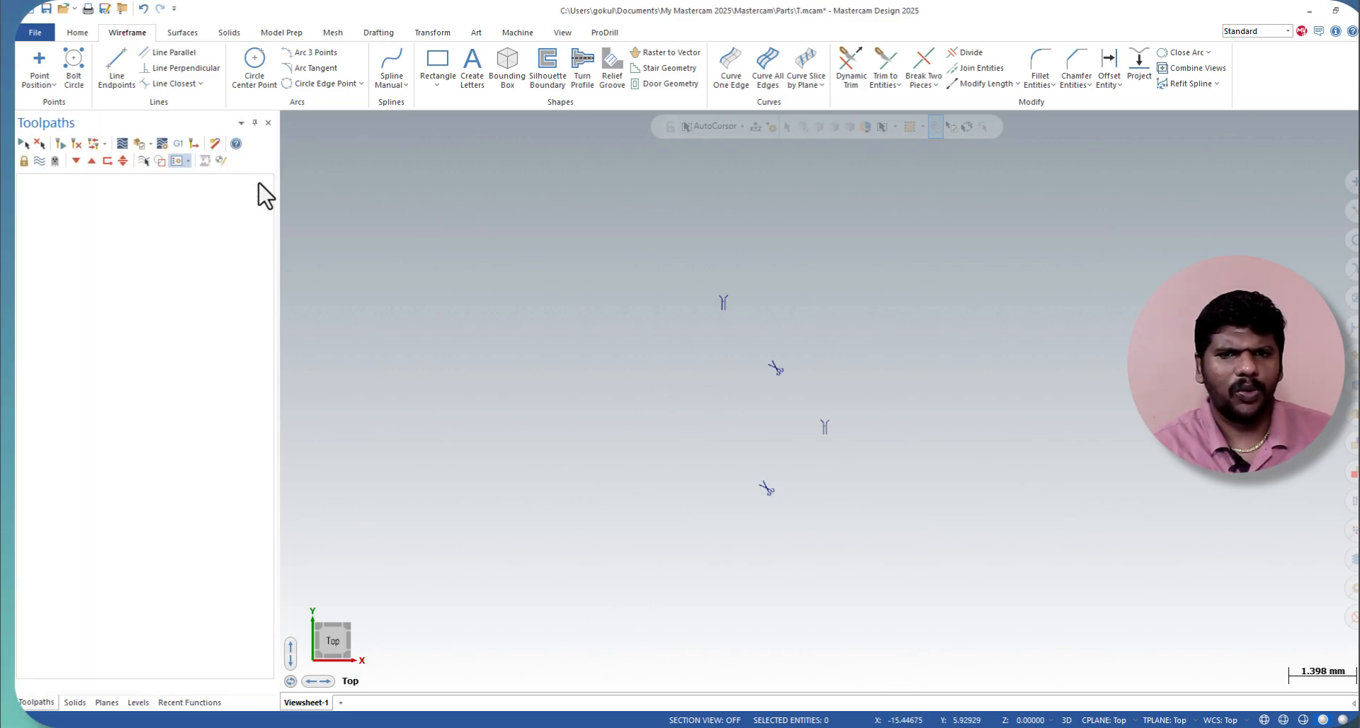
Step: Start a bolt circle and place its centre in the empty area on the +X side of the existing points
left_click(76, 80)
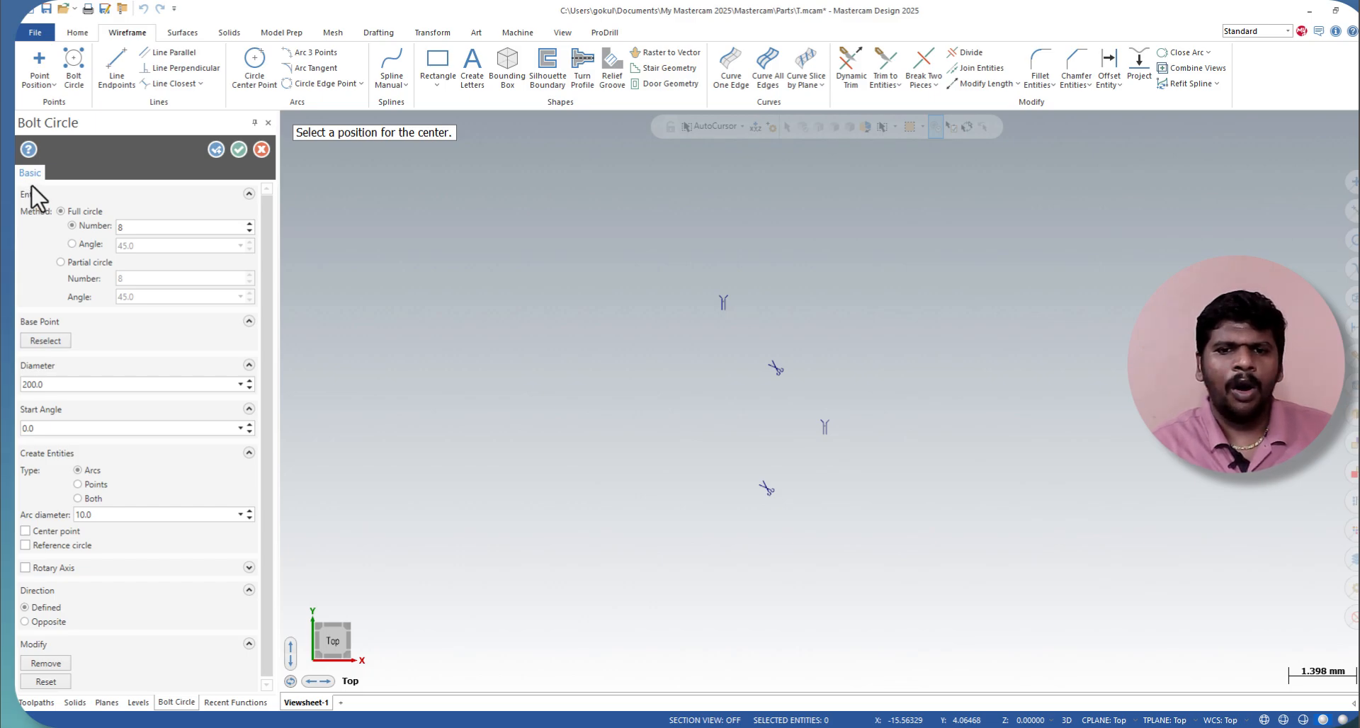
scroll(955, 395, "down", 8)
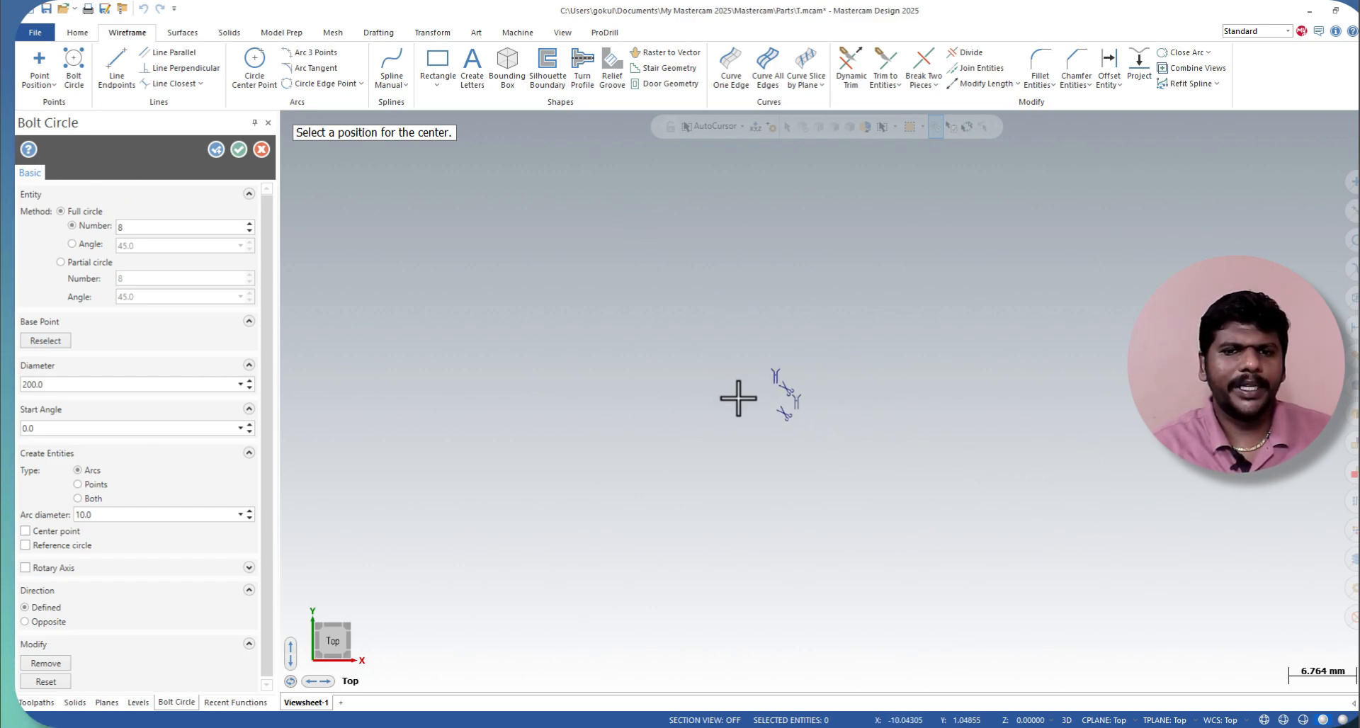
scroll(986, 396, "up", 5)
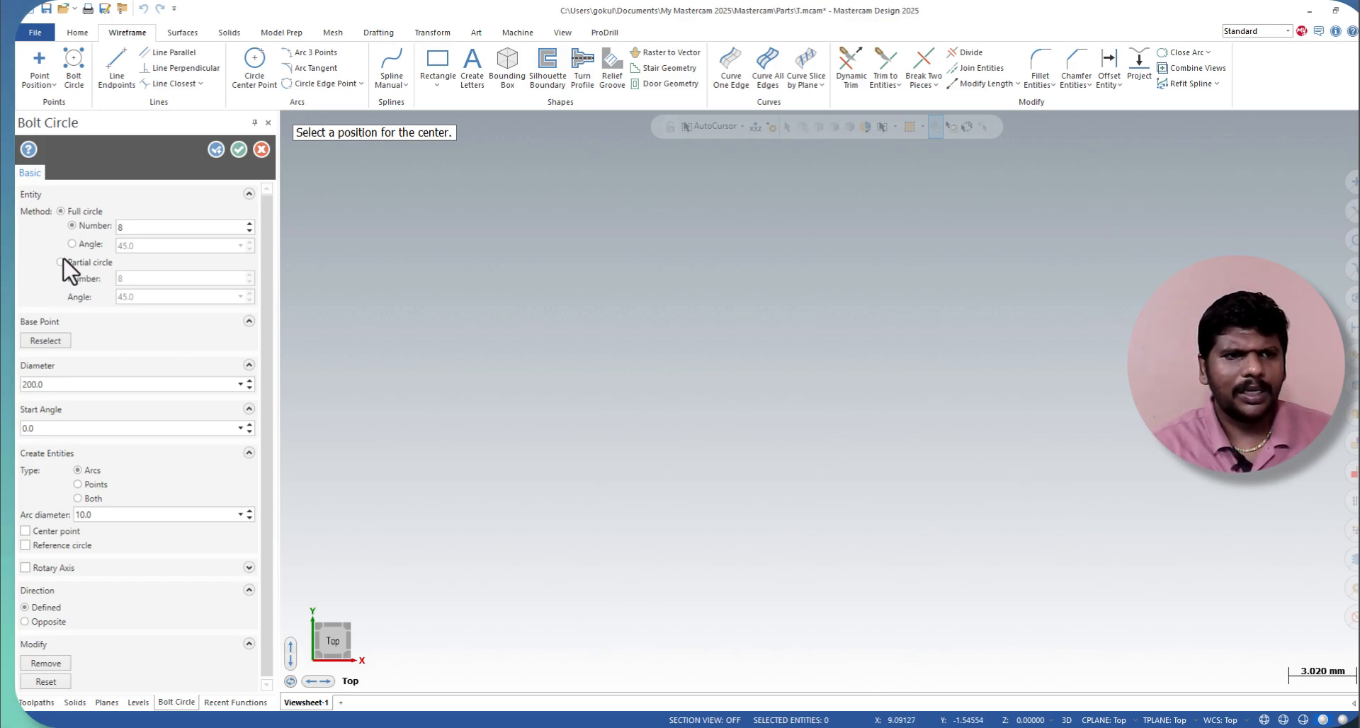
left_click(841, 390)
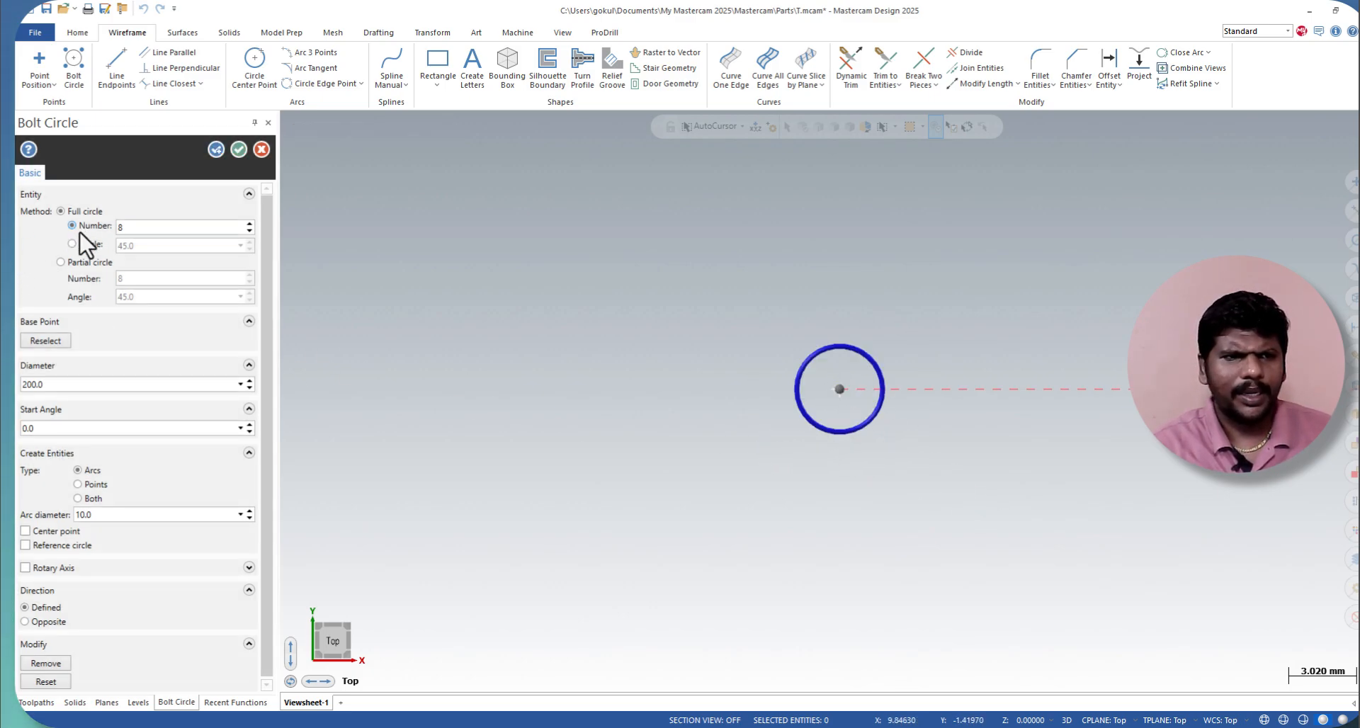
Step: Define the bolt circle as a full circle by number, with 14 instances
left_click(78, 251)
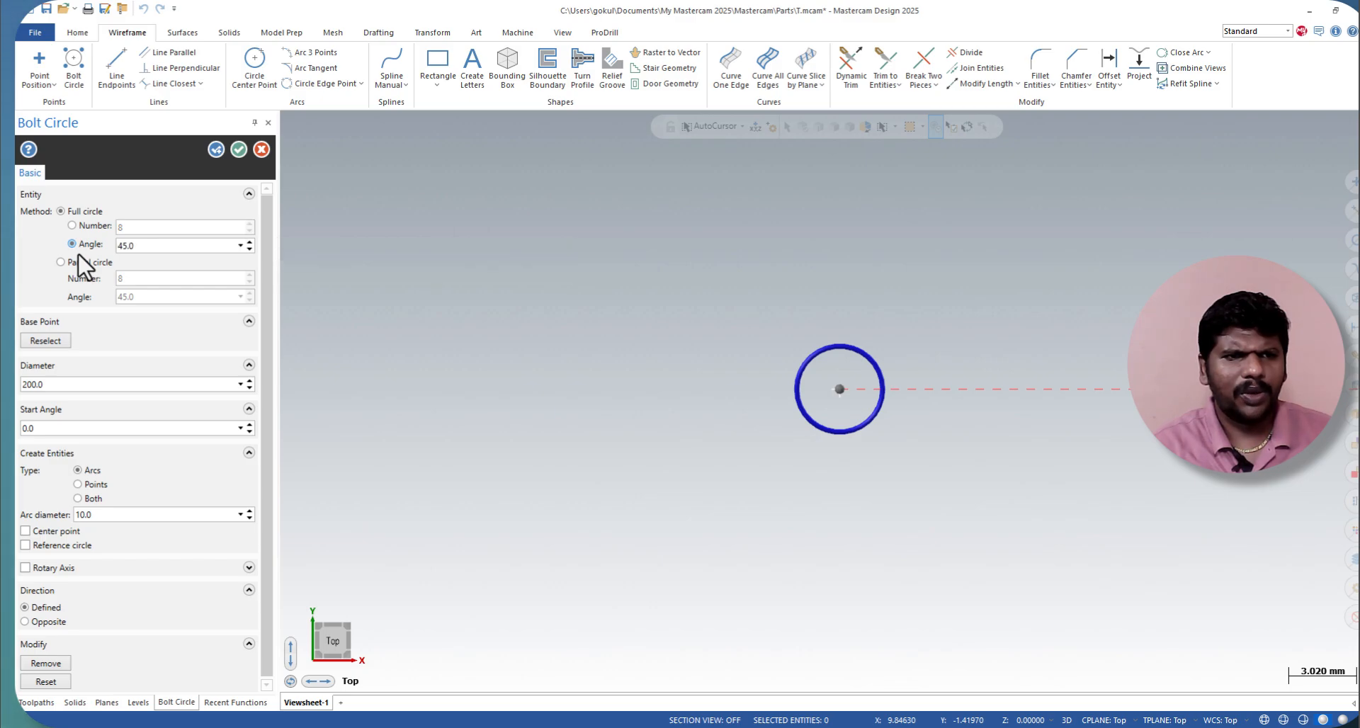
left_click(72, 225)
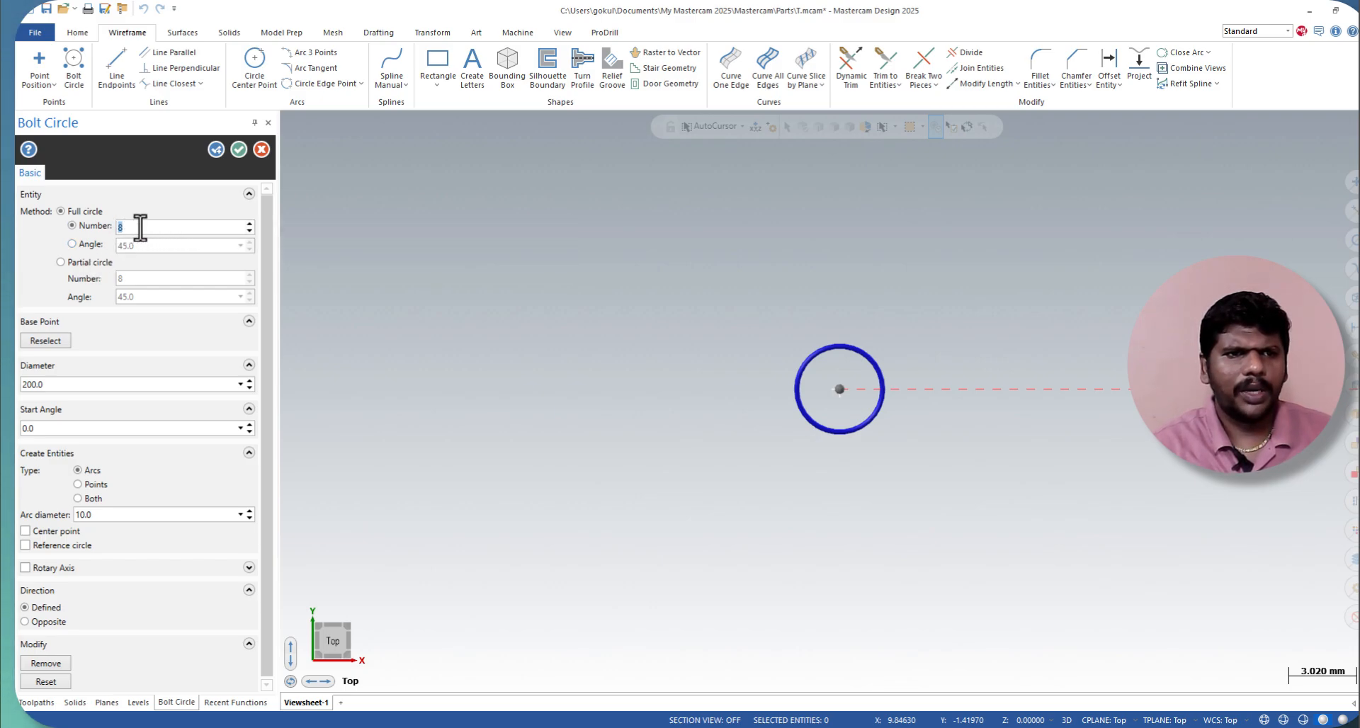
left_click(251, 225)
left_click(252, 225)
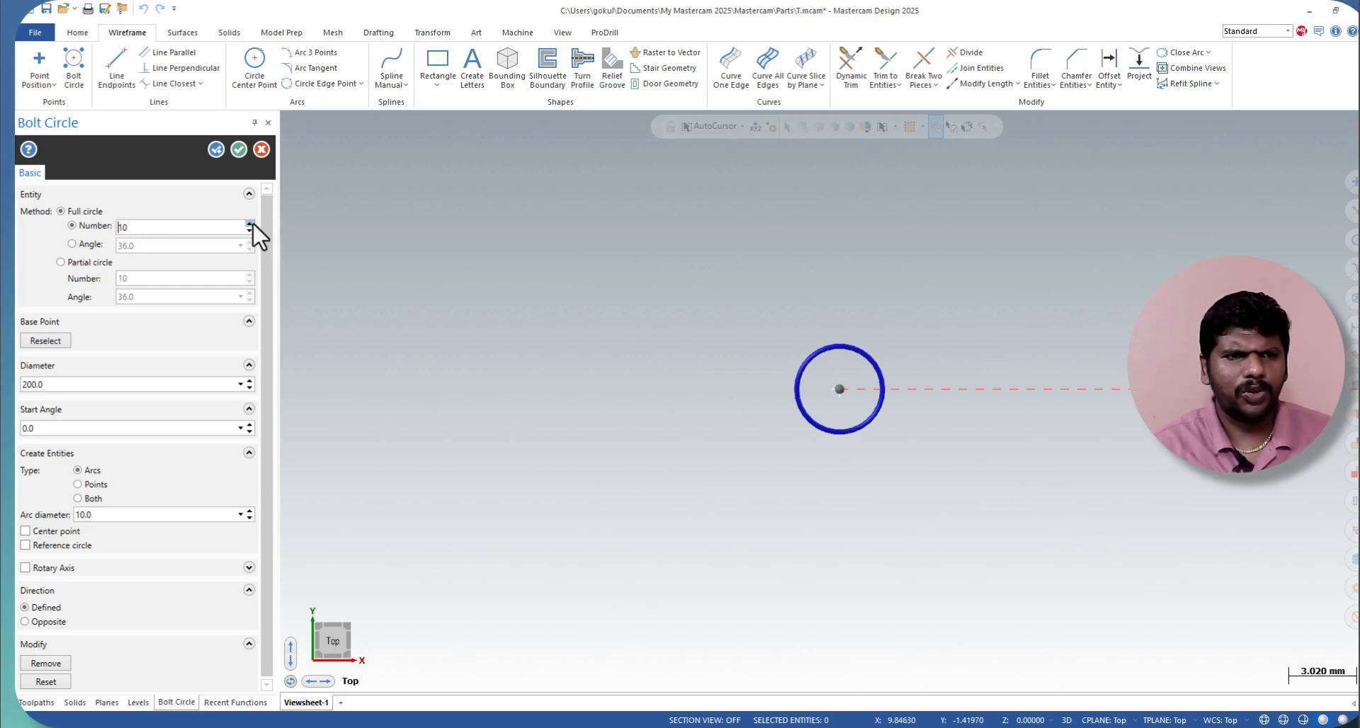
left_click(251, 224)
left_click(251, 225)
left_click(249, 225)
left_click(250, 225)
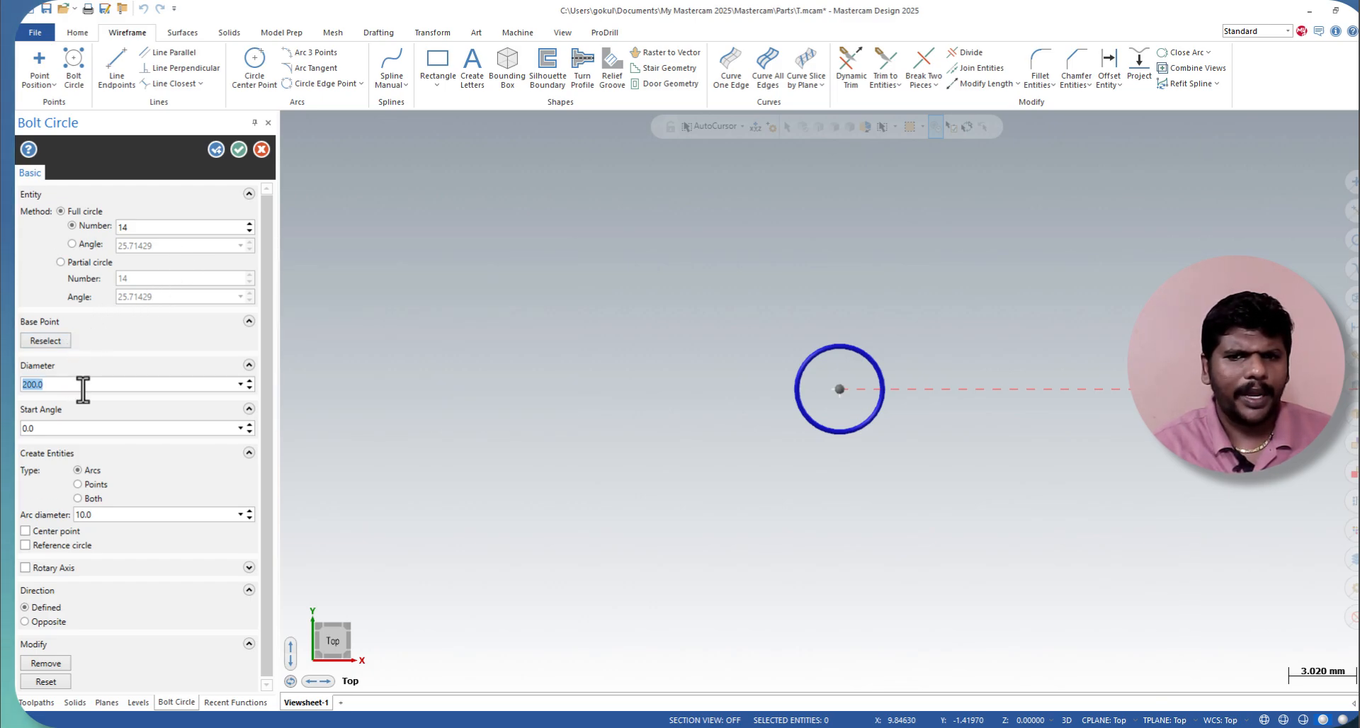
Step: Set the bolt circle diameter to 500 mm
scroll(740, 434, "up", 3)
scroll(709, 434, "down", 5)
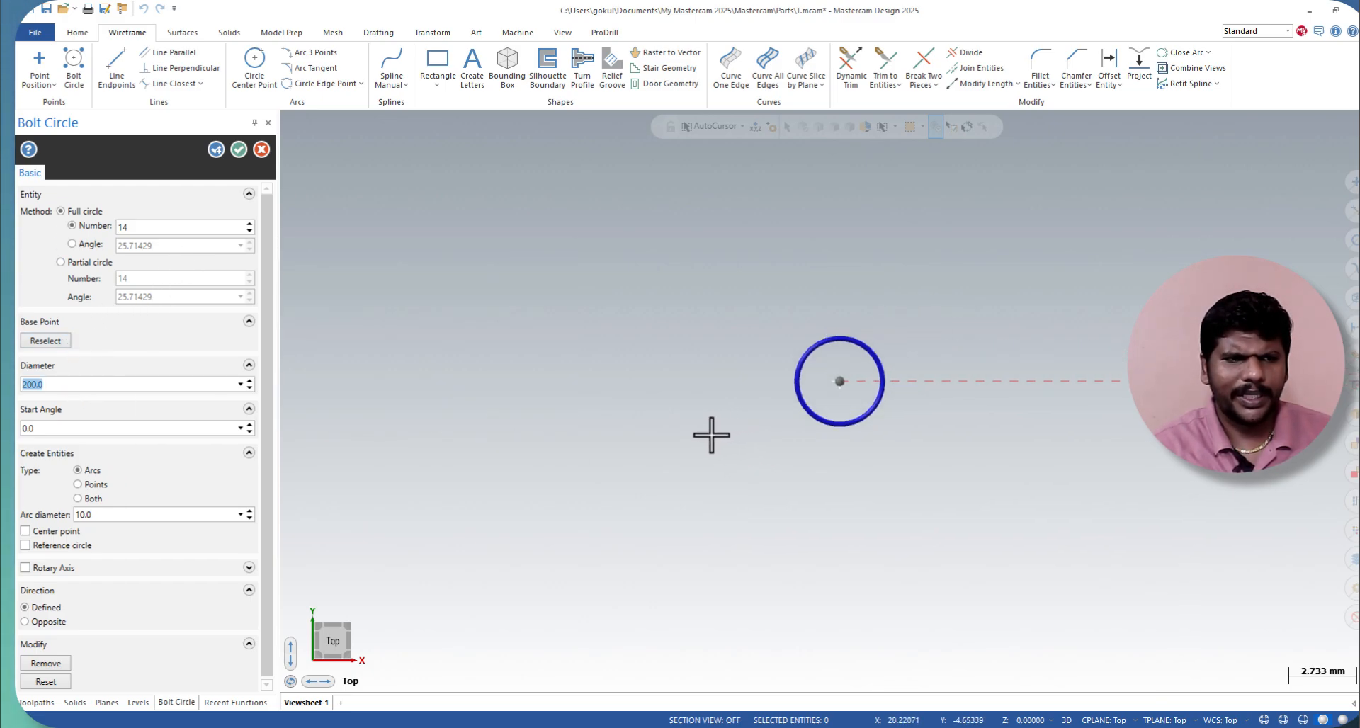
scroll(736, 432, "down", 1)
scroll(736, 431, "up", 3)
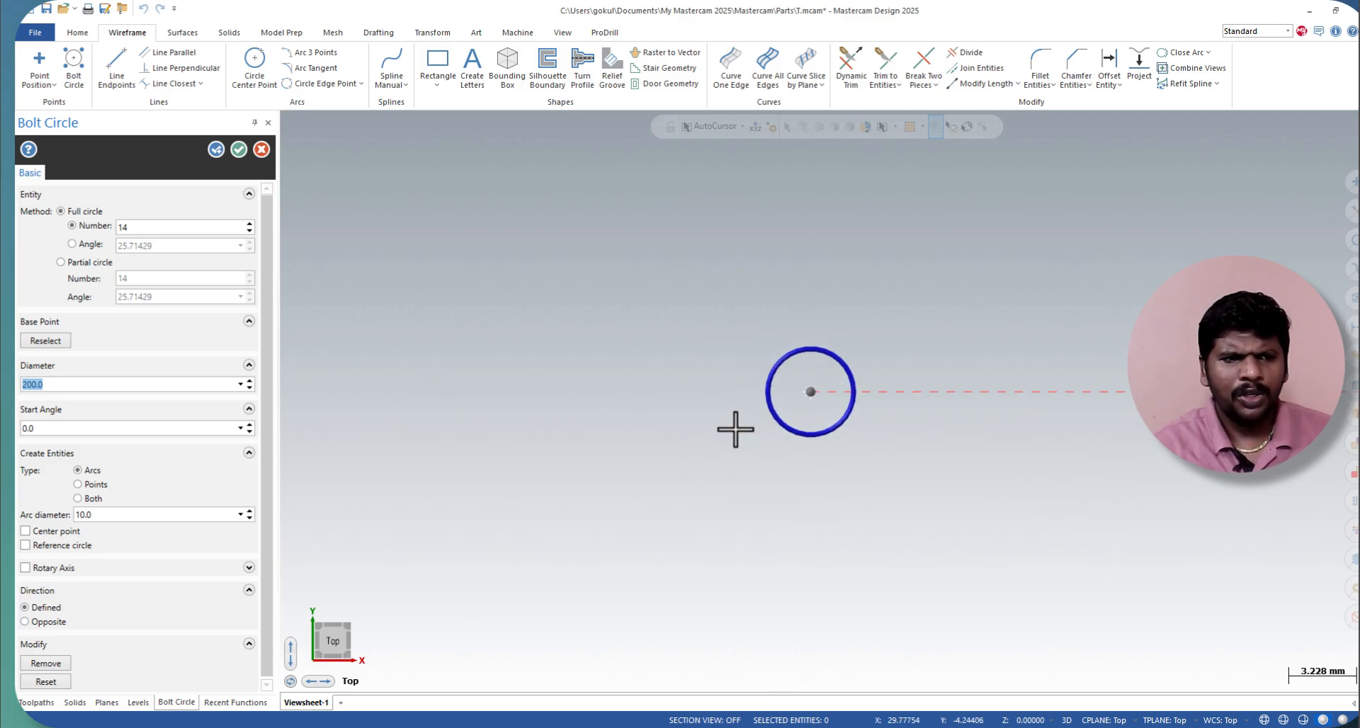
type("500")
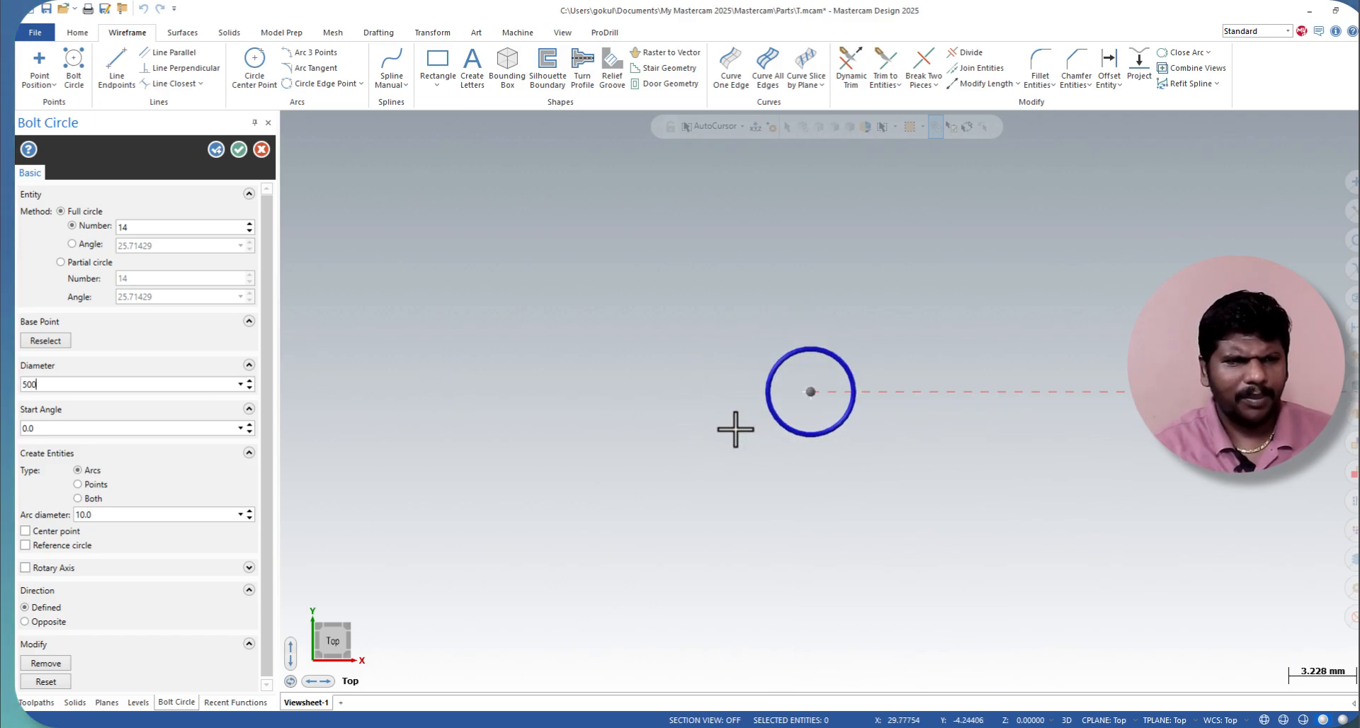
key("Return")
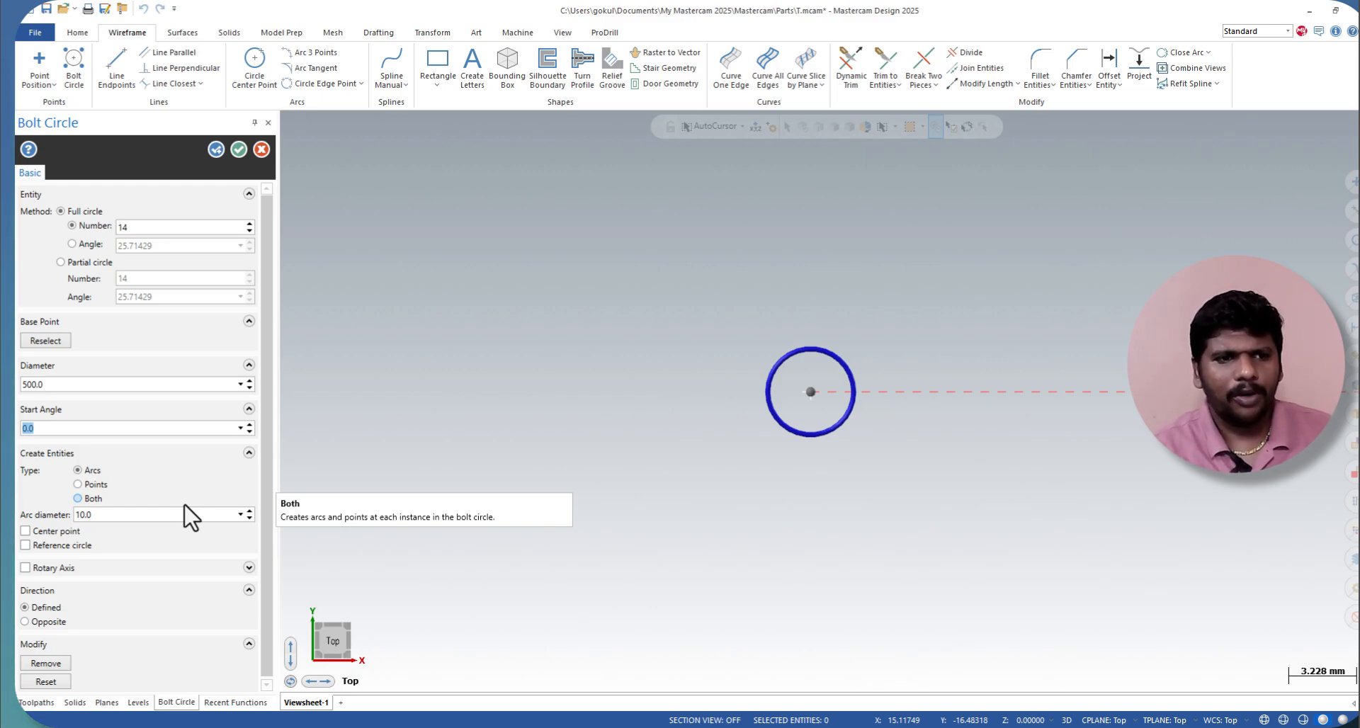
Step: Create the bolt circle with both arcs and points, a 12 mm arc diameter, a center point and a reference circle
left_click(94, 485)
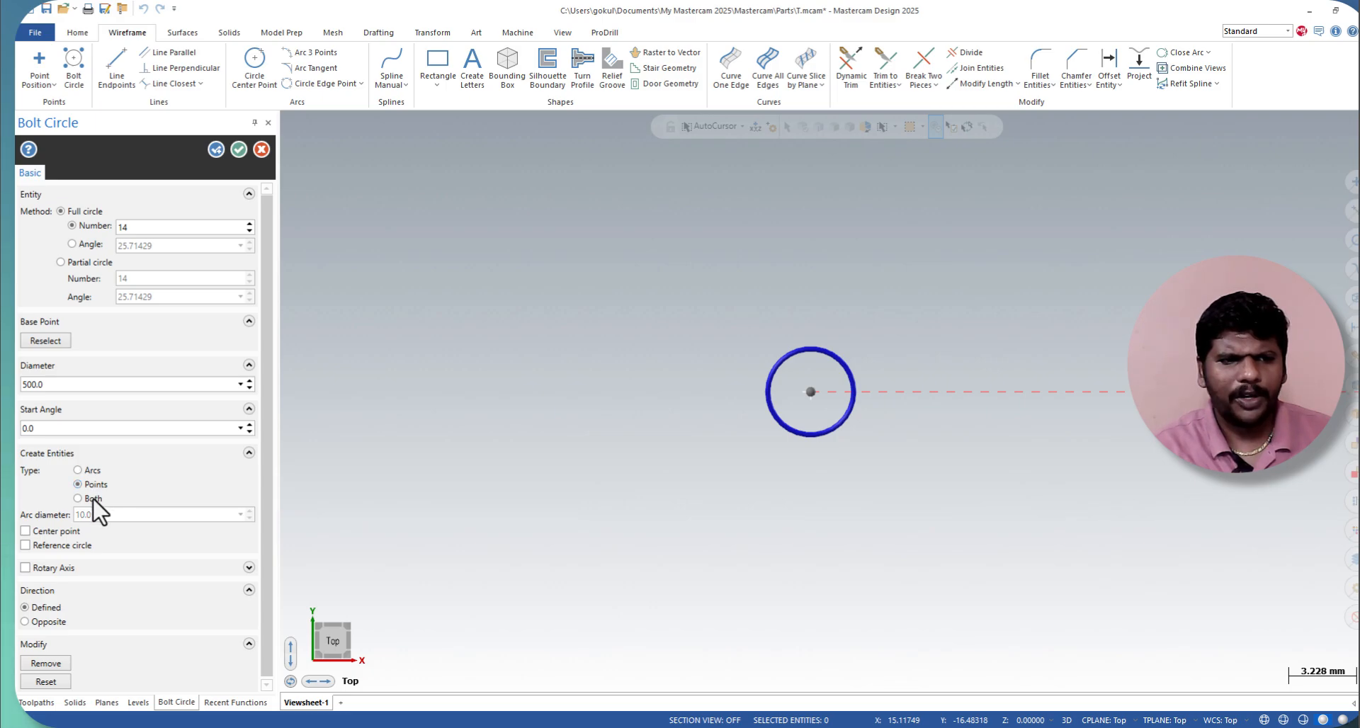
left_click(92, 499)
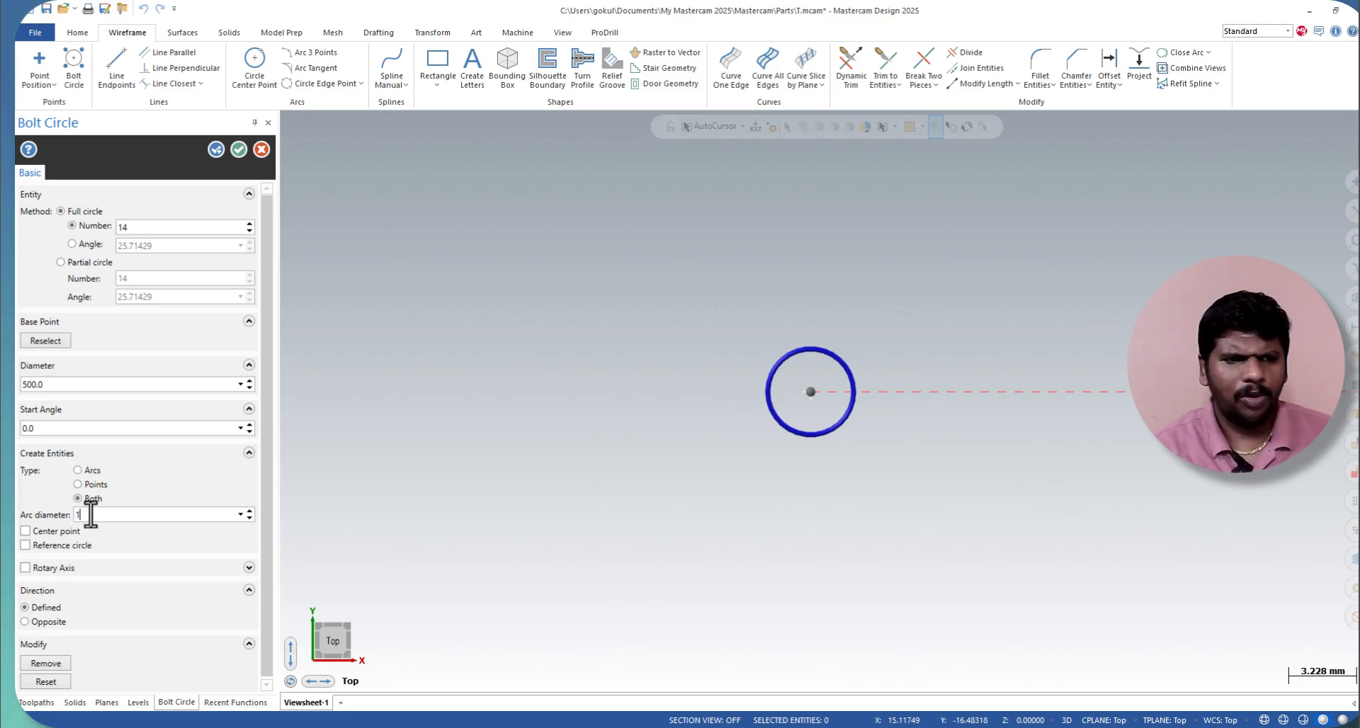
left_click(58, 532)
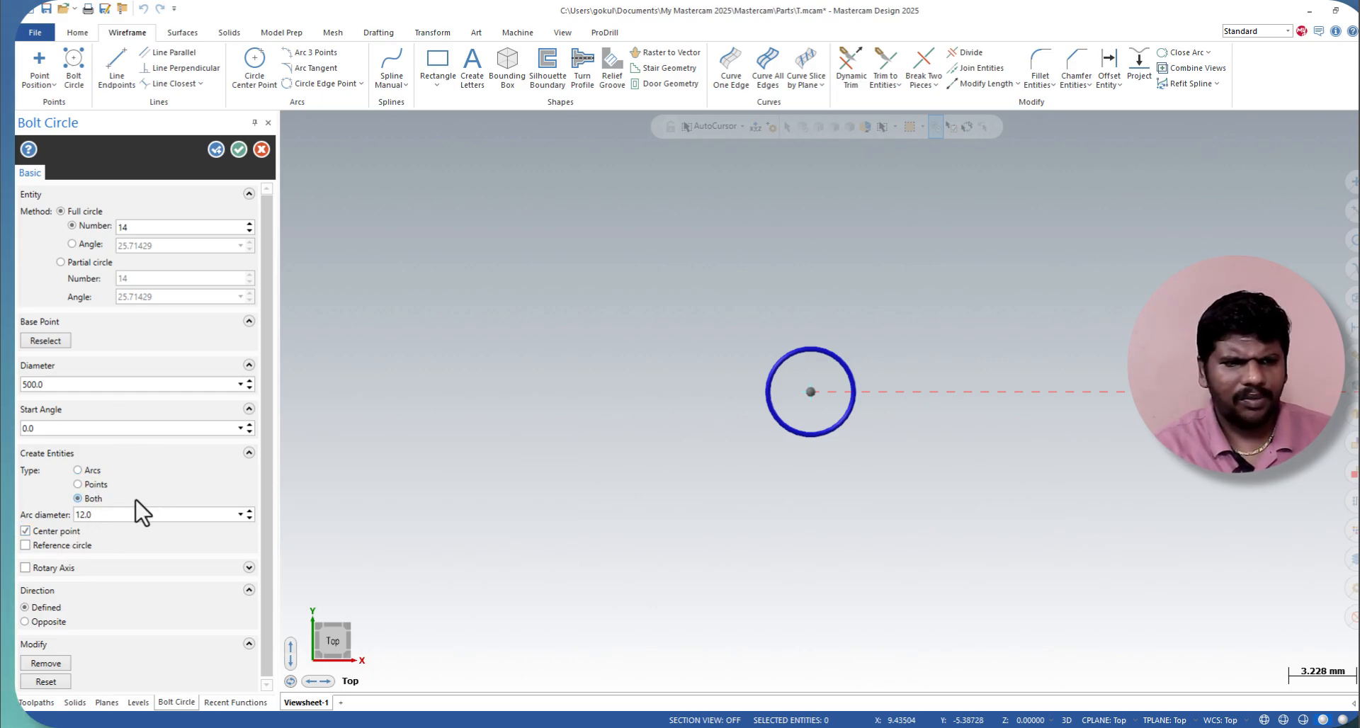
left_click(62, 546)
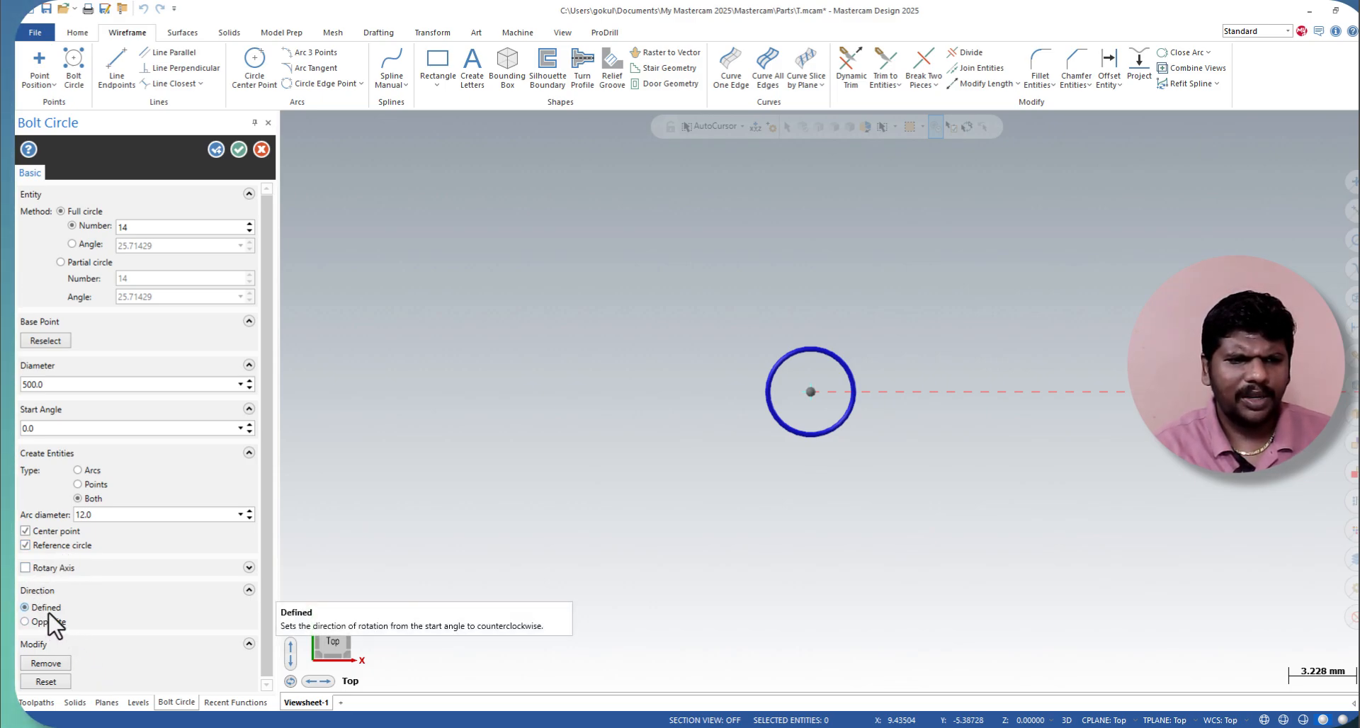
scroll(833, 448, "down", 1)
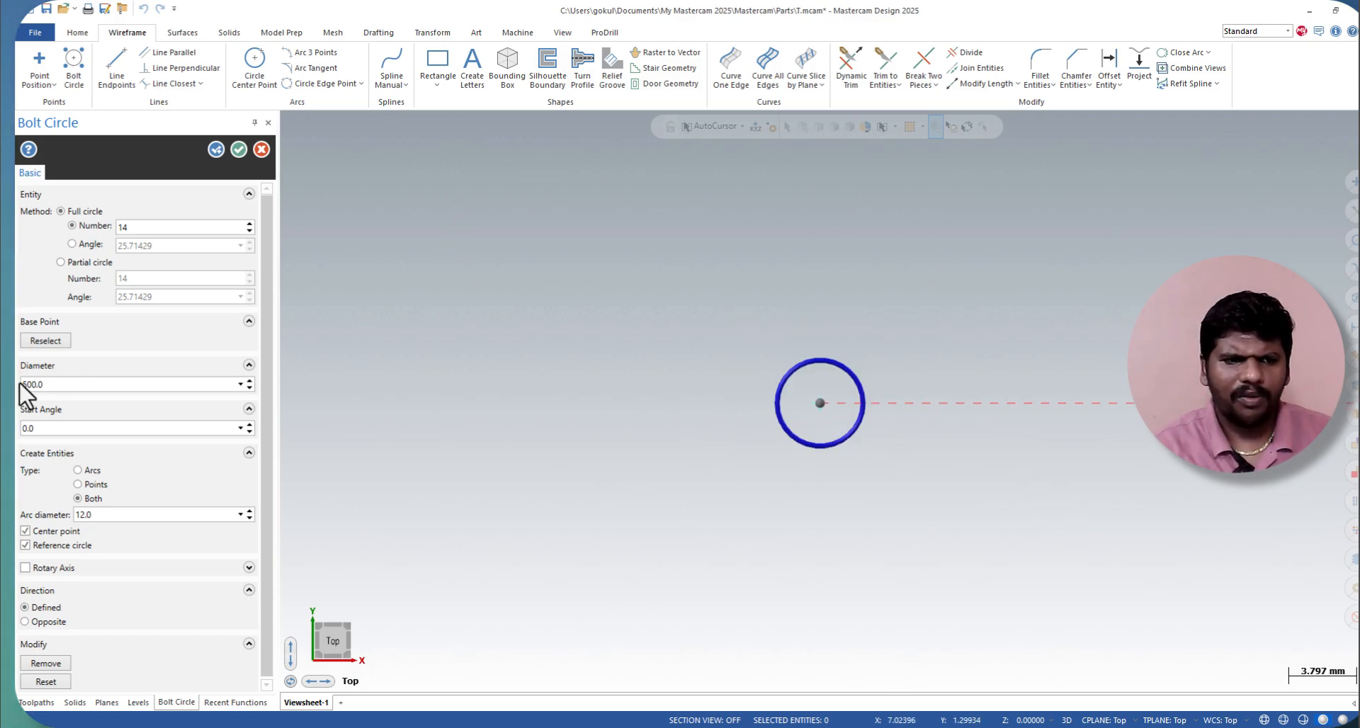
scroll(90, 561, "down", 1)
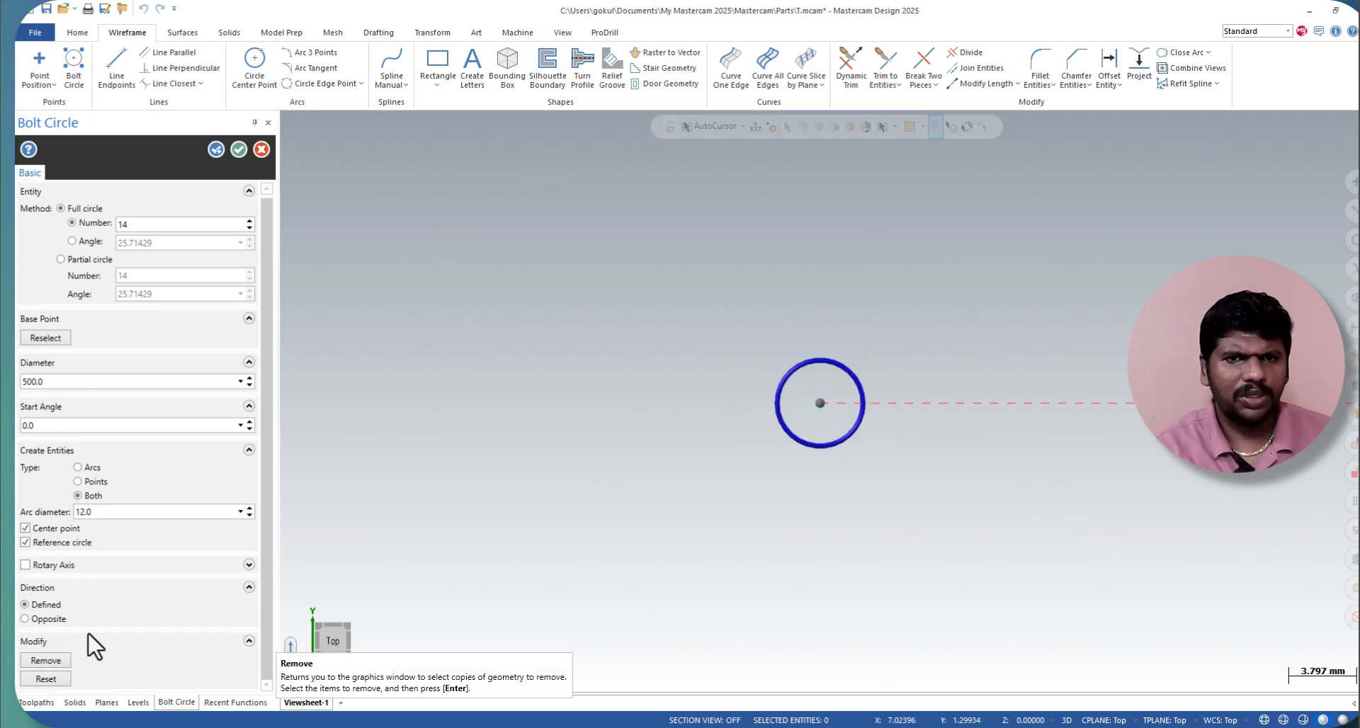
left_click(236, 151)
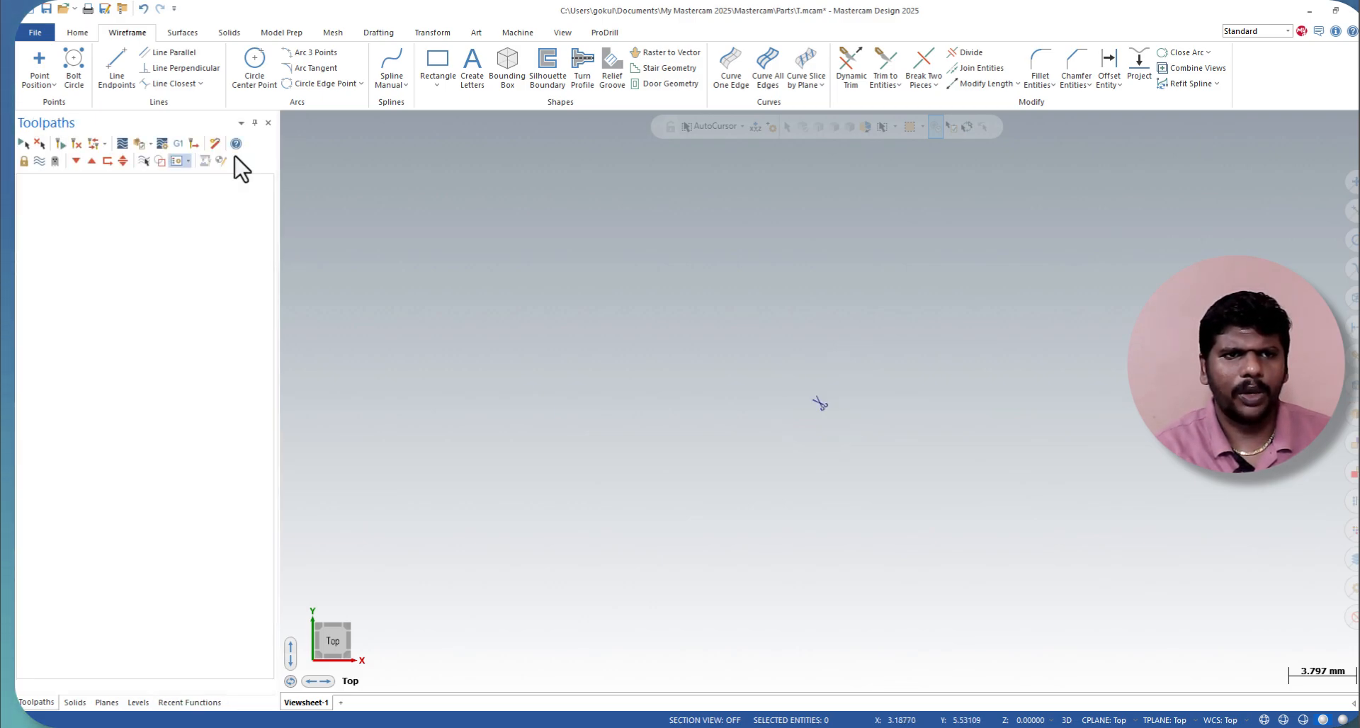
Step: Examine the finished bolt circle, including its arcs, points and reference circle, as a whole and up close
scroll(744, 395, "down", 5)
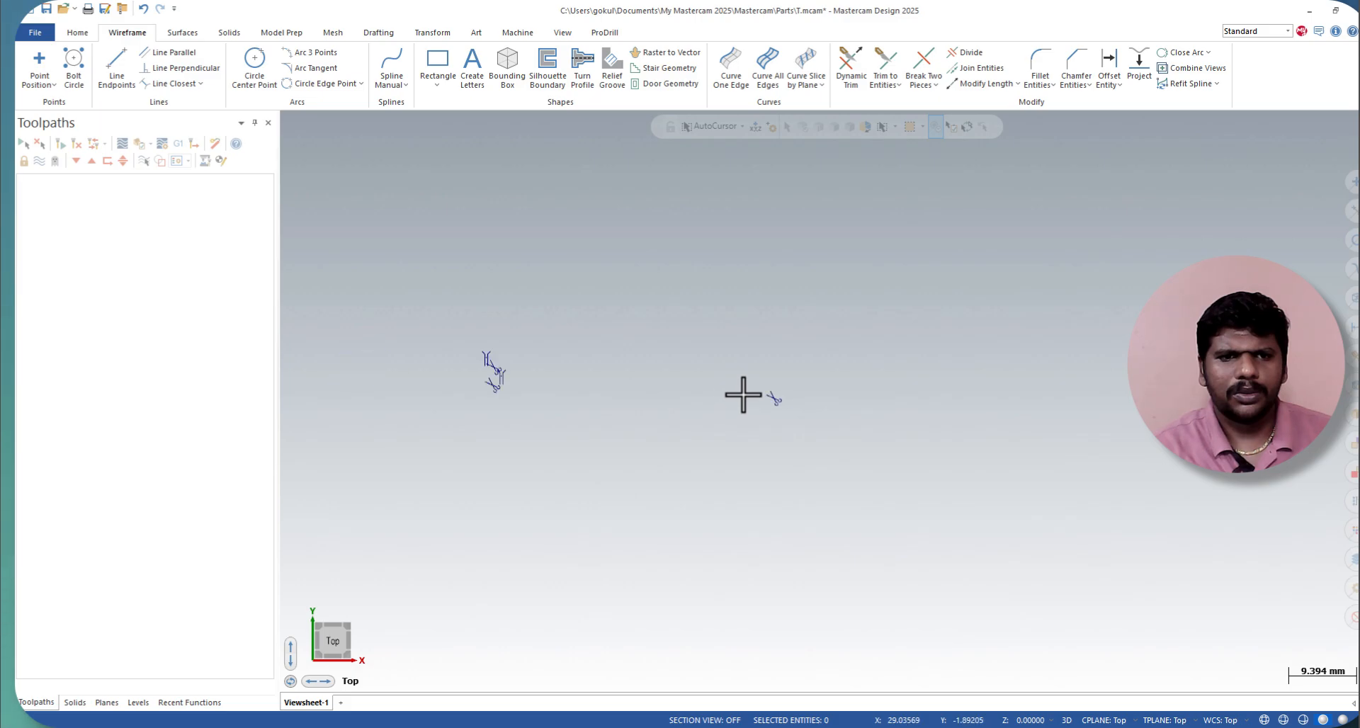
scroll(744, 387, "down", 4)
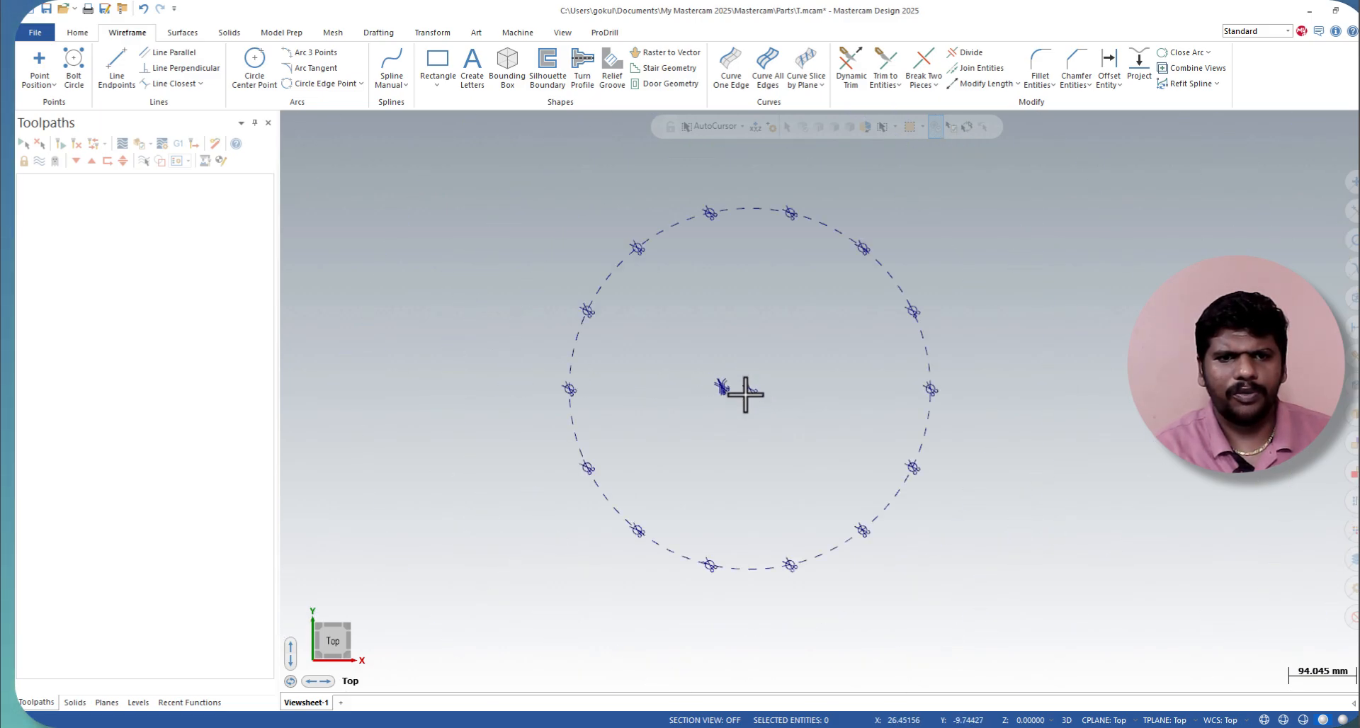
scroll(723, 274, "up", 3)
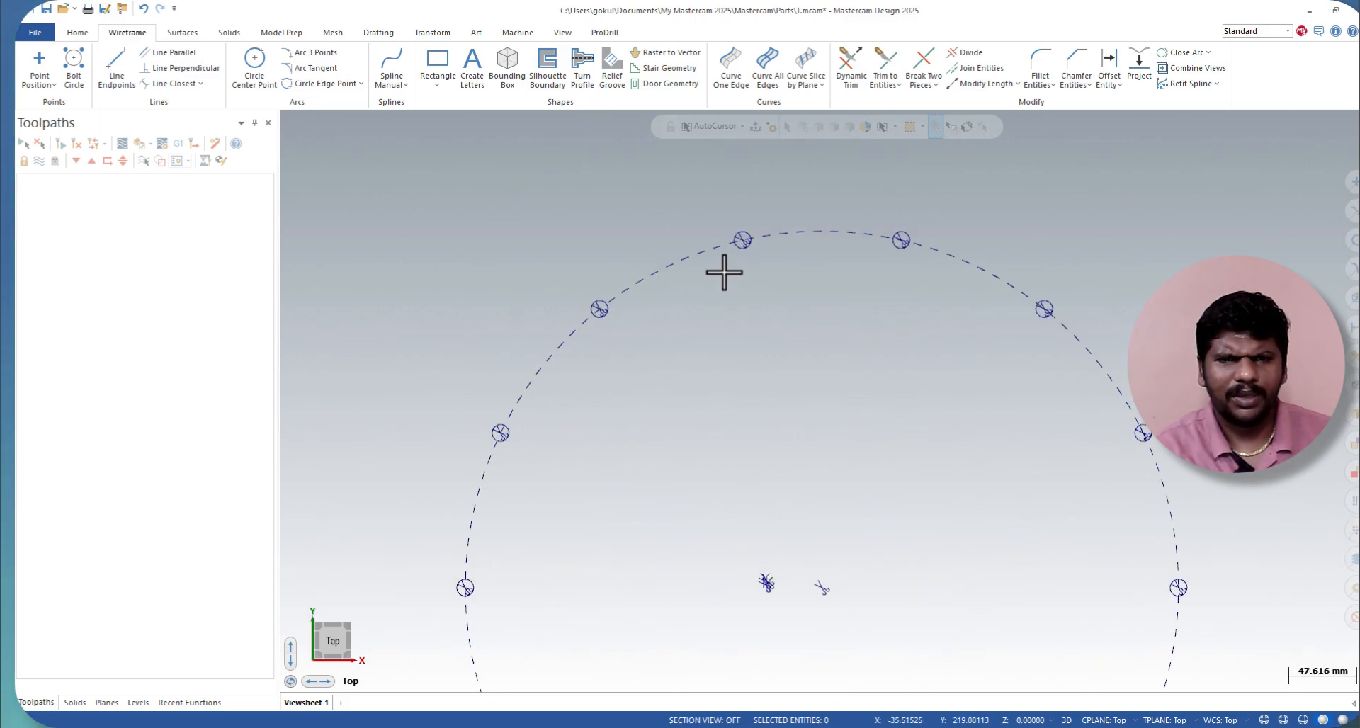
scroll(577, 317, "up", 2)
scroll(577, 319, "down", 2)
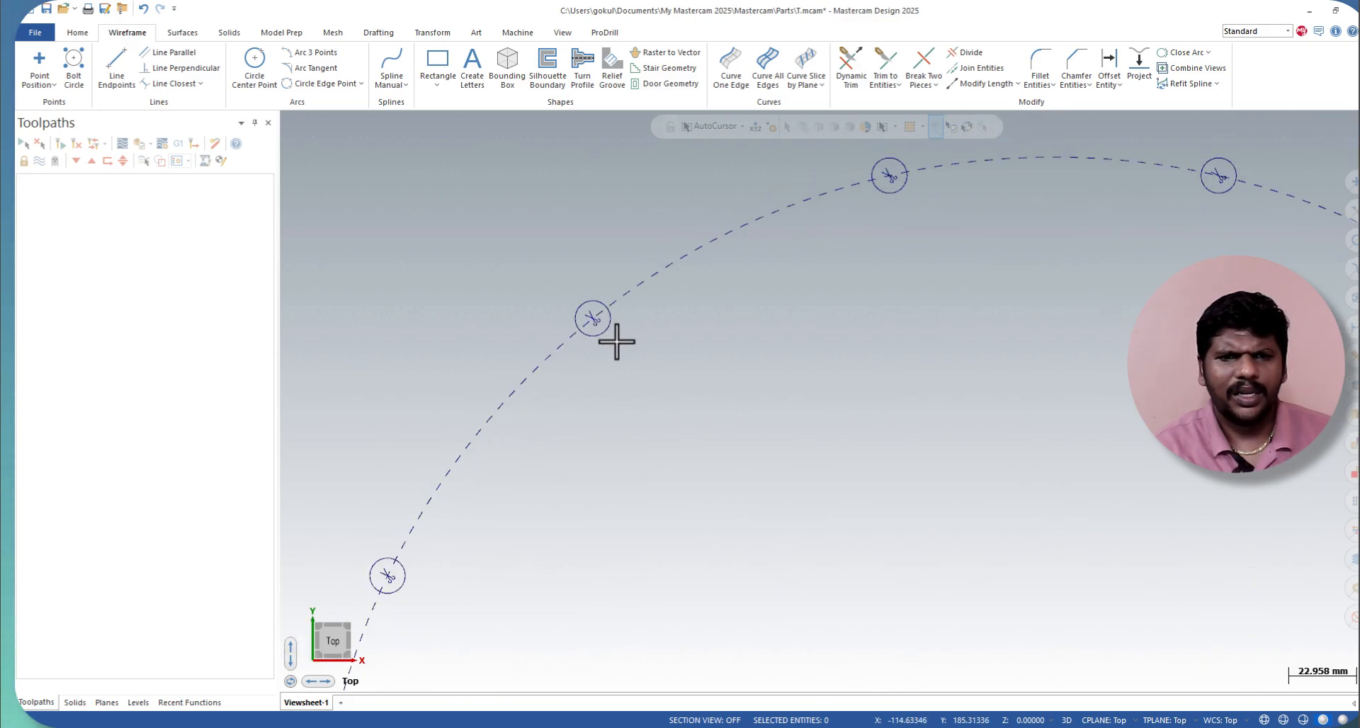
scroll(666, 411, "down", 1)
scroll(737, 276, "up", 6)
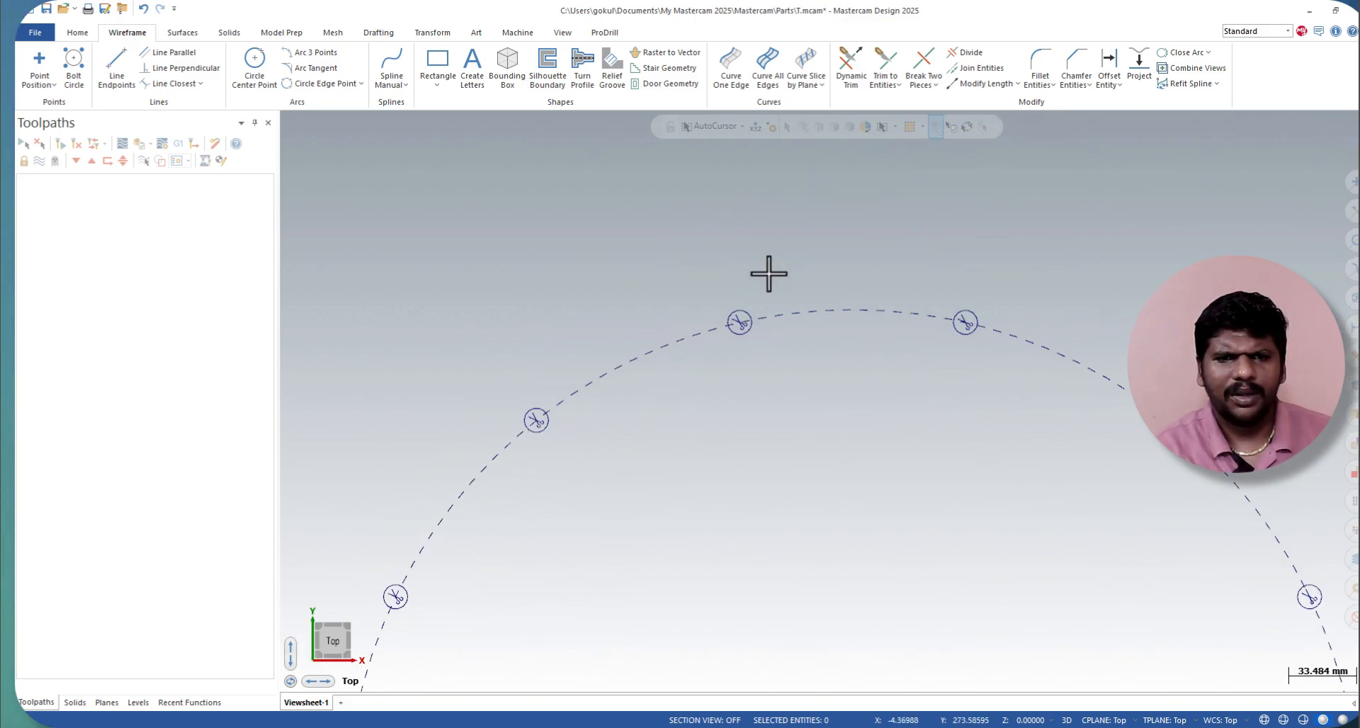
scroll(691, 301, "up", 1)
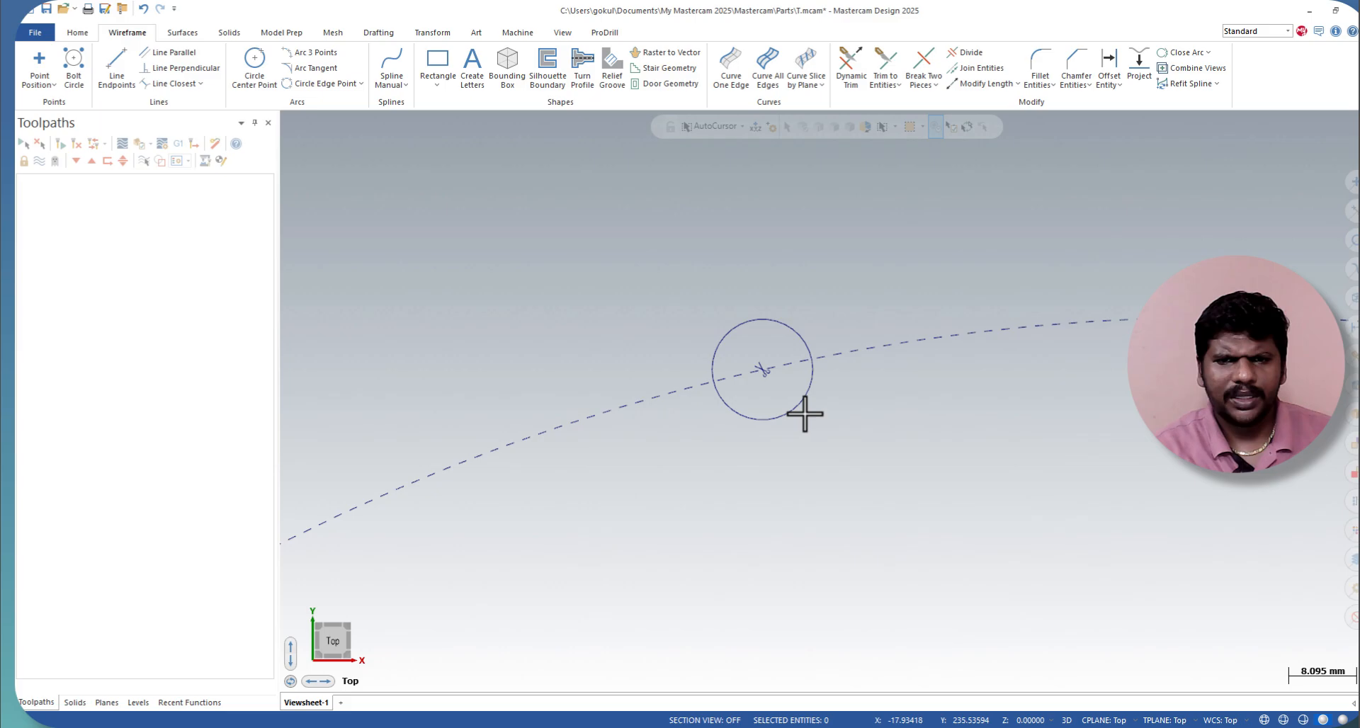
left_click(757, 365)
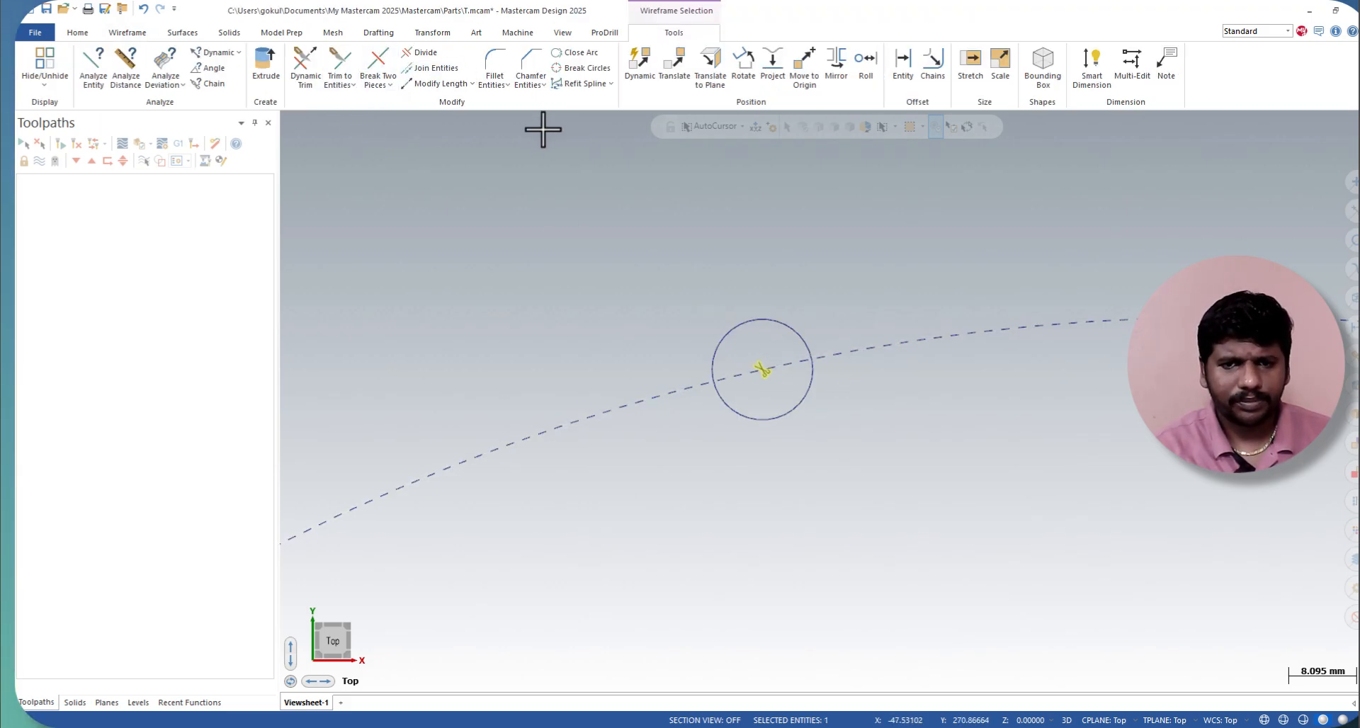
left_click(127, 32)
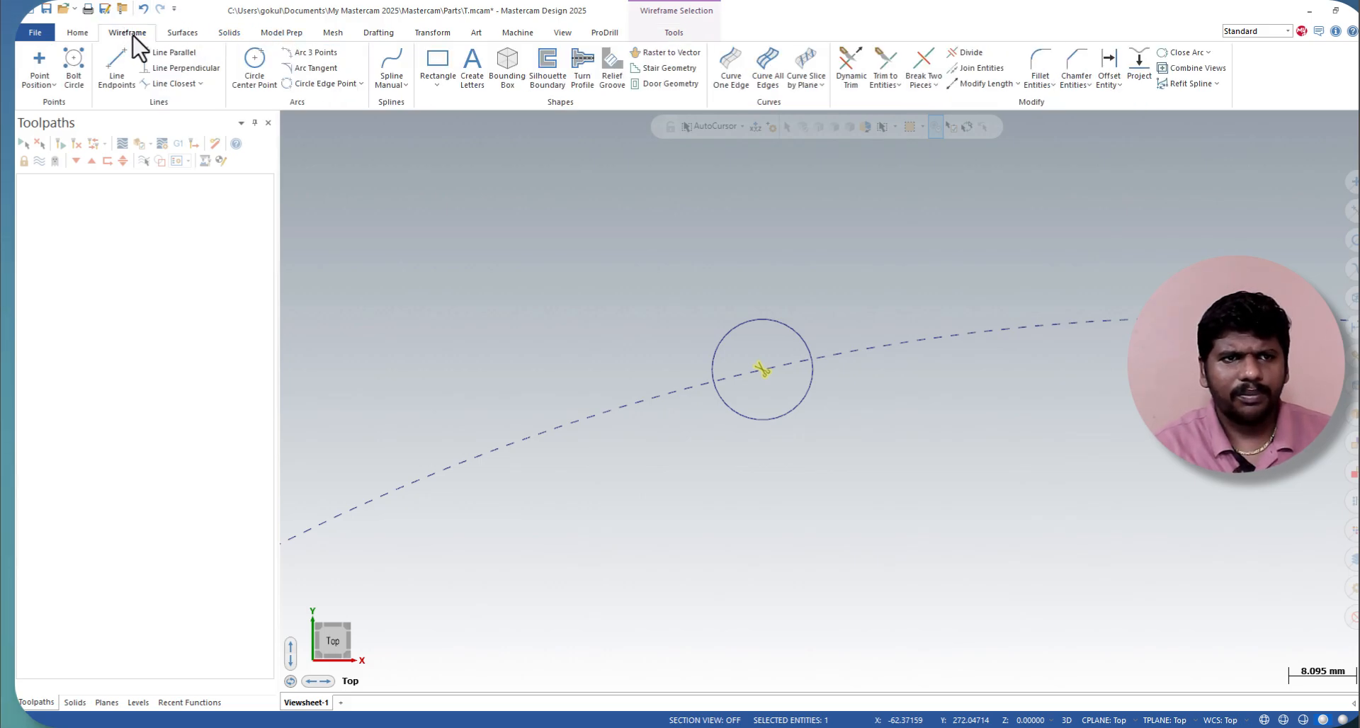
left_click(254, 62)
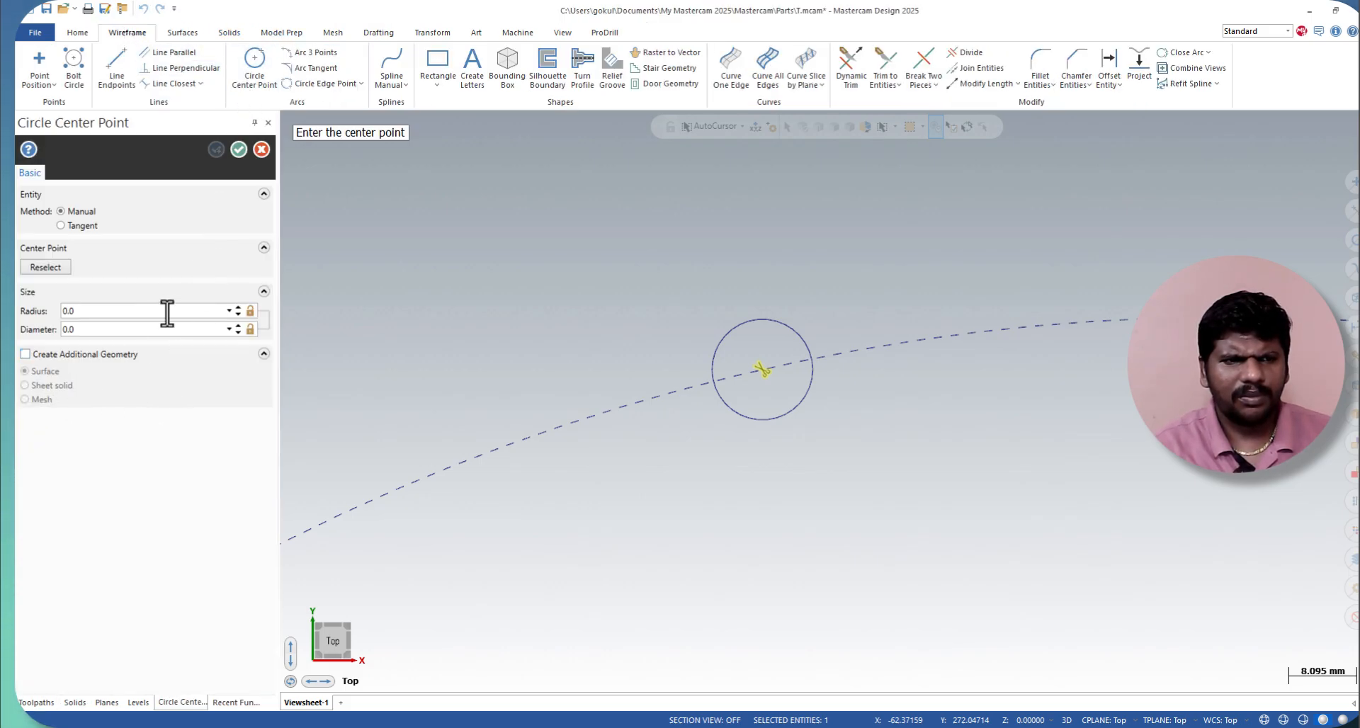
left_click(543, 349)
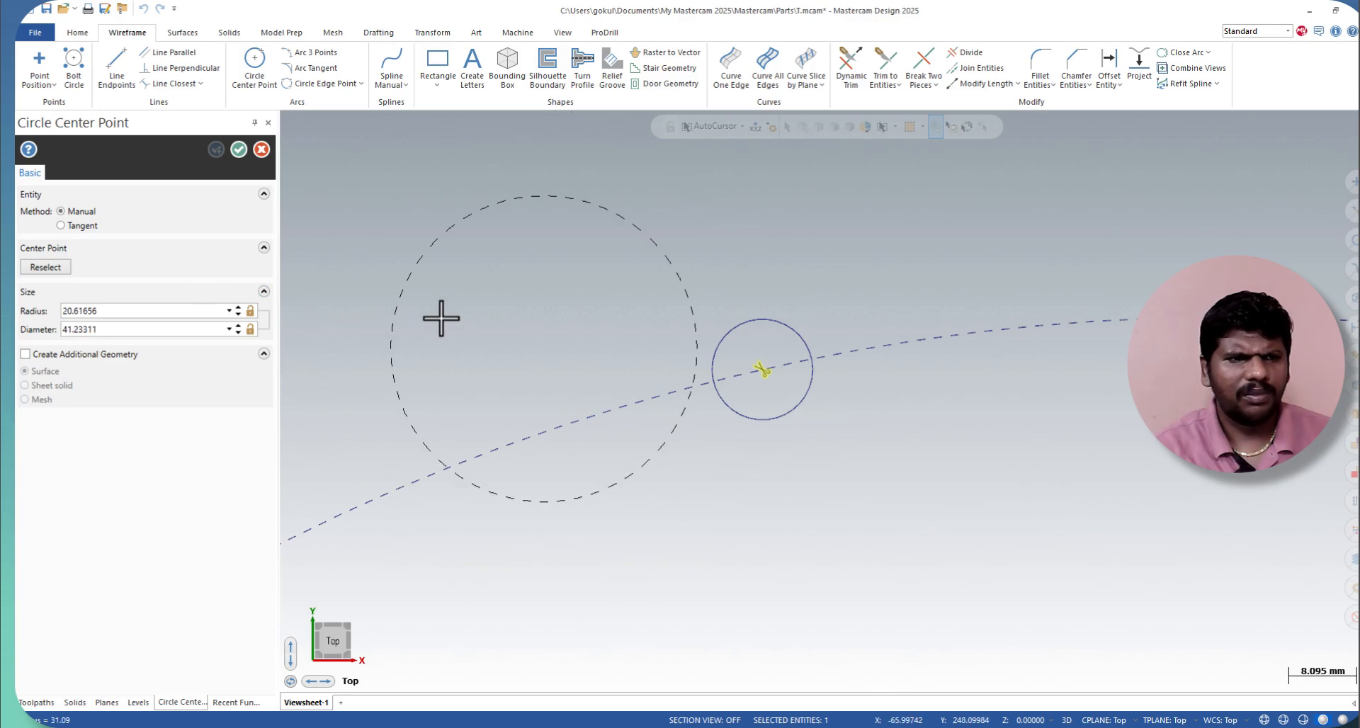
left_click(262, 149)
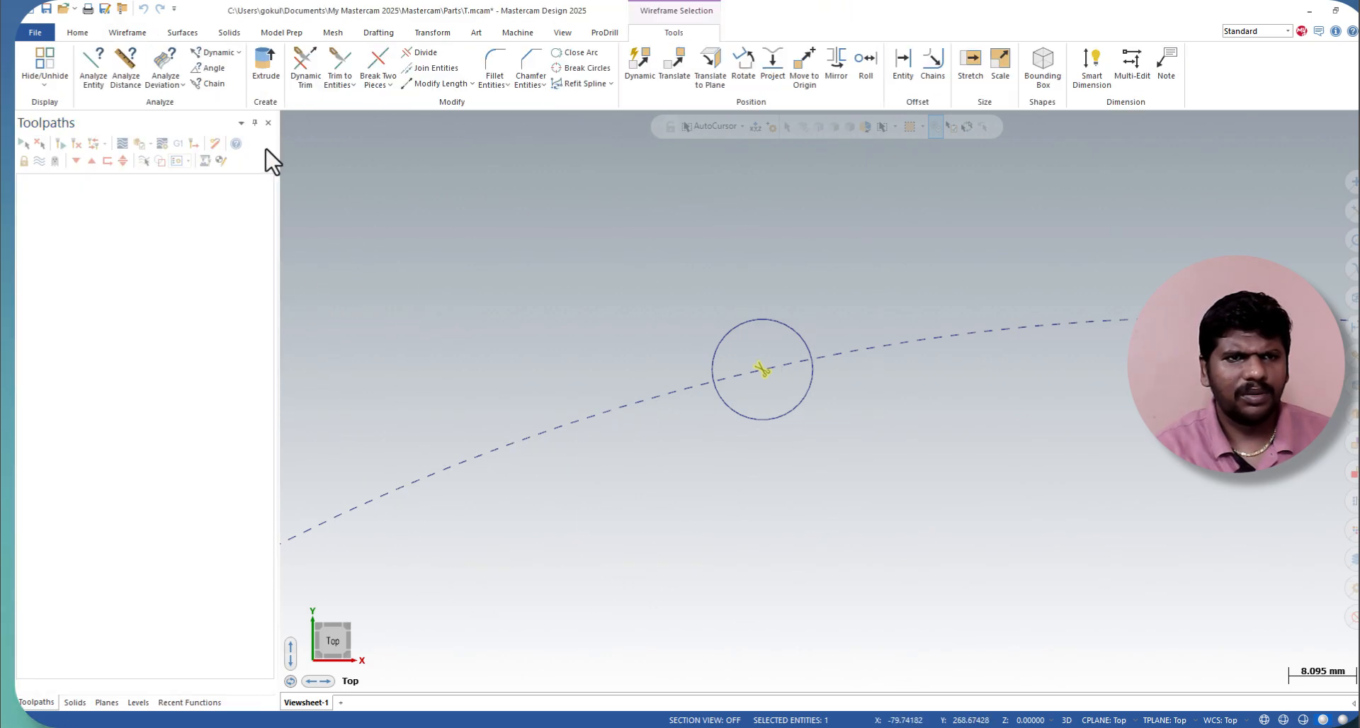
left_click(126, 34)
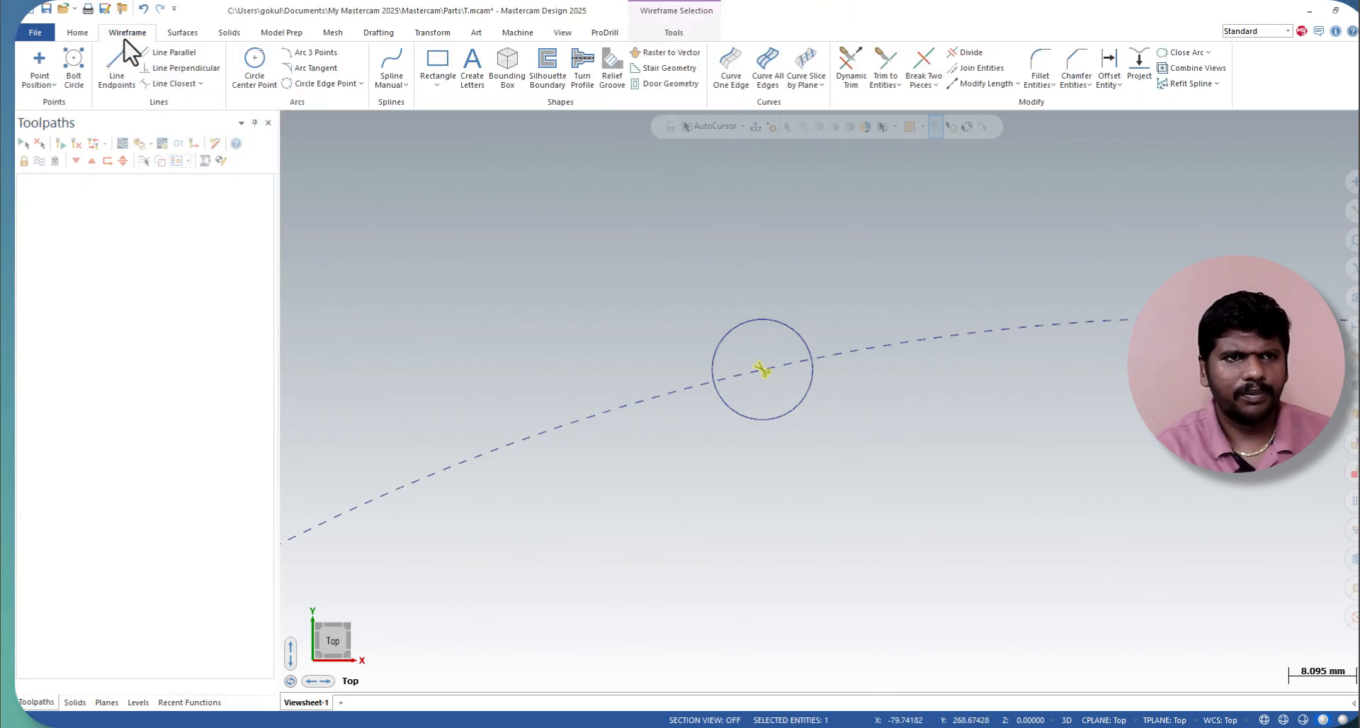
left_click(78, 83)
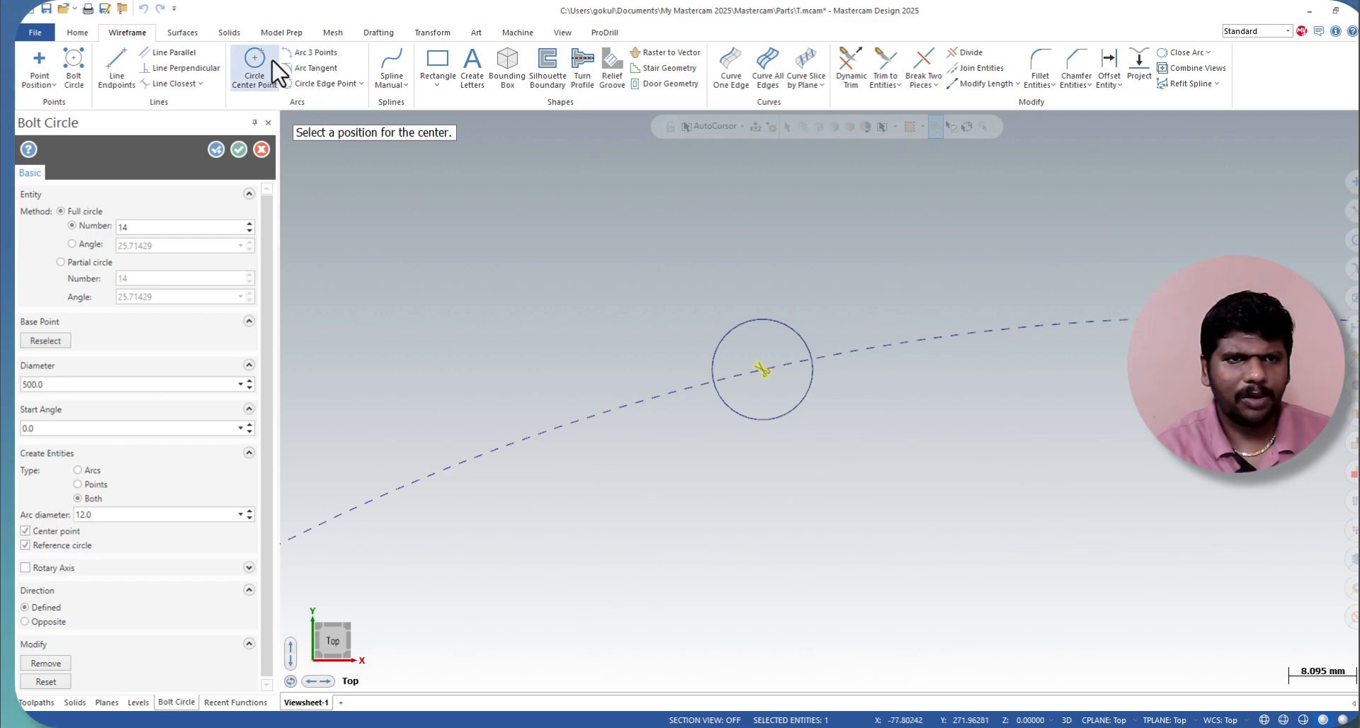
left_click(257, 153)
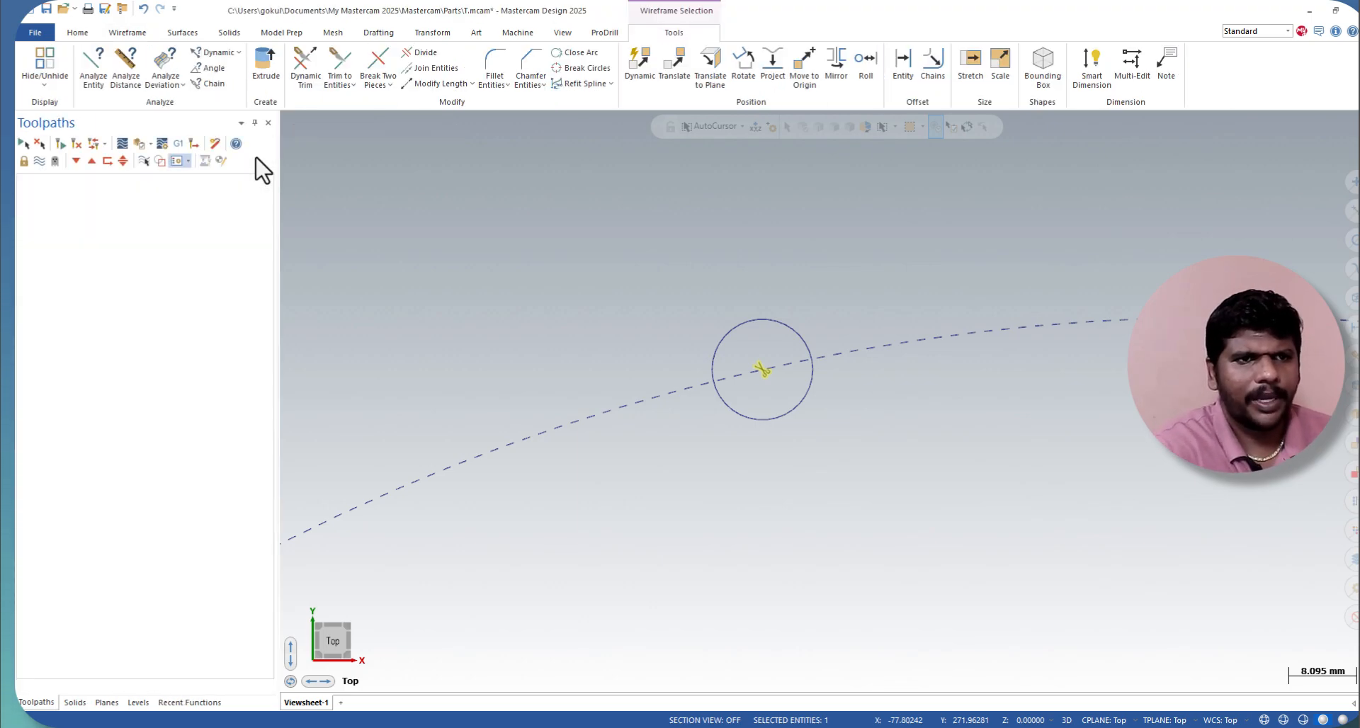
left_click(170, 702)
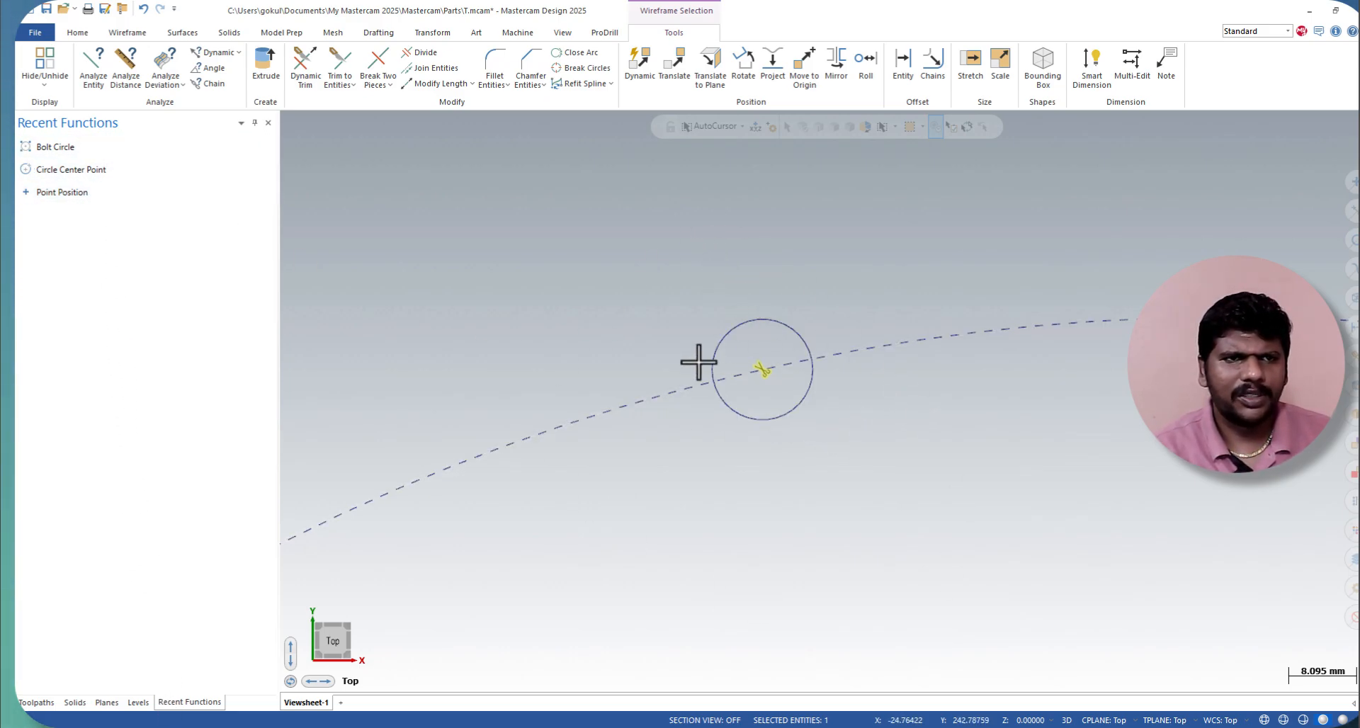
left_click(128, 33)
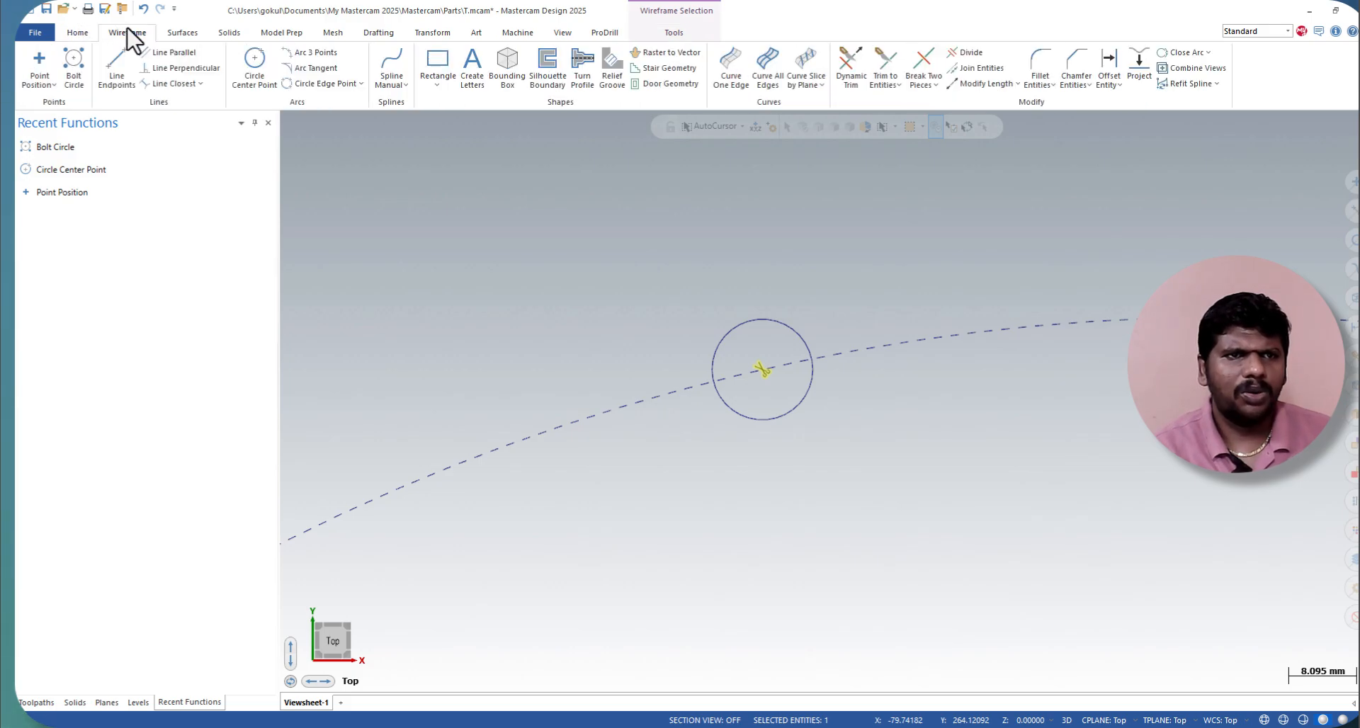
Step: Set the Point Position entity type to Point and accept the setting
left_click(37, 83)
left_click(40, 70)
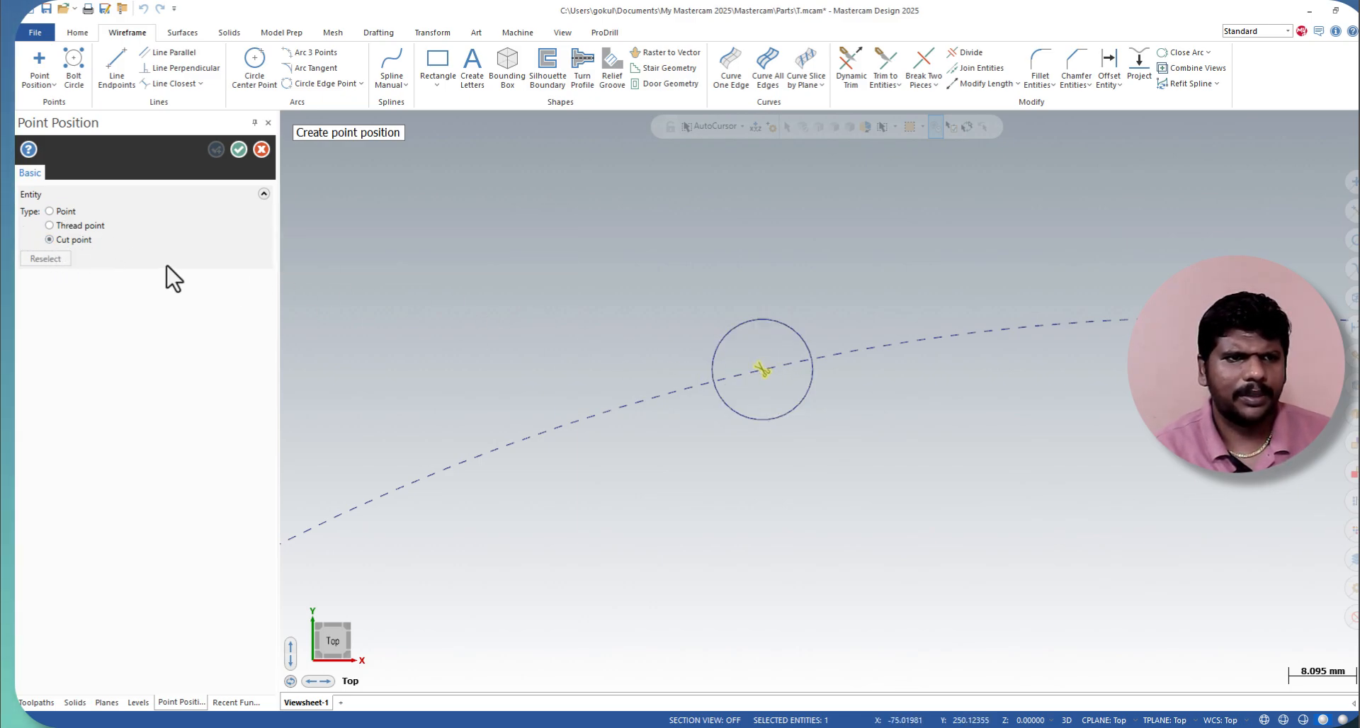
left_click(51, 211)
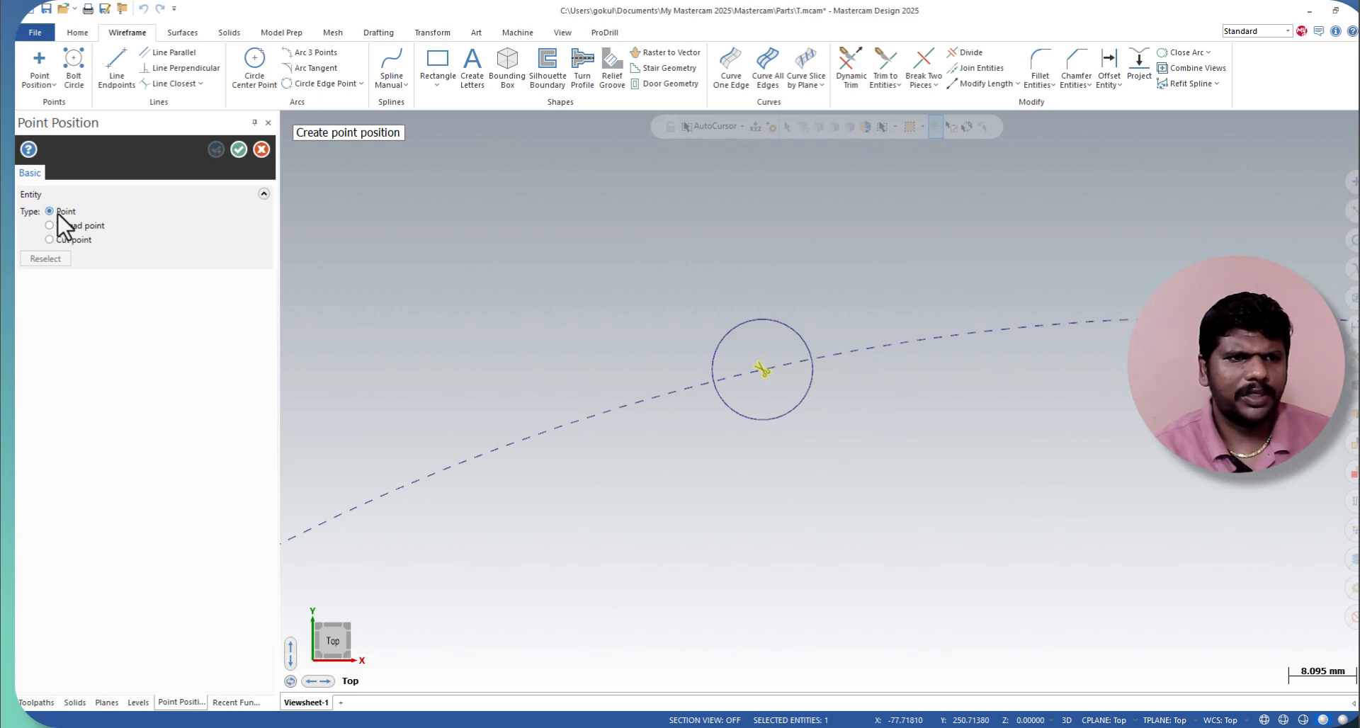
left_click(236, 150)
Step: Delete the selected cut point, and undo back through the deletion and the creation of the whole bolt circle
scroll(480, 365, "down", 6)
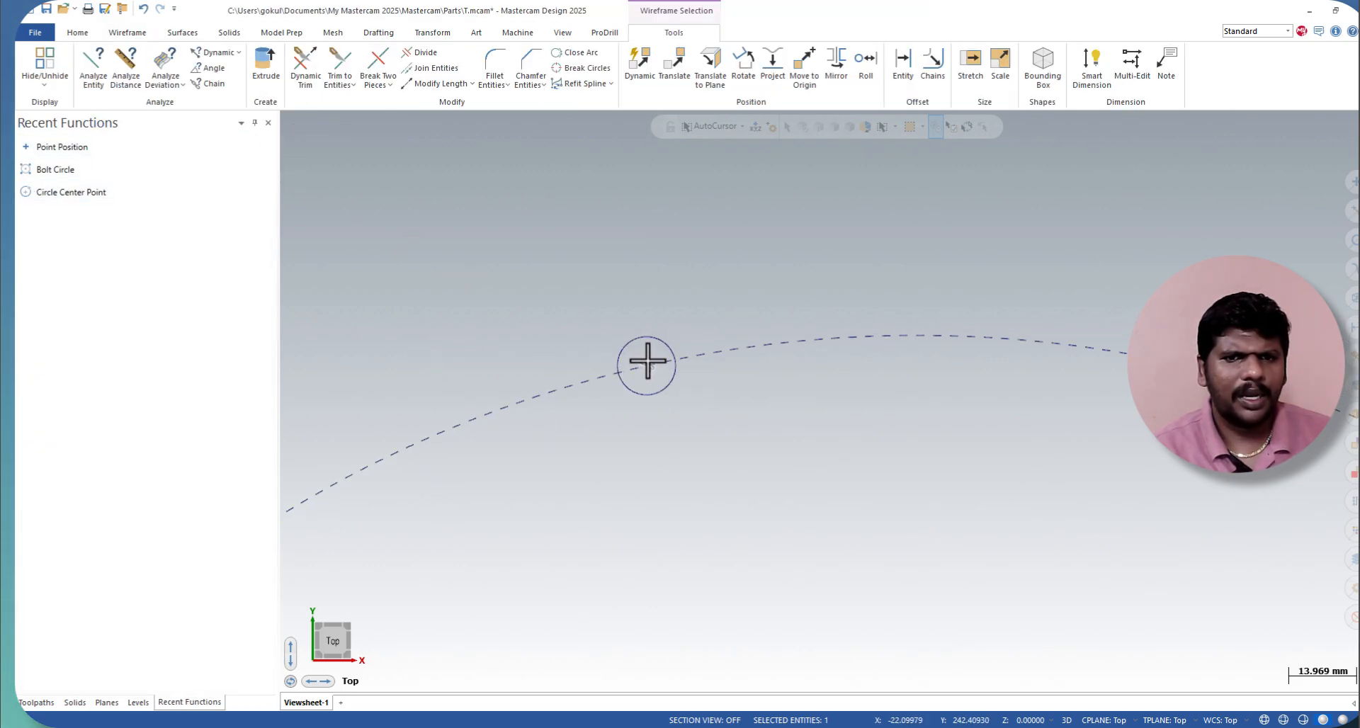
scroll(653, 354, "down", 4)
scroll(634, 367, "up", 3)
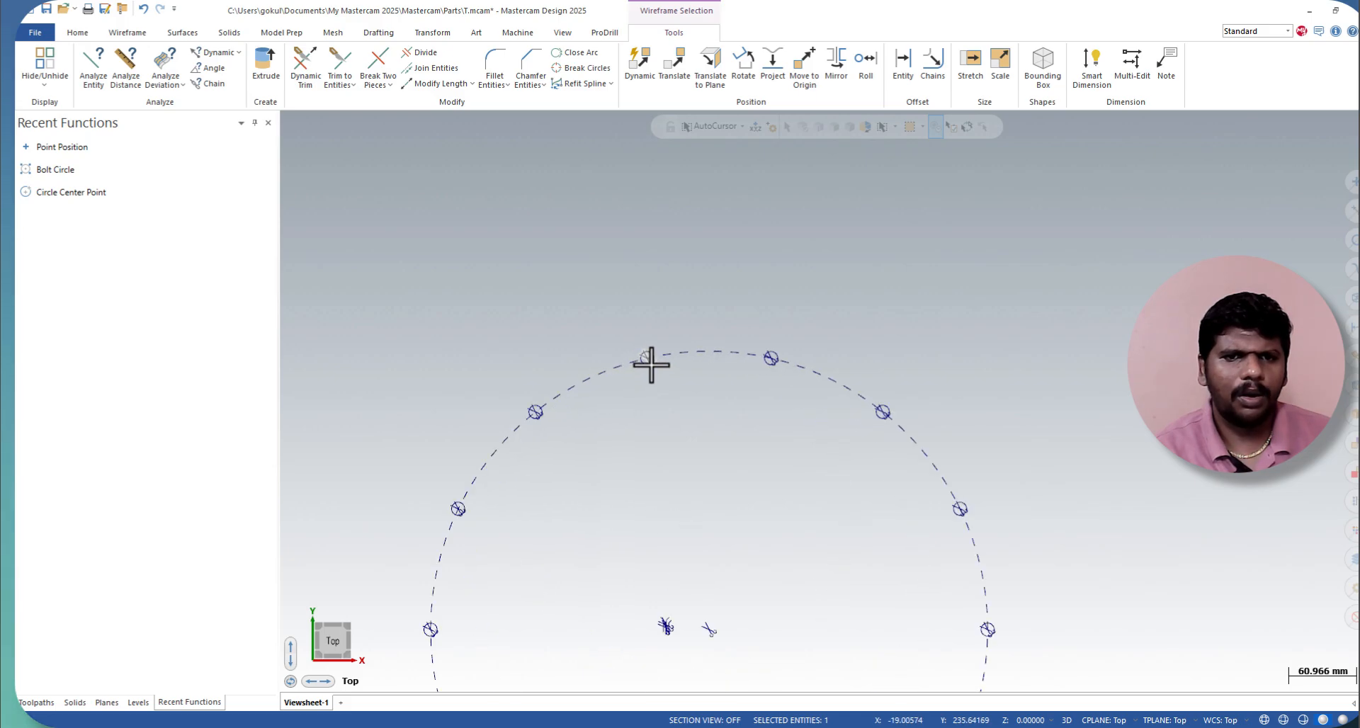
scroll(647, 364, "up", 2)
scroll(563, 444, "down", 9)
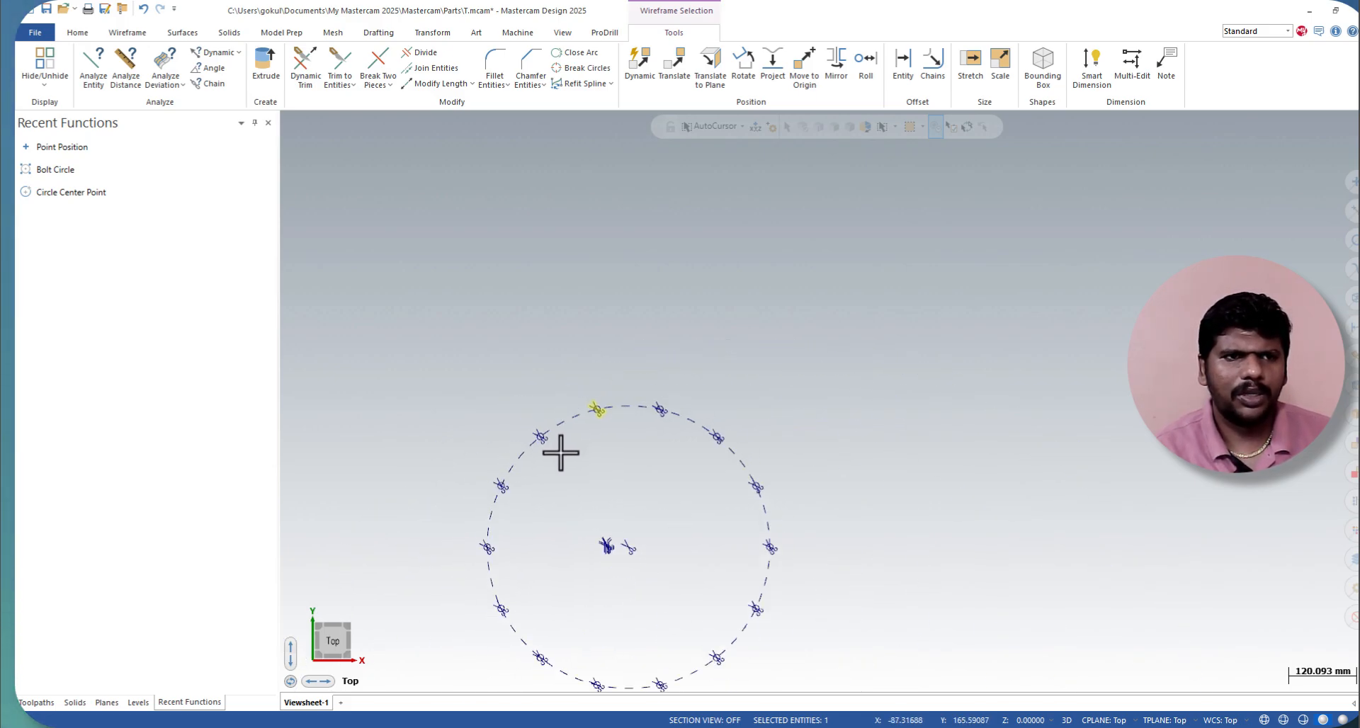
scroll(596, 456, "up", 3)
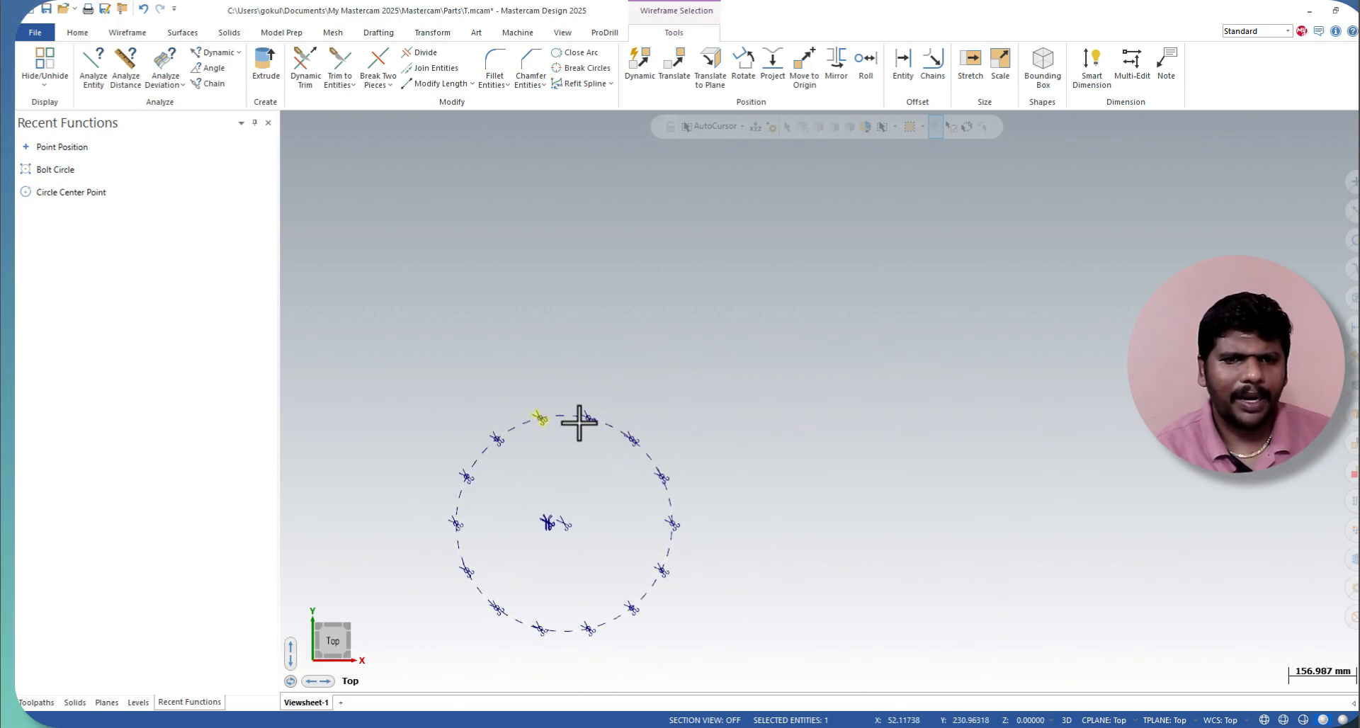
key("Delete")
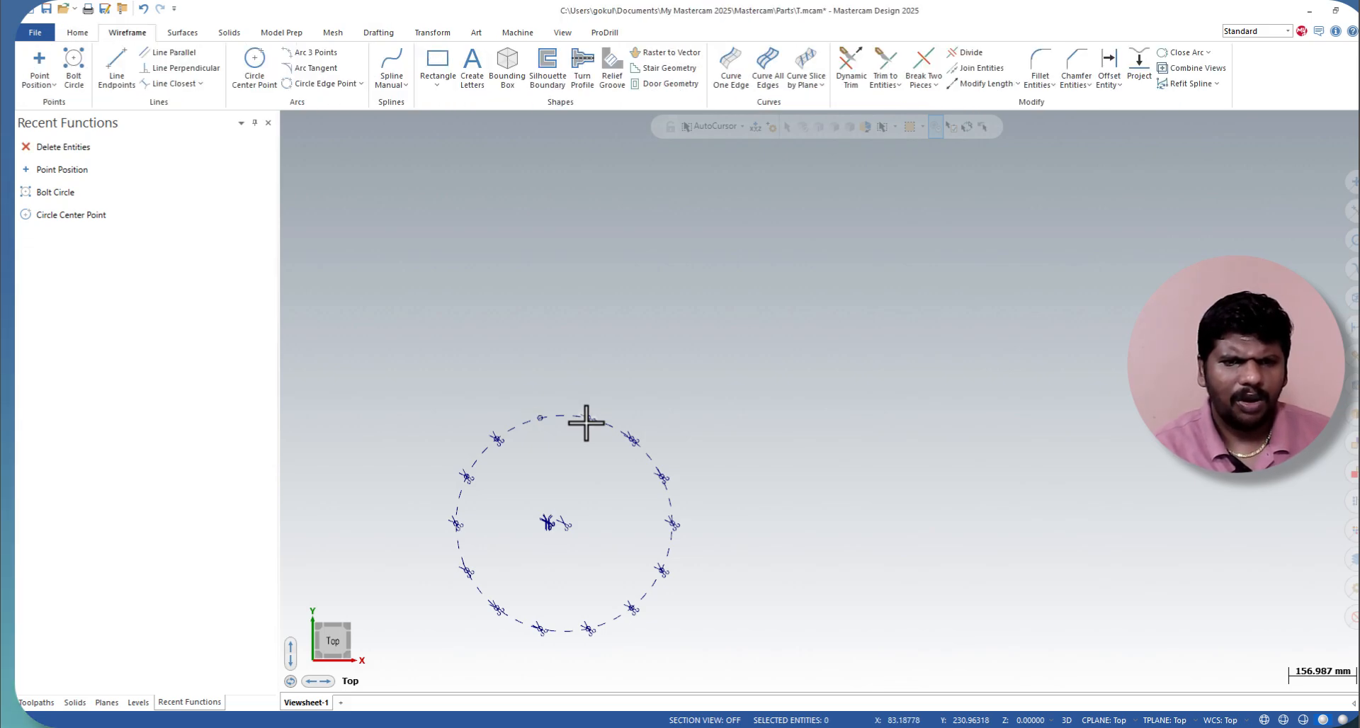
key("ctrl+z")
key("ctrl+z")
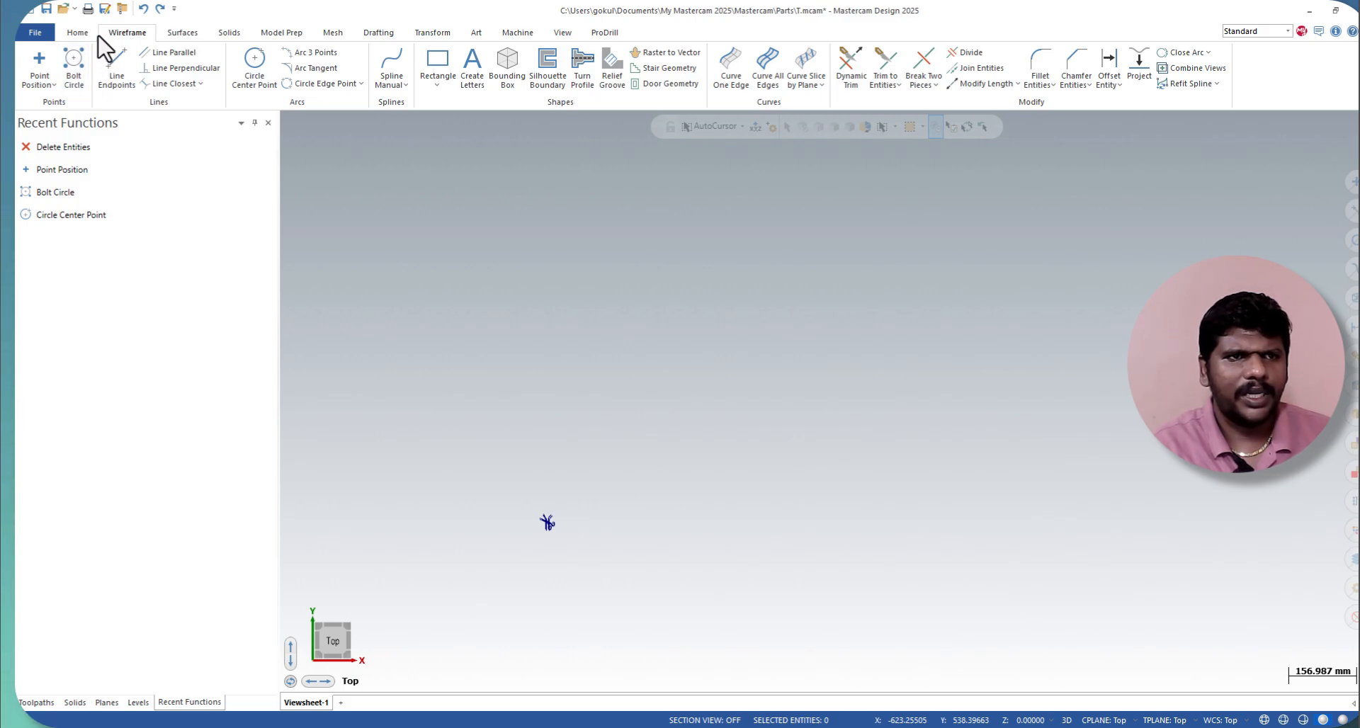
Step: Create a full 14-instance bolt circle, 500 mm in diameter, with 12 mm arcs and plain points, center point and reference circle, beside the existing points
left_click(73, 65)
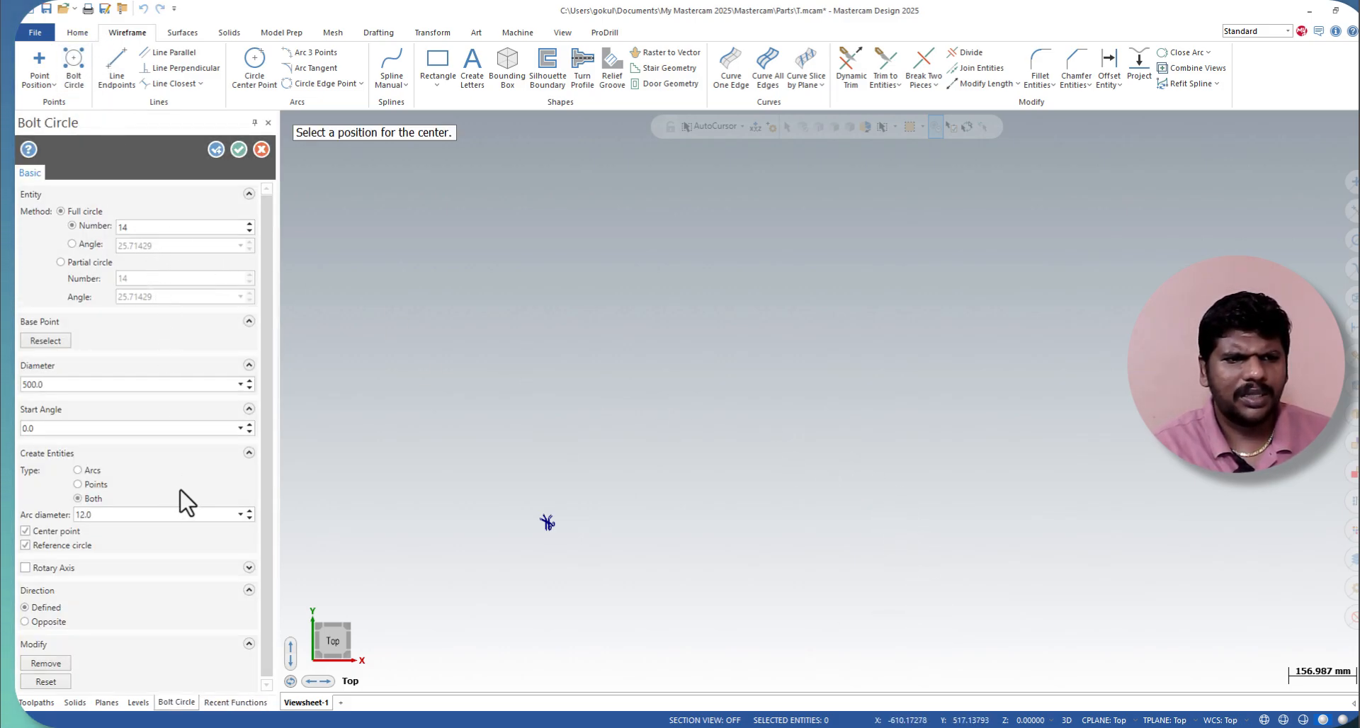
left_click(808, 454)
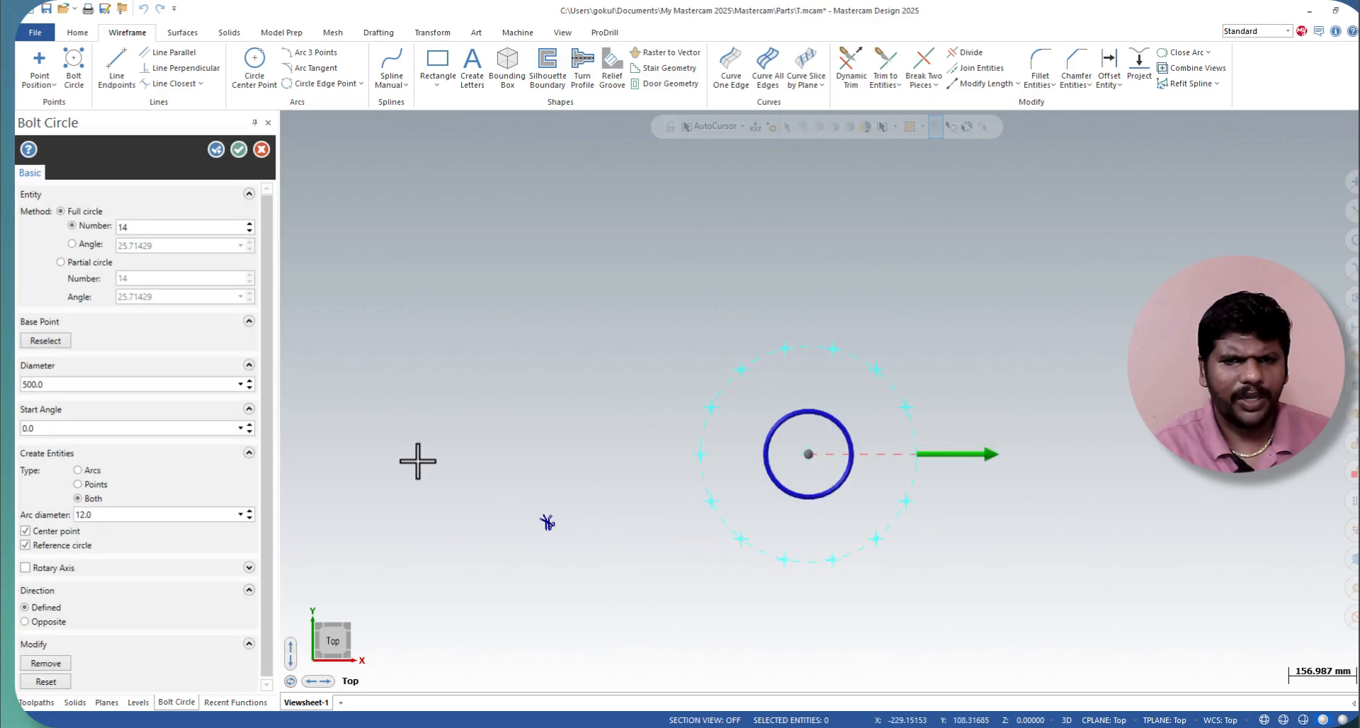
left_click(234, 150)
scroll(768, 337, "up", 8)
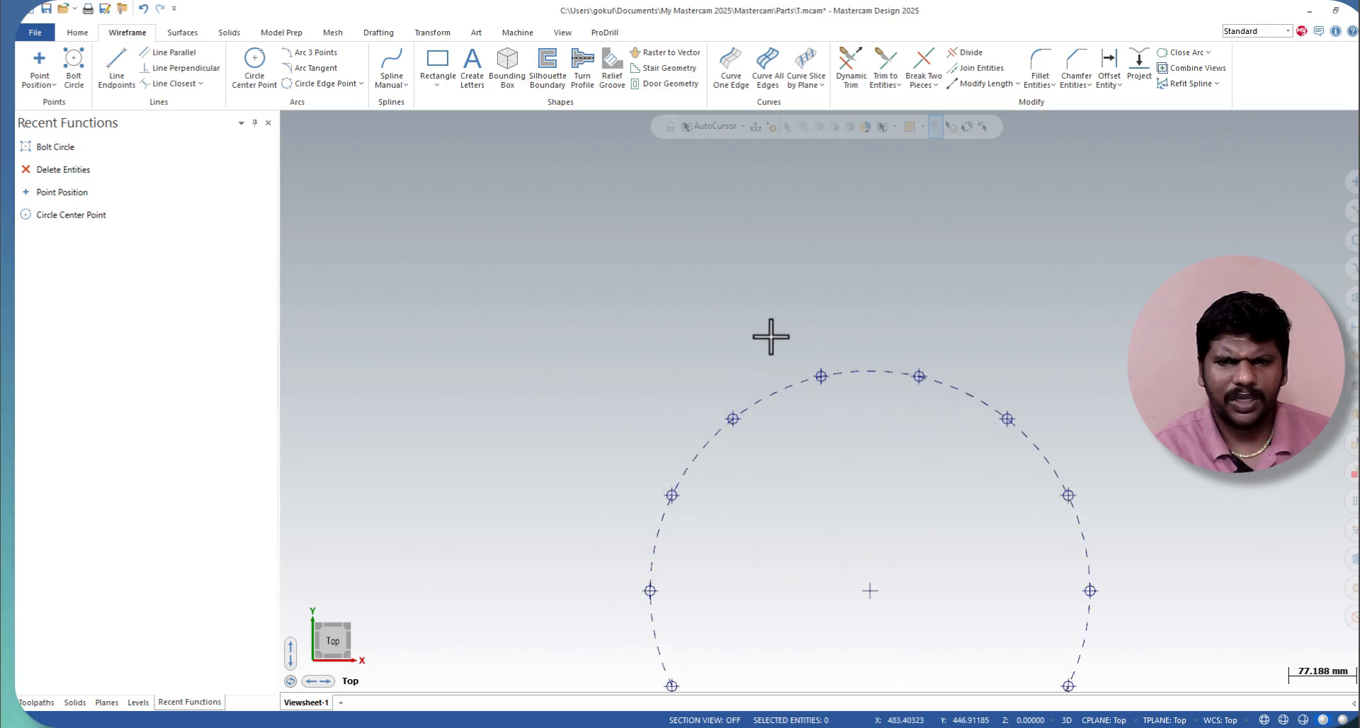
scroll(914, 438, "up", 6)
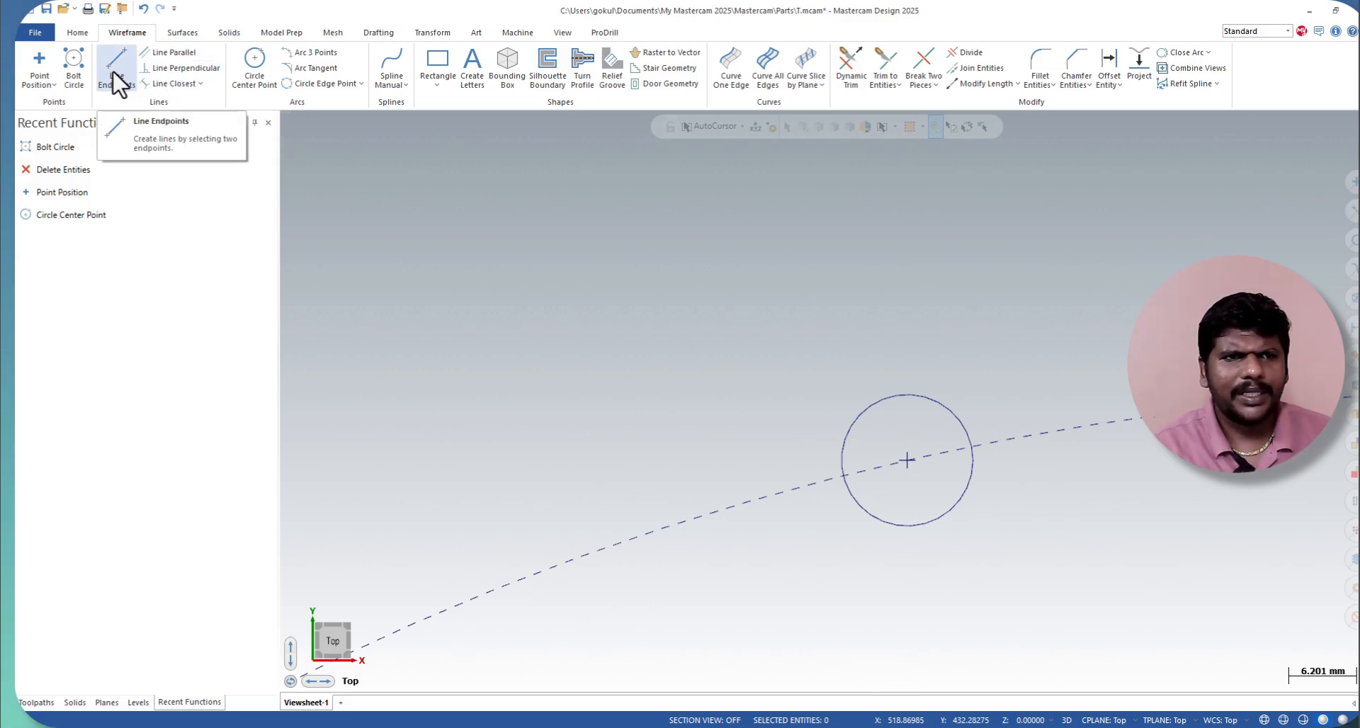
Step: Draw a freeform two-endpoint line at 0 degrees, about 45 mm long, above the upper arc of the bolt circle
scroll(704, 547, "down", 3)
scroll(116, 93, "up", 1)
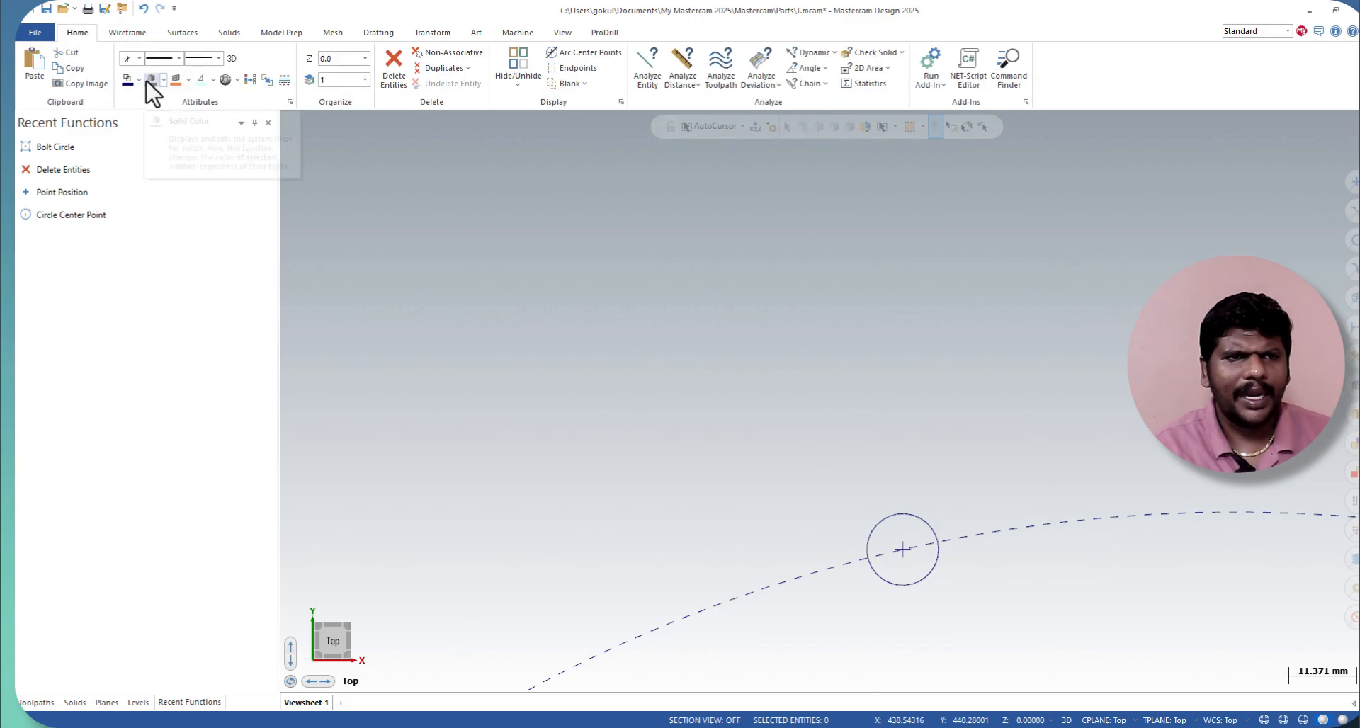
left_click(132, 32)
left_click(130, 84)
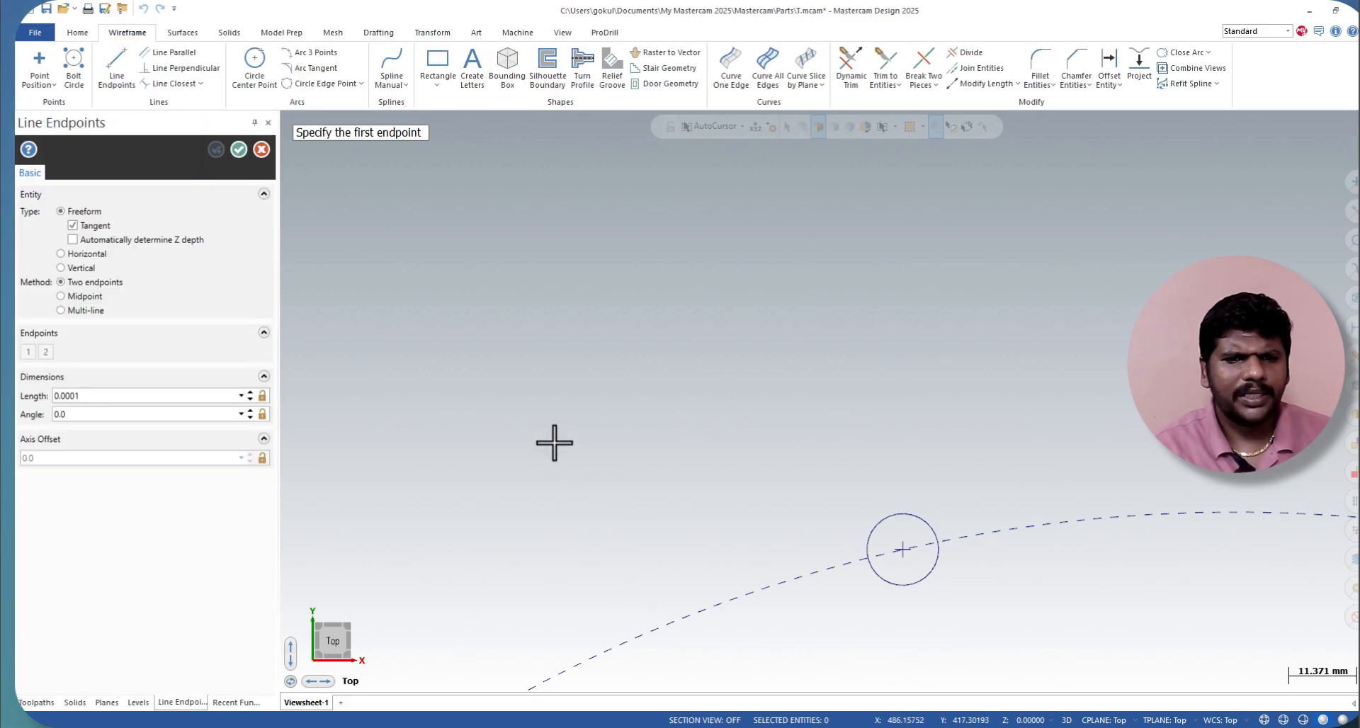
left_click(531, 427)
left_click(786, 427)
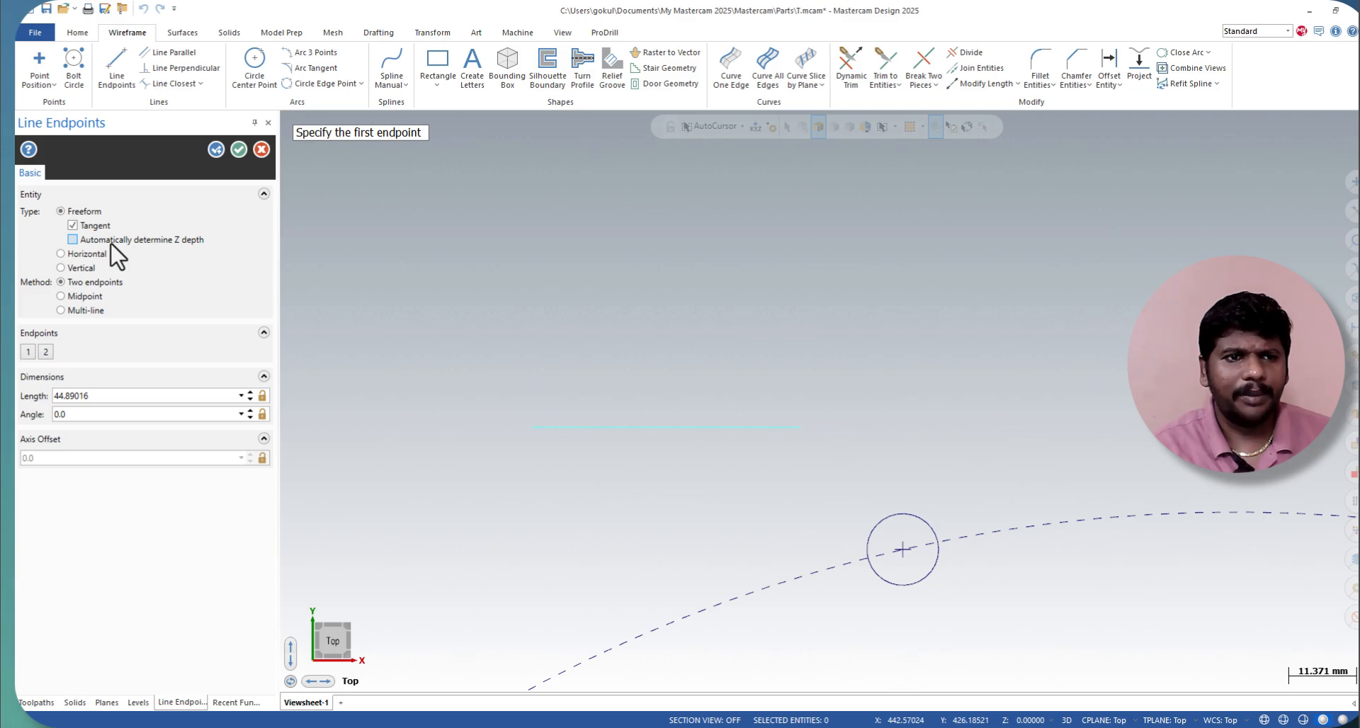
Step: Draw seven more freeform two-endpoint lines of various lengths and angles around the first line
left_click(78, 255)
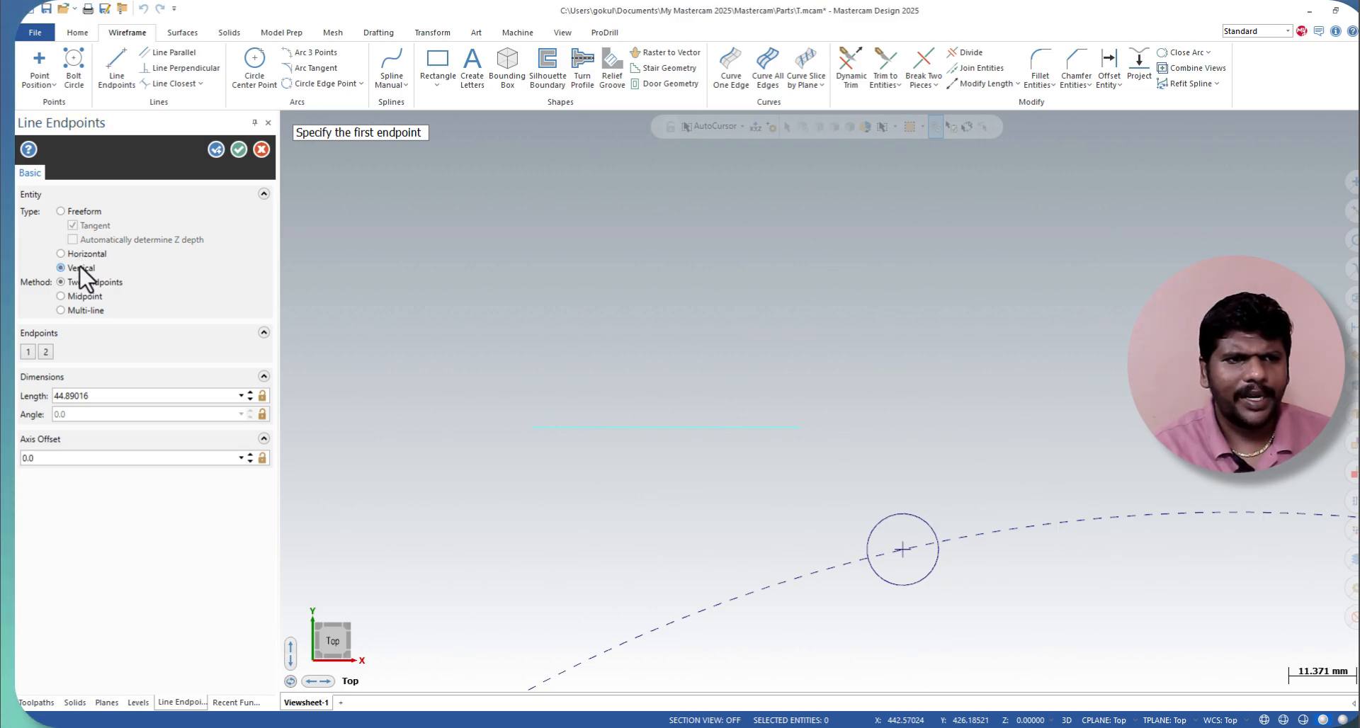
left_click(76, 212)
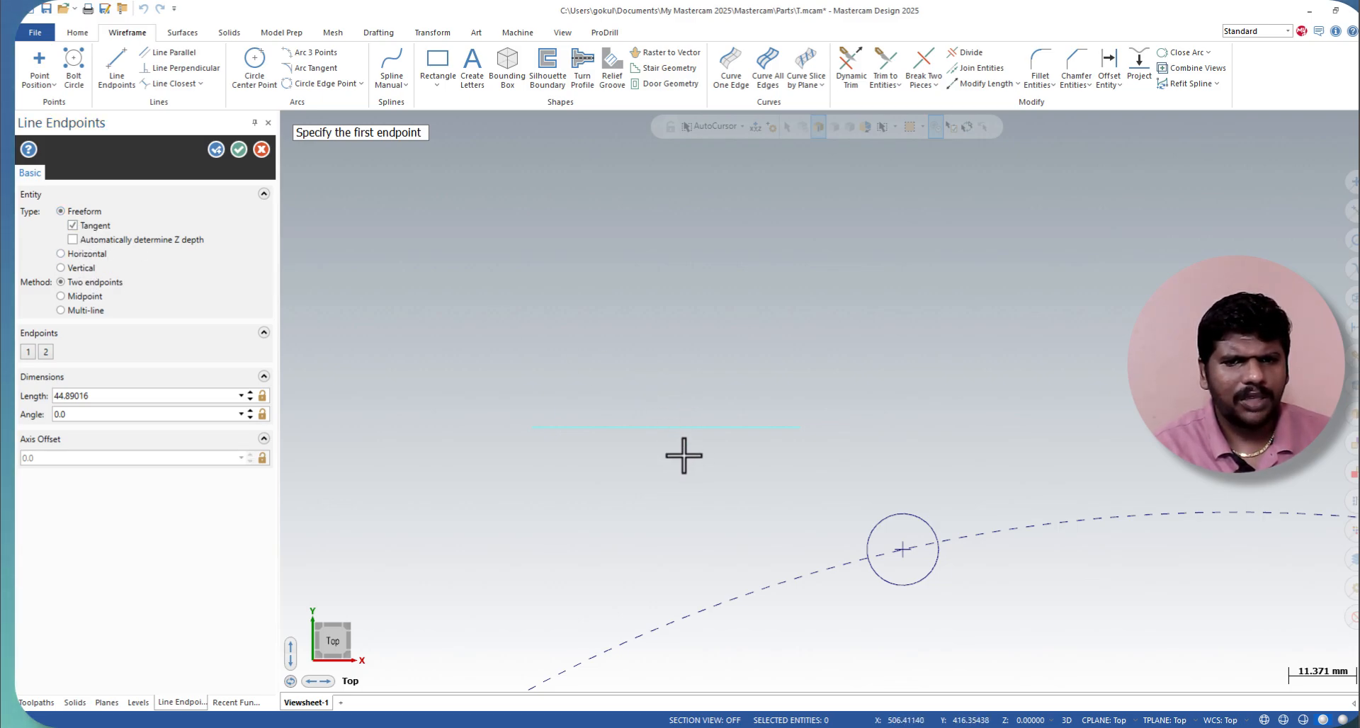
left_click(684, 425)
left_click(861, 346)
left_click(762, 446)
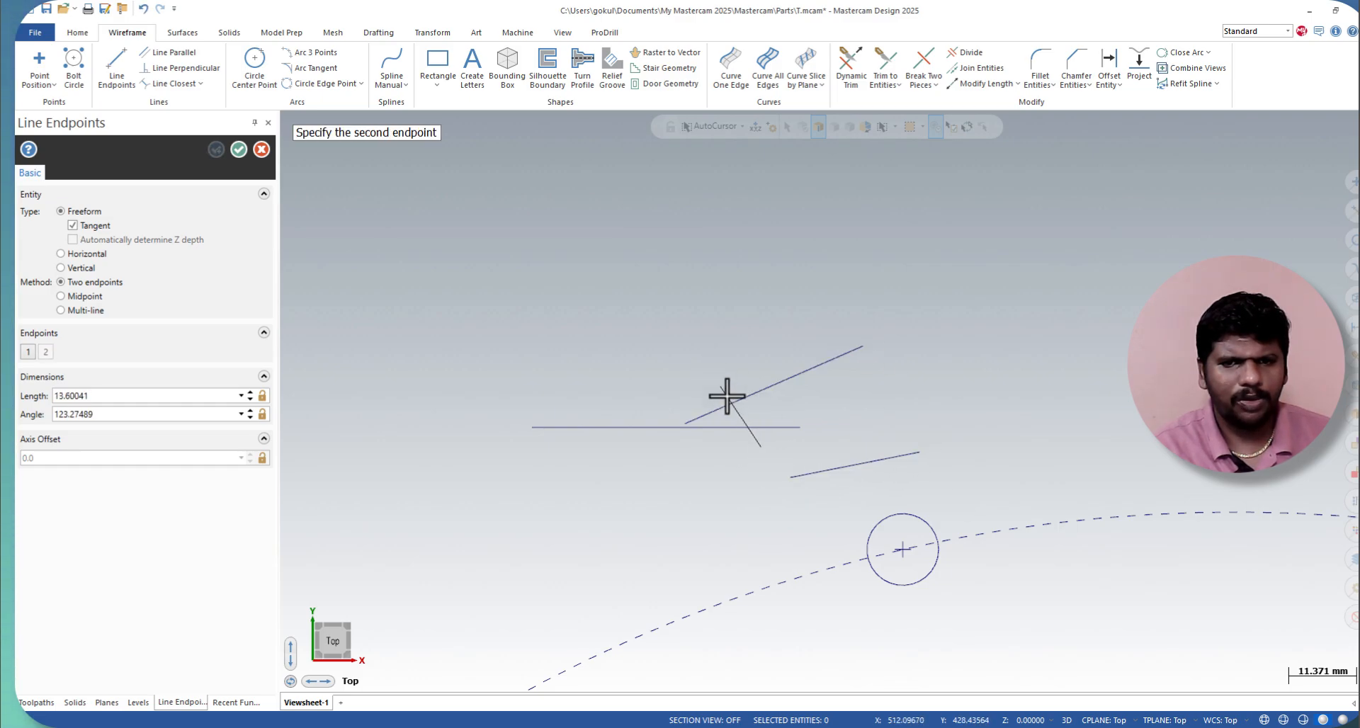
left_click(746, 412)
left_click(815, 425)
left_click(879, 394)
left_click(765, 389)
left_click(801, 408)
left_click(833, 441)
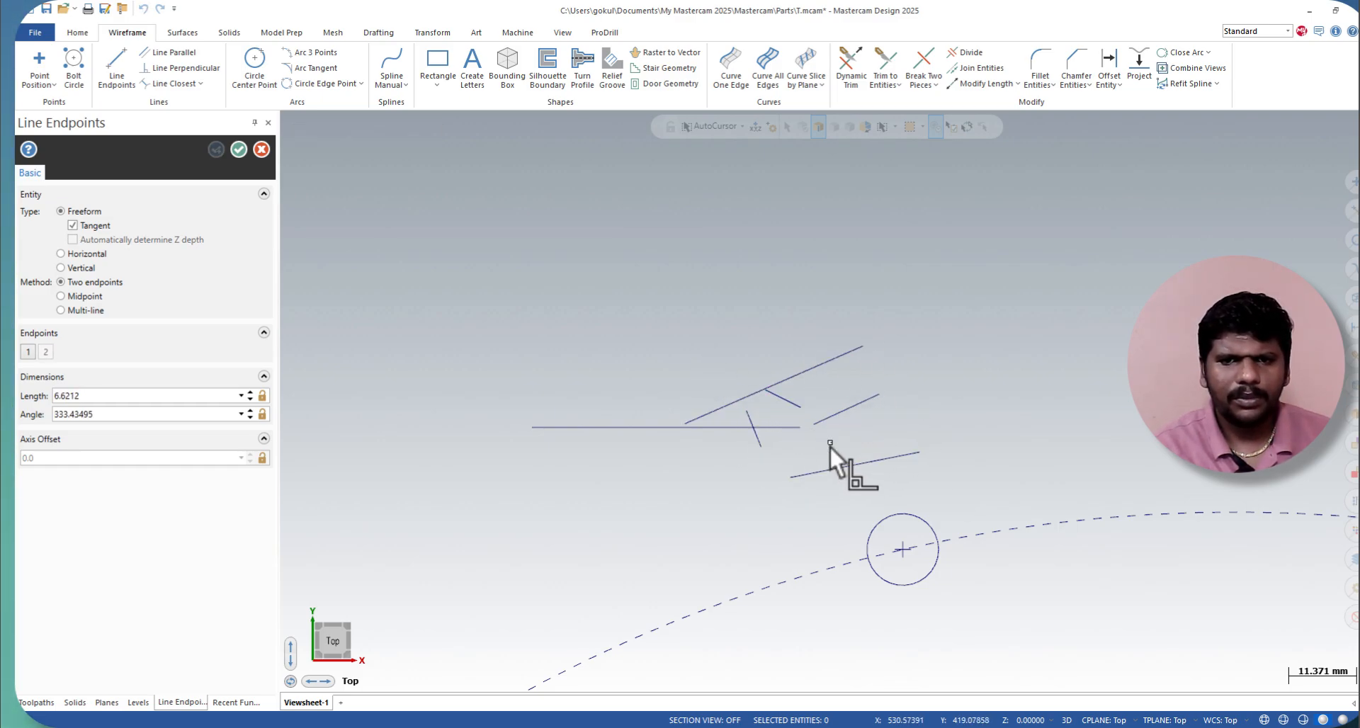
left_click(750, 401)
left_click(661, 306)
left_click(629, 351)
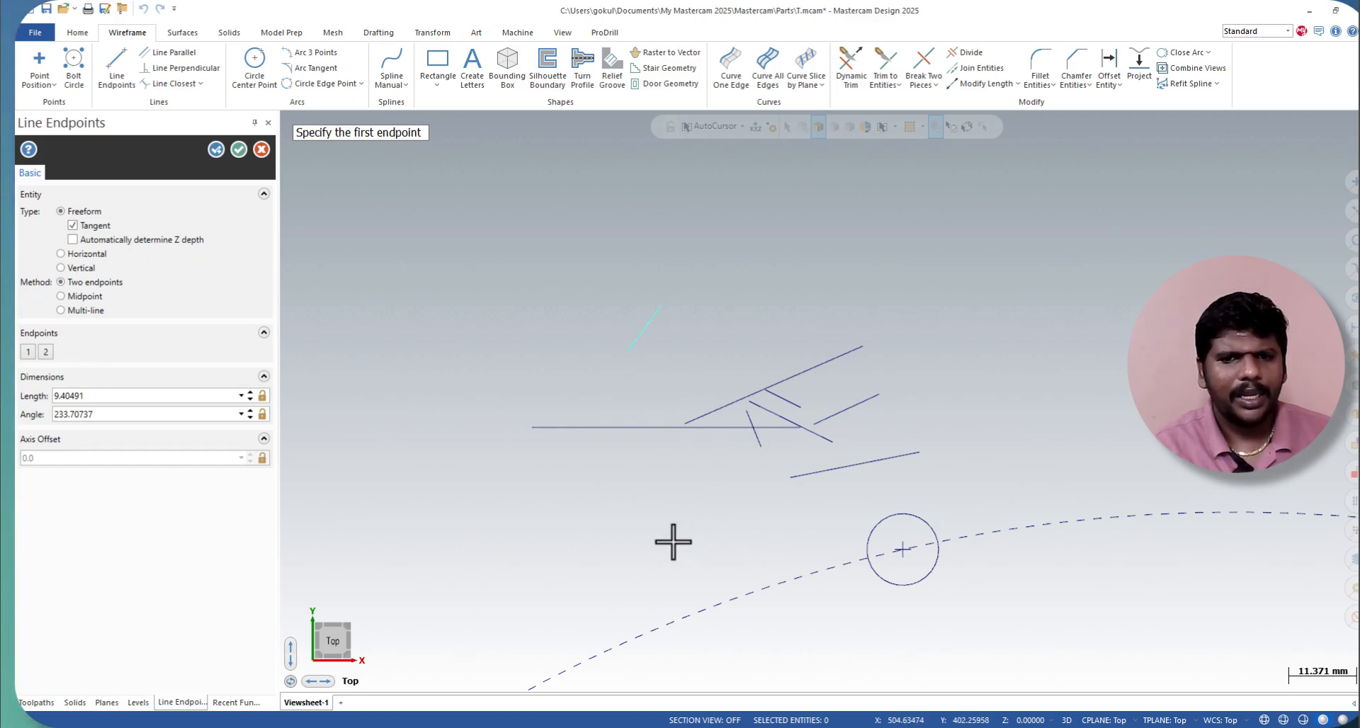
Step: Draw a Horizontal-type line about 29 mm long to the right of the freeform lines
left_click(84, 255)
left_click(473, 278)
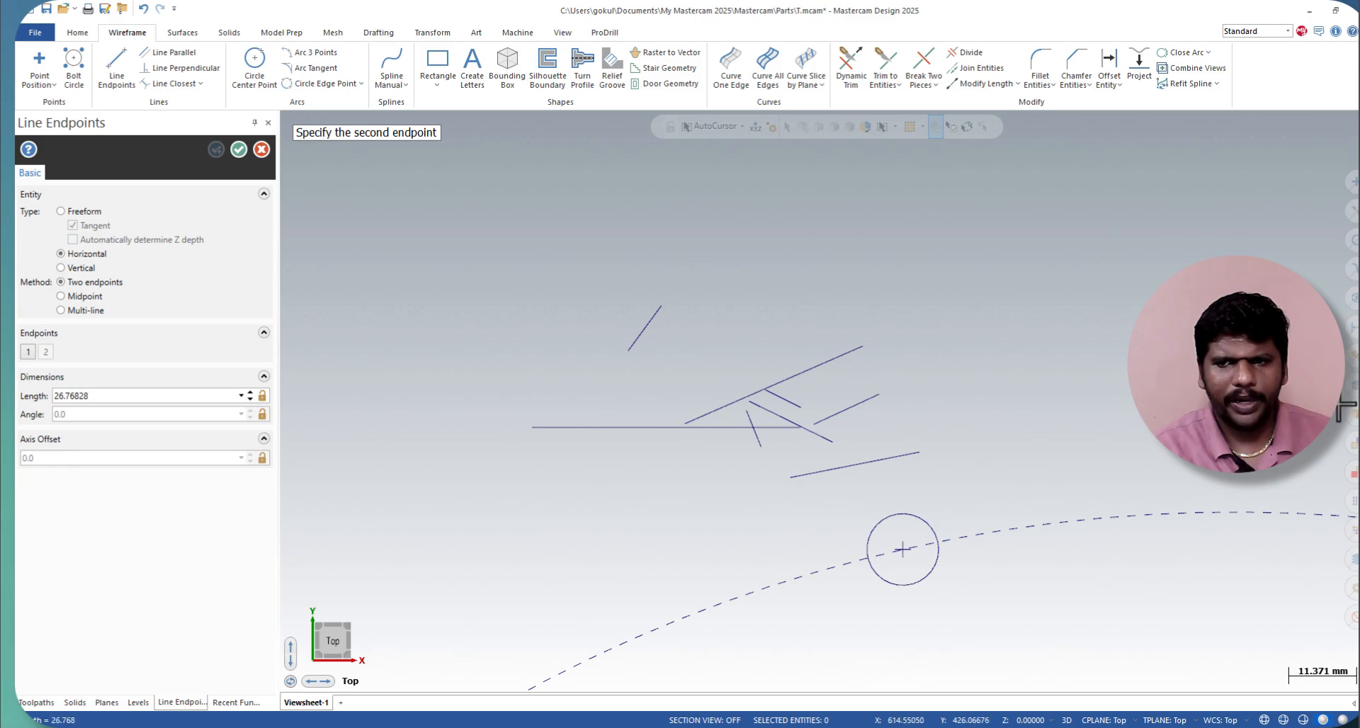
left_click(992, 397)
Step: Draw a Vertical-type line about 26.5 mm long crossing the horizontal line near its left end
left_click(77, 268)
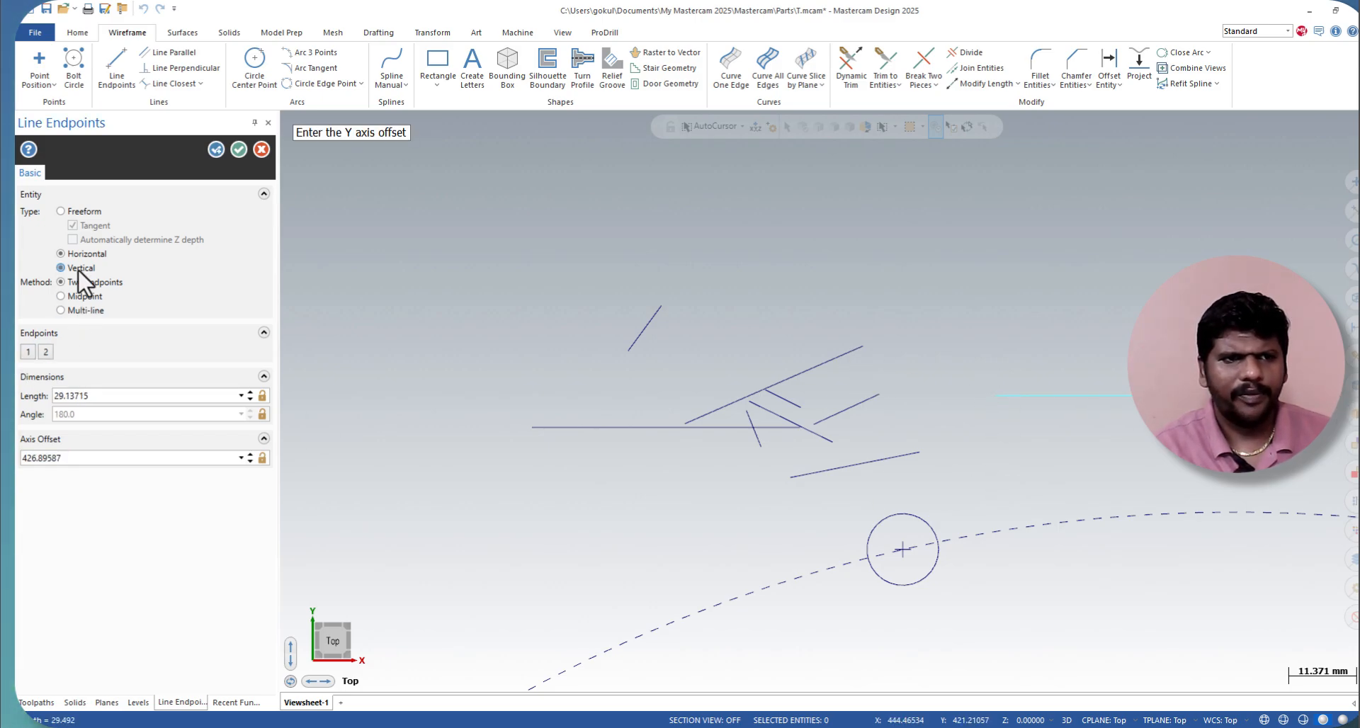
left_click(1030, 330)
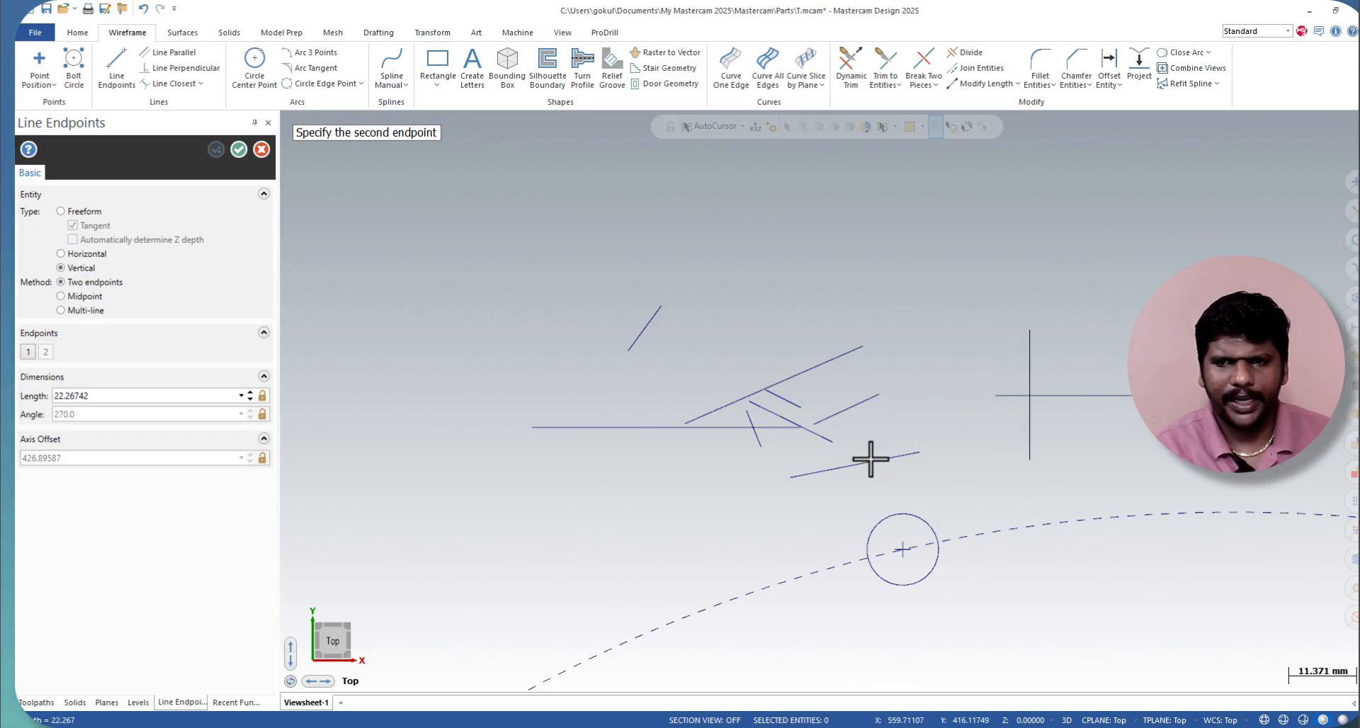
left_click(1059, 487)
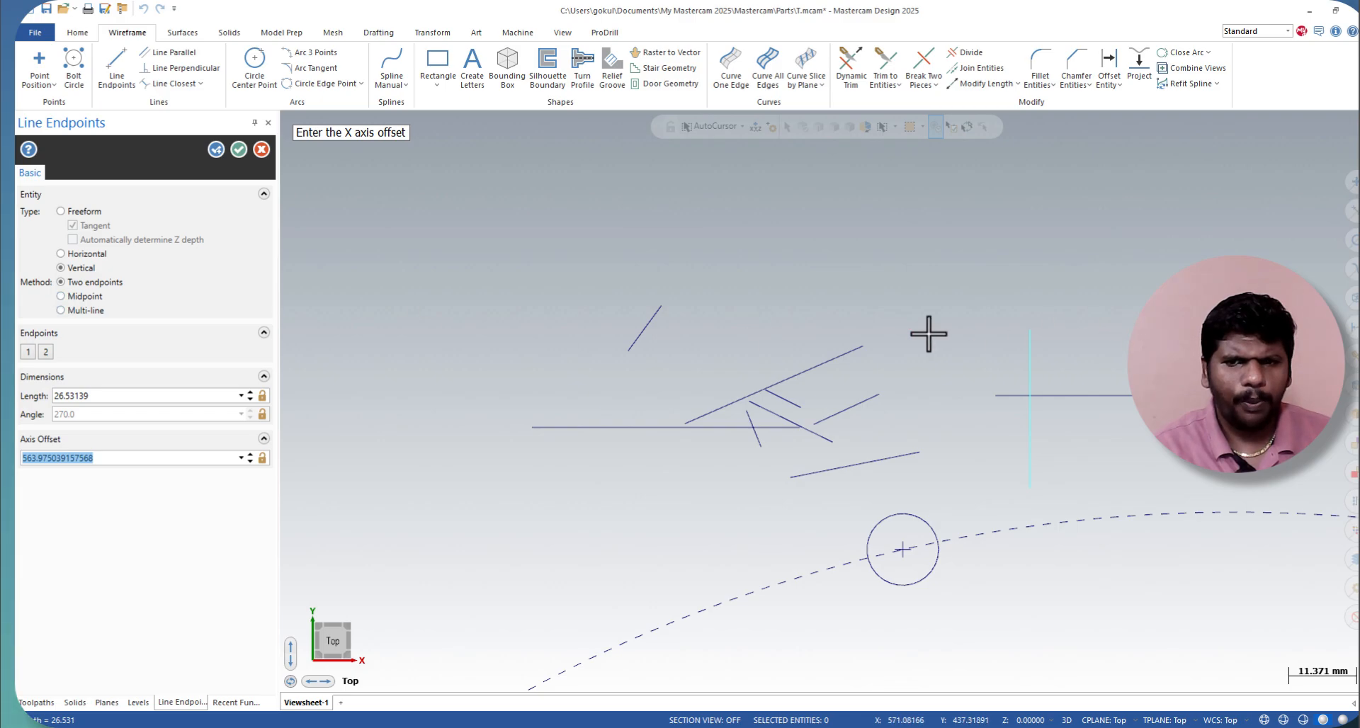
Step: Draw another Vertical-type two-endpoint line about 19.4 mm long to the right of the crossing horizontal and vertical lines
left_click(1146, 313)
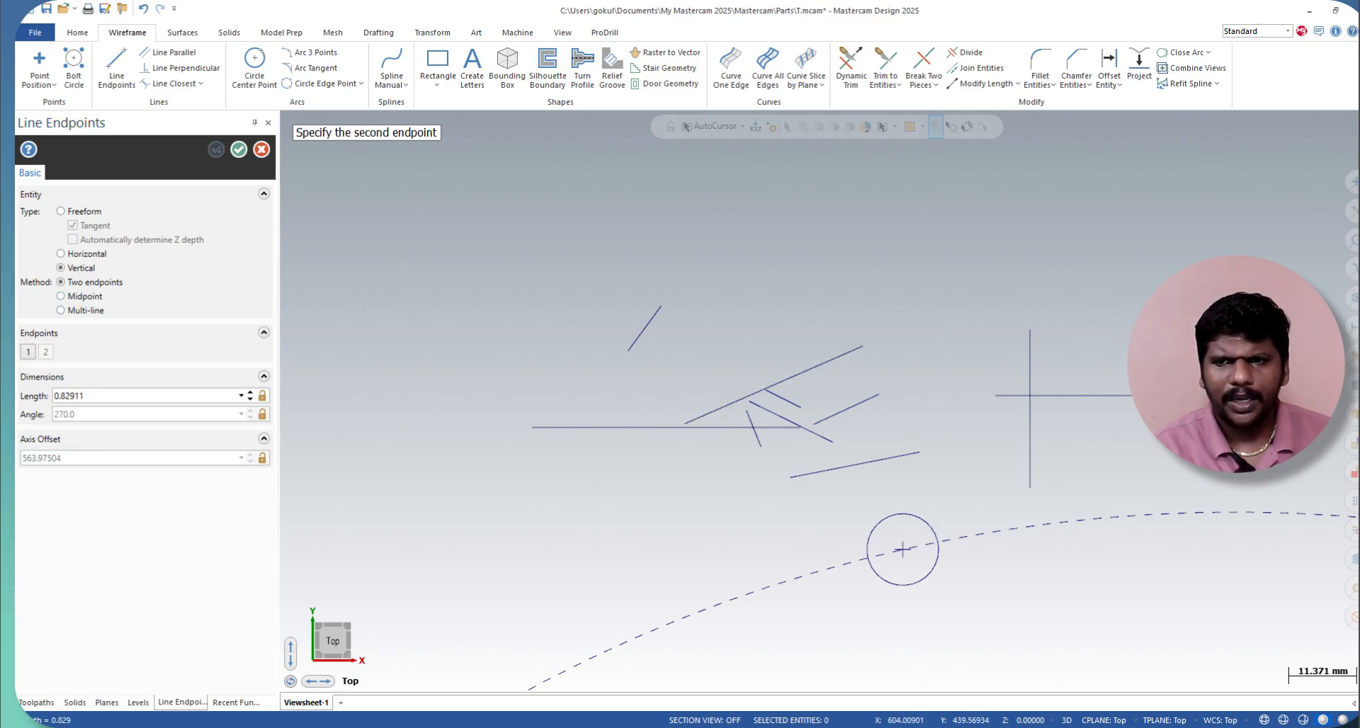
left_click(1146, 320)
left_click(1147, 387)
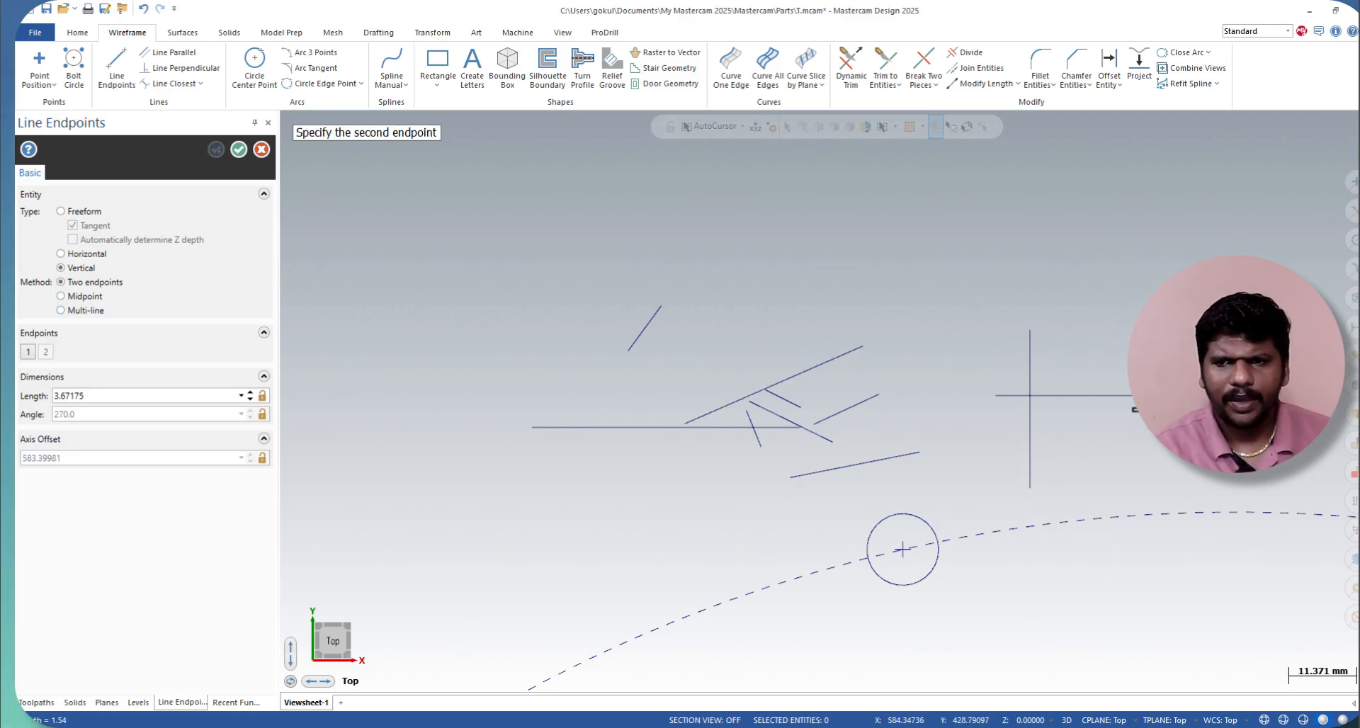
left_click(1155, 469)
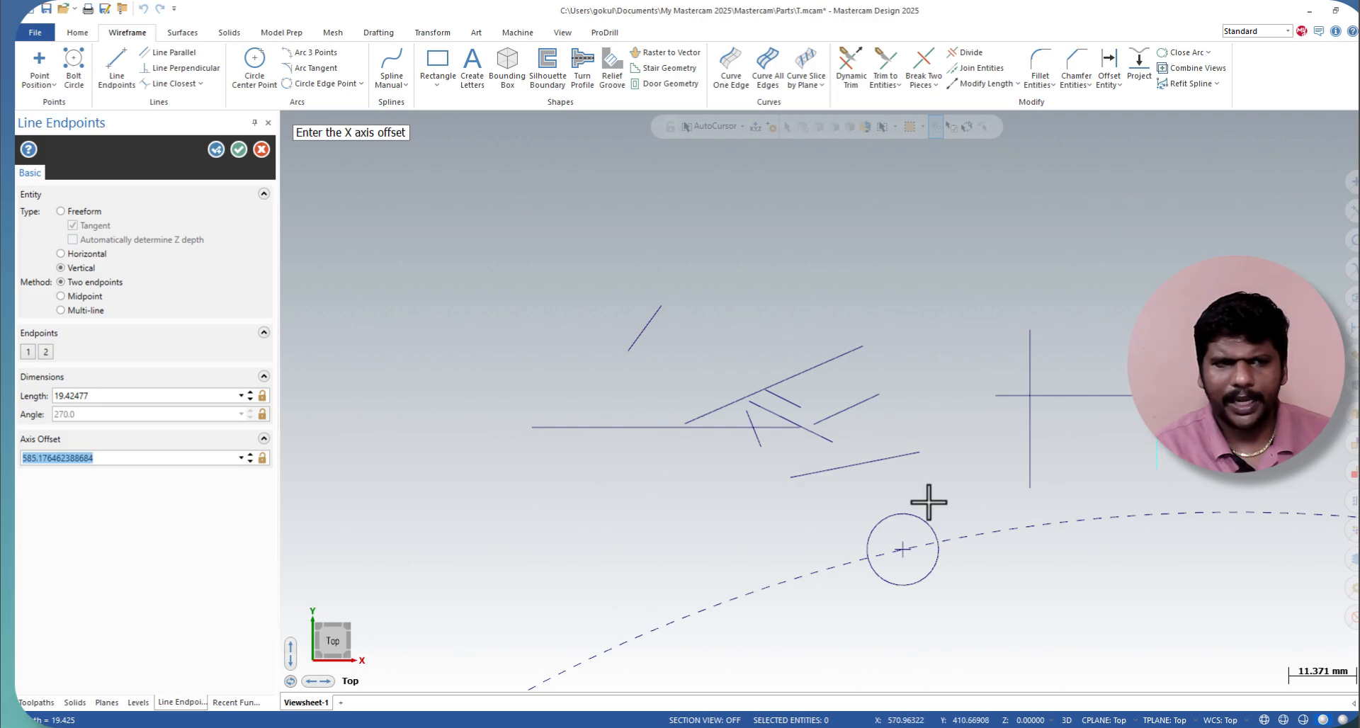
Step: Draw a vertical line by the Midpoint method, about 44.8 mm long, crossing the long 0-degree line among the freeform lines
left_click(82, 296)
left_click(724, 320)
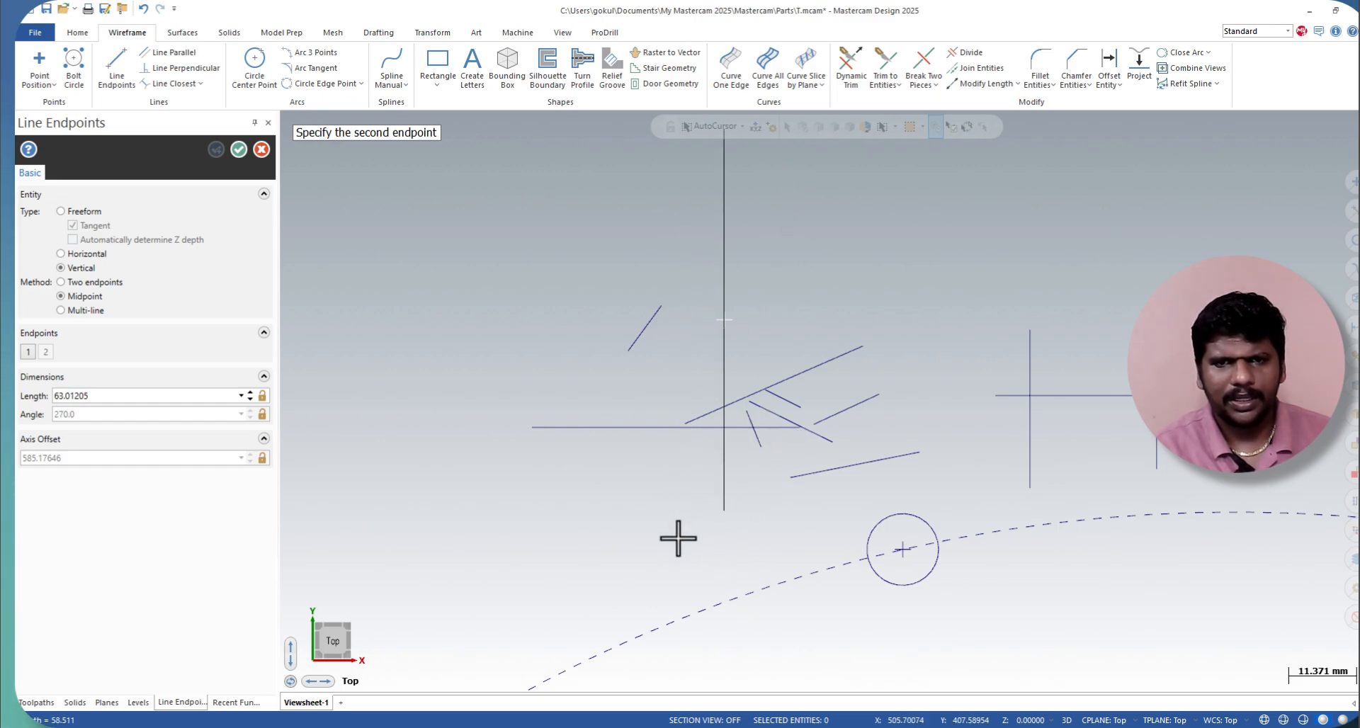
left_click(687, 454)
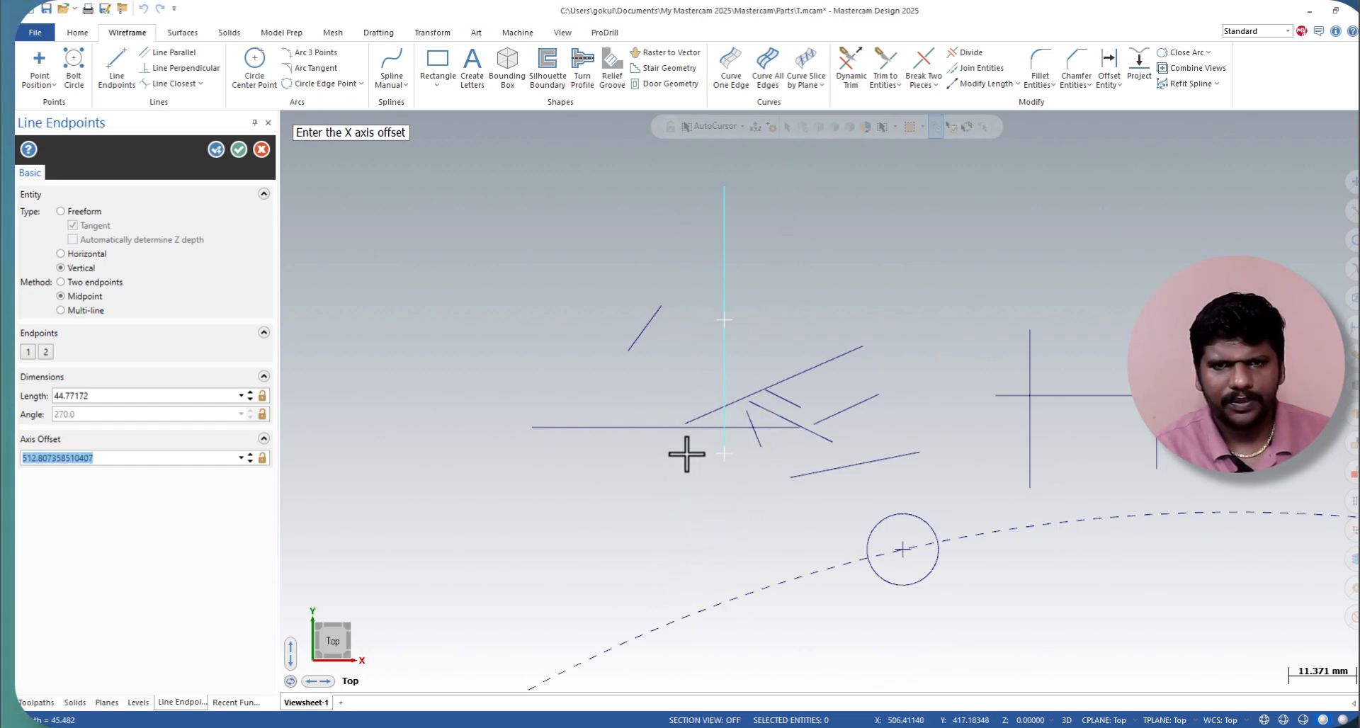
Step: Draw vertical Multi-line segments through the left end of the longest slanted line, from below the 0-degree line upward, and end the command
left_click(61, 310)
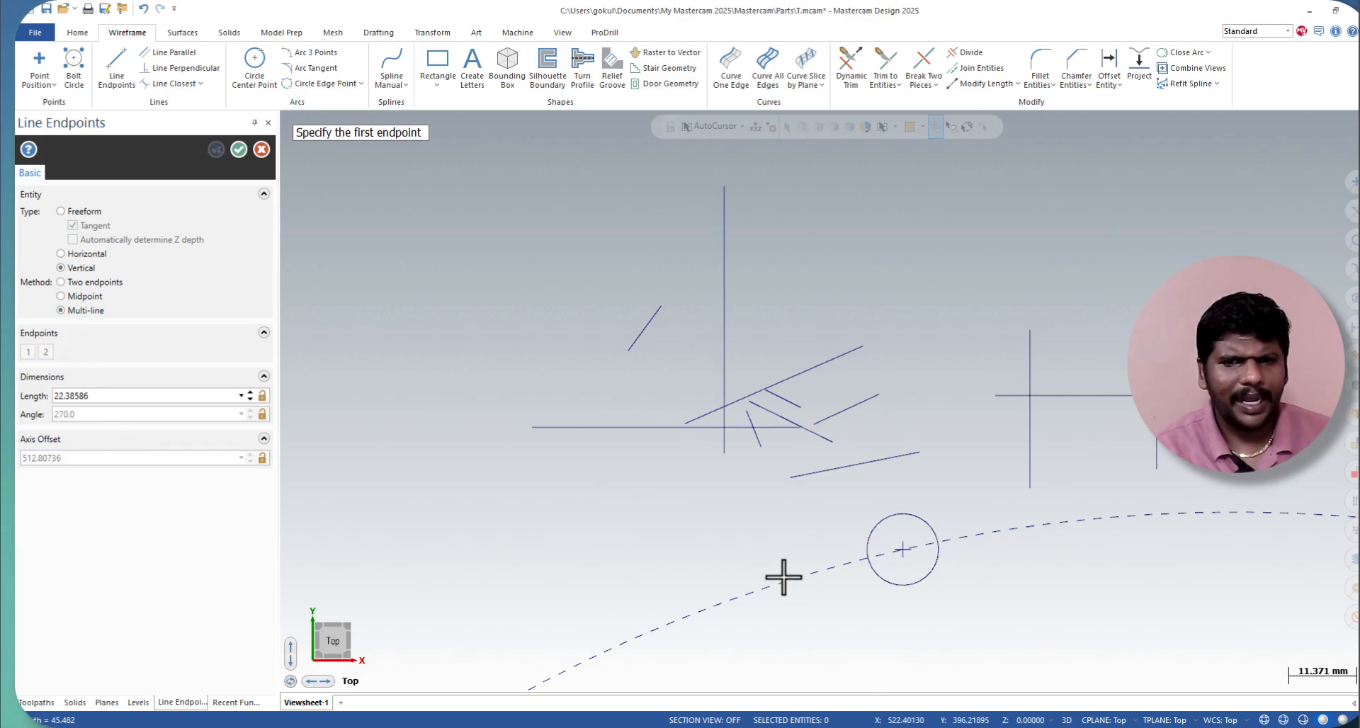
left_click(686, 546)
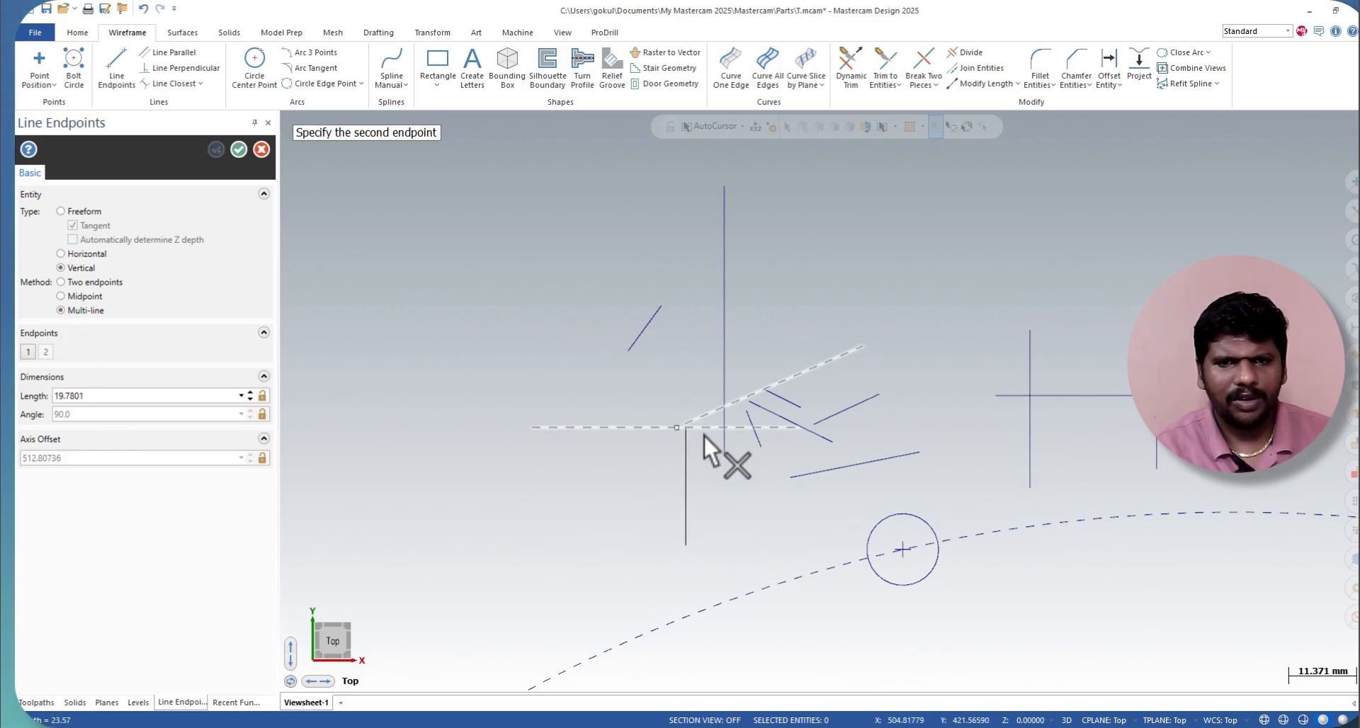
left_click(593, 329)
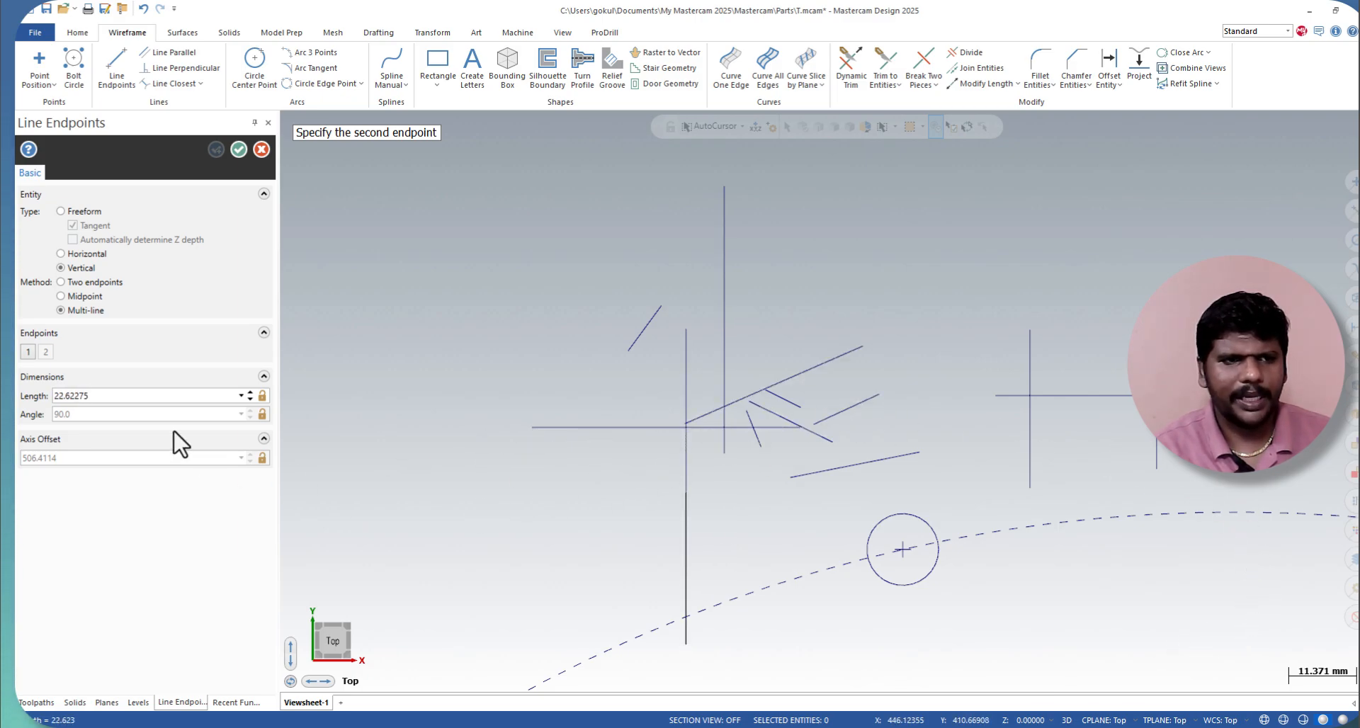
left_click(260, 149)
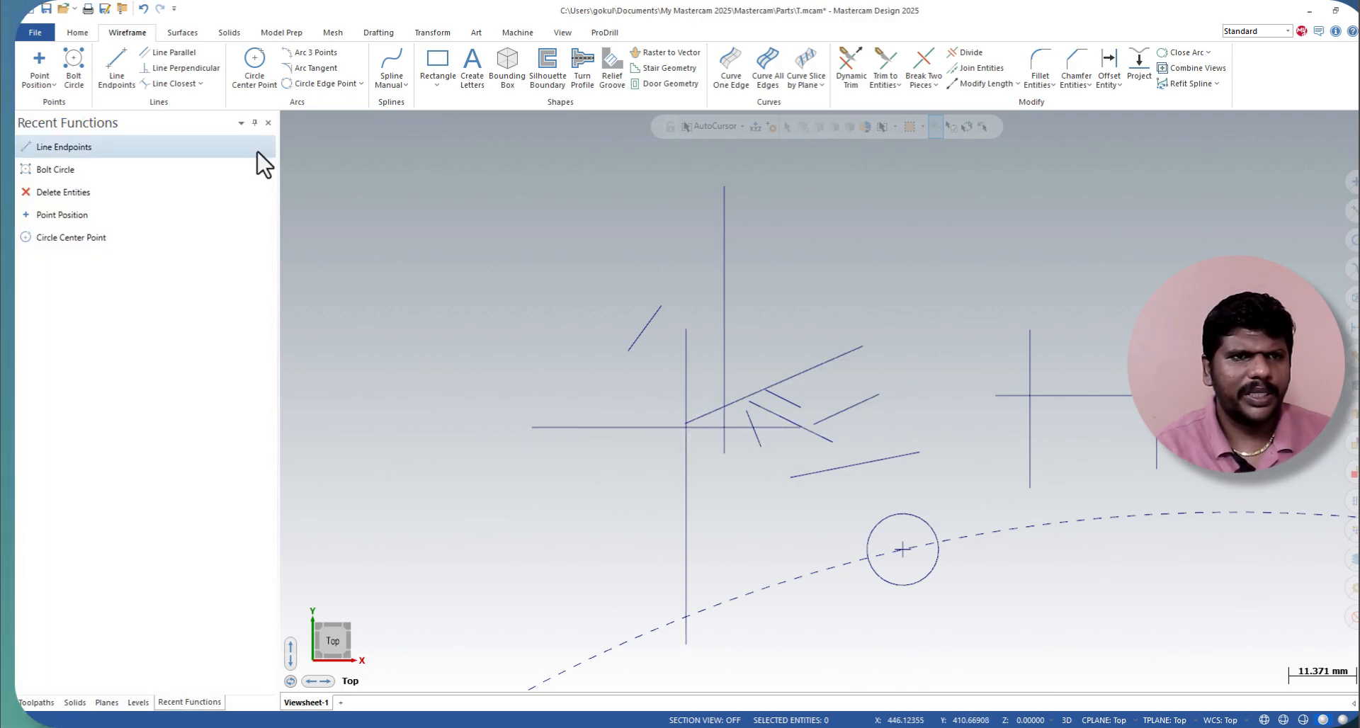
Step: Create parallel lines on both sides of the short isolated slanted line, offset about 4.47 mm
left_click(179, 51)
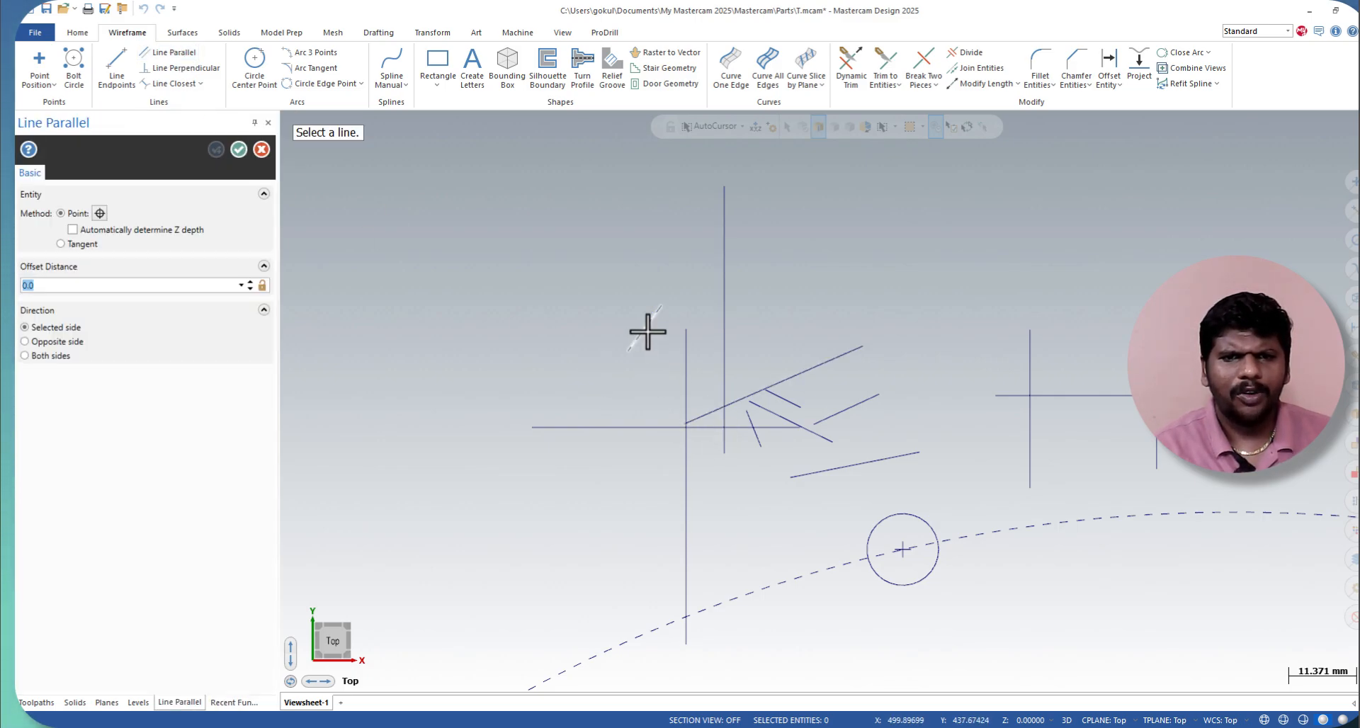
scroll(646, 331, "up", 5)
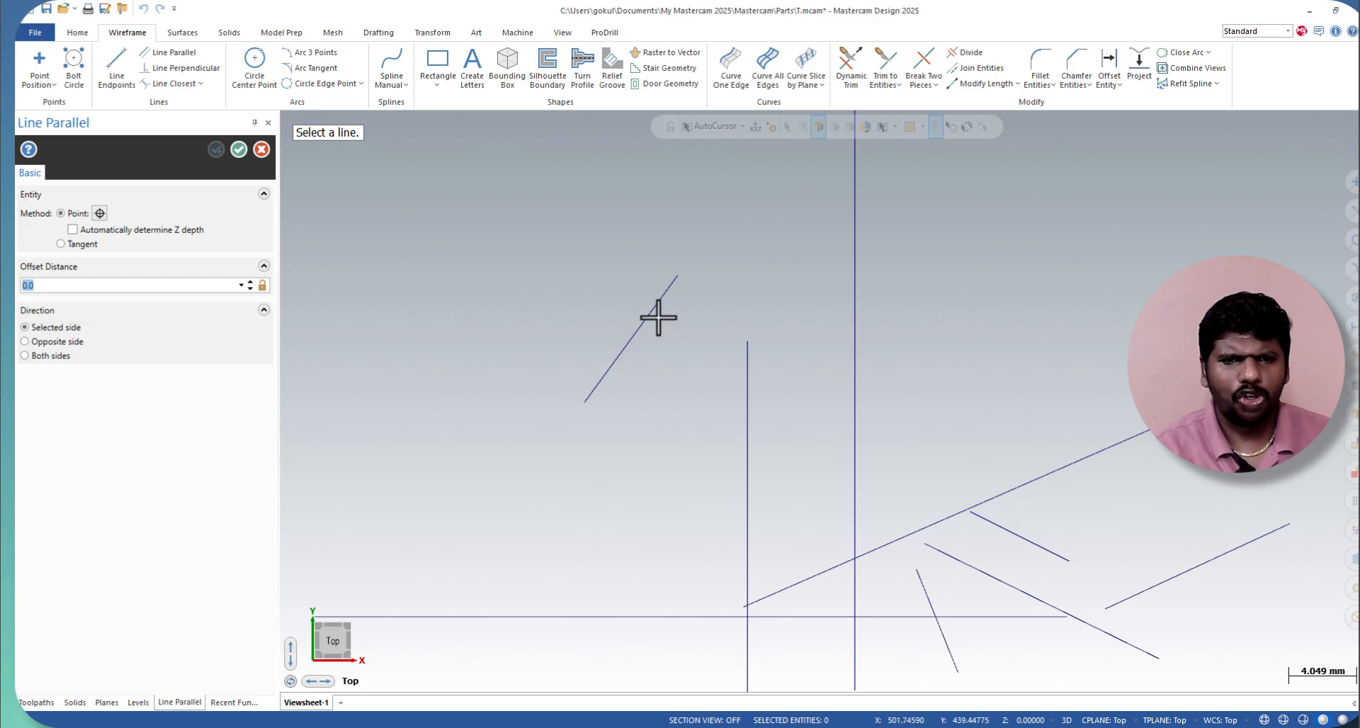
left_click(651, 318)
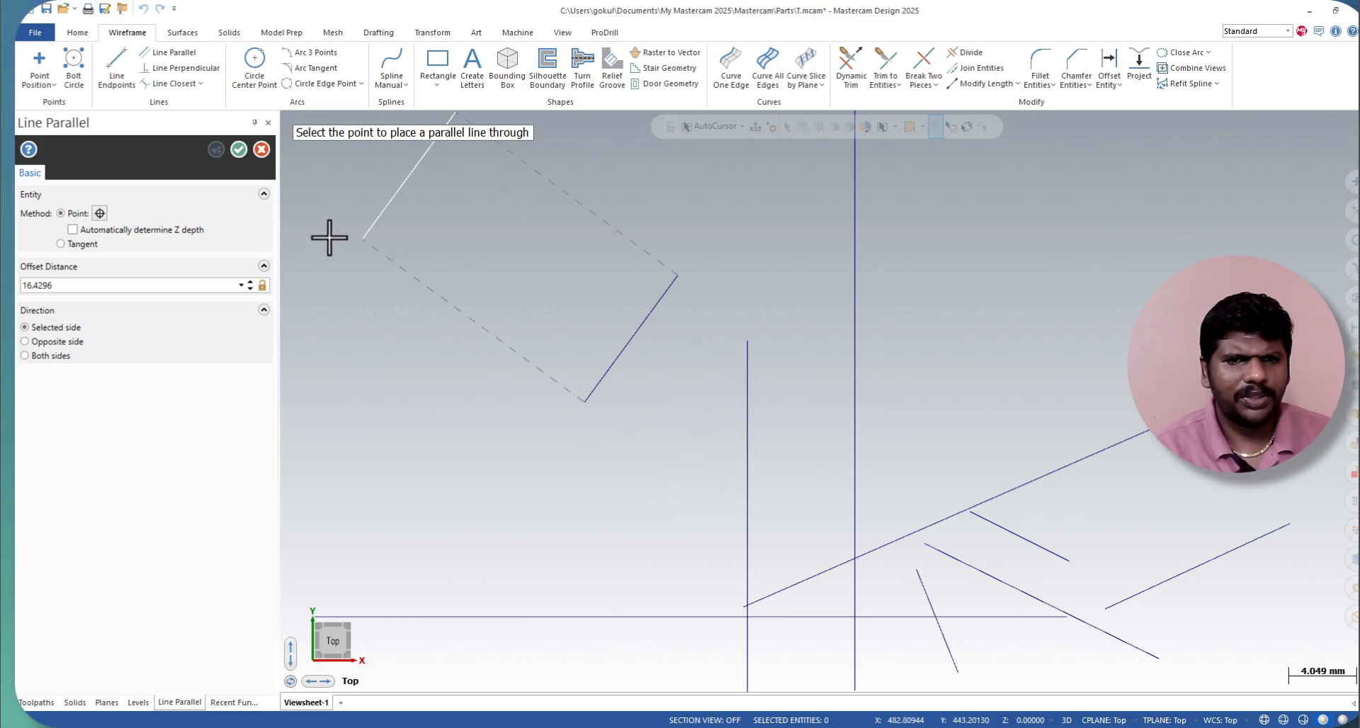
left_click(43, 354)
left_click(673, 409)
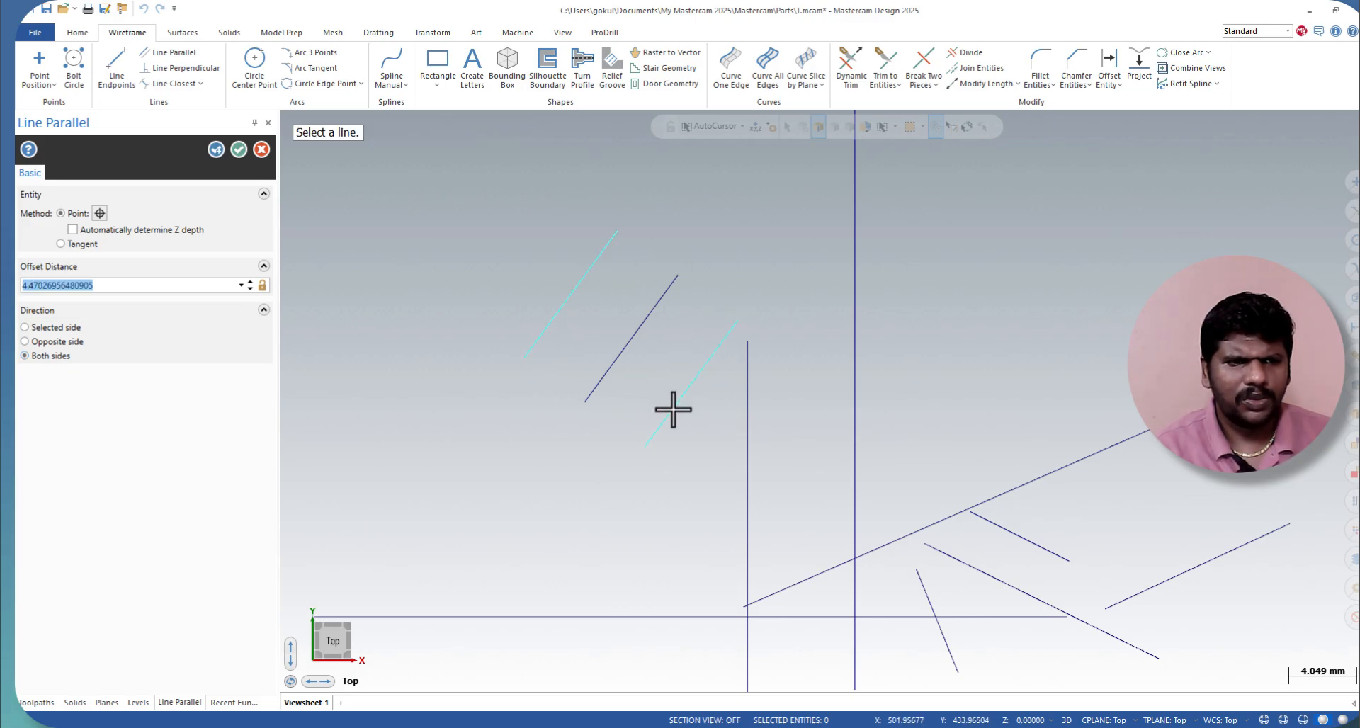
Step: Try the other offset directions, then set the parallel lines to both sides with a 10 mm offset distance and accept them
left_click(65, 343)
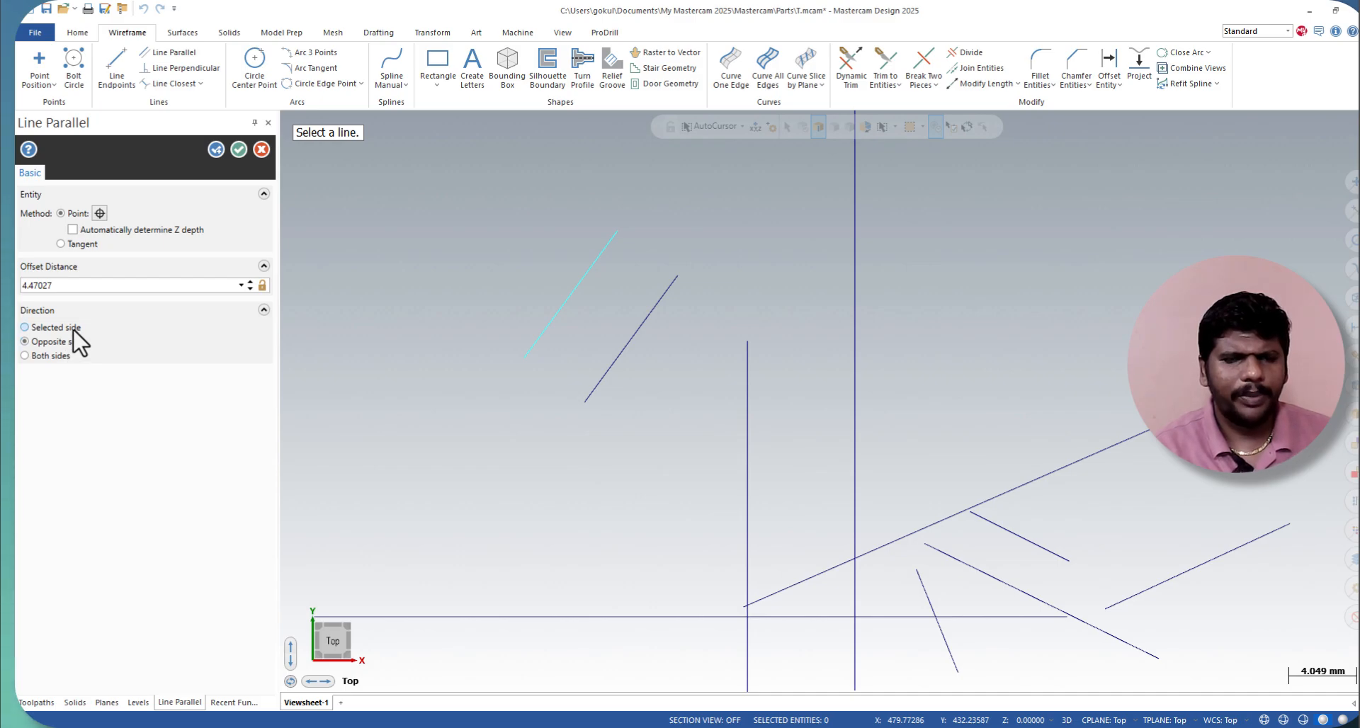
left_click(74, 330)
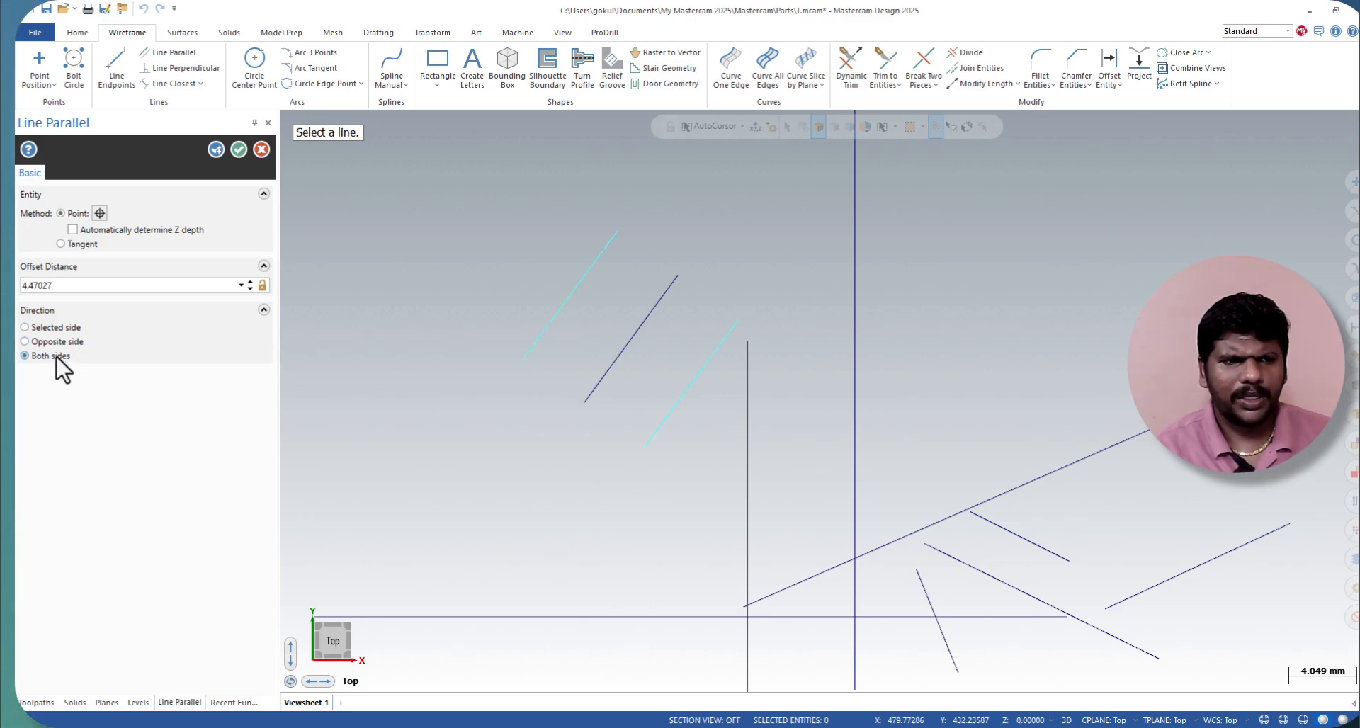
double_click(197, 285)
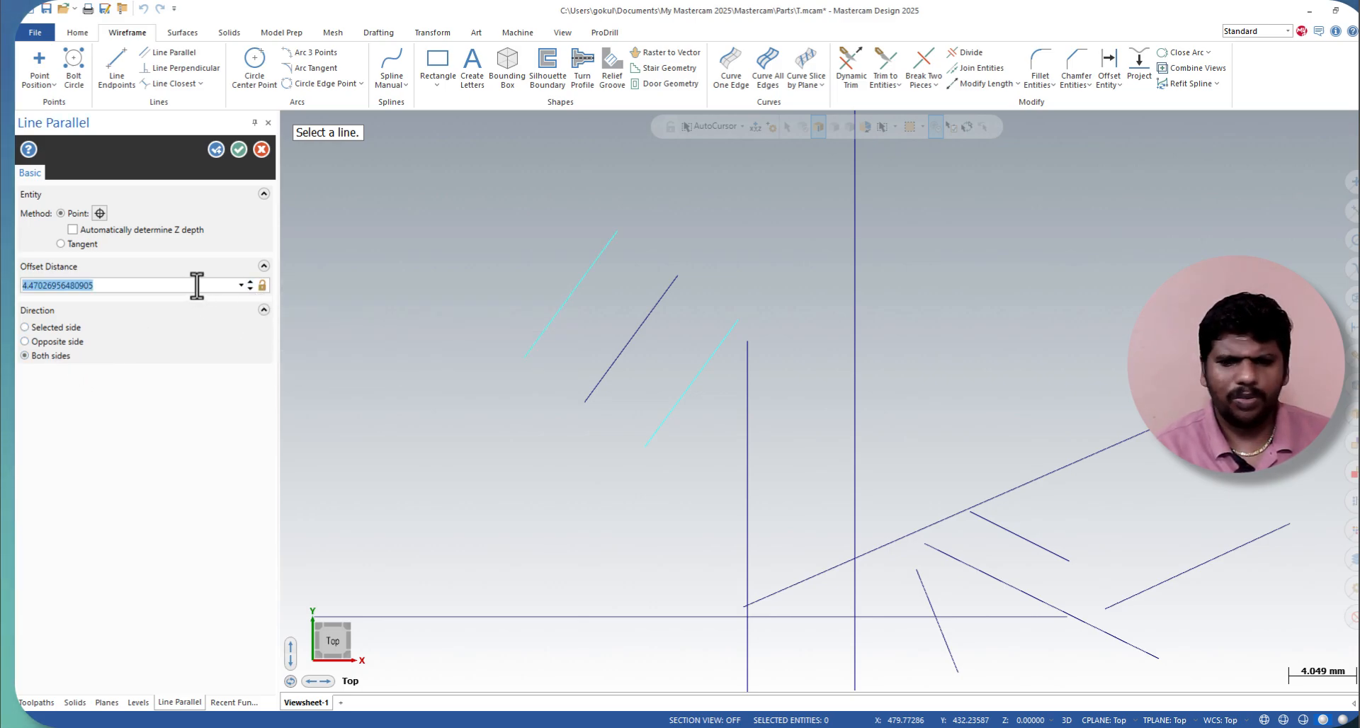
type("10.0")
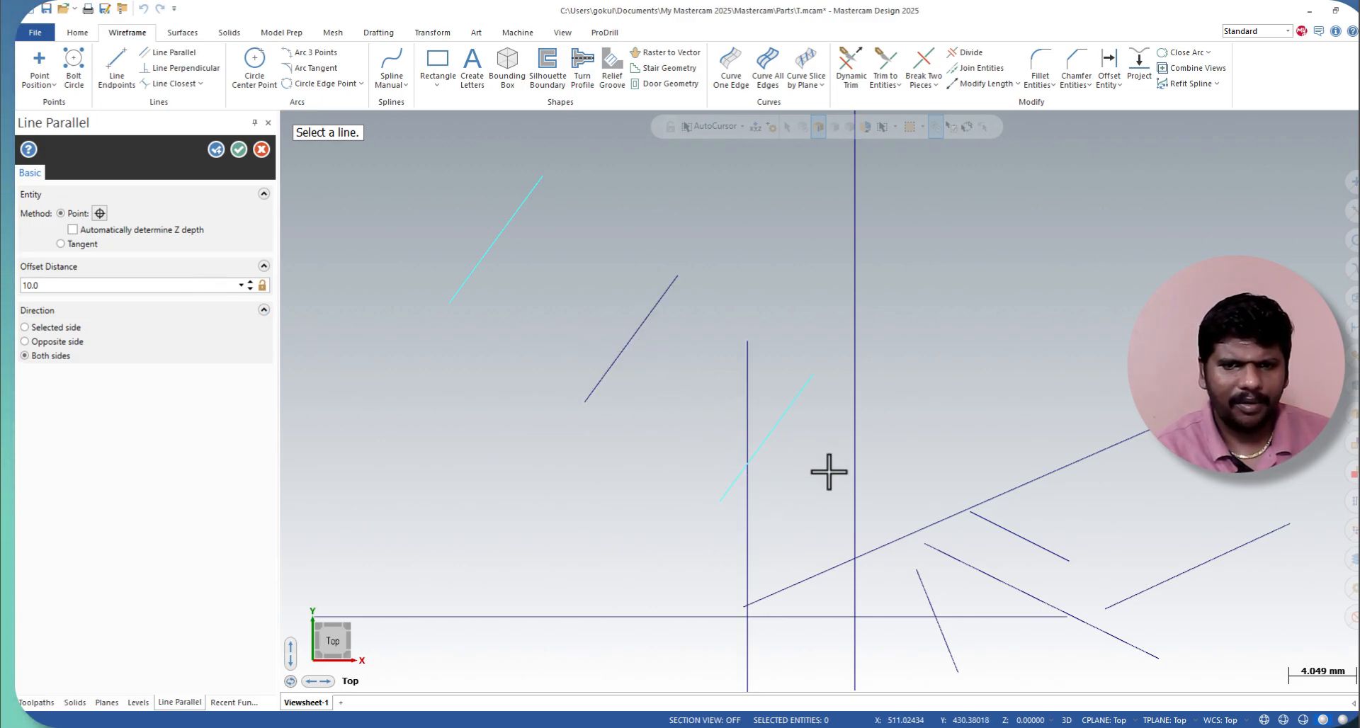
left_click(238, 148)
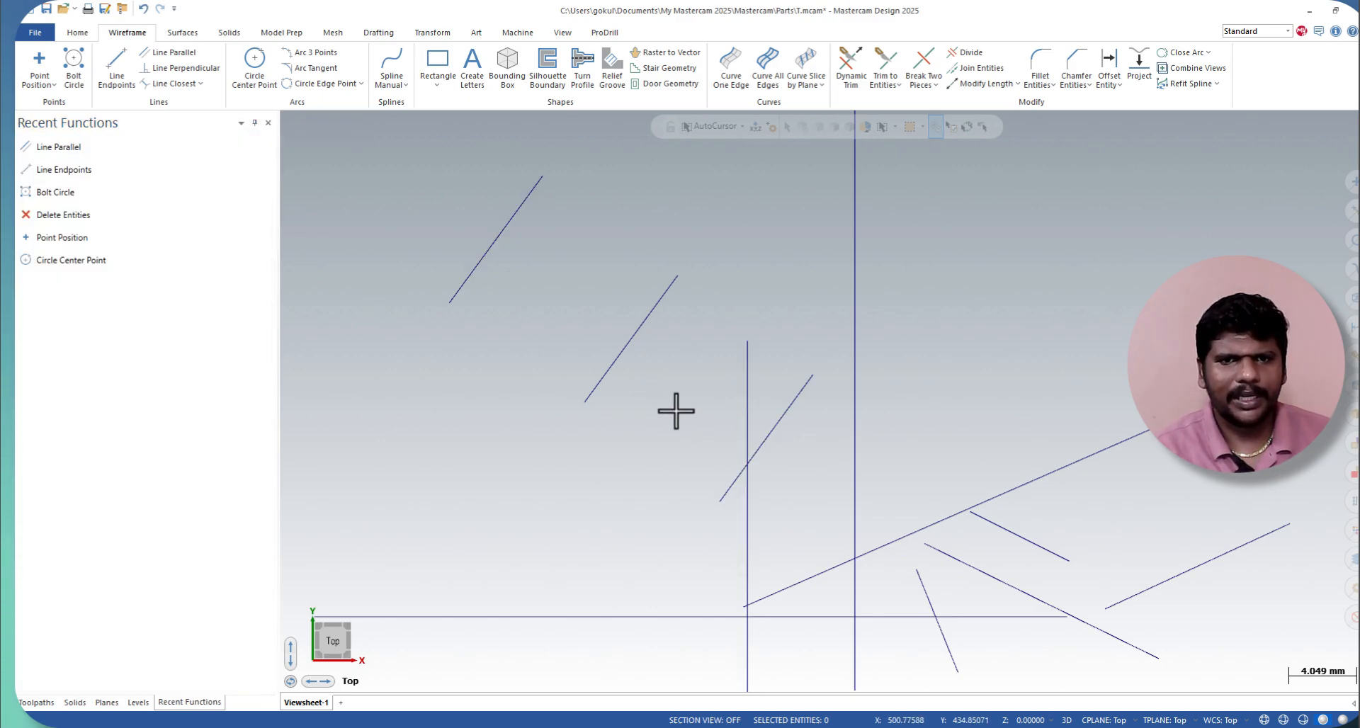
Step: Create a perpendicular line at the lower end of the middle slanted line, about 5.03 mm long to both sides
left_click(162, 71)
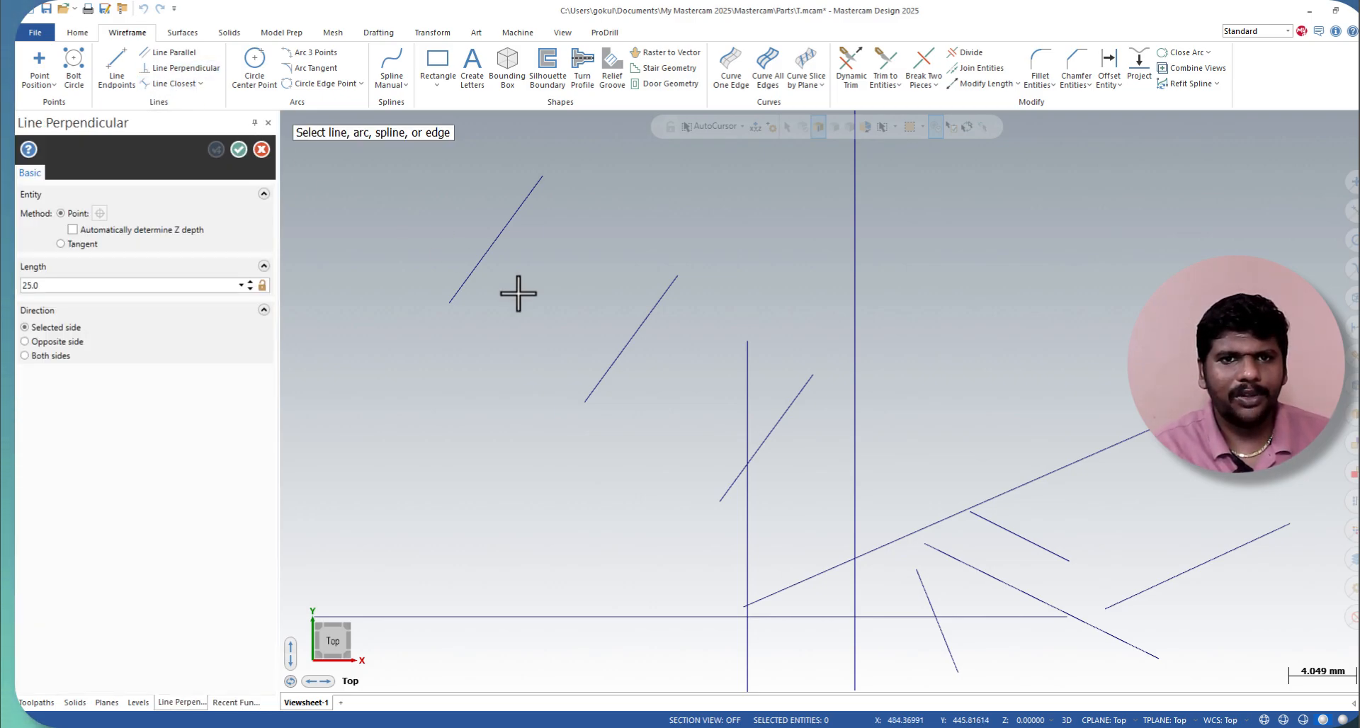
left_click(606, 376)
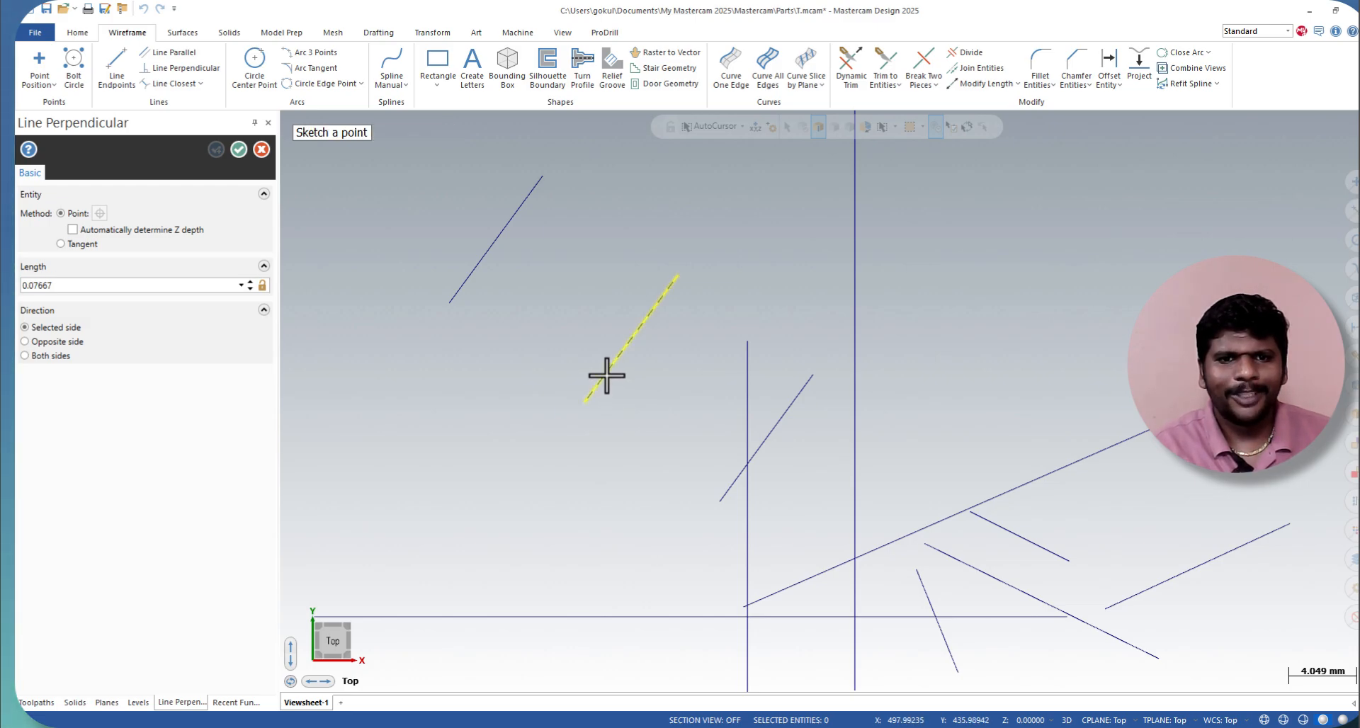
left_click(654, 450)
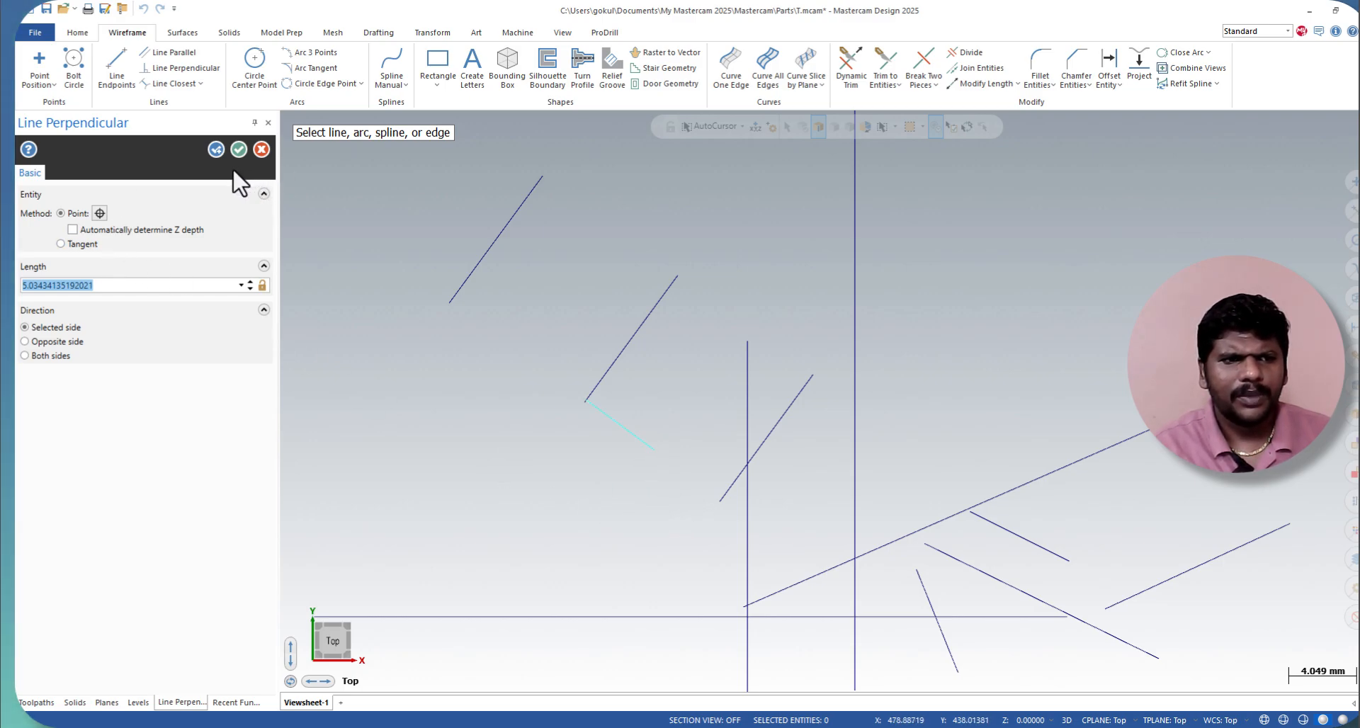
left_click(74, 335)
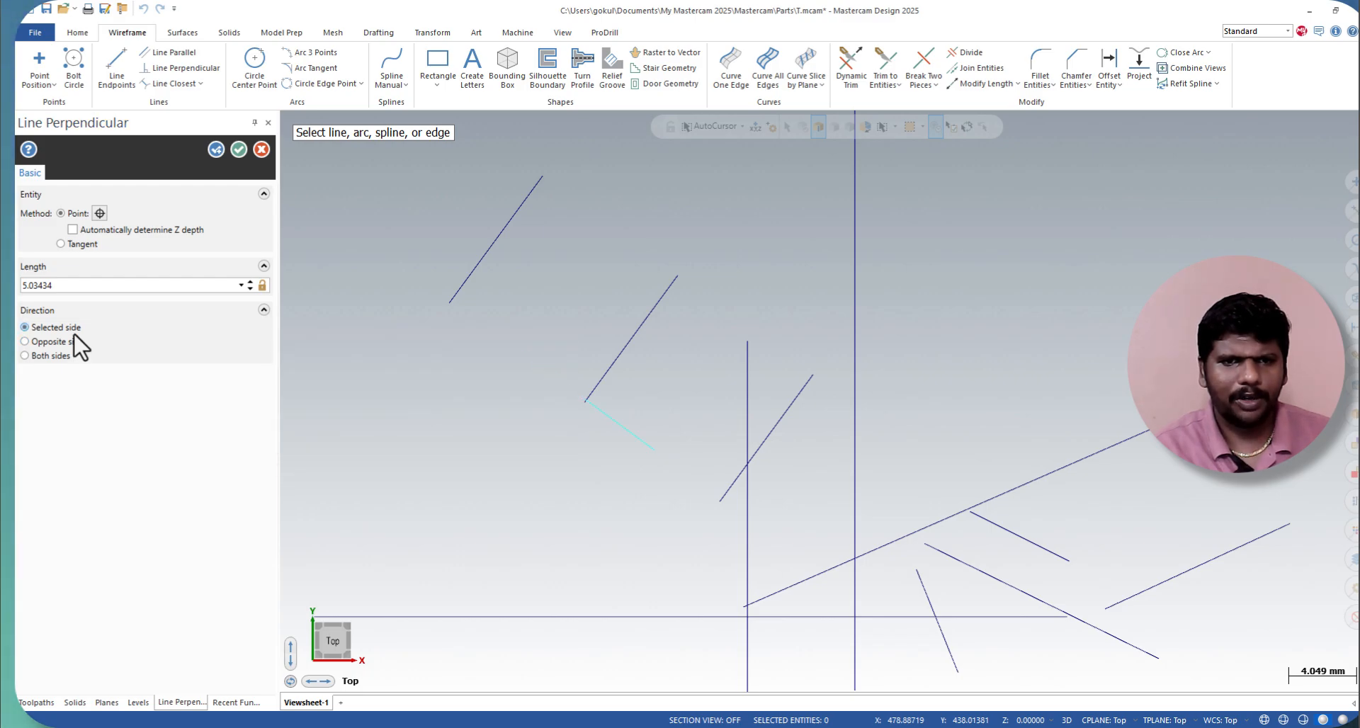
left_click(244, 143)
Step: Join the middle slanted line and its upper-left parallel with Line Closest, picking the same pair a second time
left_click(201, 83)
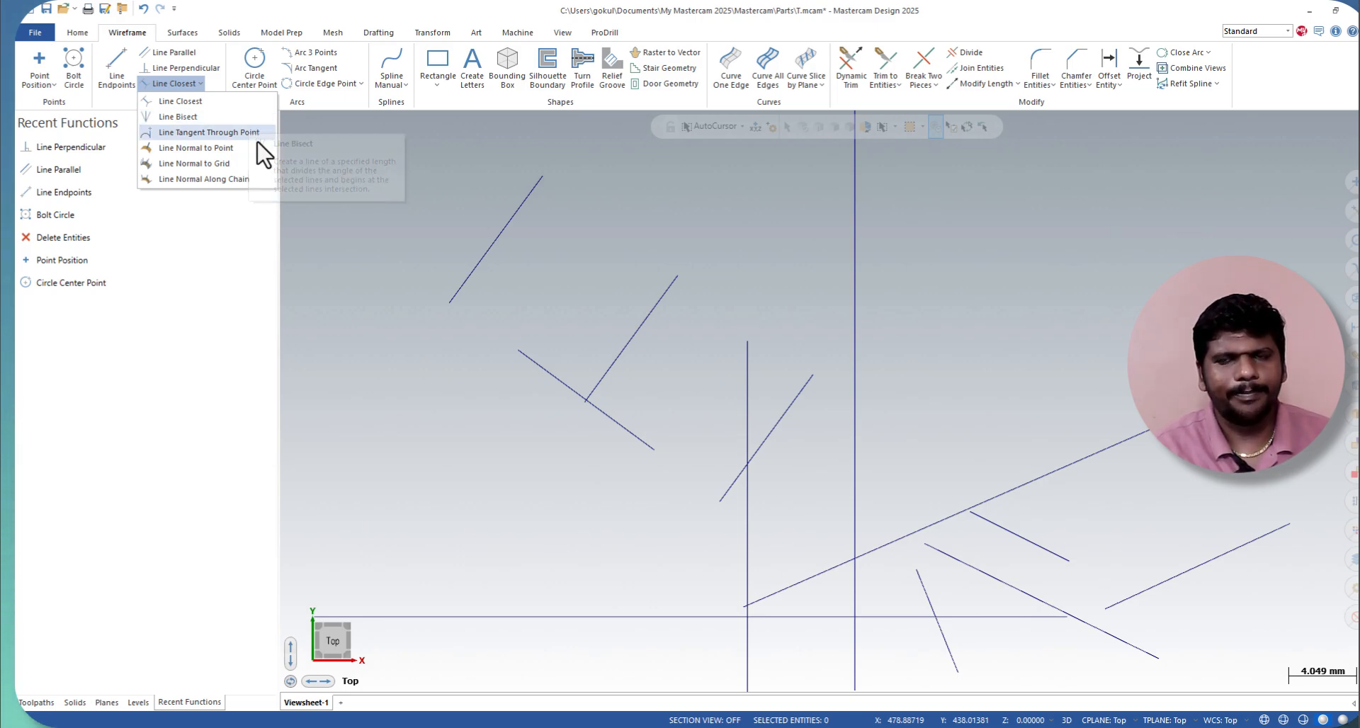
left_click(250, 101)
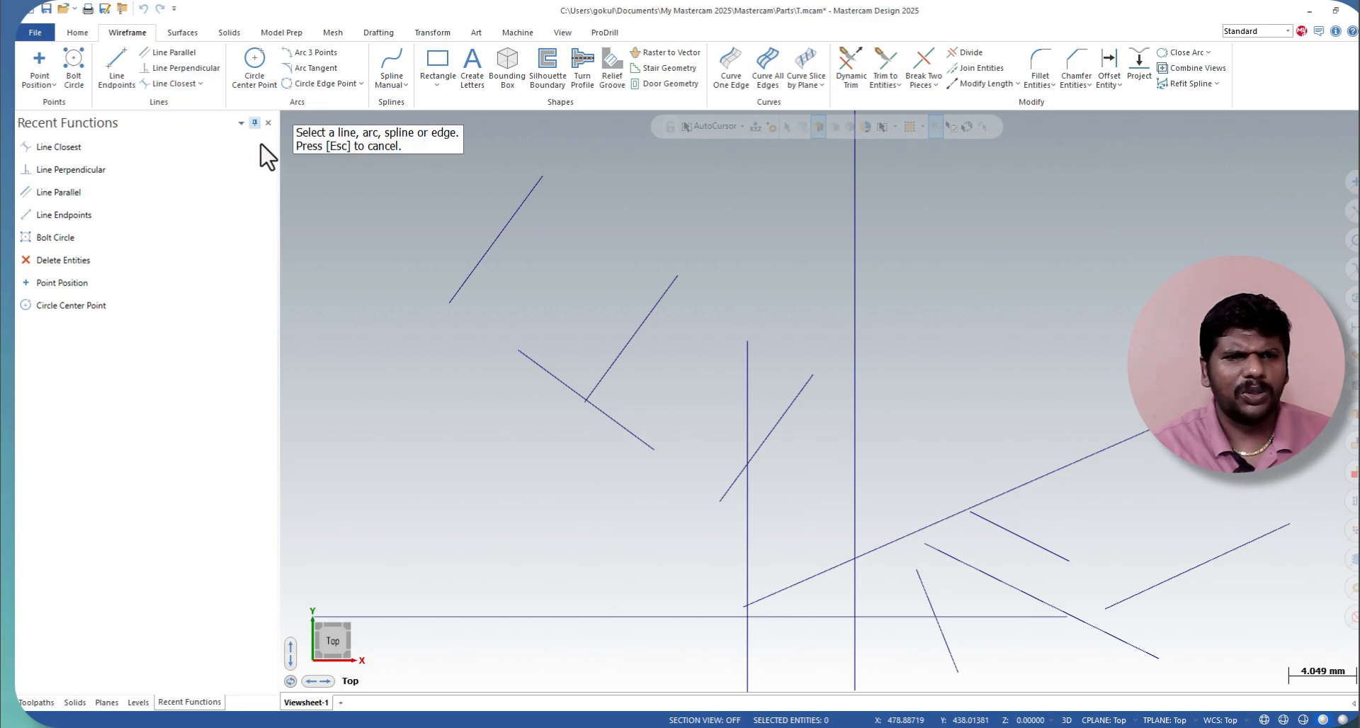
left_click(620, 352)
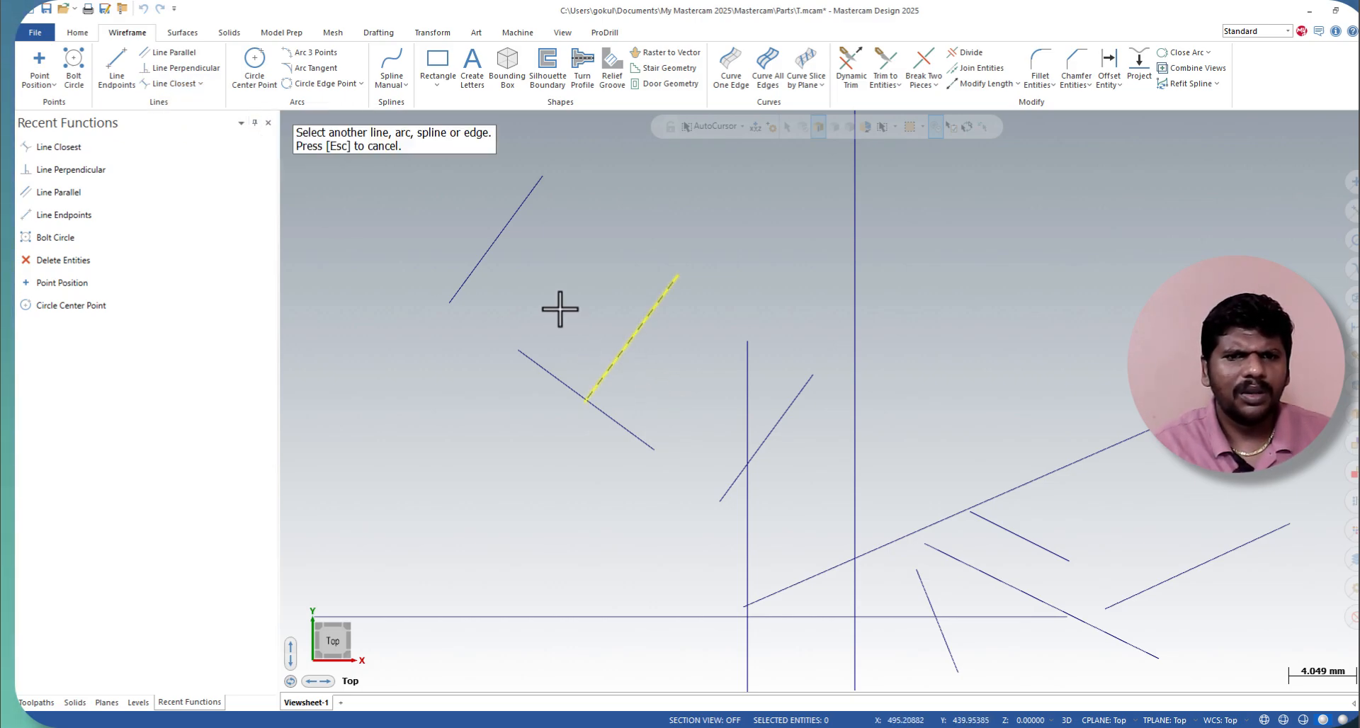
left_click(499, 251)
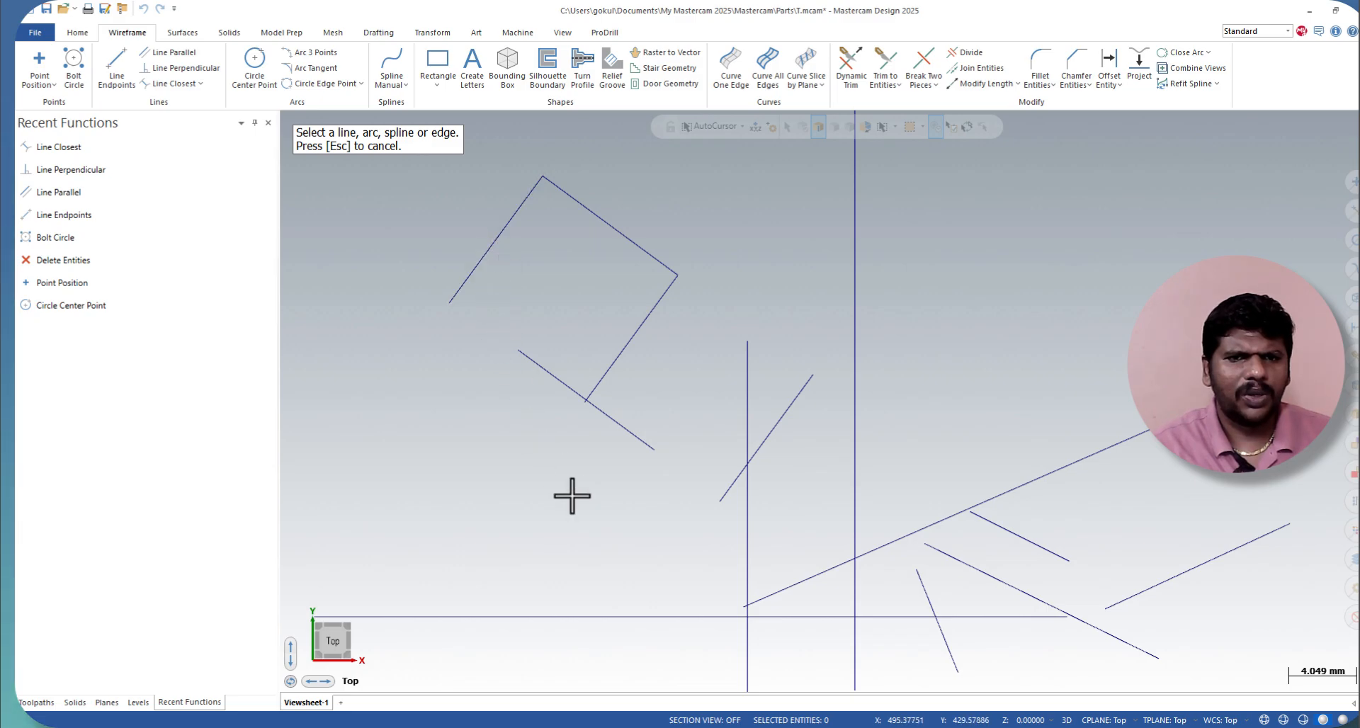
scroll(638, 571, "down", 2)
scroll(552, 321, "up", 2)
left_click(553, 394)
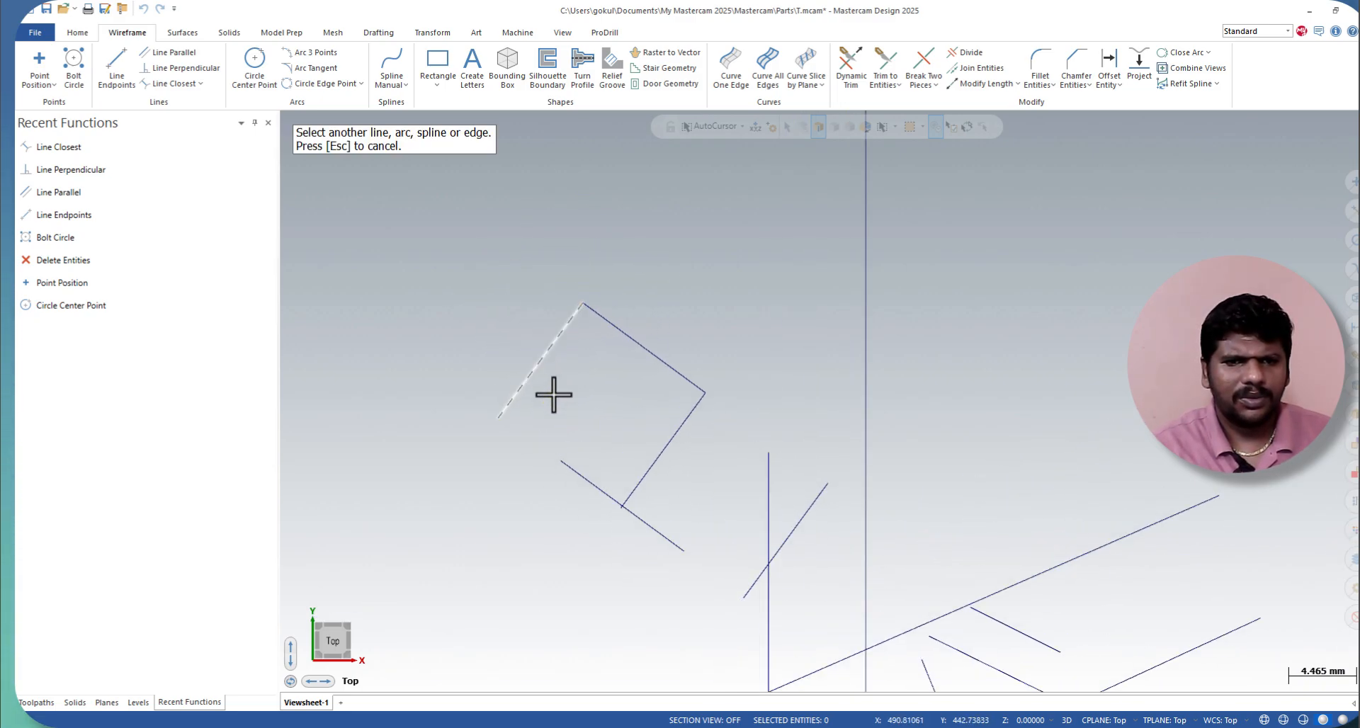
left_click(656, 461)
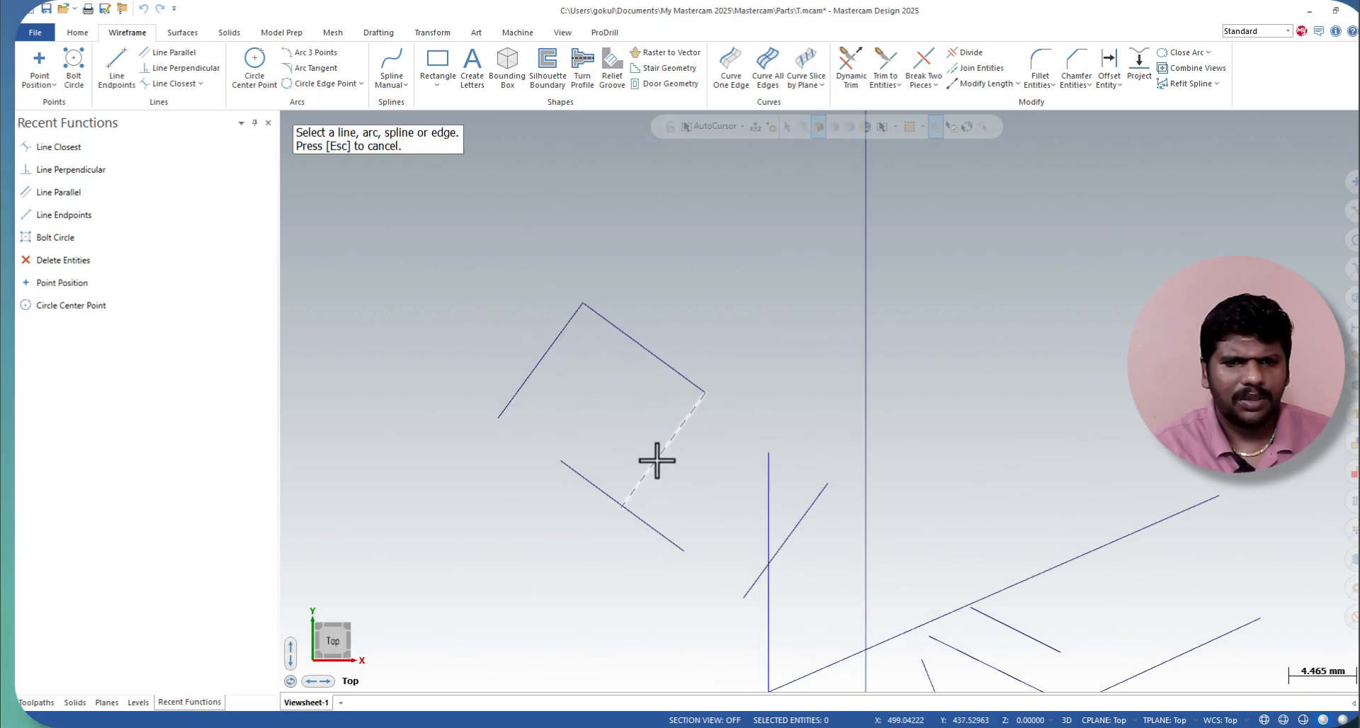
Step: Create a 25 mm single-solution bisector between the middle slanted line and the closest line meeting at its upper end
left_click(202, 83)
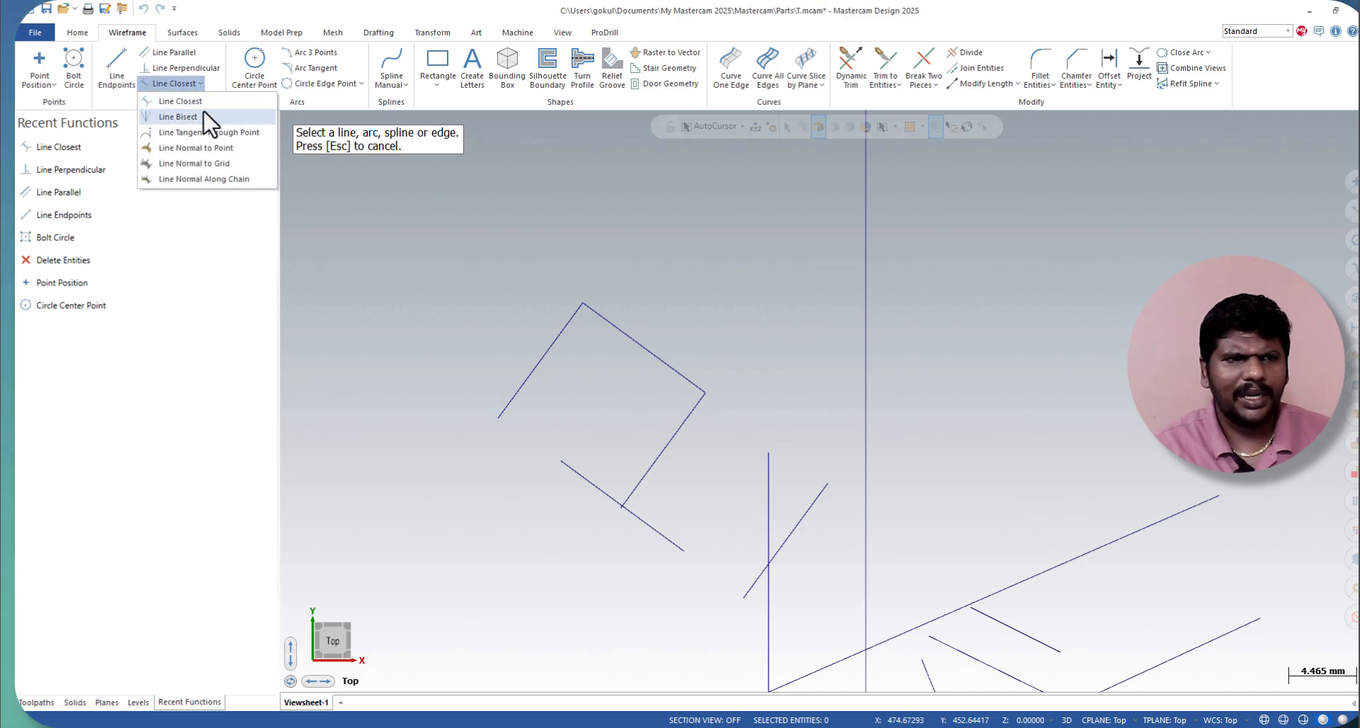
left_click(204, 117)
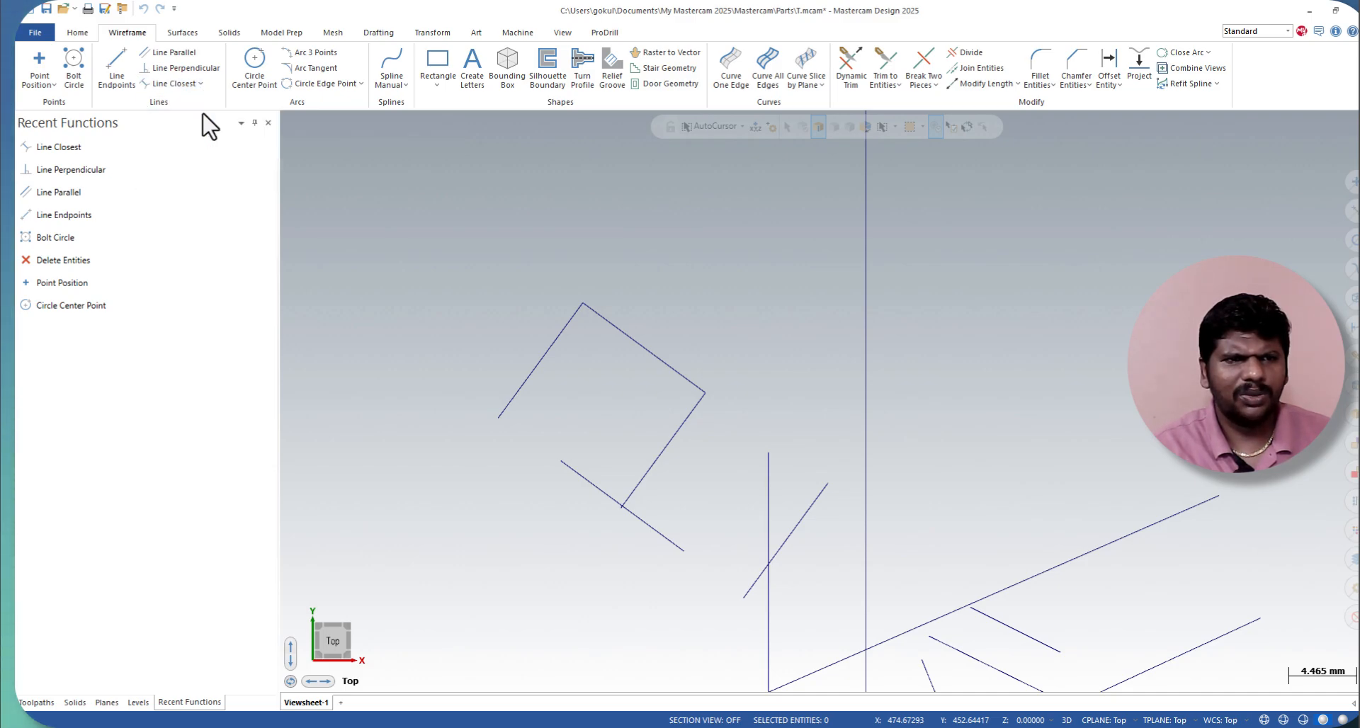
left_click(688, 423)
left_click(674, 369)
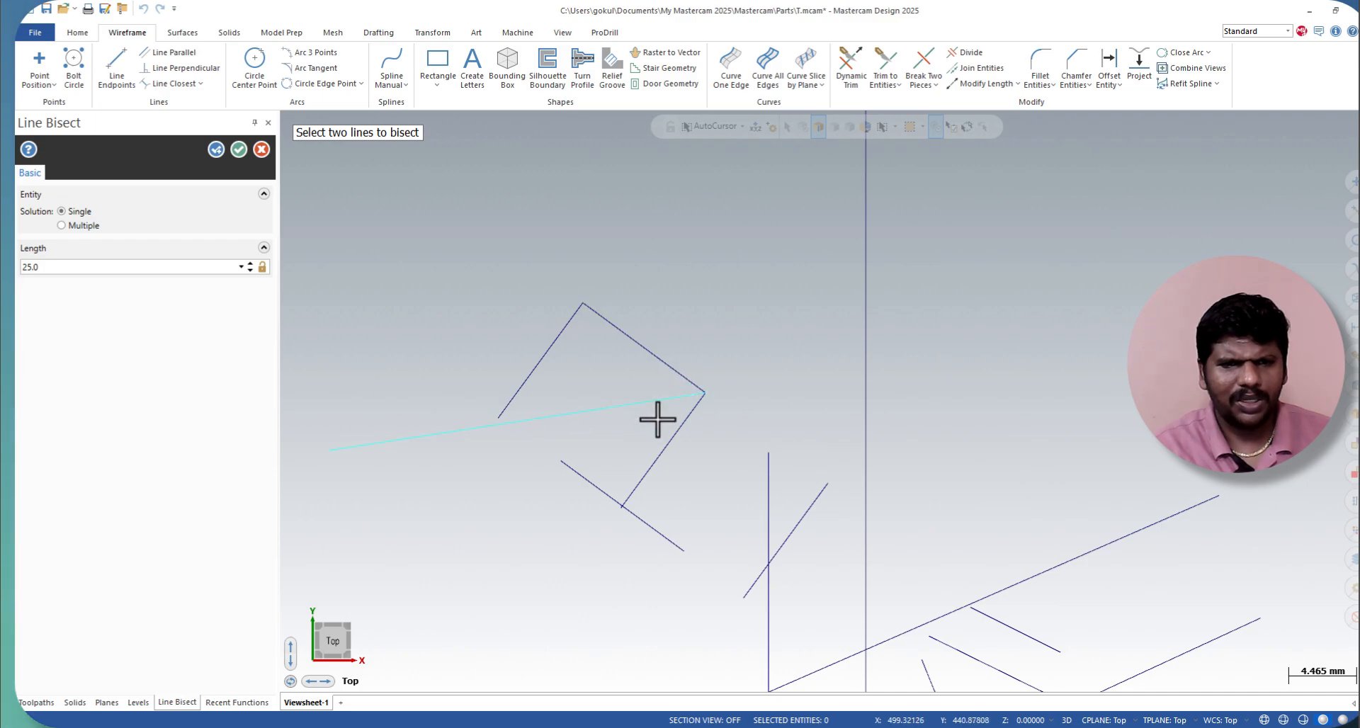
Step: Place a point to the right of the bisected corner, just above the short vertical line's upper end
left_click(201, 83)
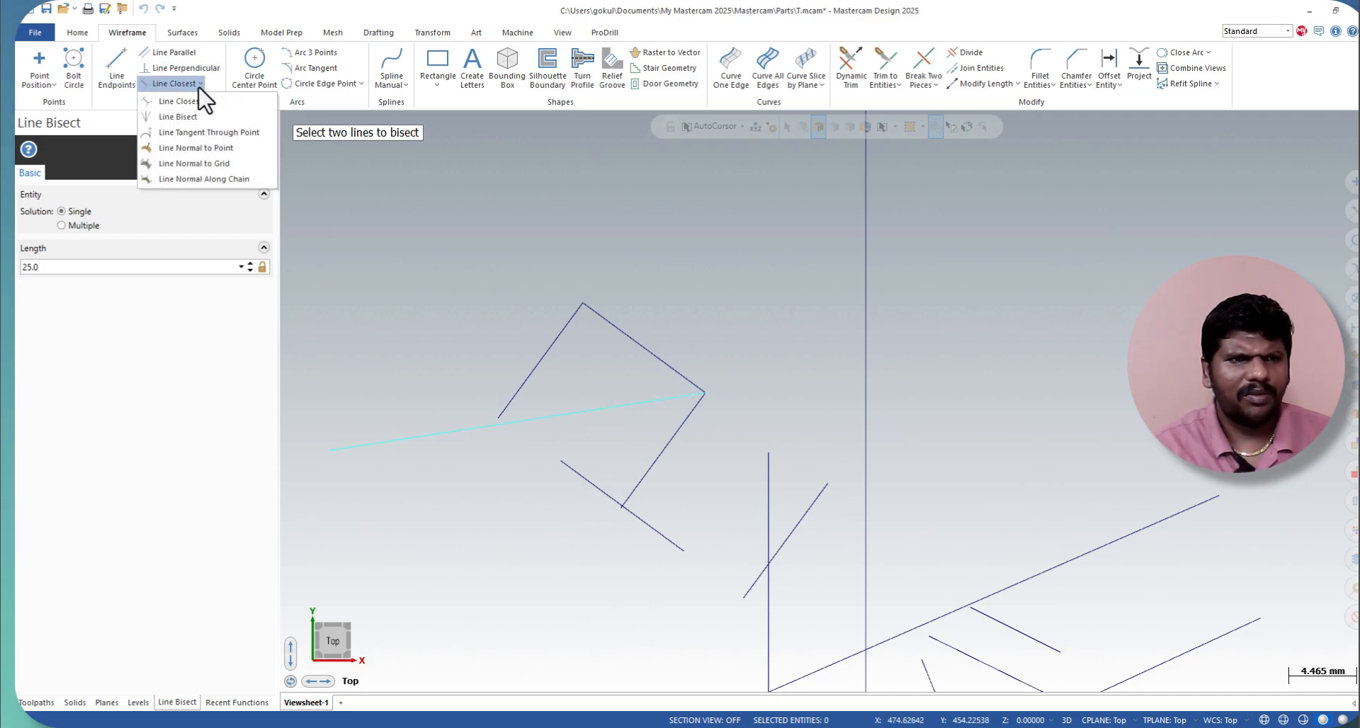
left_click(202, 134)
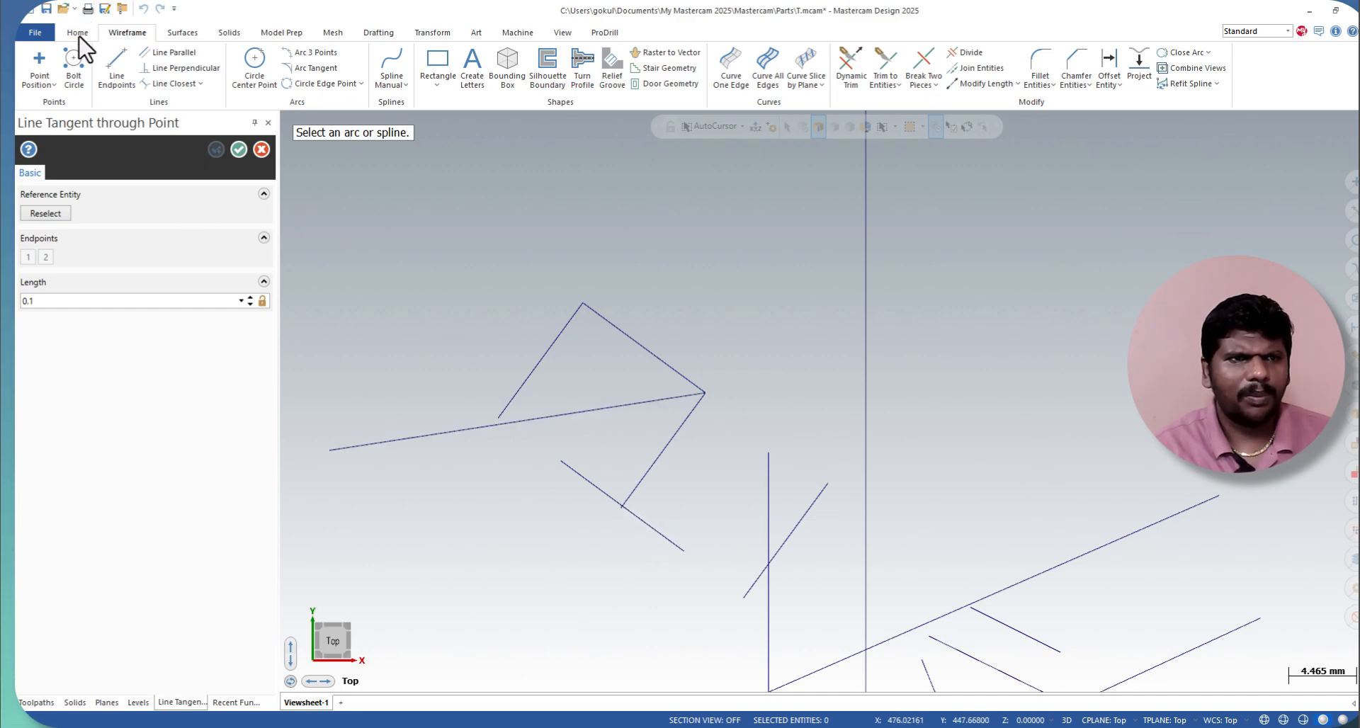
left_click(40, 62)
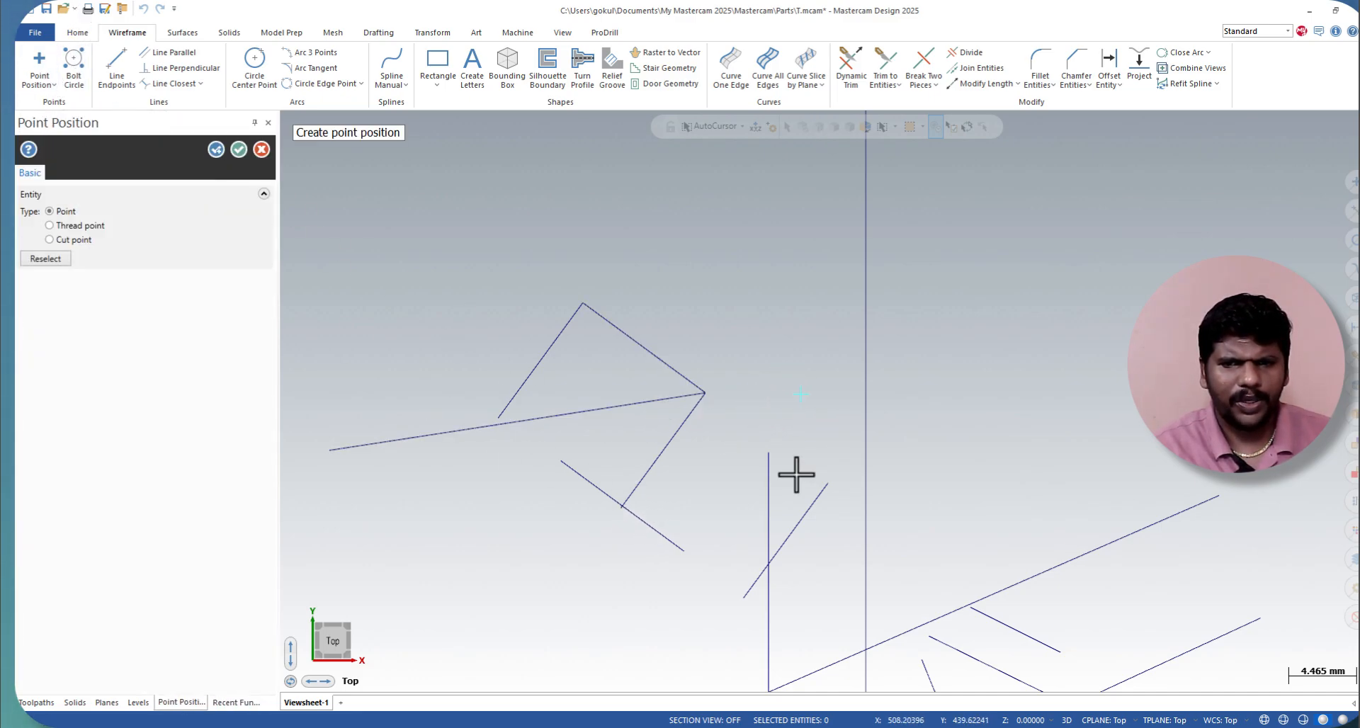
left_click(241, 149)
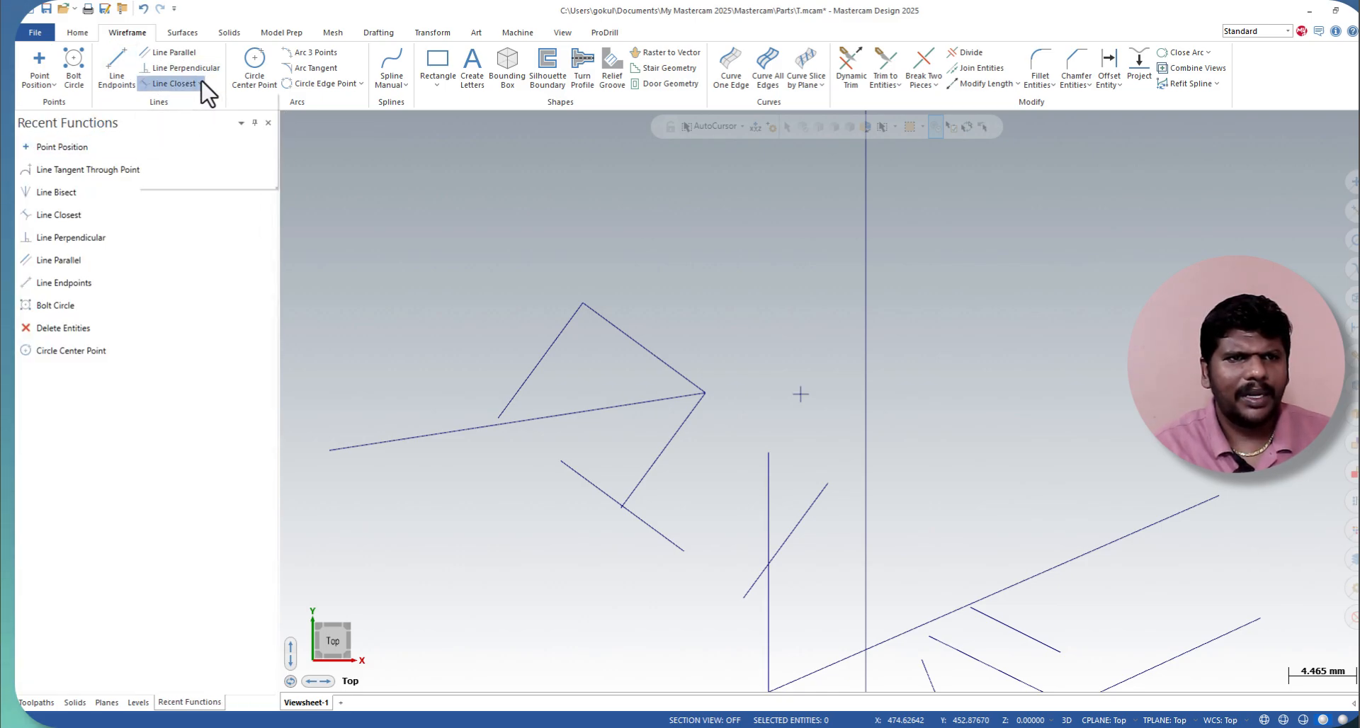
Step: Create a 25 mm radius, 180° arc tangent to the upper closest line at its bisected corner, keeping the solution that curves upward
left_click(202, 83)
left_click(209, 142)
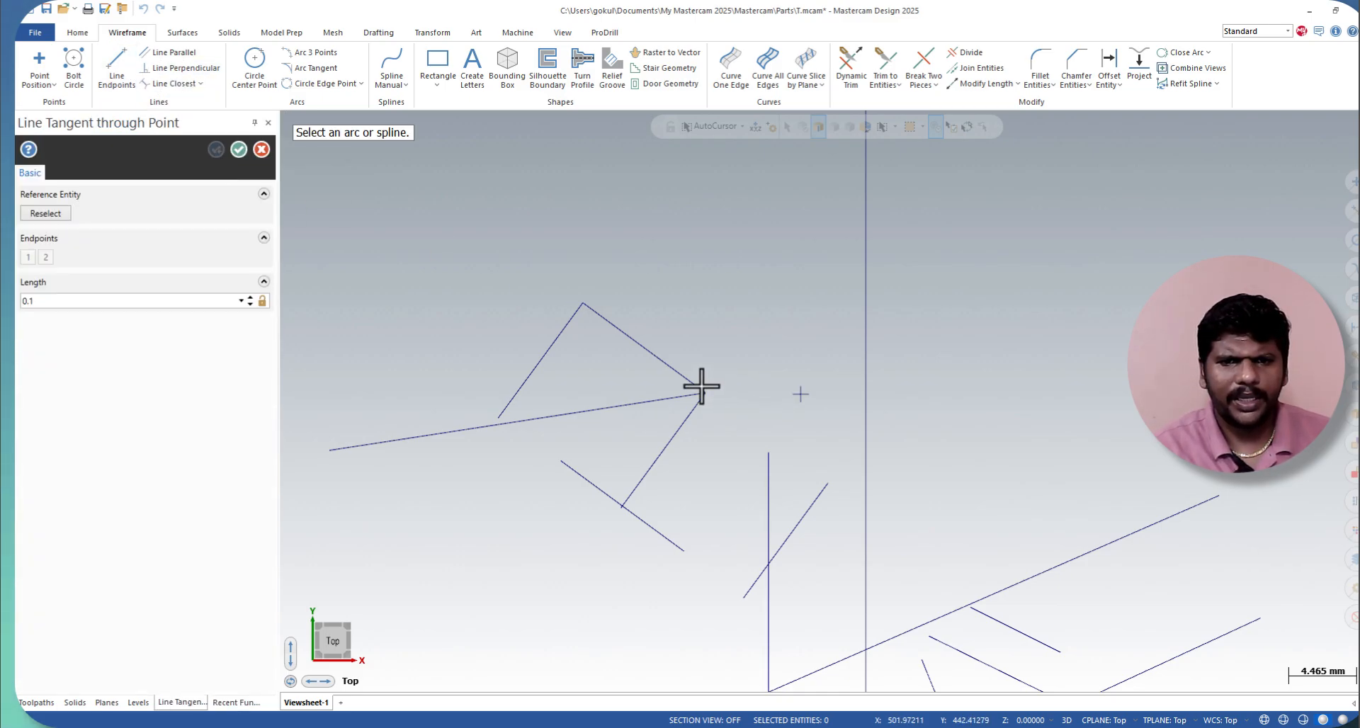
left_click(315, 68)
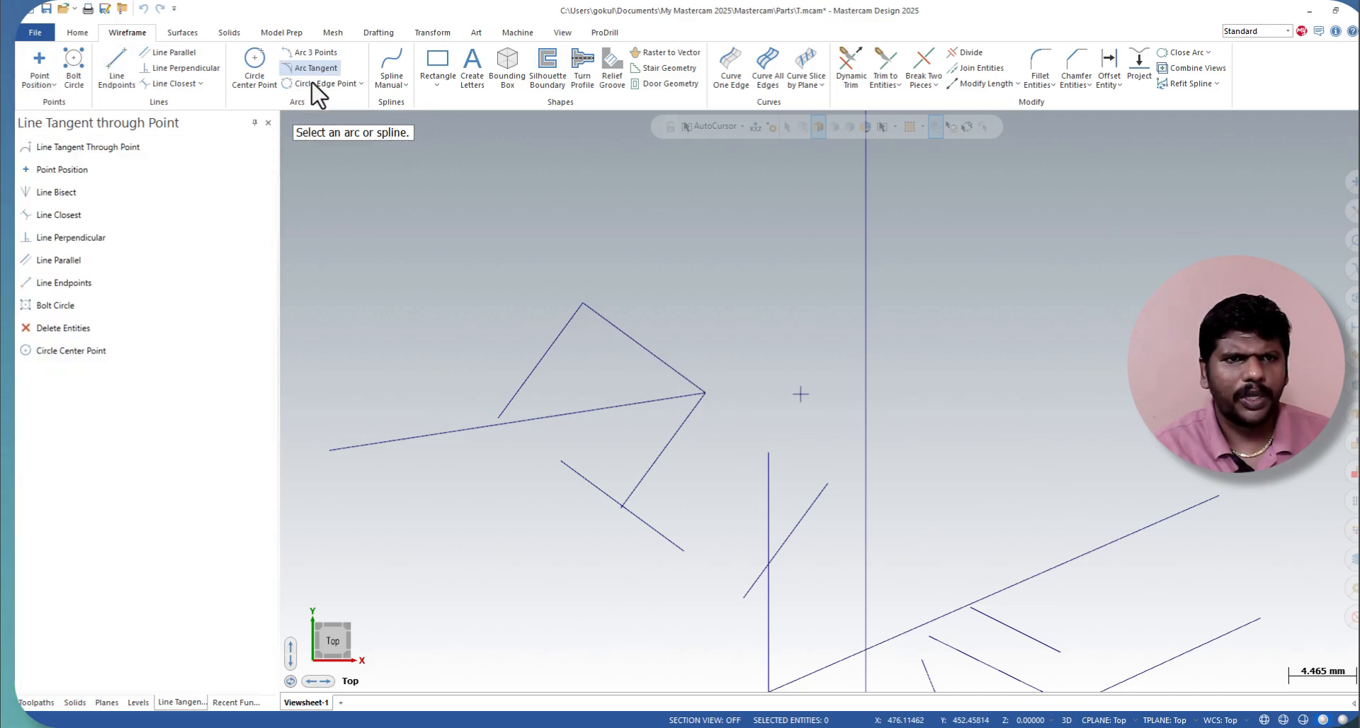
left_click(584, 303)
left_click(706, 398)
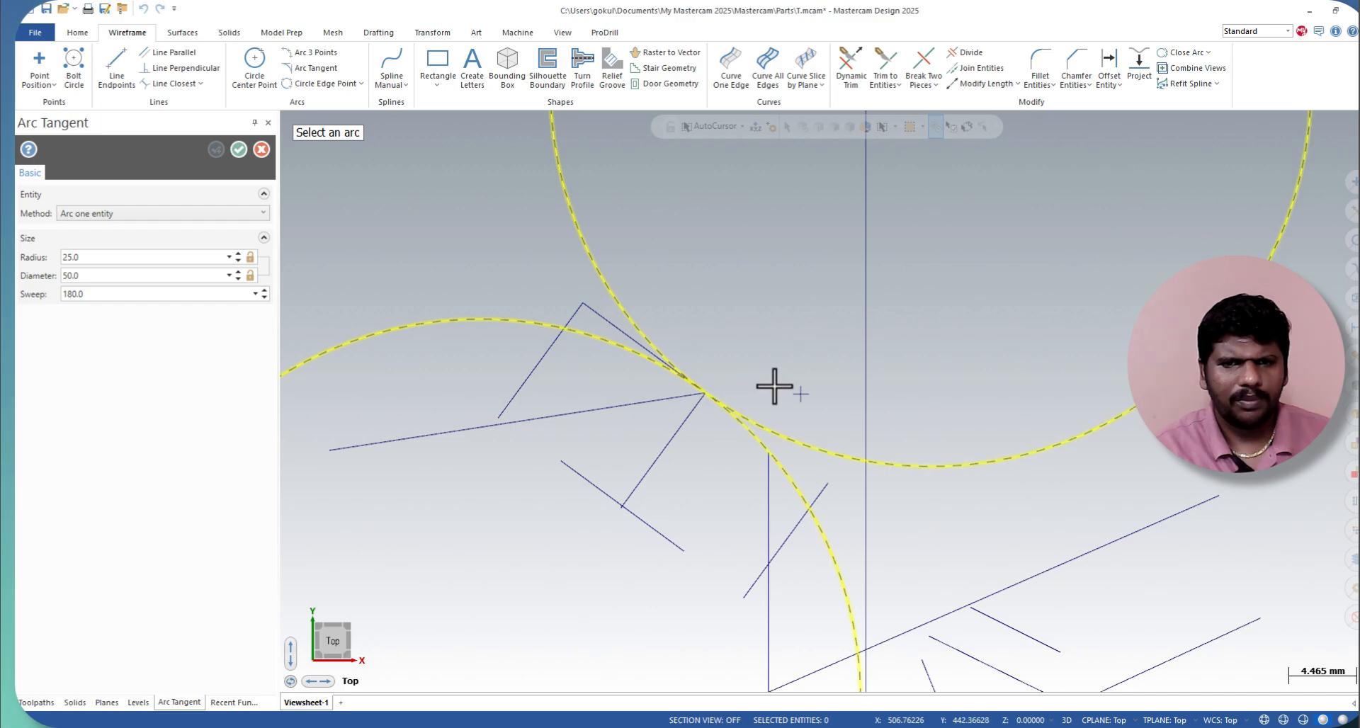
scroll(719, 364, "up", 1)
scroll(719, 364, "down", 1)
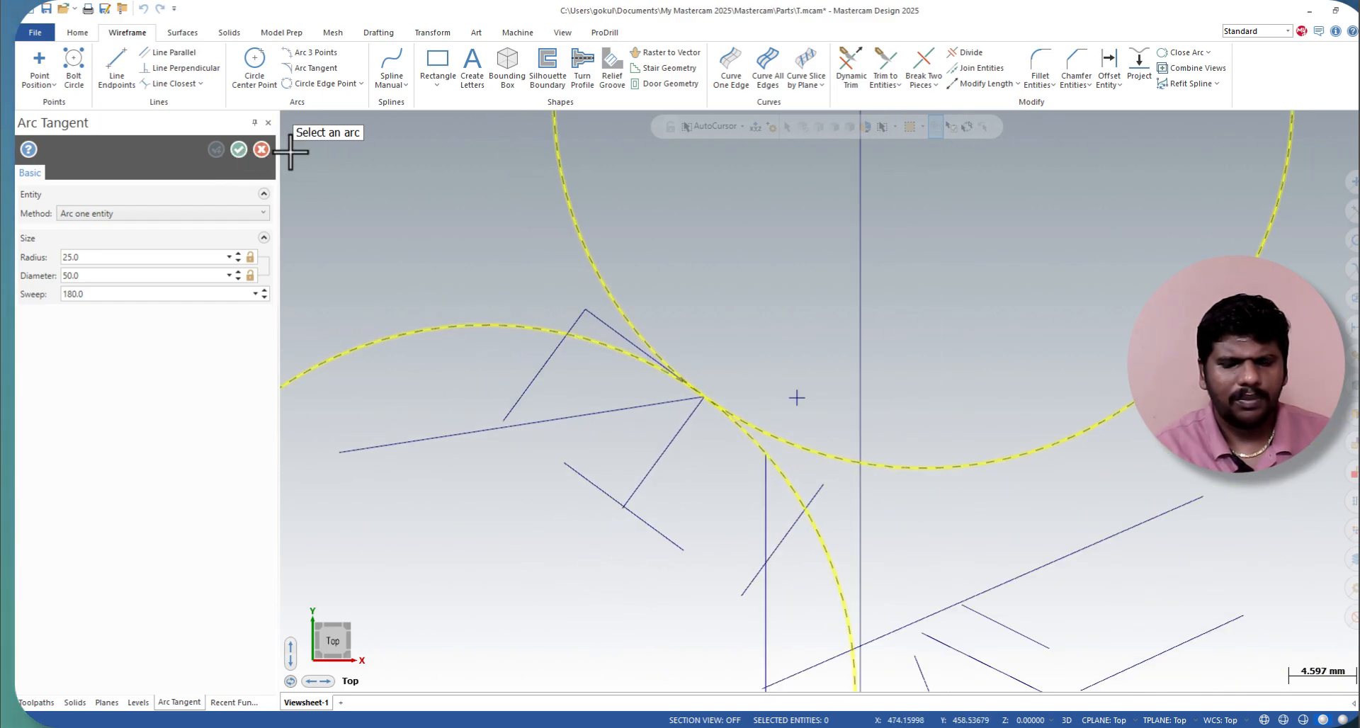
left_click(656, 354)
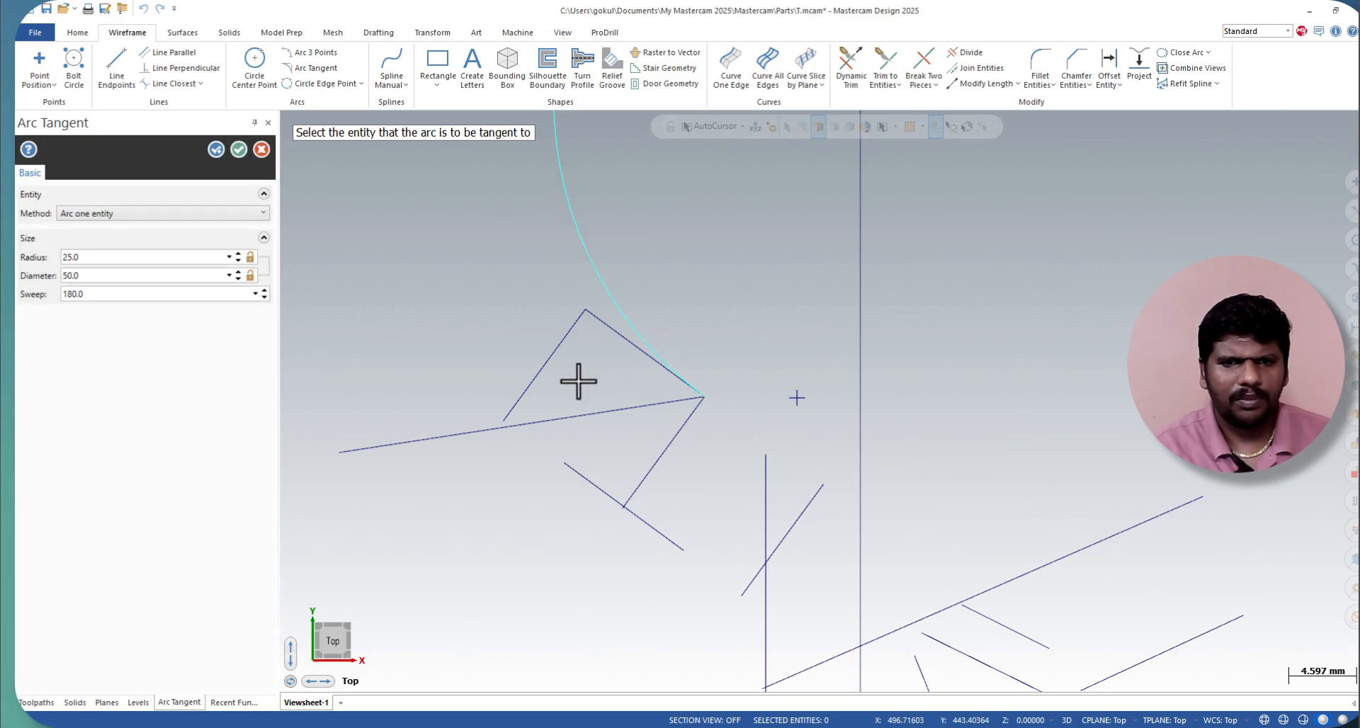
scroll(692, 461, "down", 1)
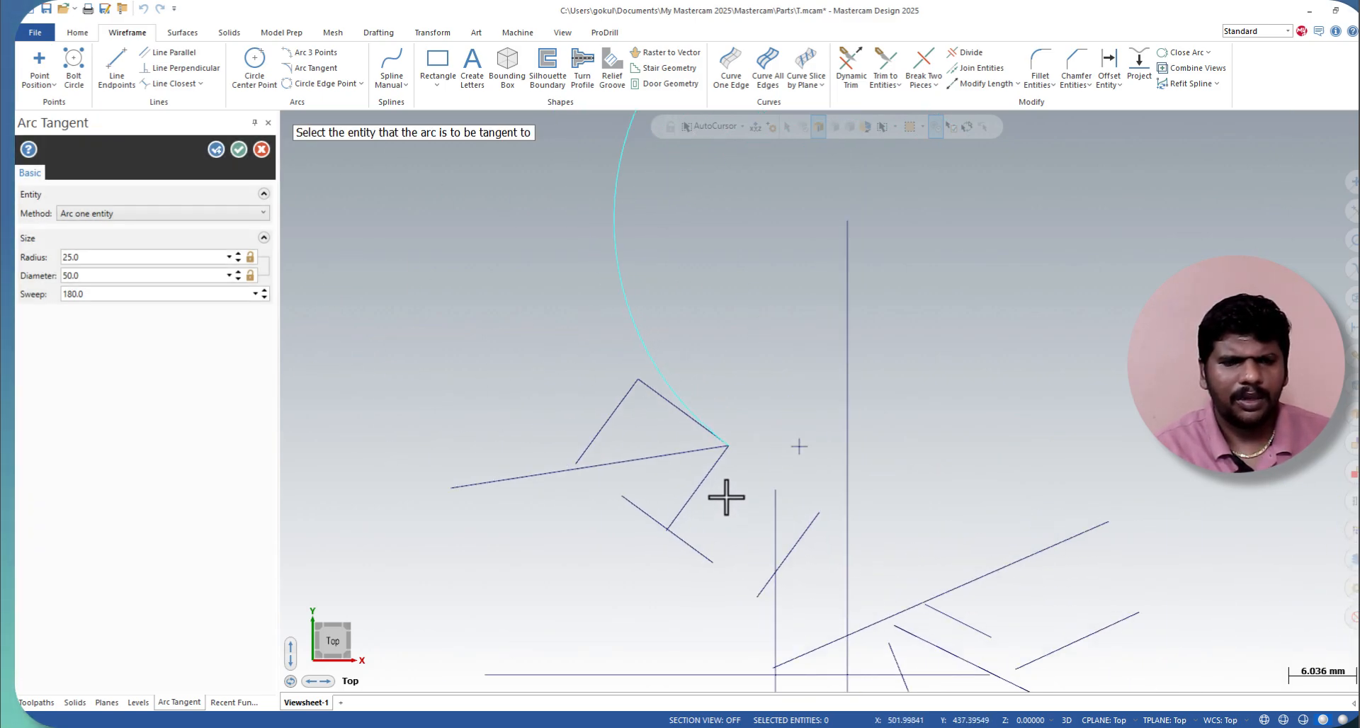
Step: Create a line tangent to the new arc through the placed point, extending about 23.27 mm toward the lower right
left_click(200, 84)
left_click(192, 149)
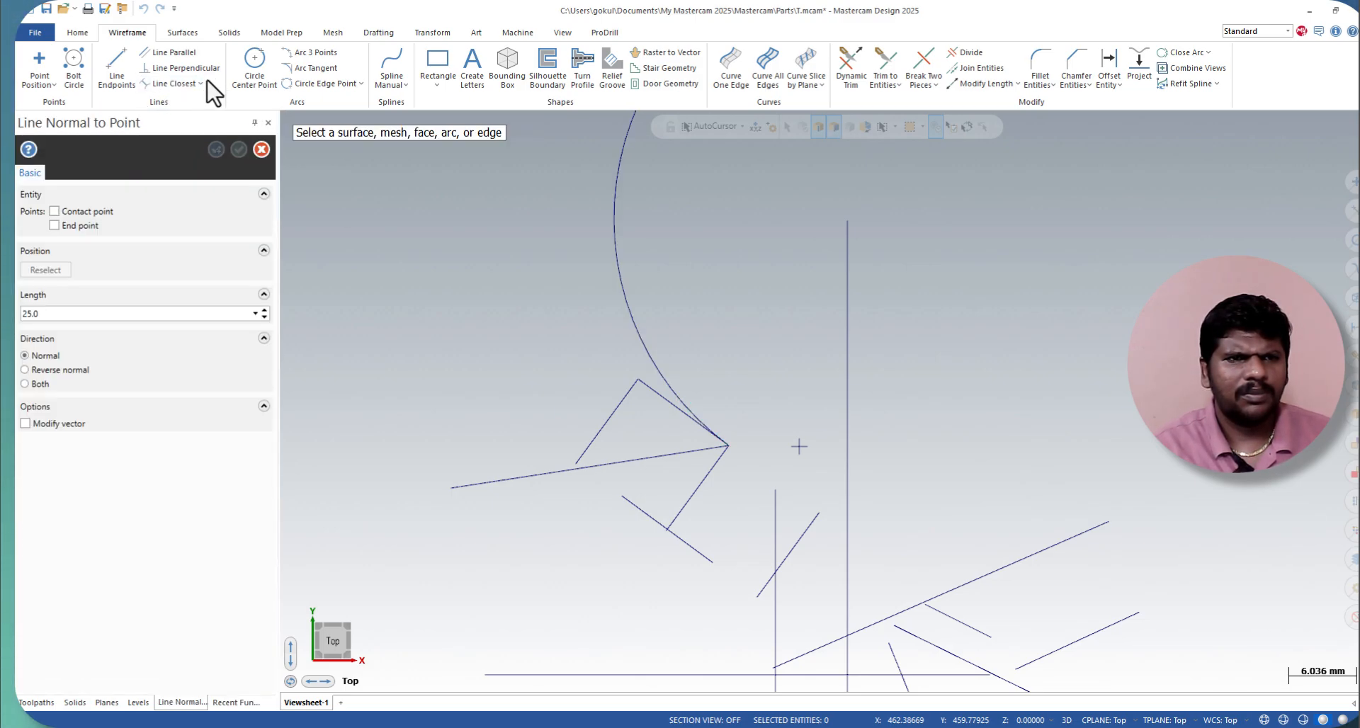
left_click(200, 87)
left_click(206, 133)
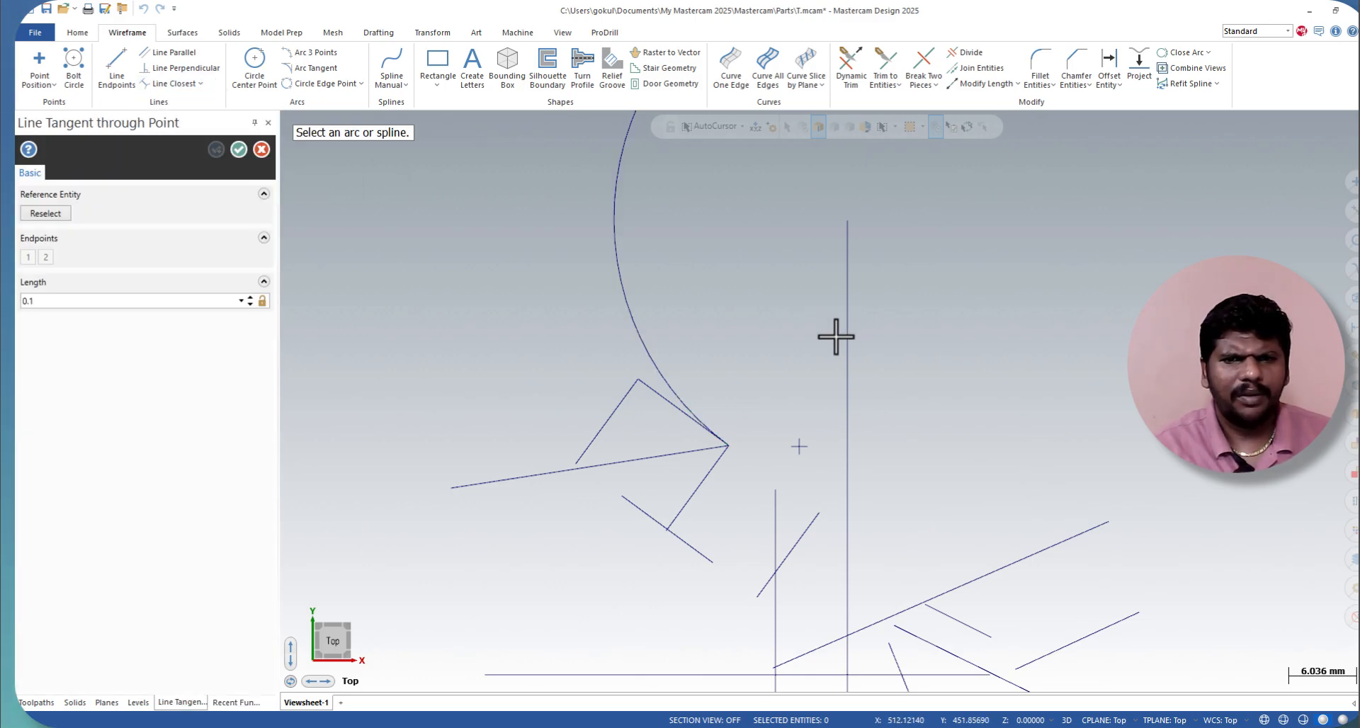
left_click(631, 320)
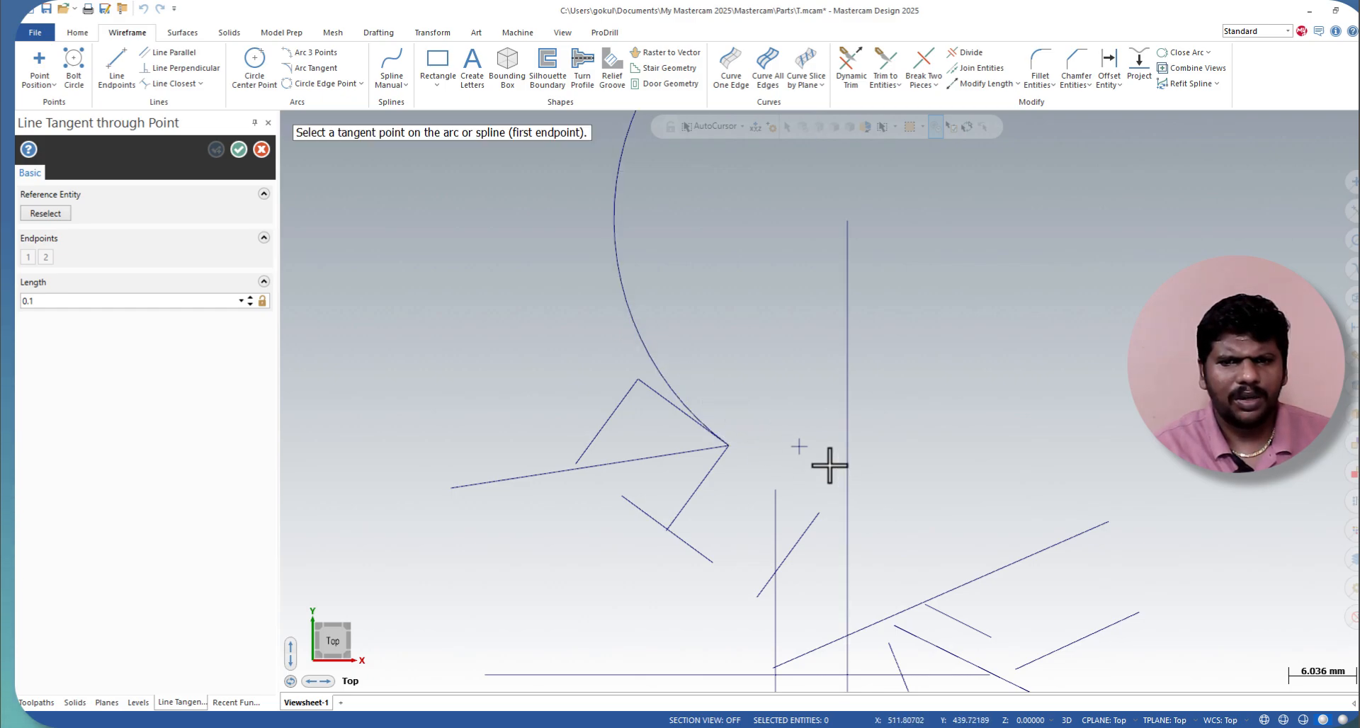
left_click(800, 446)
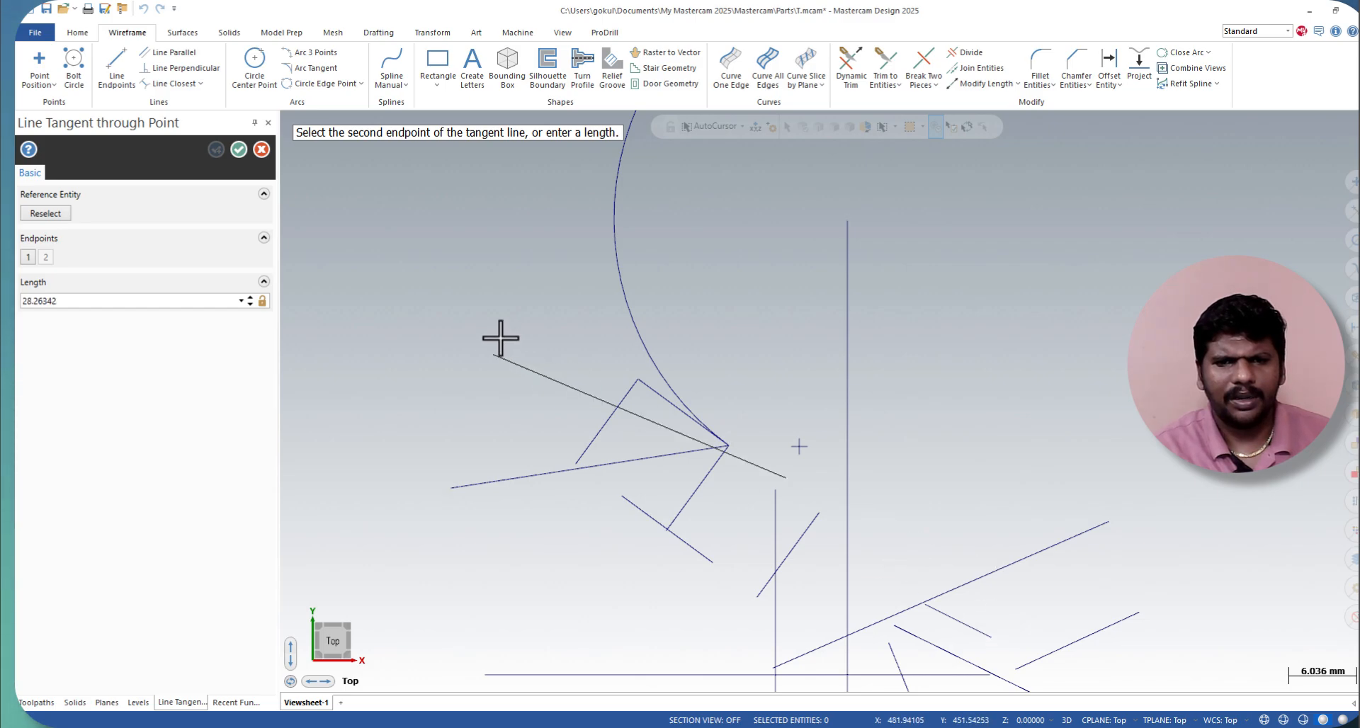
left_click(1041, 541)
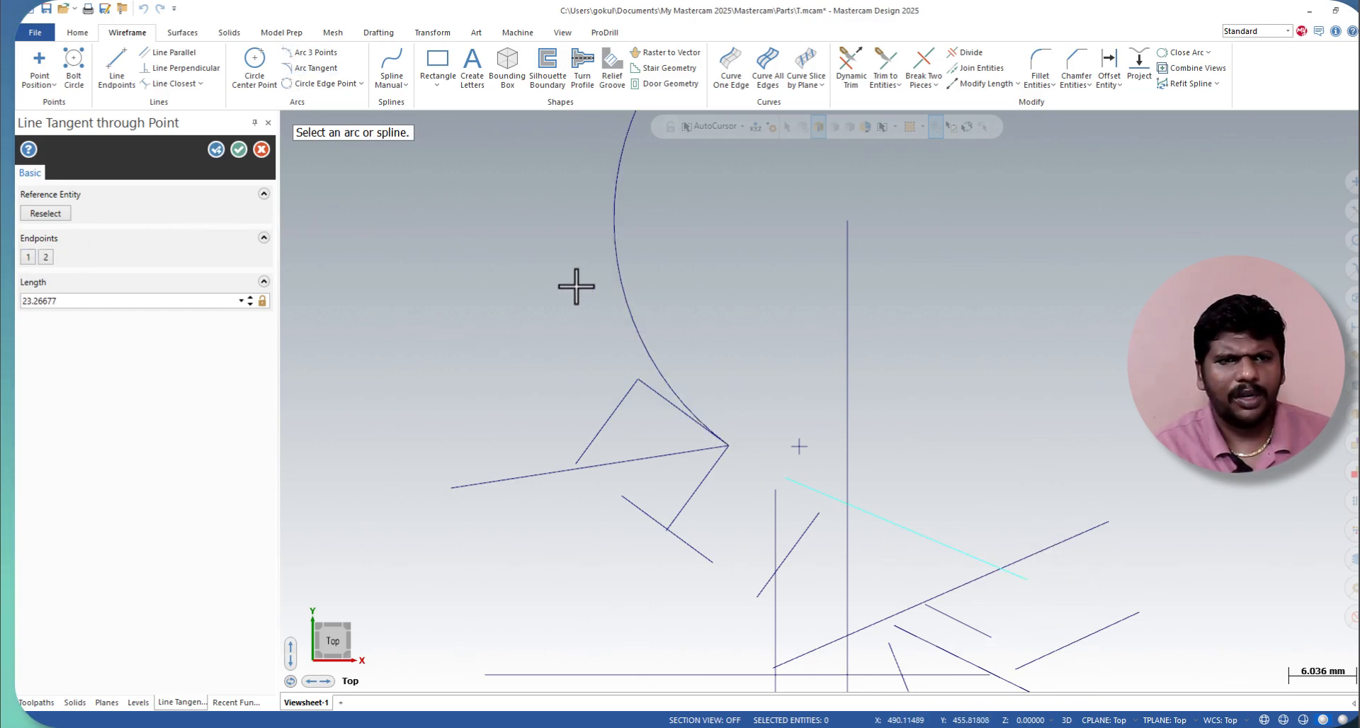
left_click(240, 150)
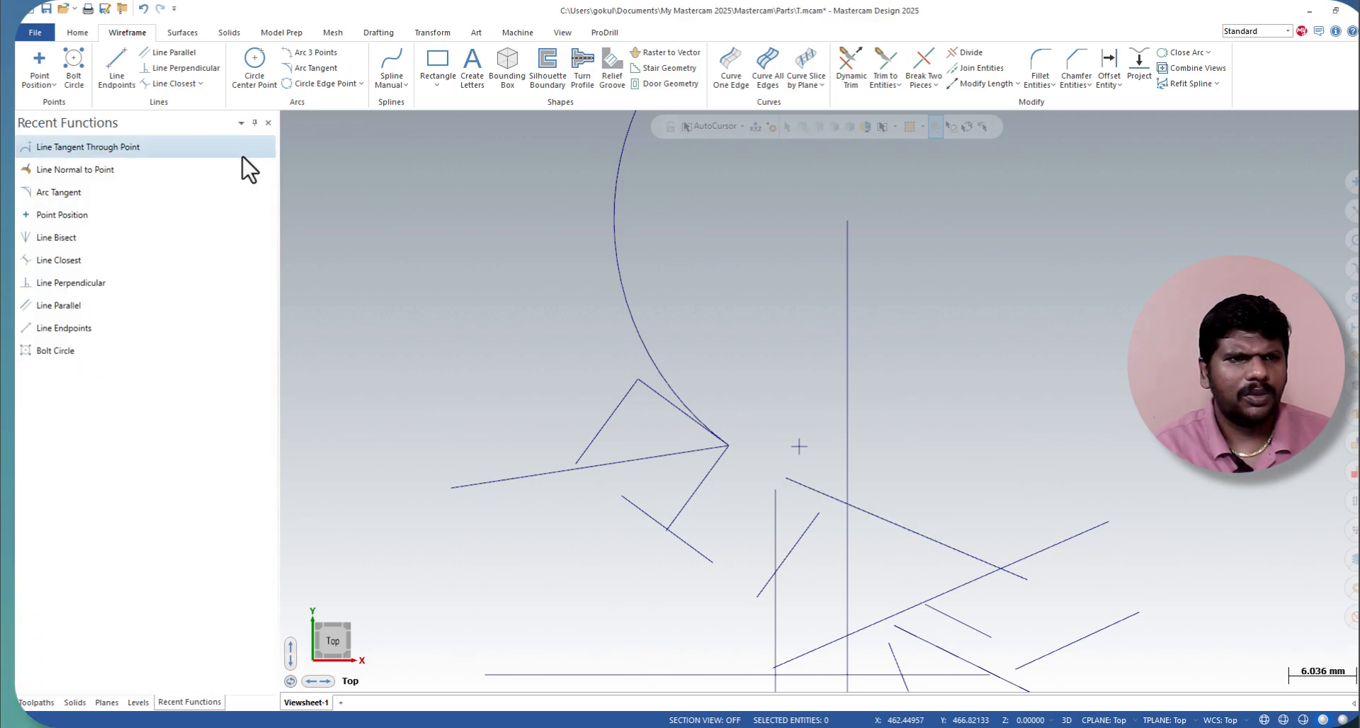
left_click(201, 84)
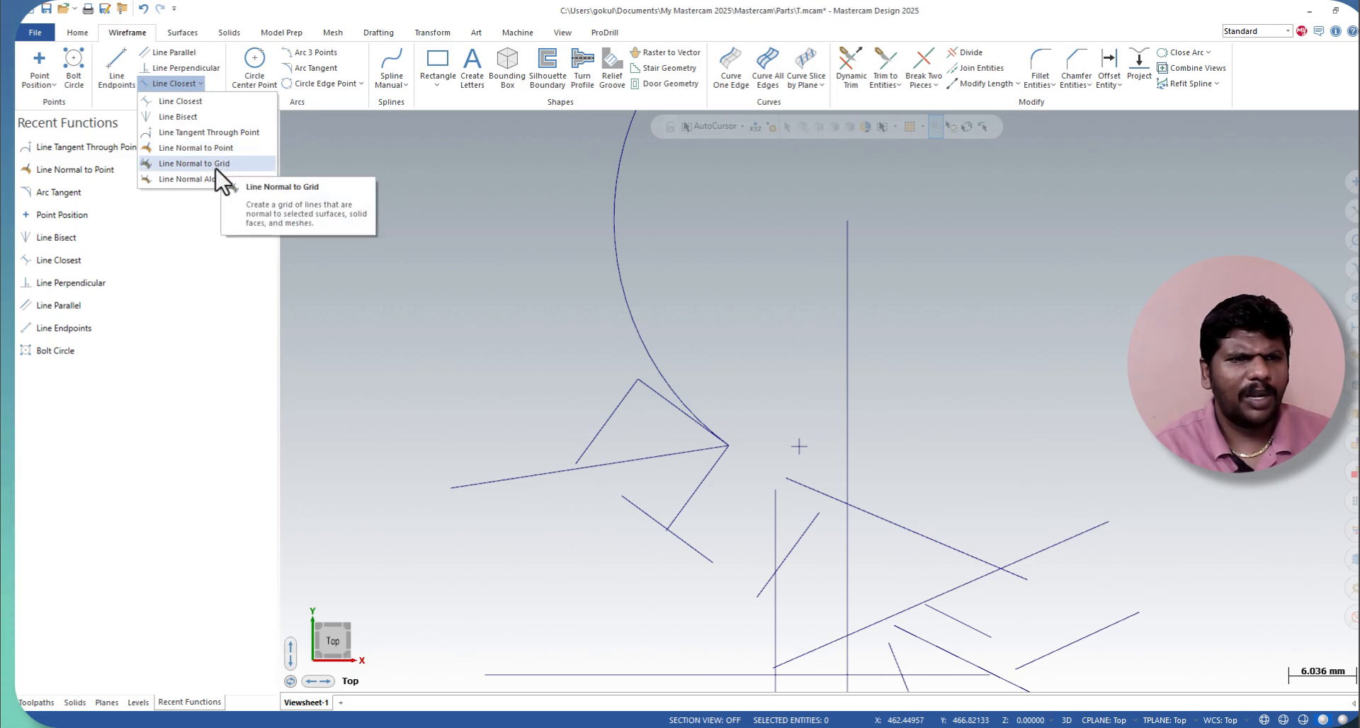
left_click(213, 149)
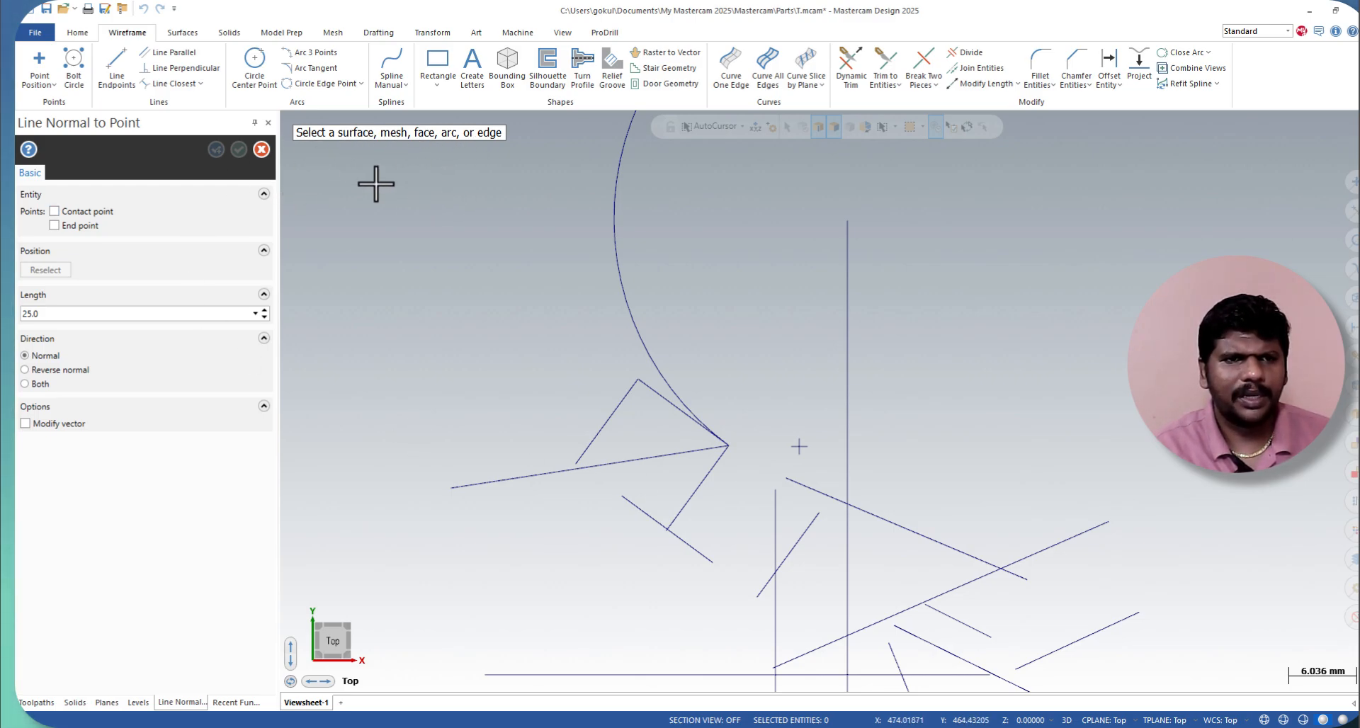
left_click(261, 149)
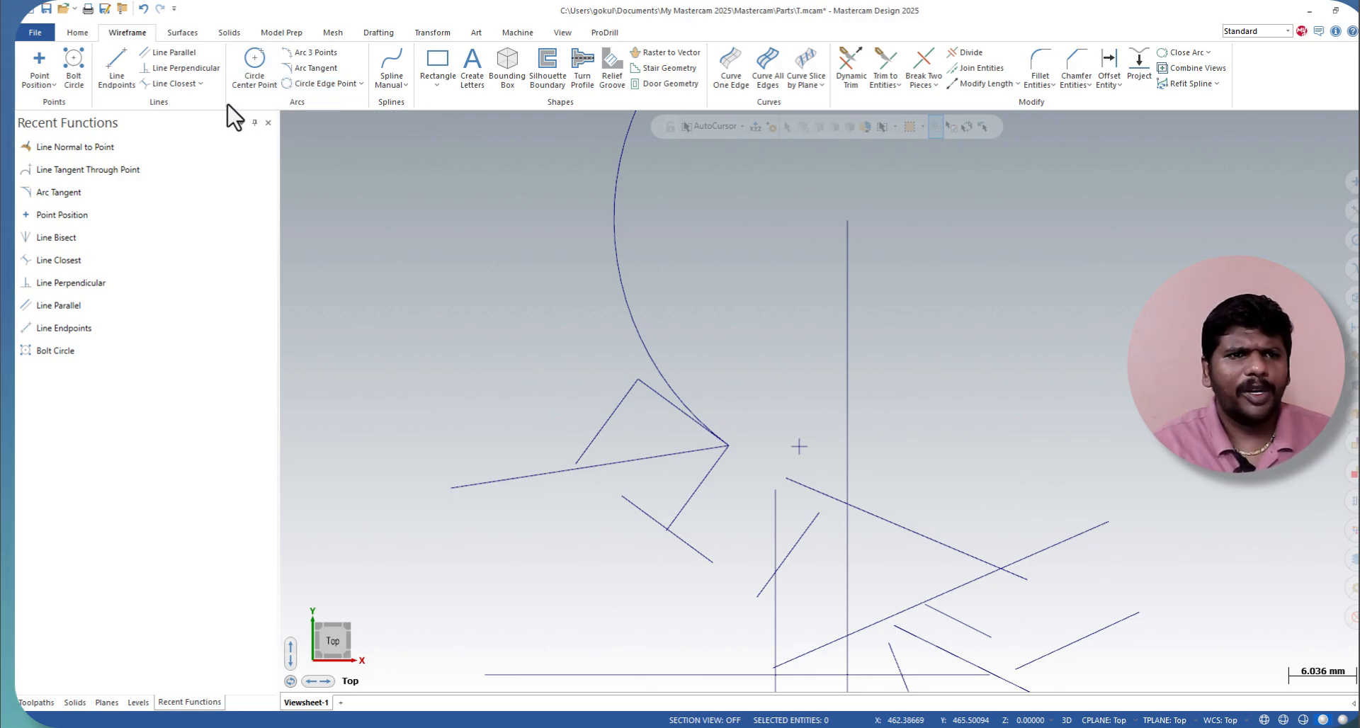
Step: Draw two center-point circles side by side to the right of the tall vertical line, about 11.9 mm and 11.5 mm in diameter
left_click(254, 65)
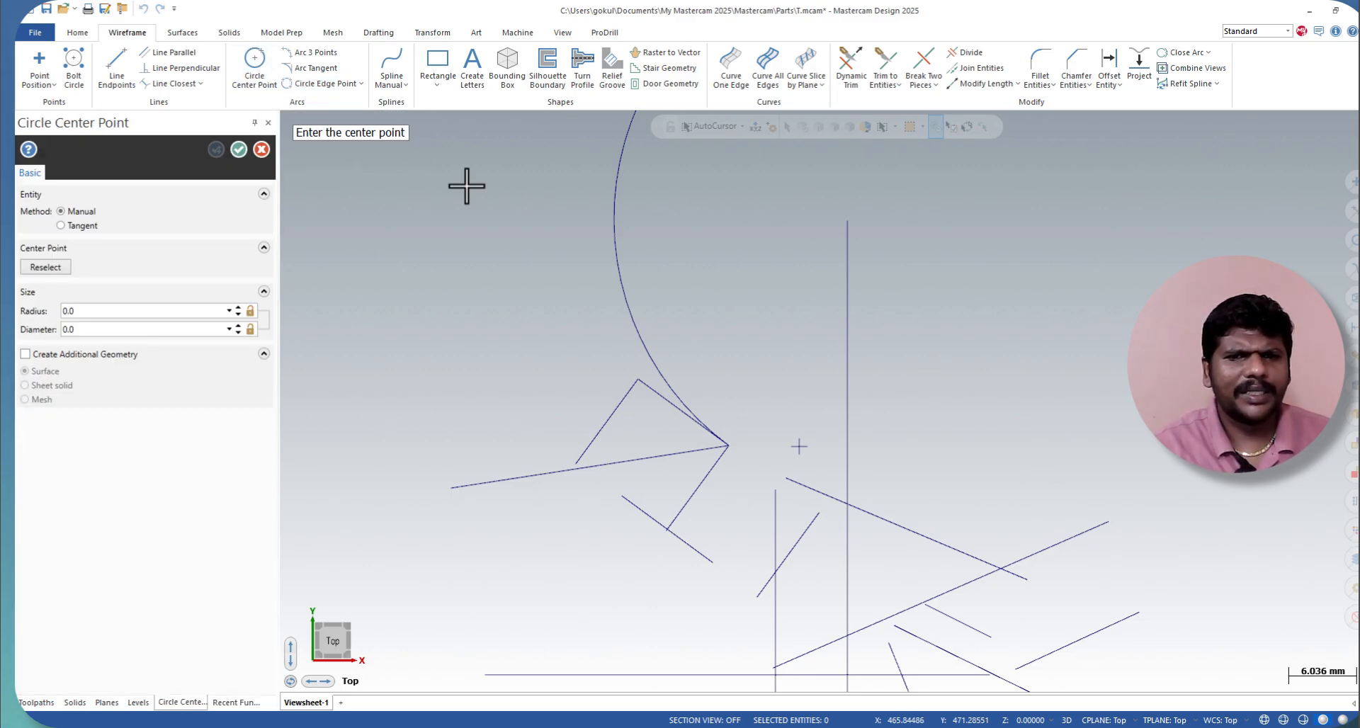
left_click(979, 372)
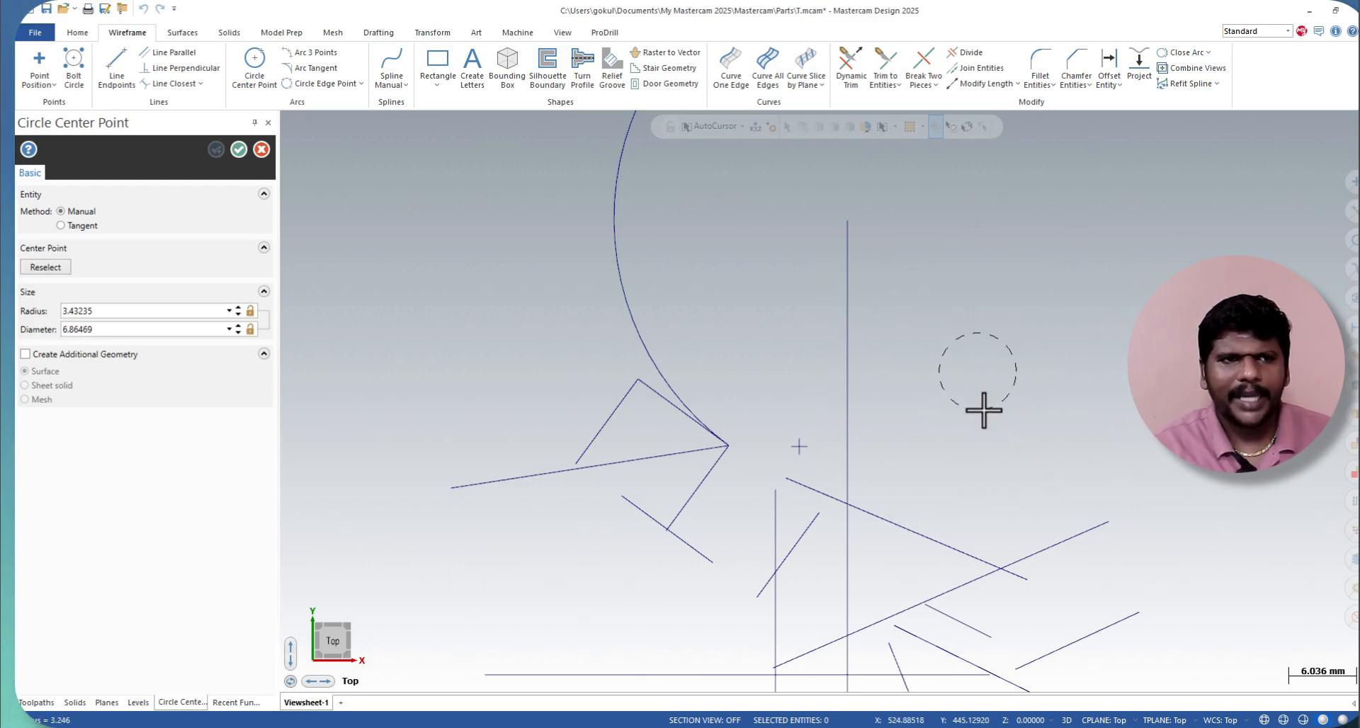
left_click(997, 436)
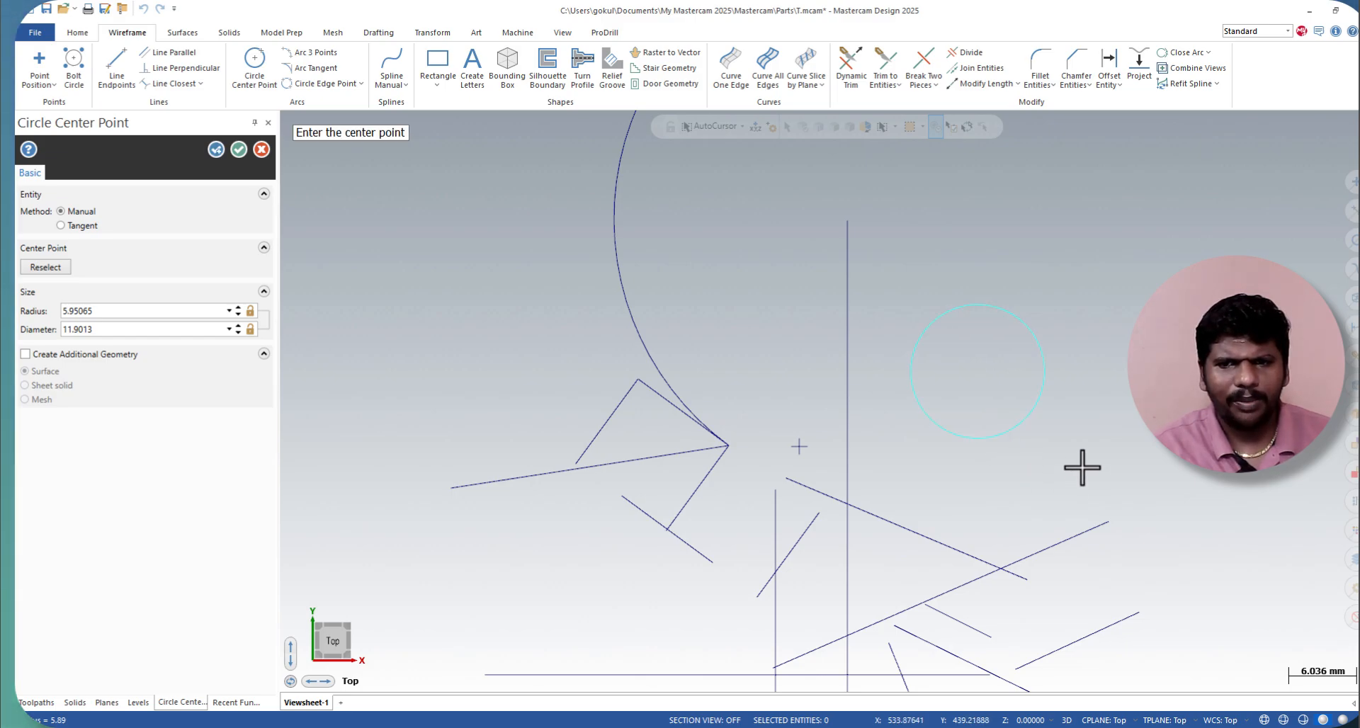
left_click(1110, 345)
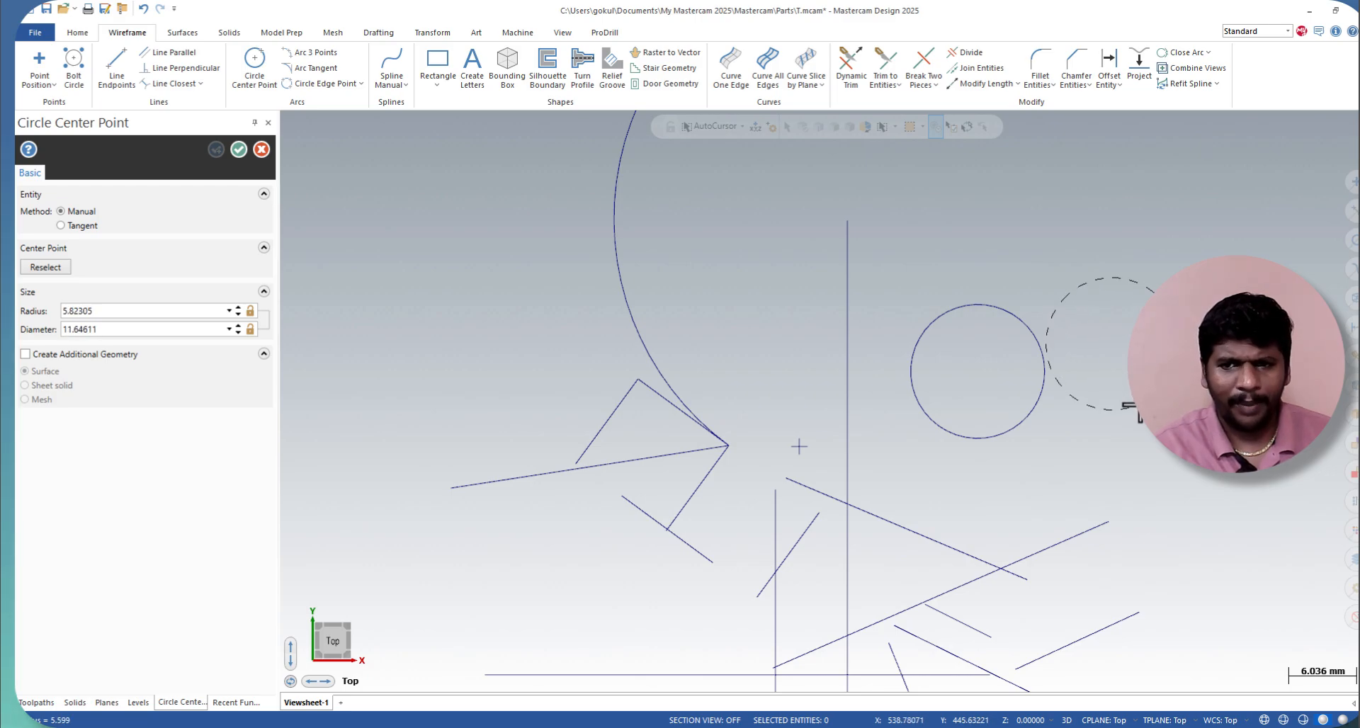
left_click(1124, 403)
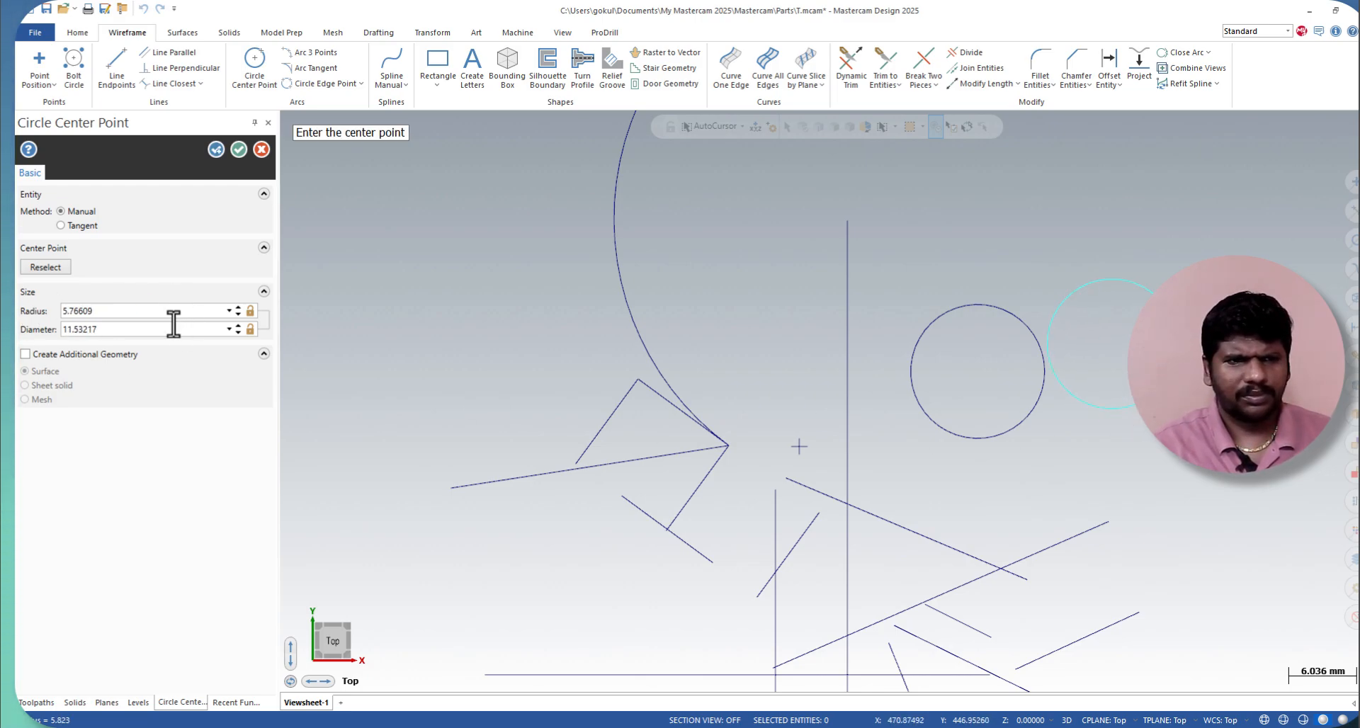
left_click(238, 150)
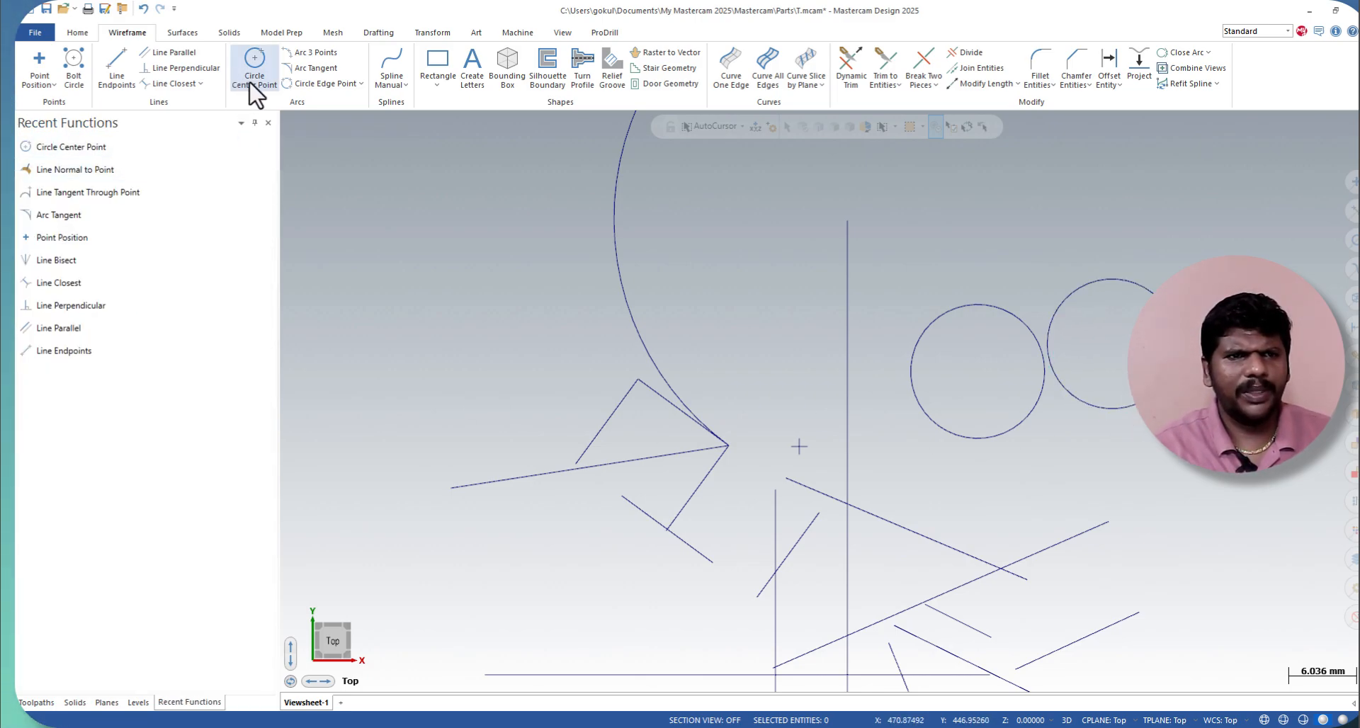
Step: Draw a nearly closed three-point arc in the empty area to the left of the large tangent arc
left_click(316, 56)
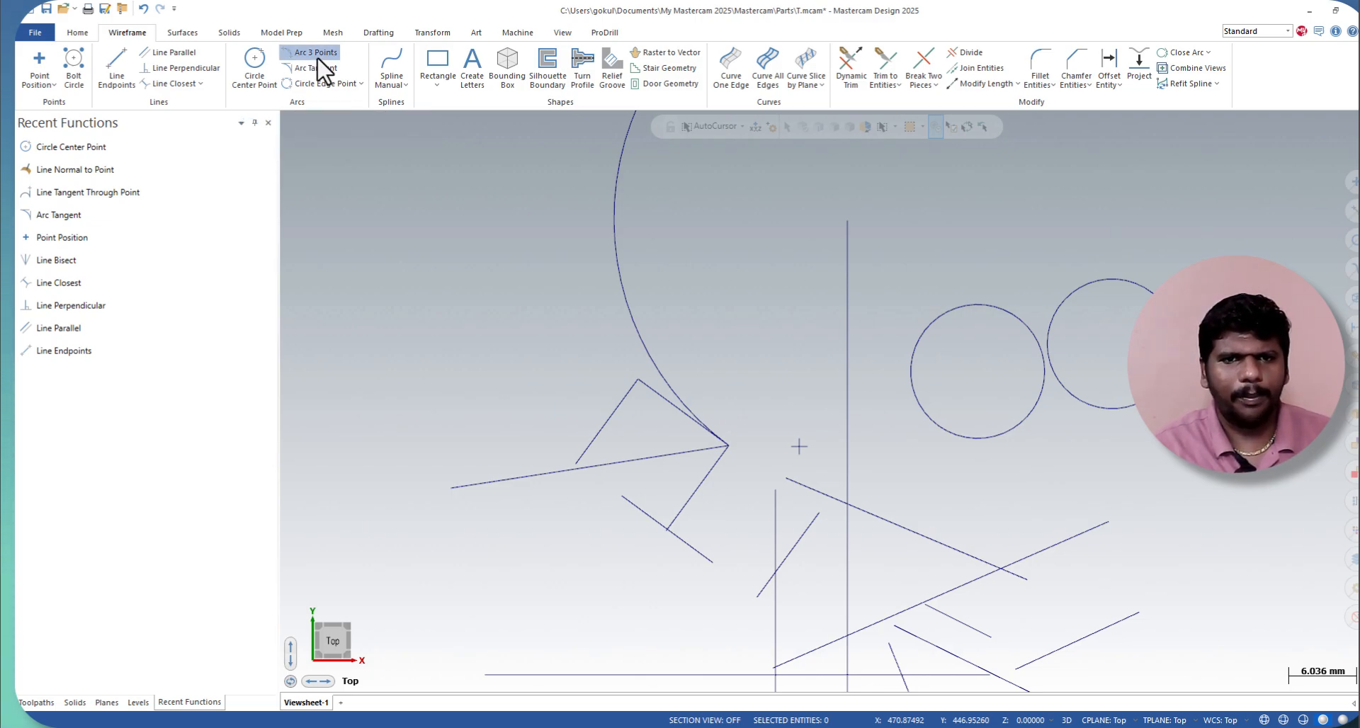
left_click(427, 353)
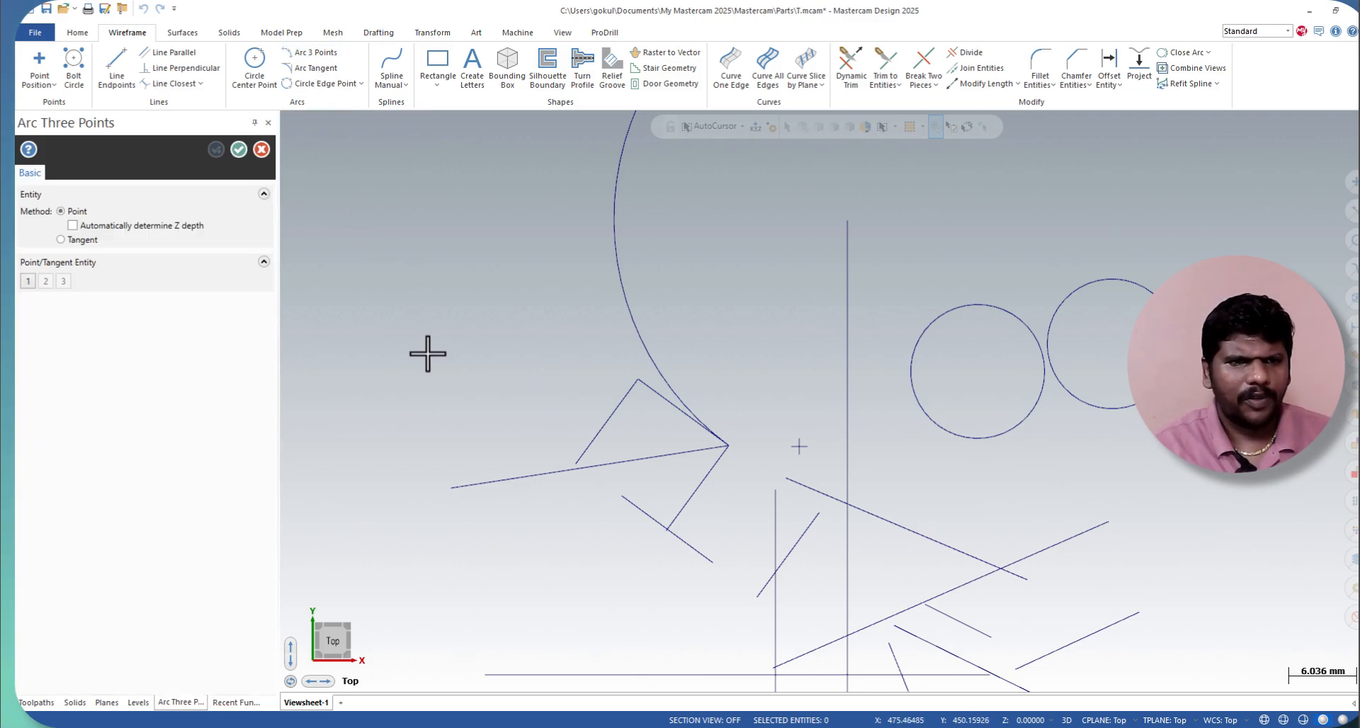
left_click(597, 350)
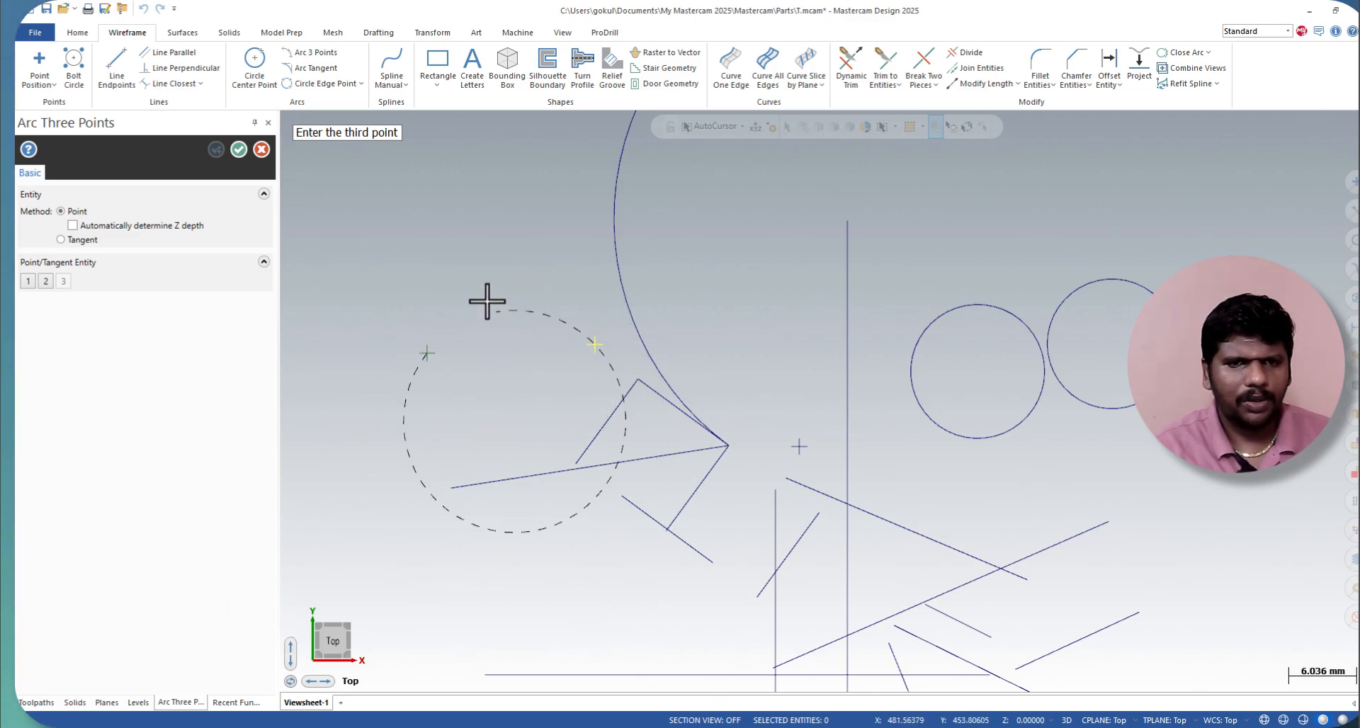
left_click(447, 276)
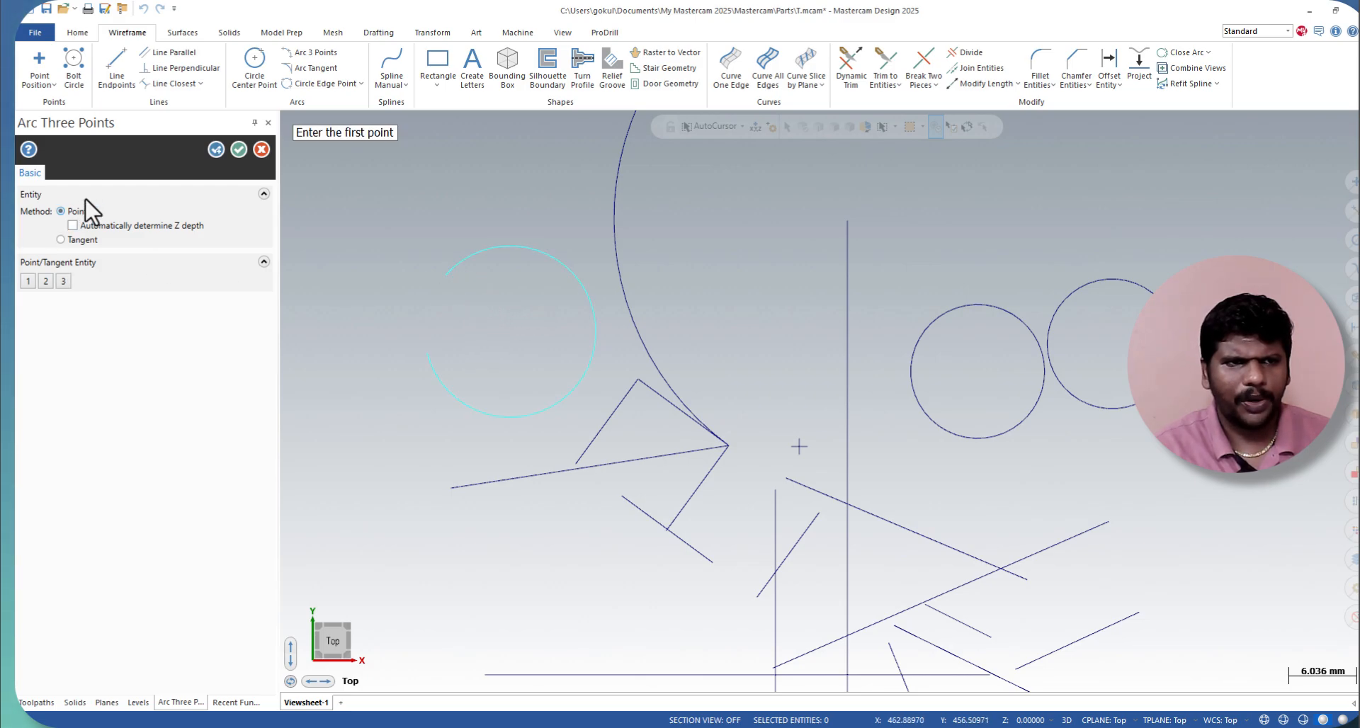
left_click(239, 150)
Step: Create a 25 mm radius, 180° one-entity arc tangent to the three-point arc toward the placed point, keeping the lower half of the right-hand solution
left_click(311, 68)
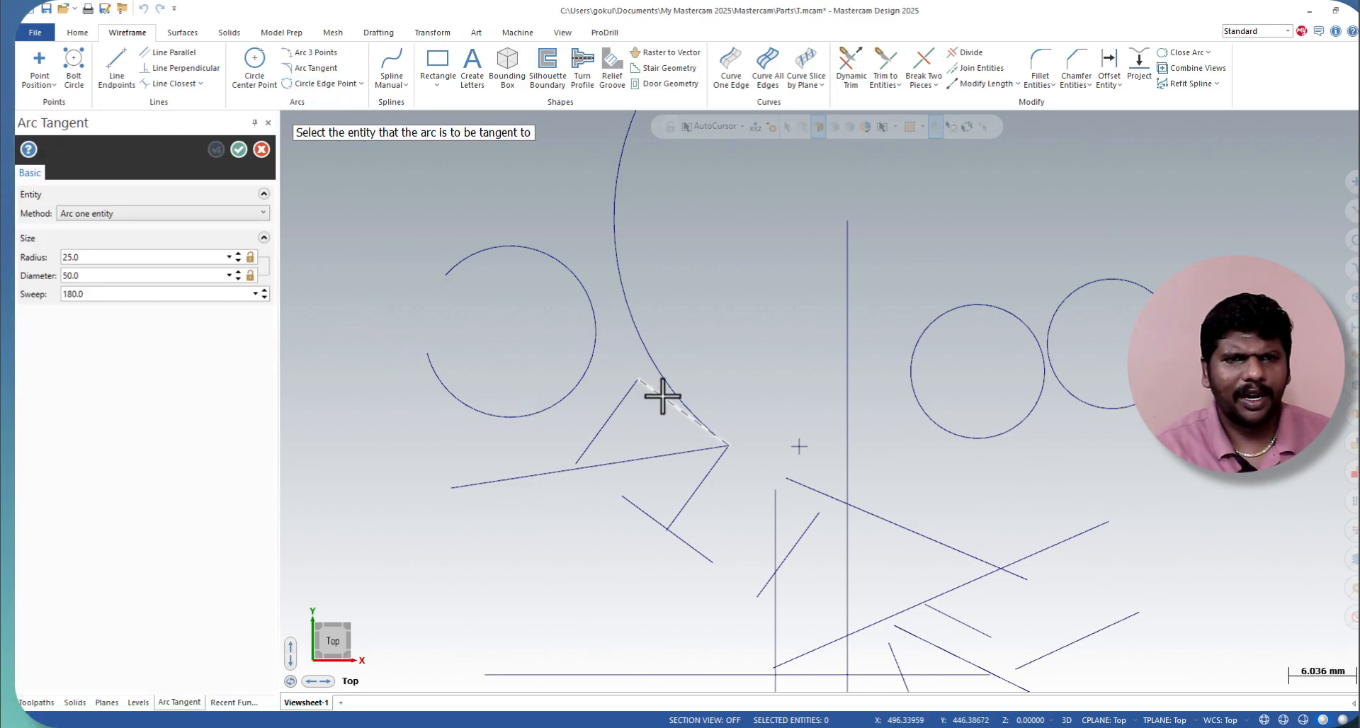
left_click(498, 245)
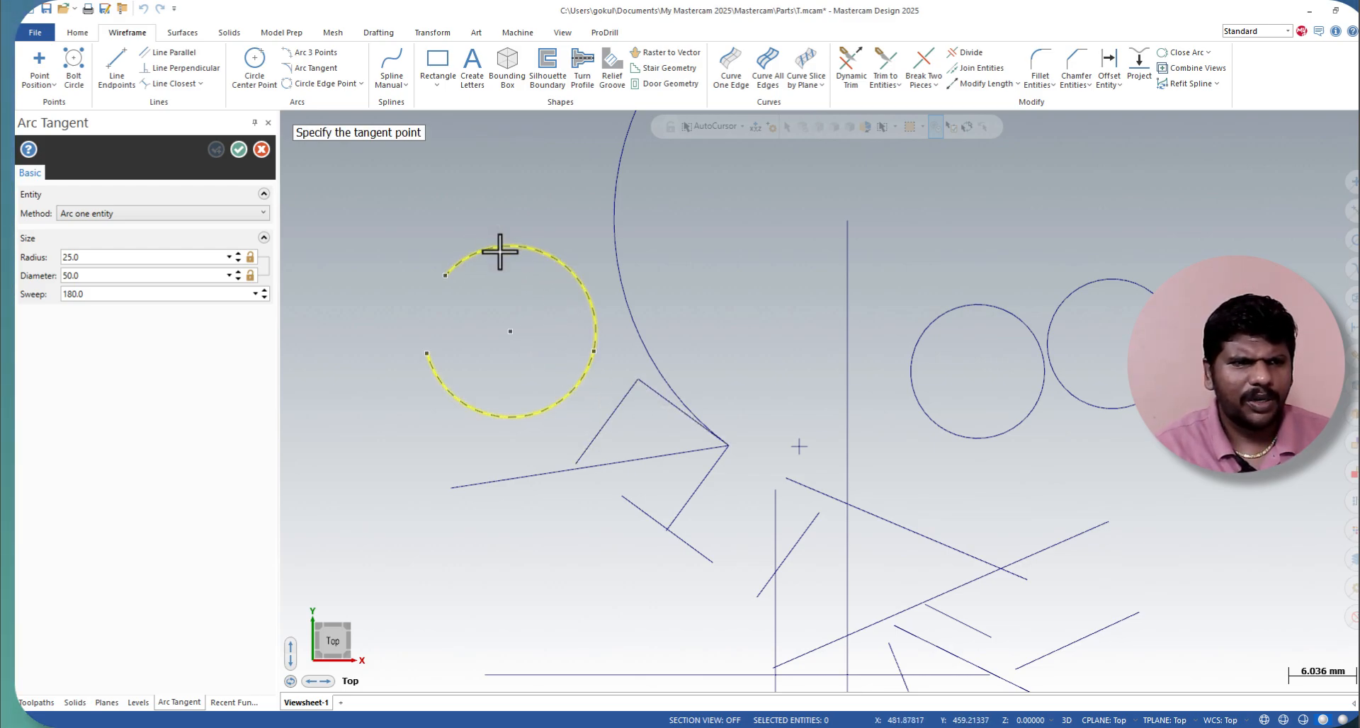
left_click(219, 212)
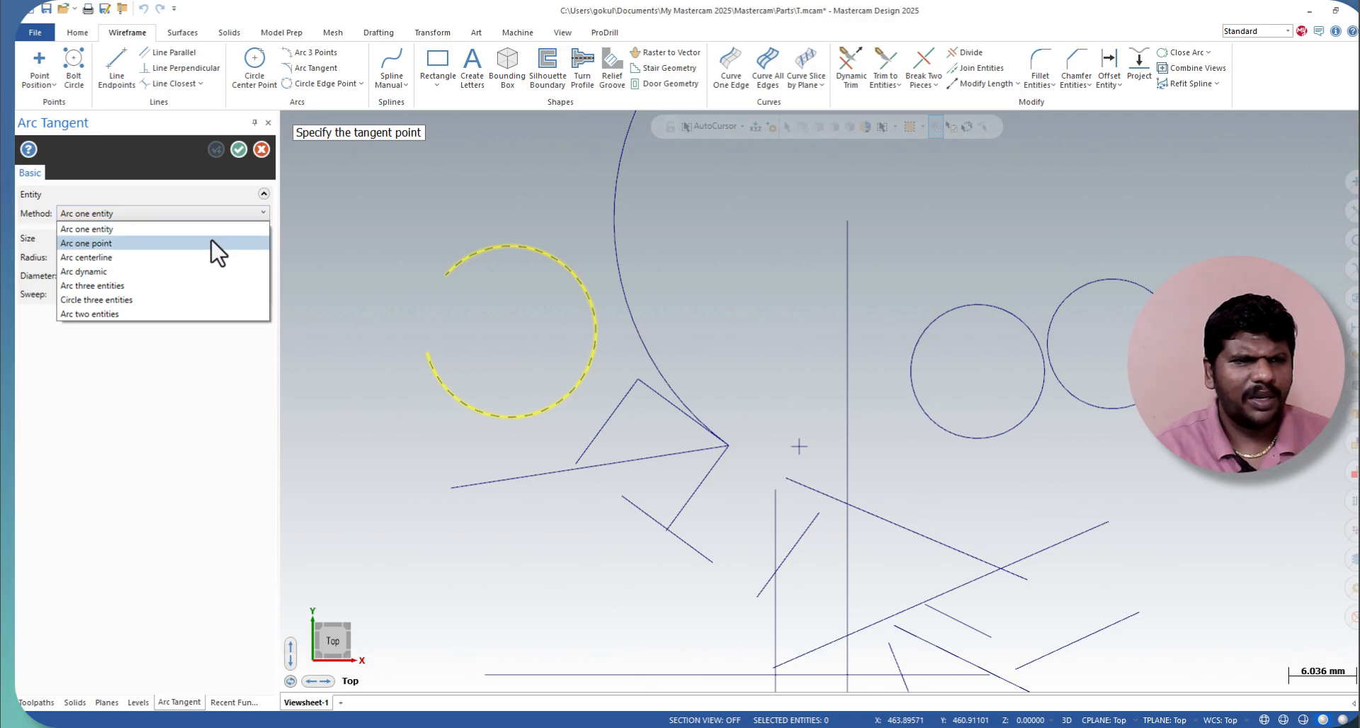
left_click(212, 248)
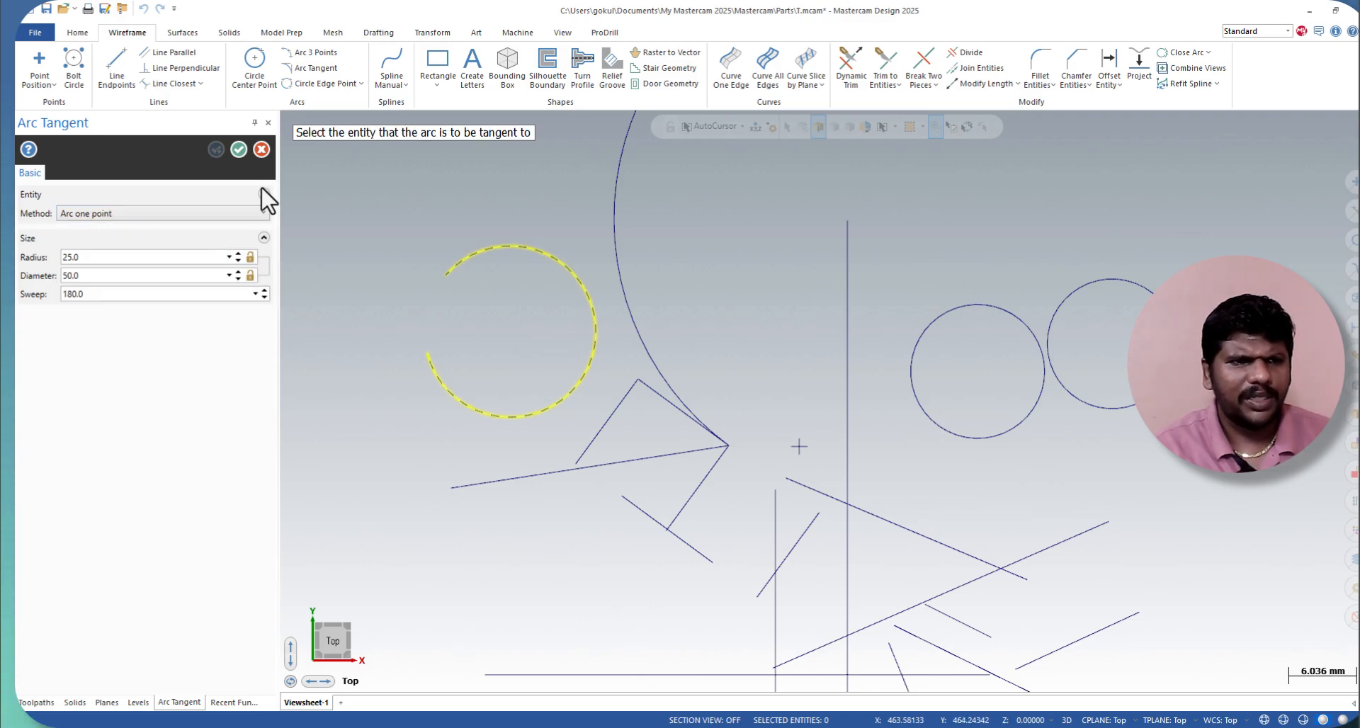
left_click(262, 212)
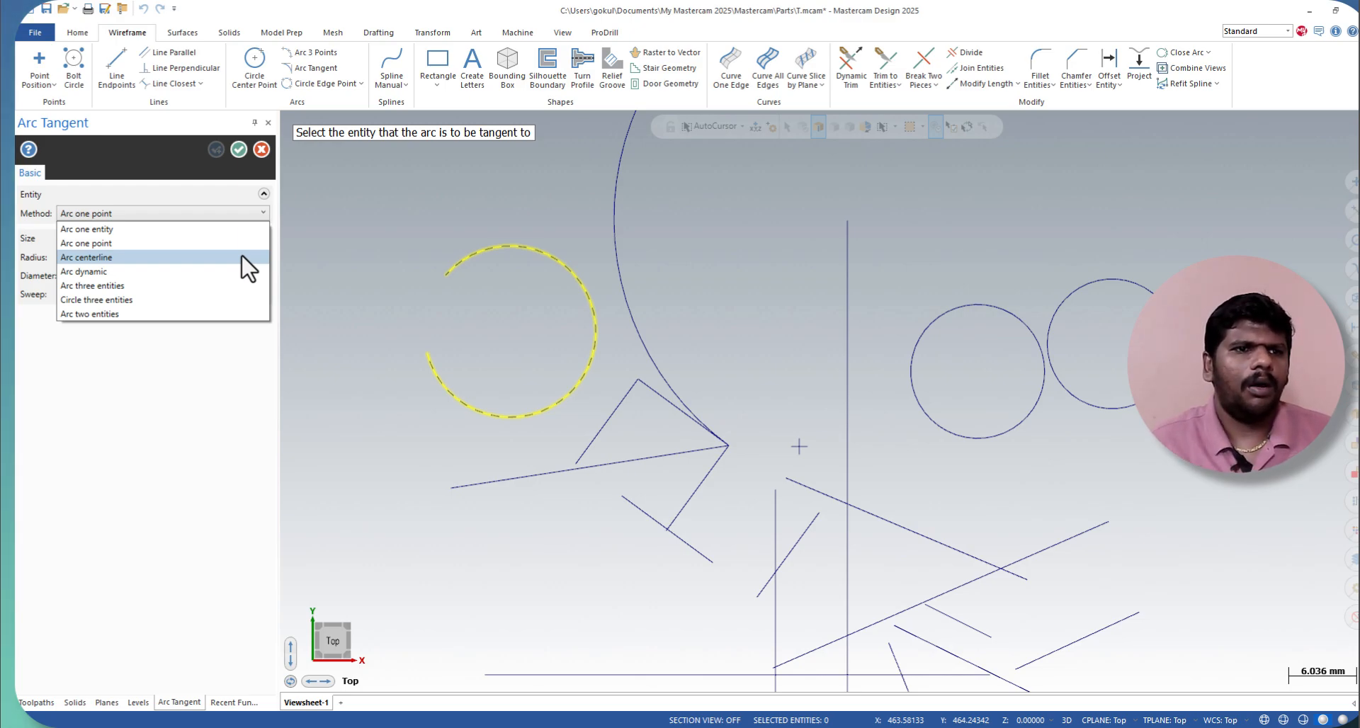
left_click(113, 232)
left_click(576, 322)
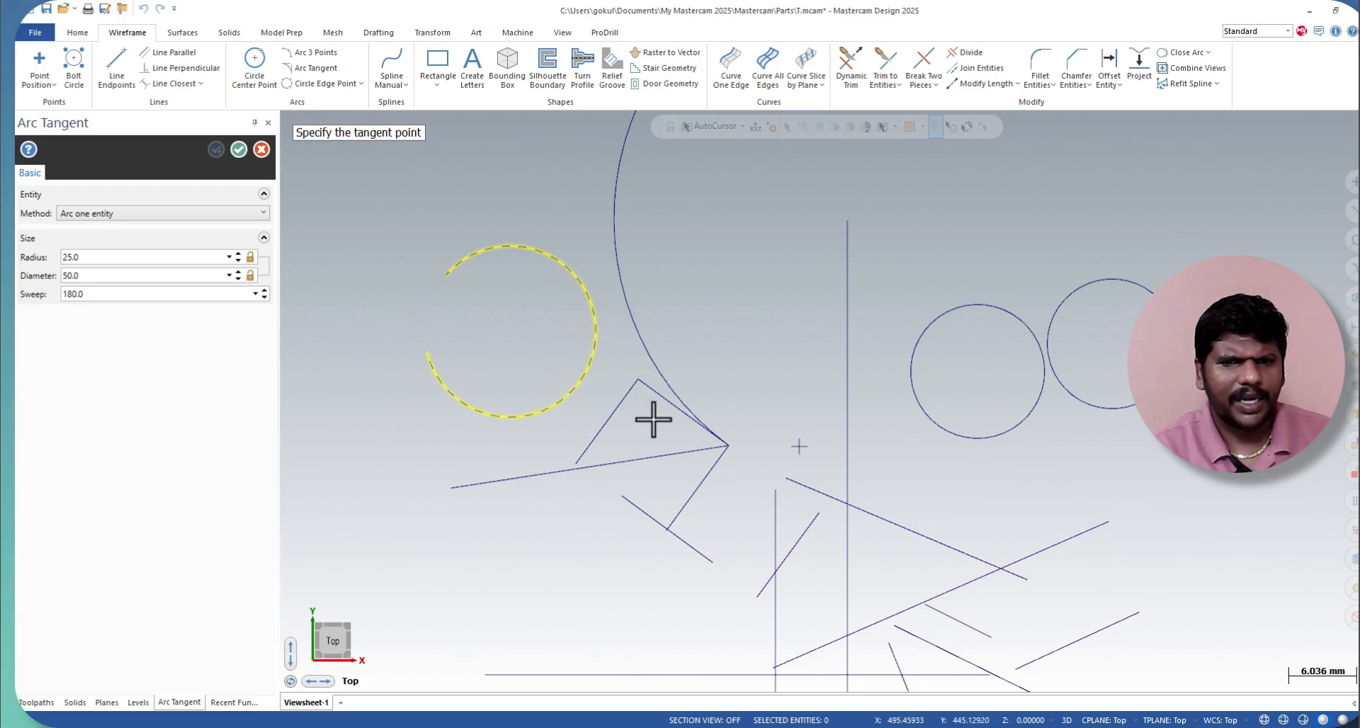
left_click(801, 450)
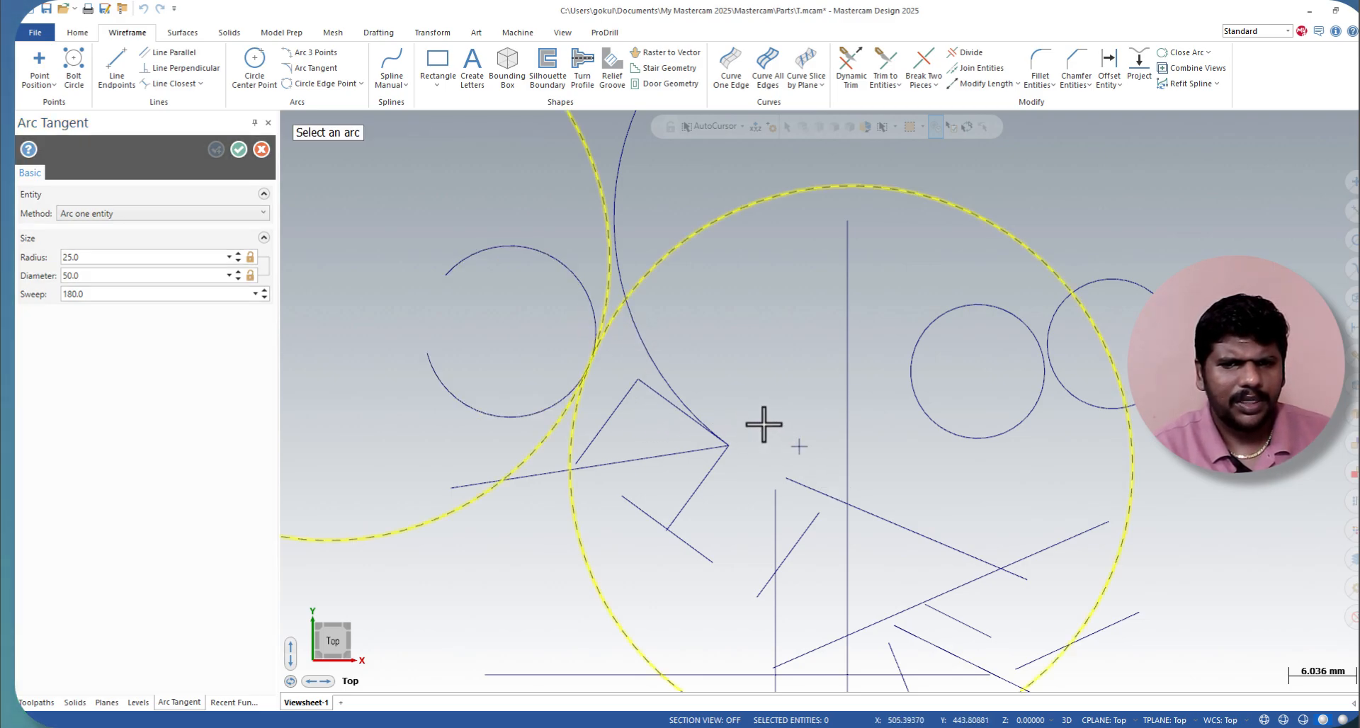
scroll(763, 425, "down", 6)
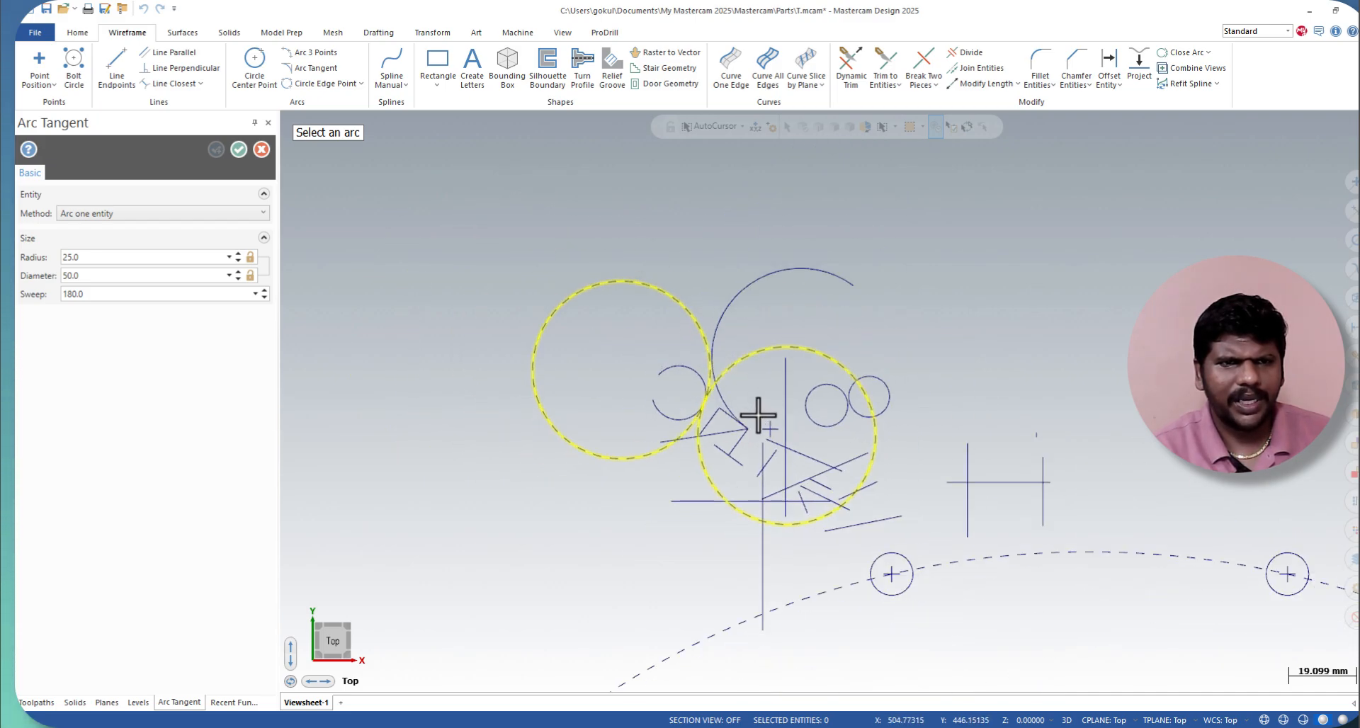
left_click(698, 428)
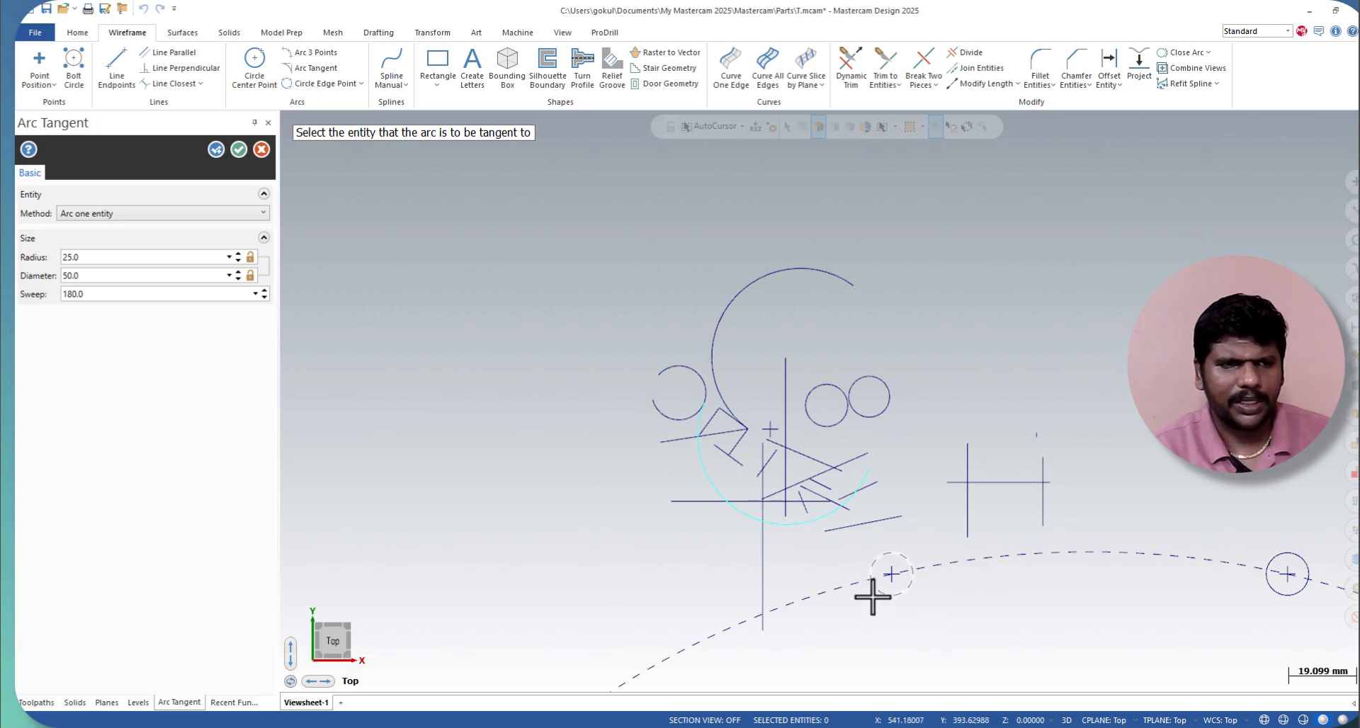
Step: Accept the 25 mm radius one-entity tangent arc, keeping the Arc Tangent command active for another arc
left_click(208, 220)
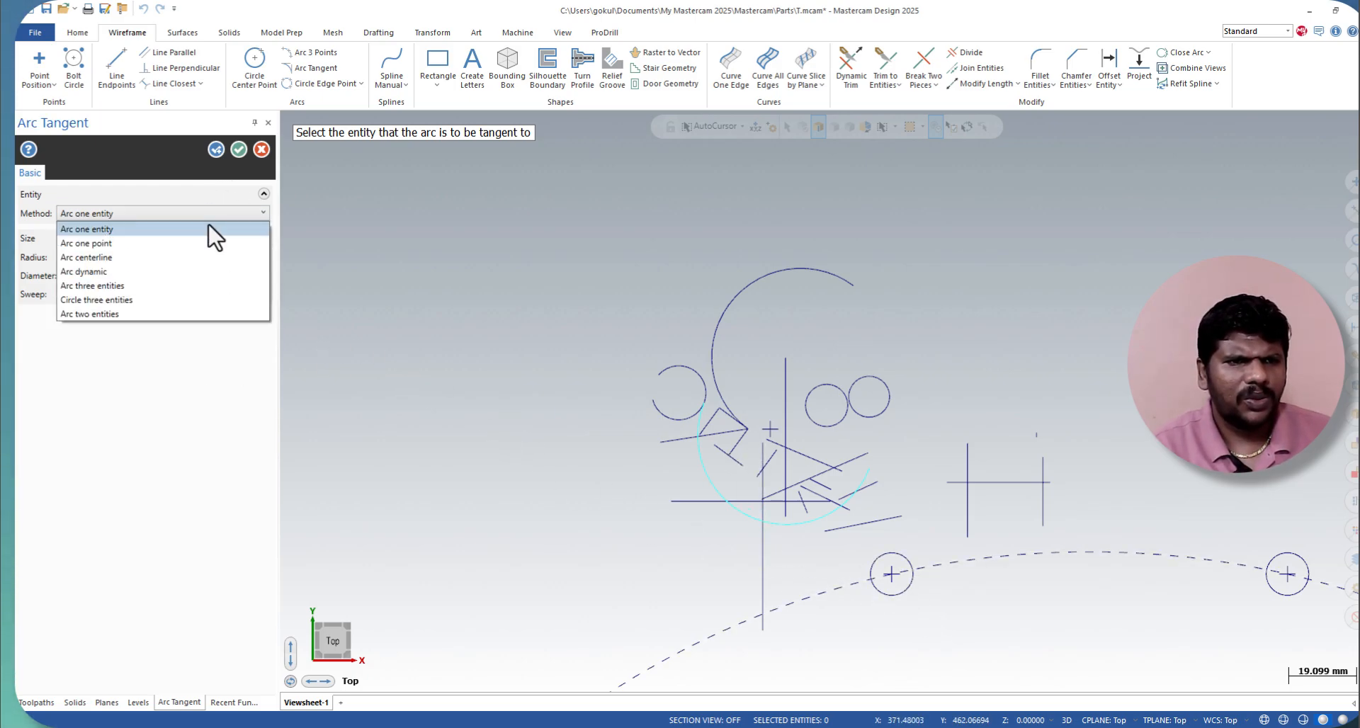
left_click(212, 152)
left_click(213, 150)
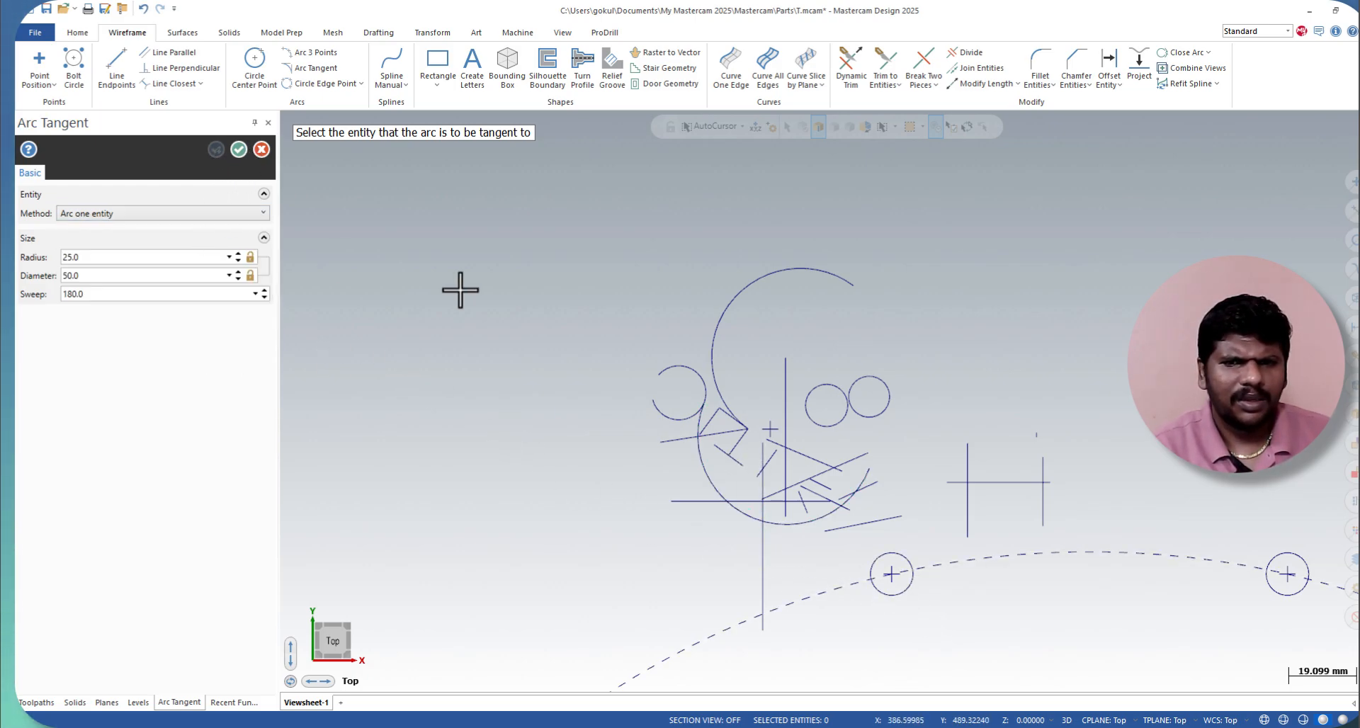
Step: Try to create a one-point tangent arc from the nearly closed three-point arc through its centre
left_click(91, 212)
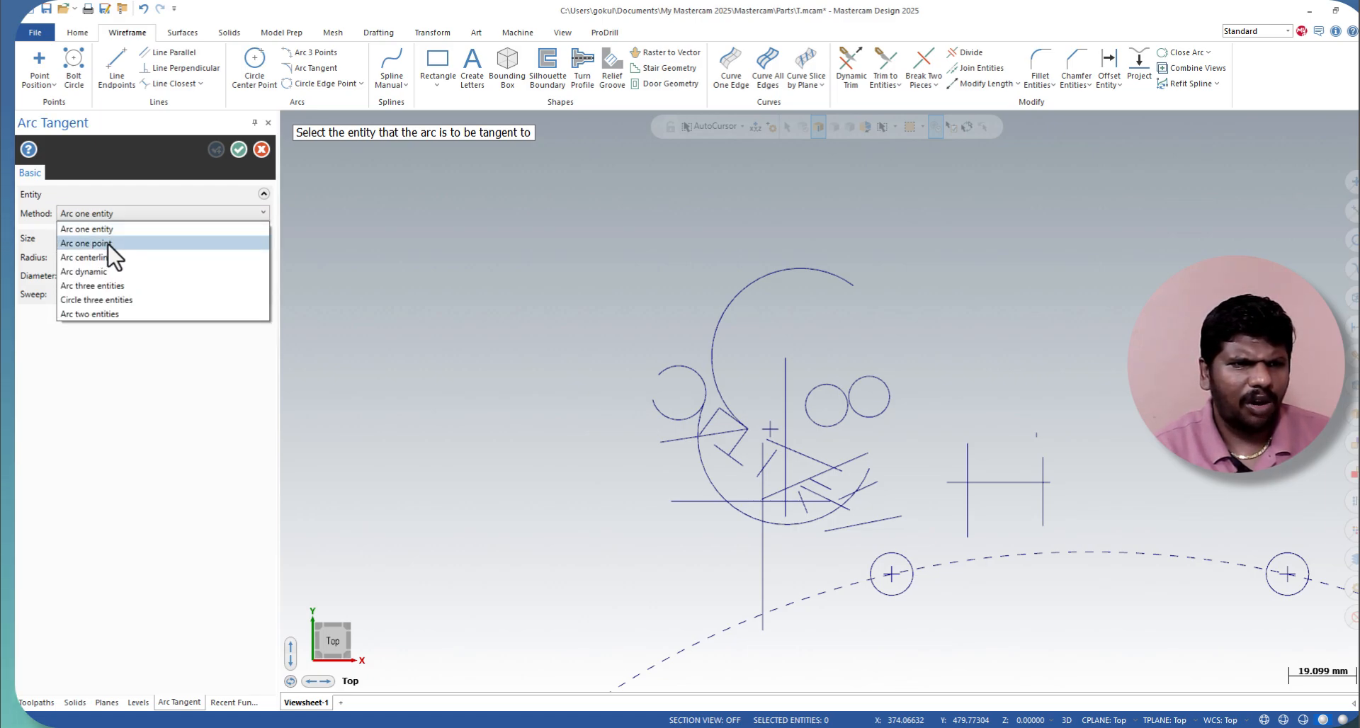
left_click(112, 253)
scroll(703, 397, "up", 3)
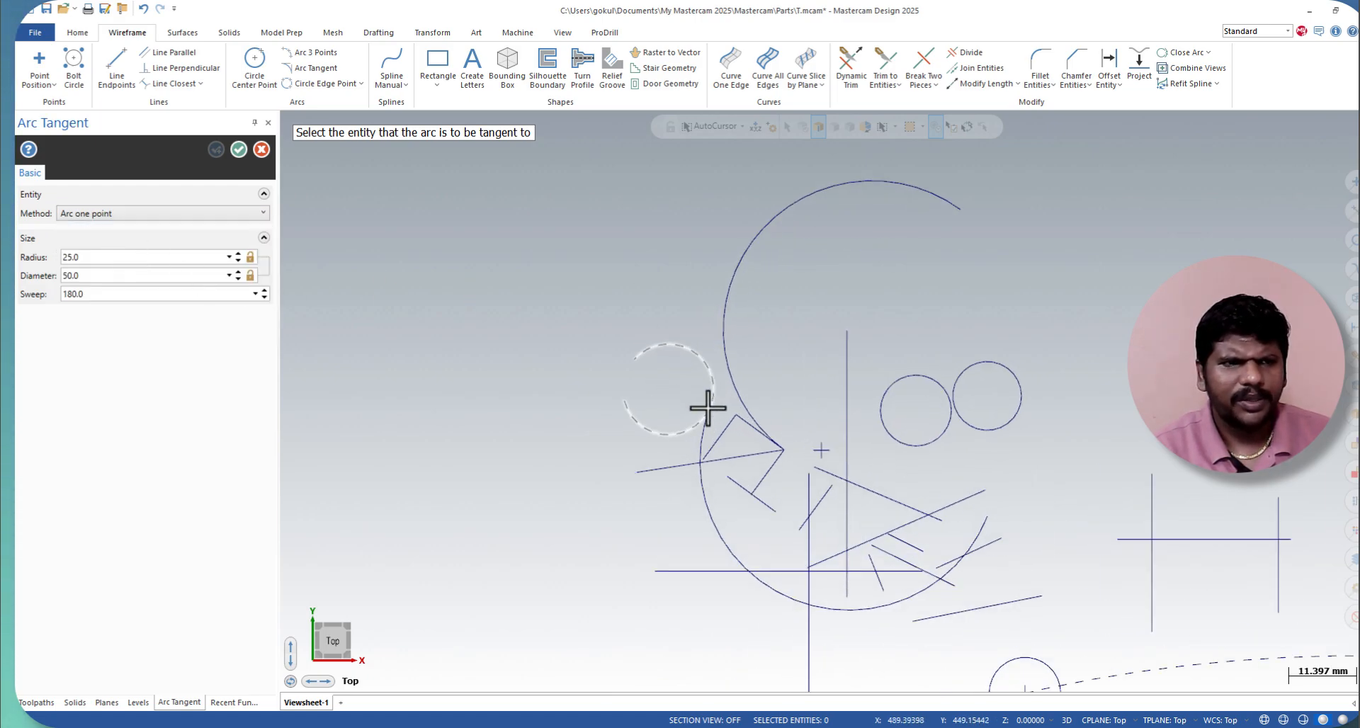
left_click(708, 366)
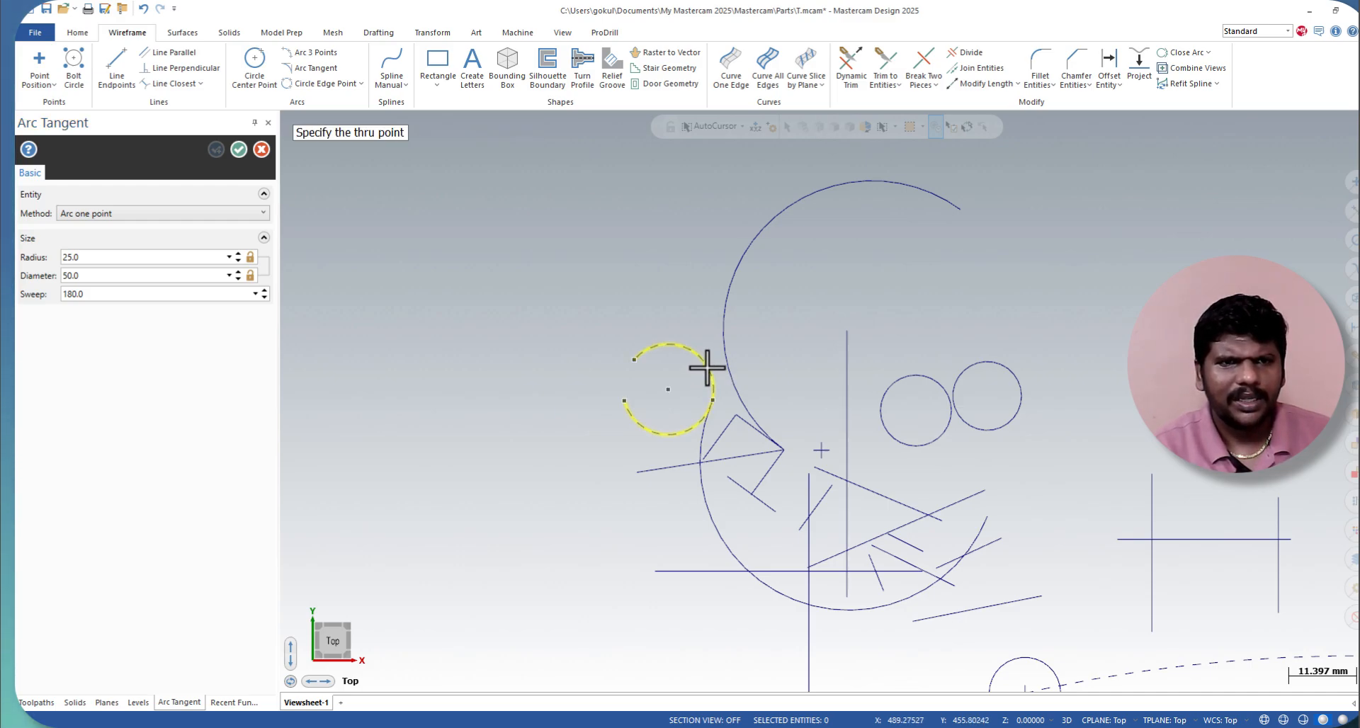
left_click(664, 391)
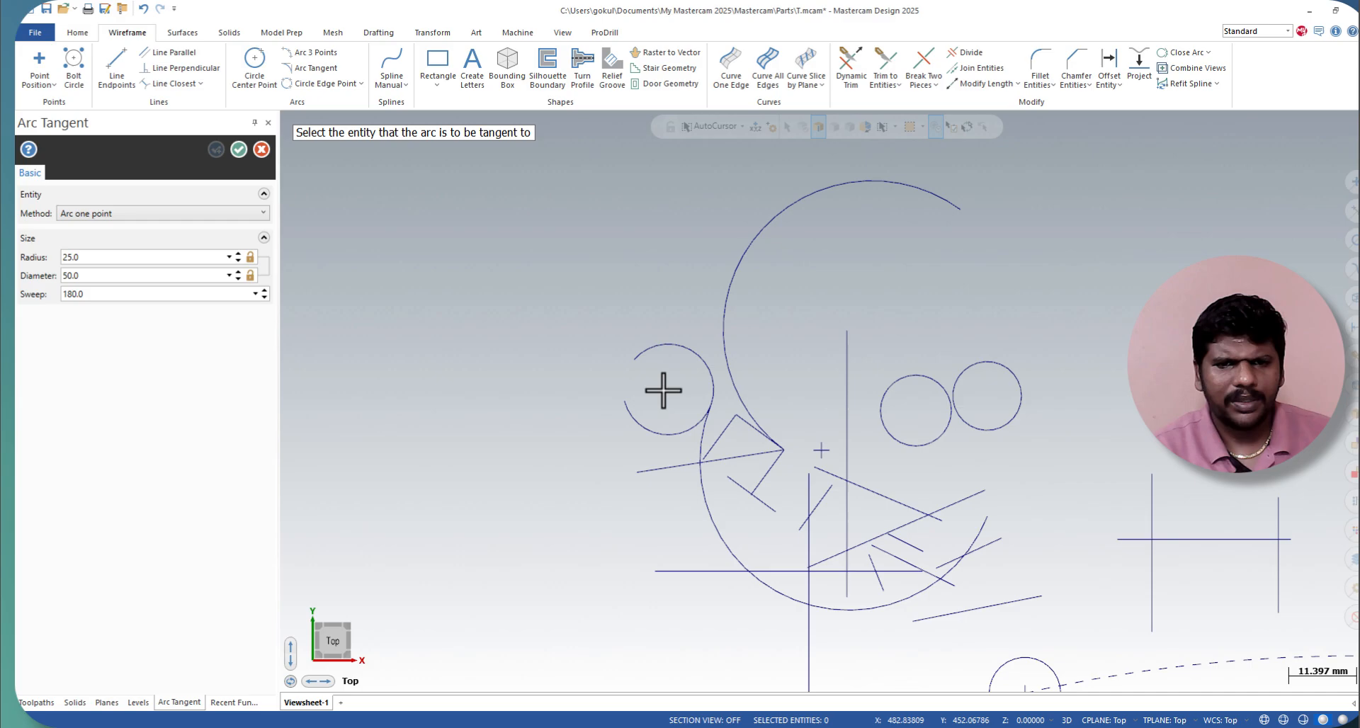
Step: Try to create a one-point arc tangent to the large upper arc through the placed point
left_click(772, 435)
scroll(778, 358, "down", 4)
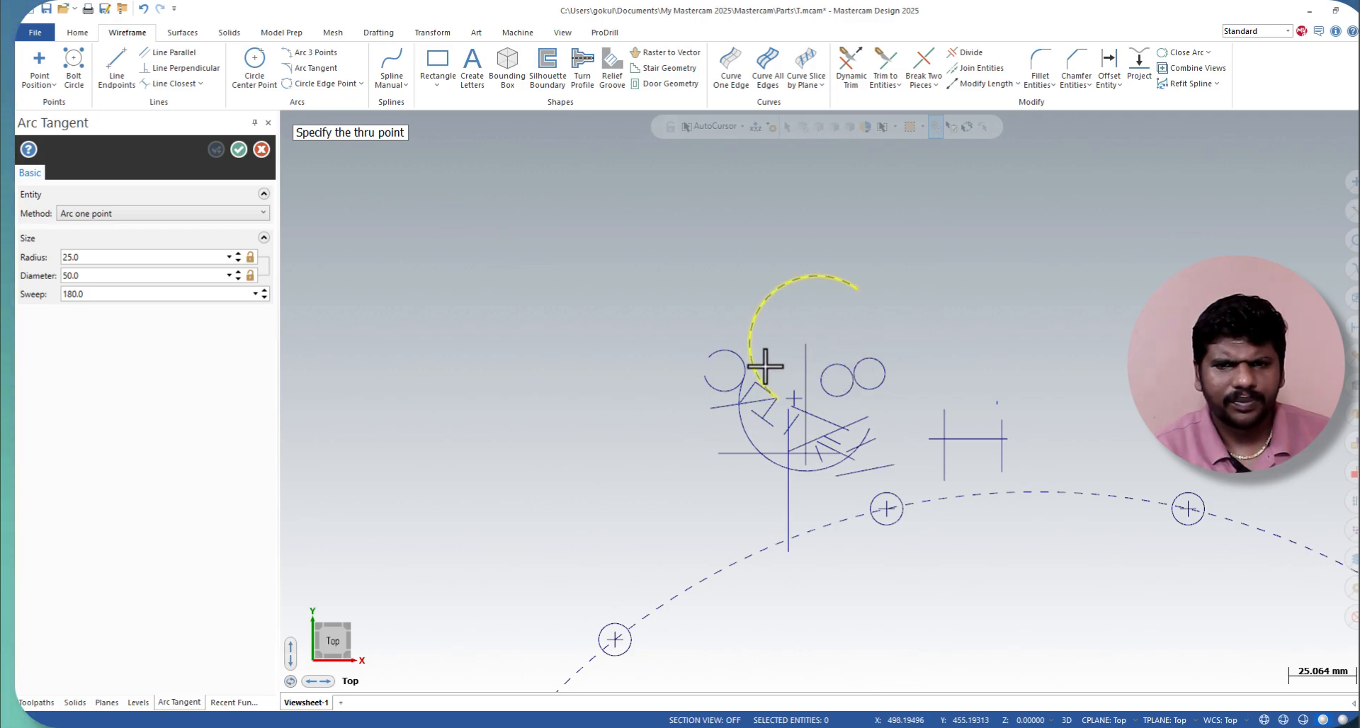
left_click(800, 398)
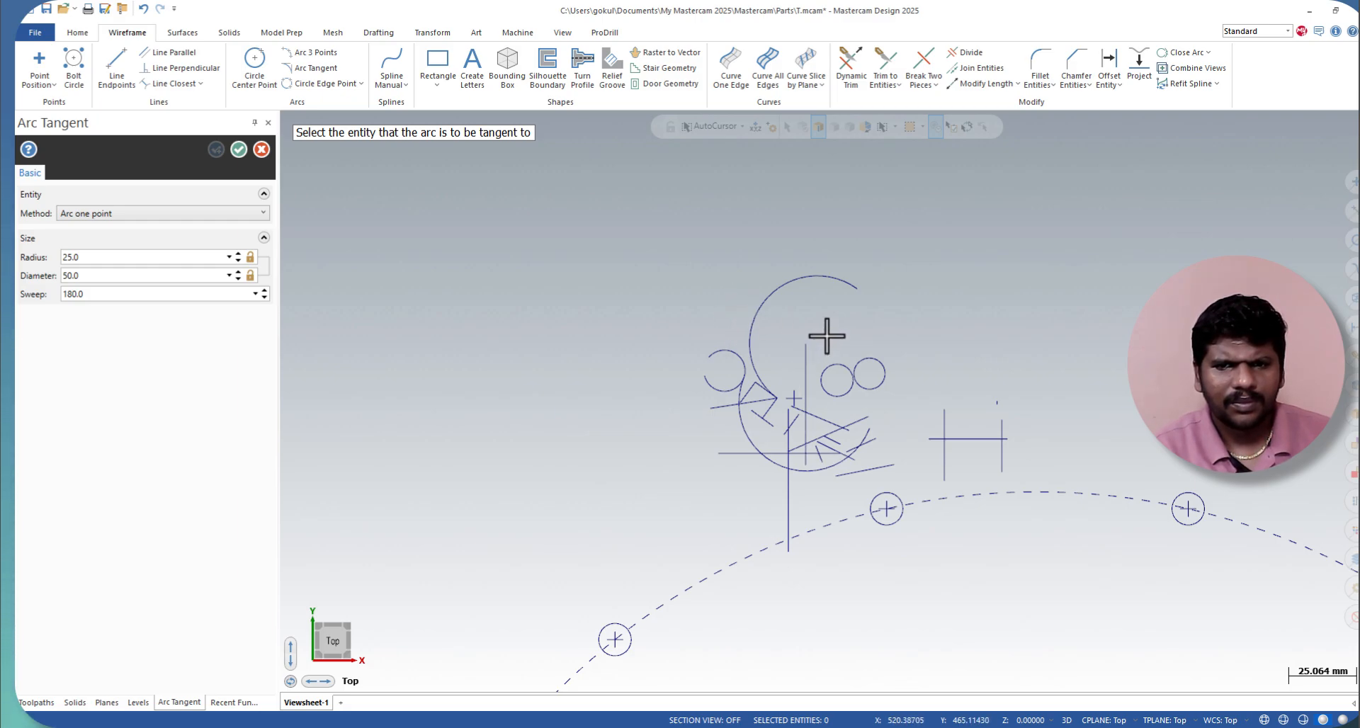
left_click(803, 271)
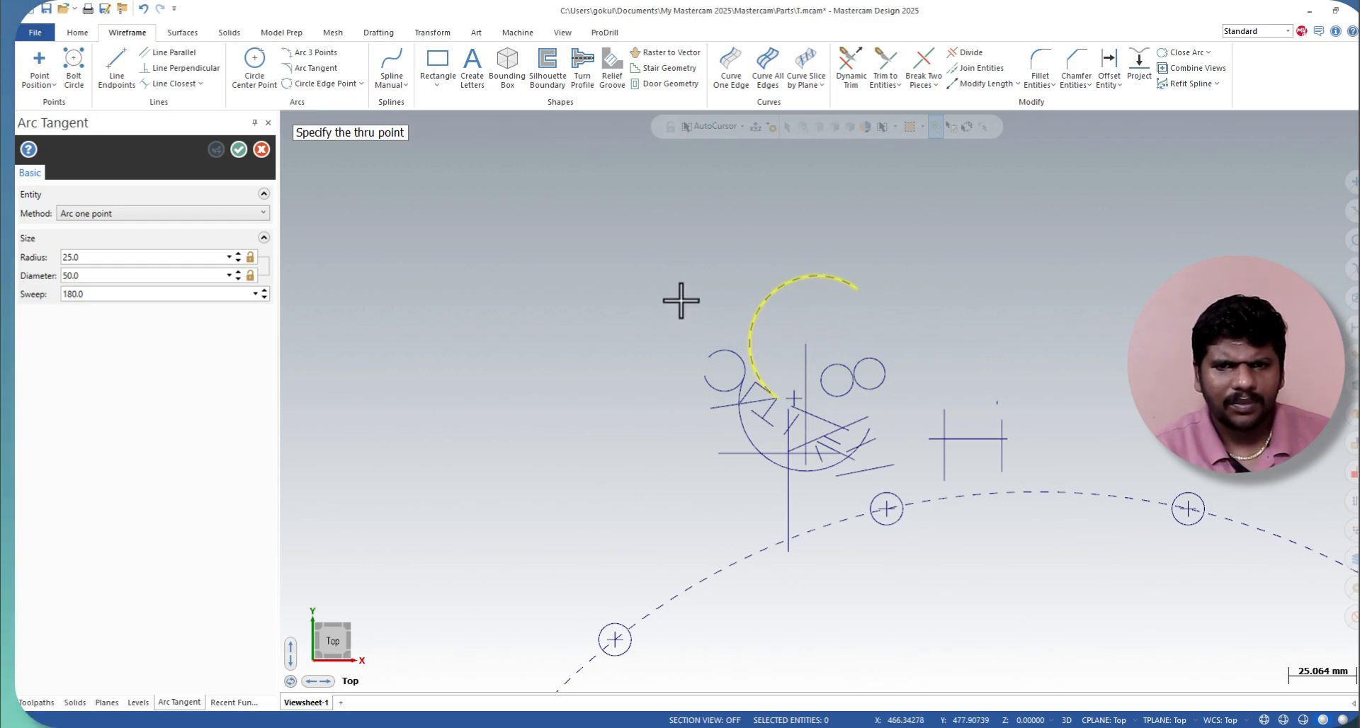
Step: Place a point in the empty area just outside the upper left of the large arc
left_click(40, 62)
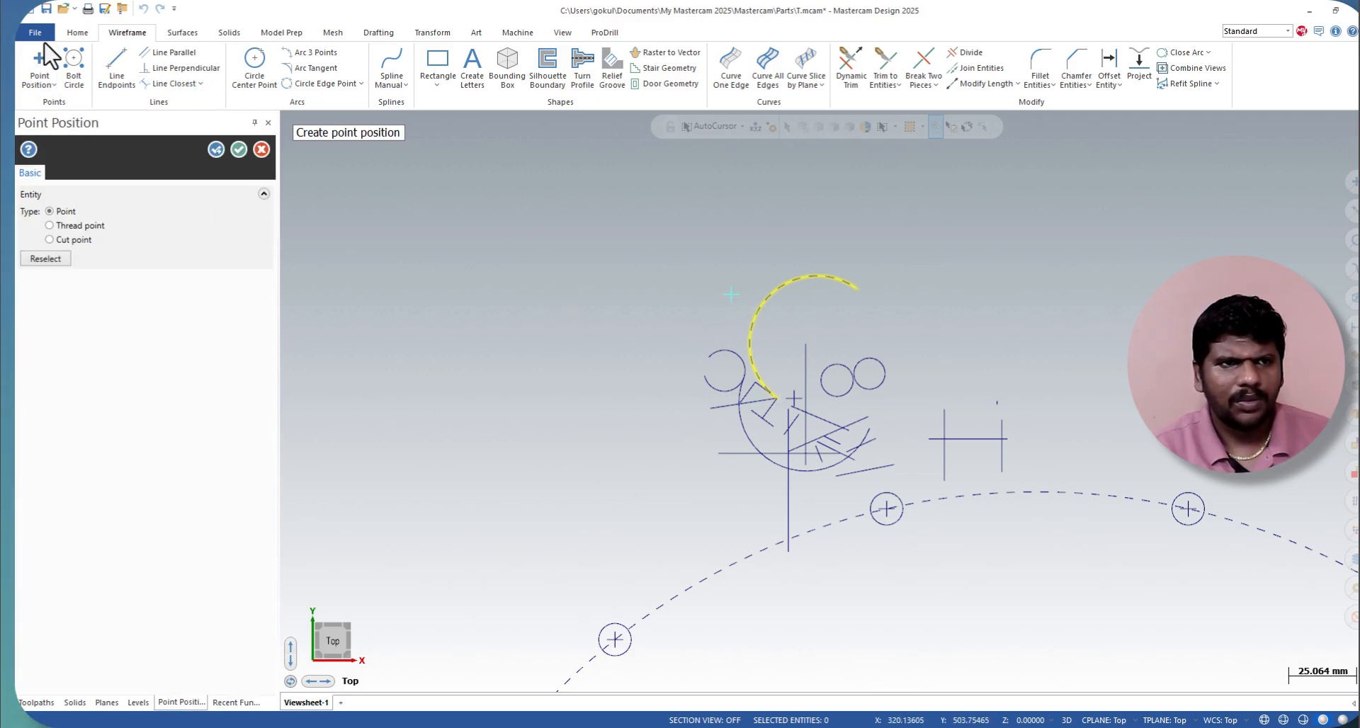
left_click(239, 148)
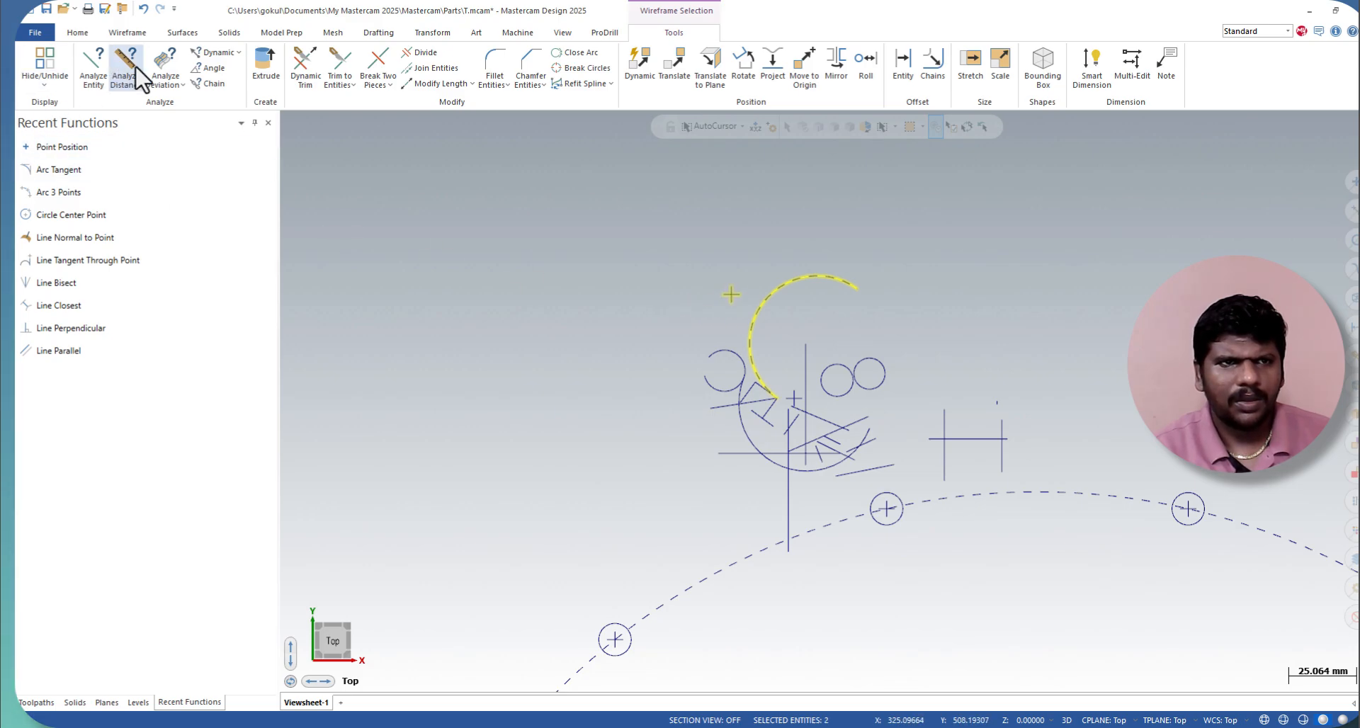
Step: Draw two circles by two edge points, one below the other left of the line and arc geometry, about 35.6 mm and 41.4 mm in diameter
left_click(145, 33)
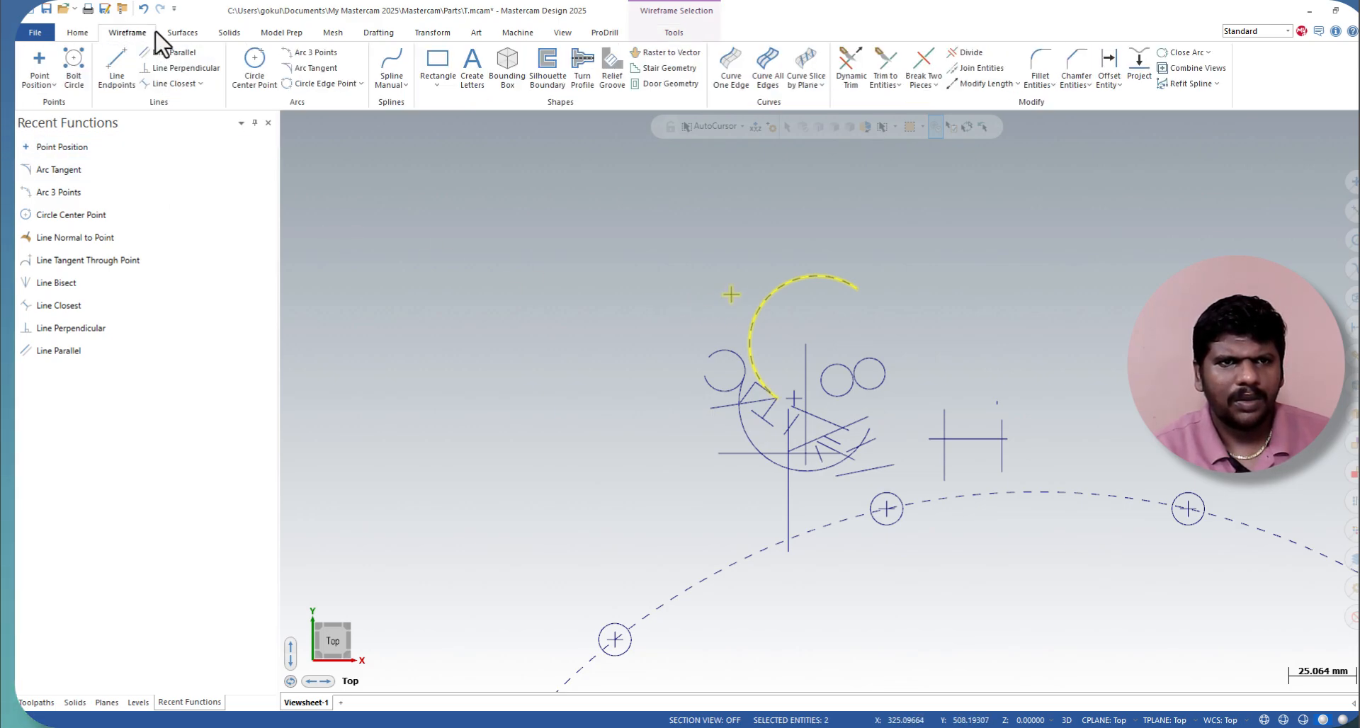
left_click(362, 83)
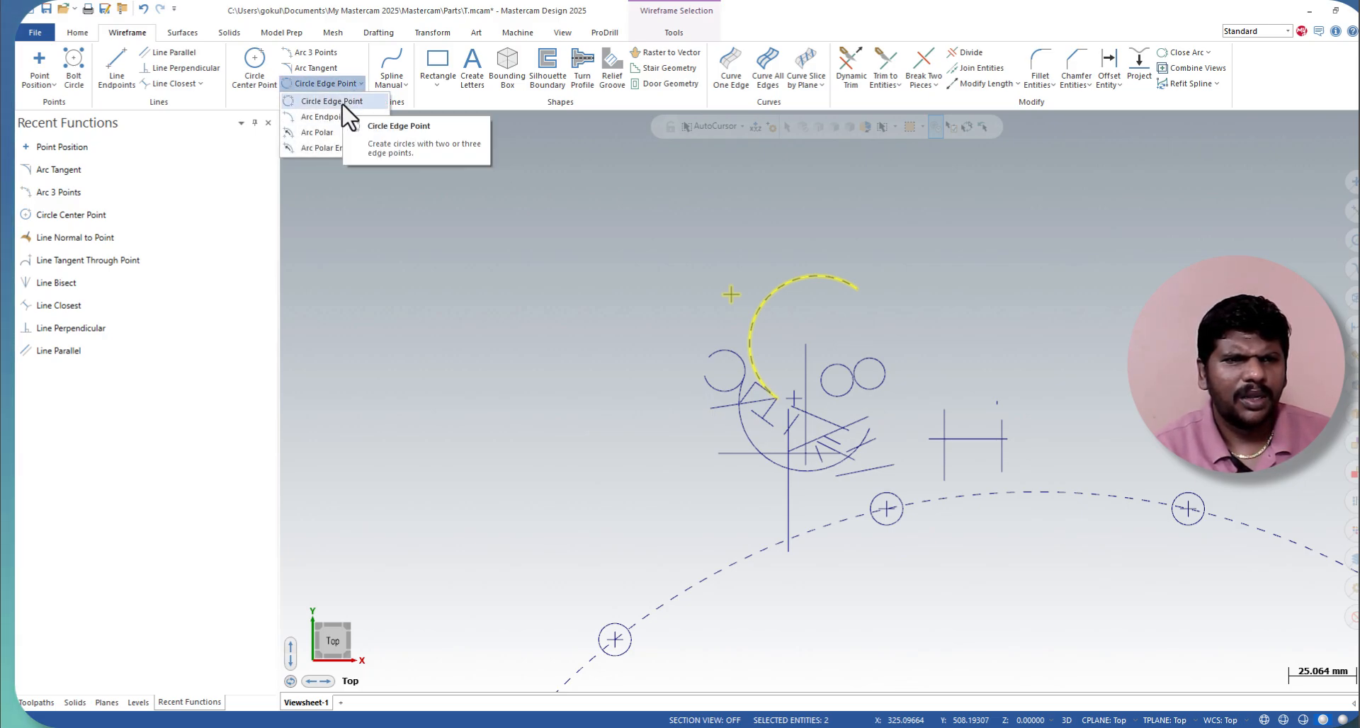
left_click(332, 101)
left_click(489, 419)
left_click(571, 367)
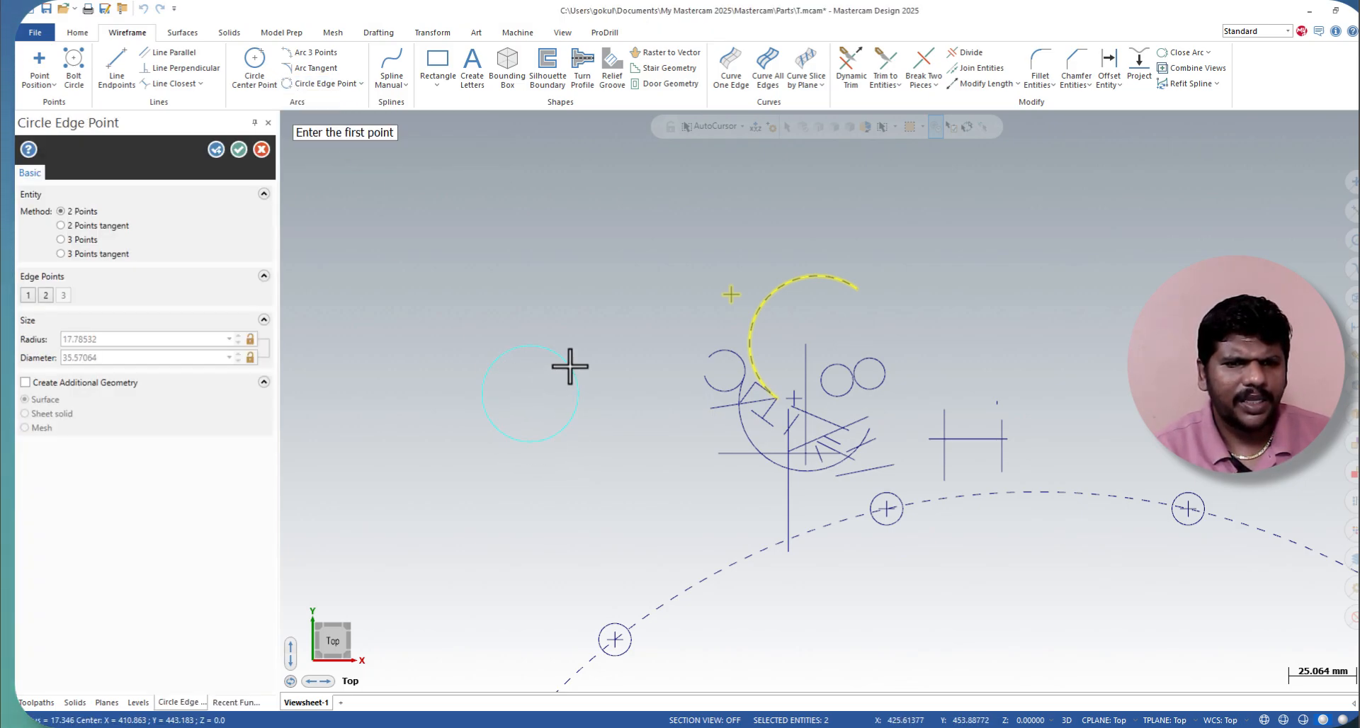
left_click(605, 480)
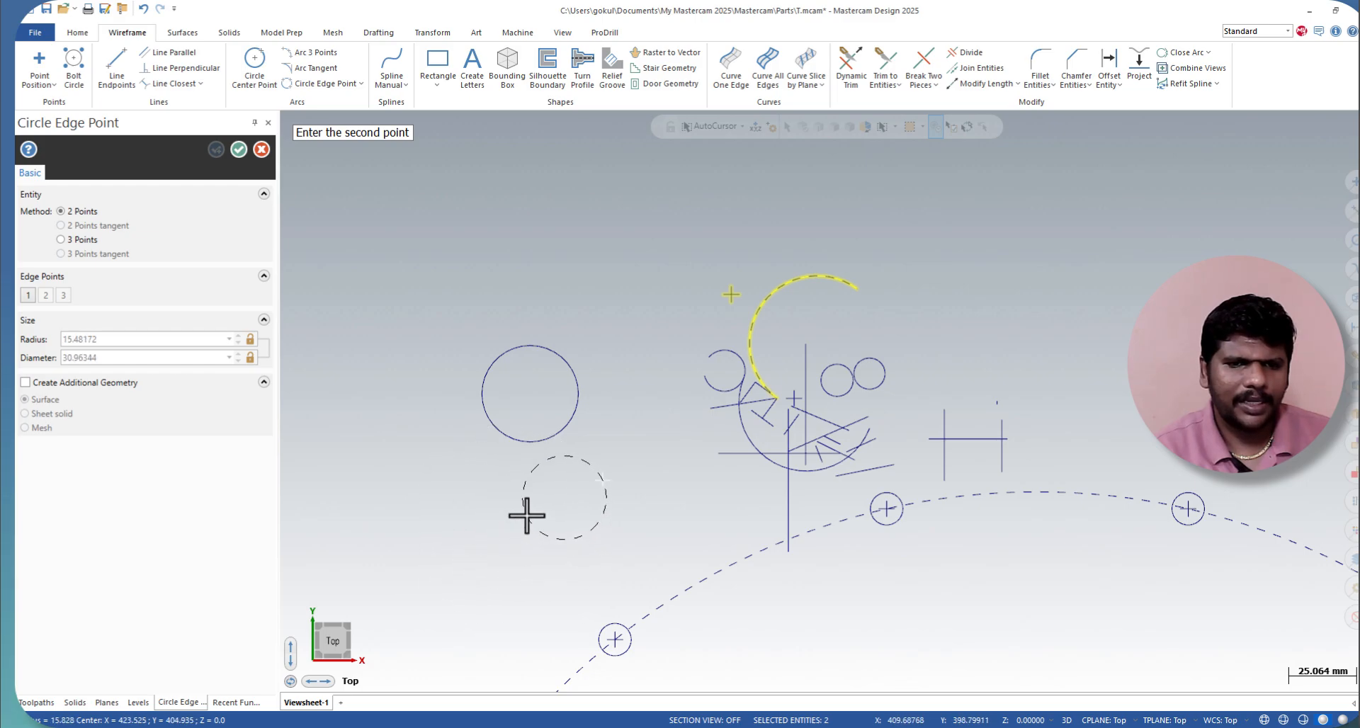
left_click(510, 547)
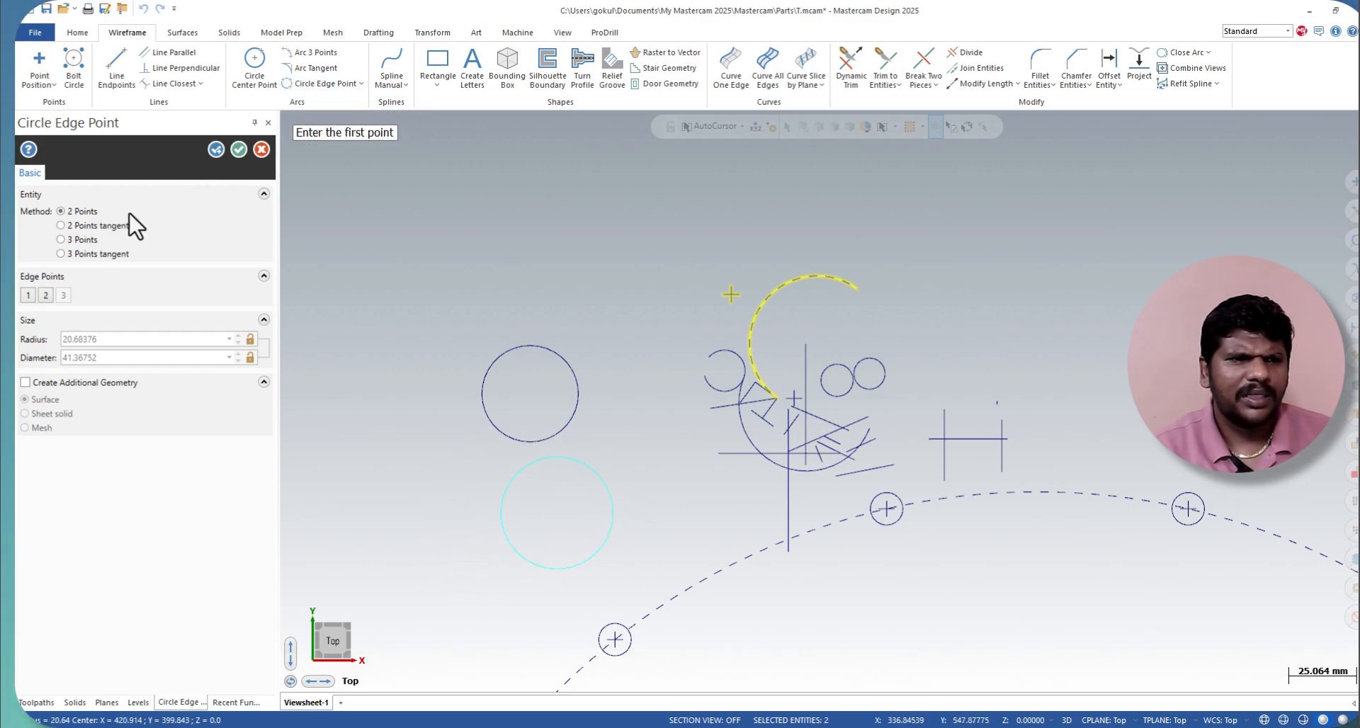
left_click(118, 227)
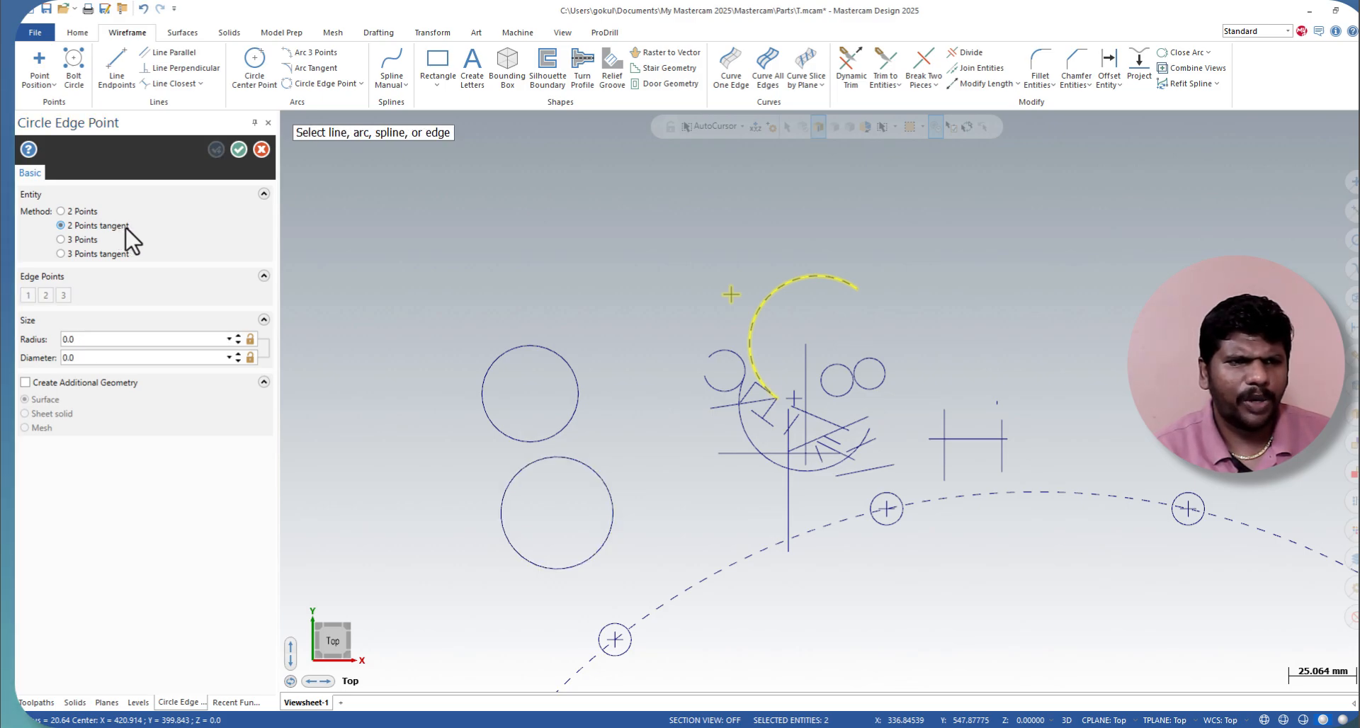
left_click(96, 255)
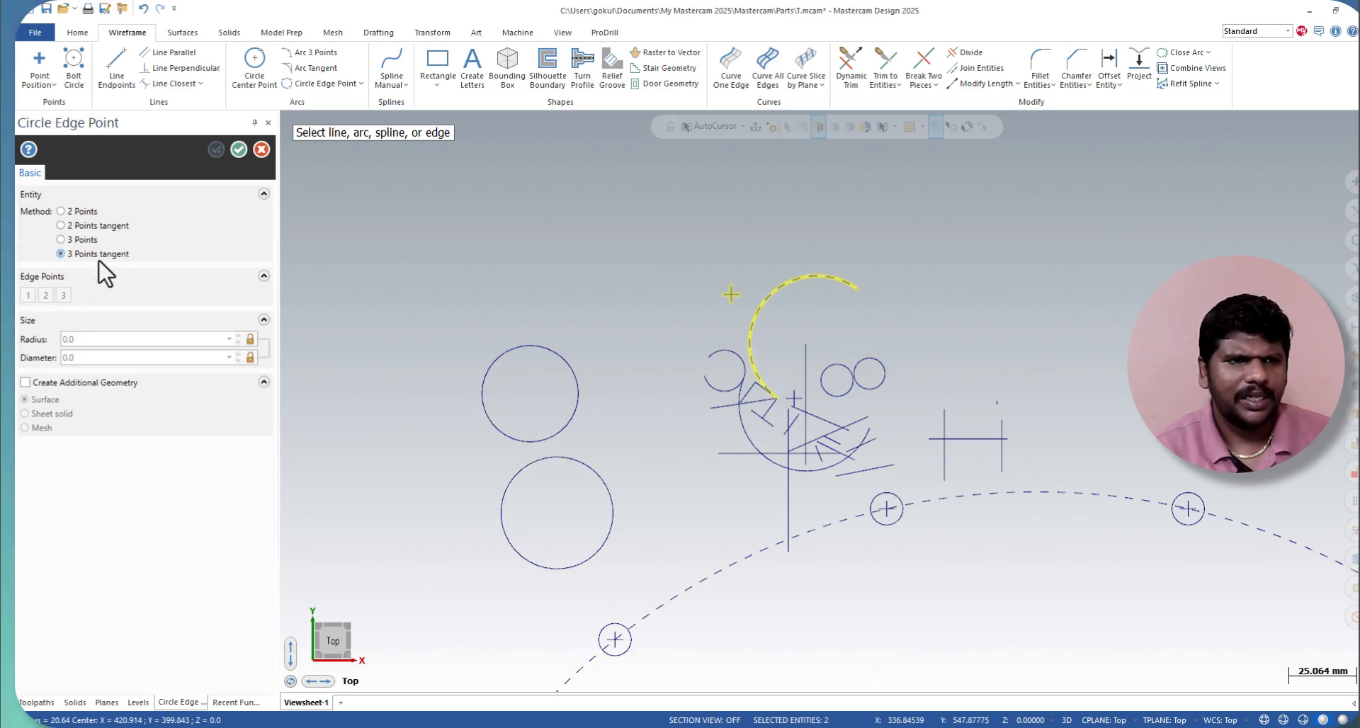
left_click(239, 150)
Step: Draw a closed manual spline through several points, looping across the line and arc geometry back to its start point
left_click(128, 32)
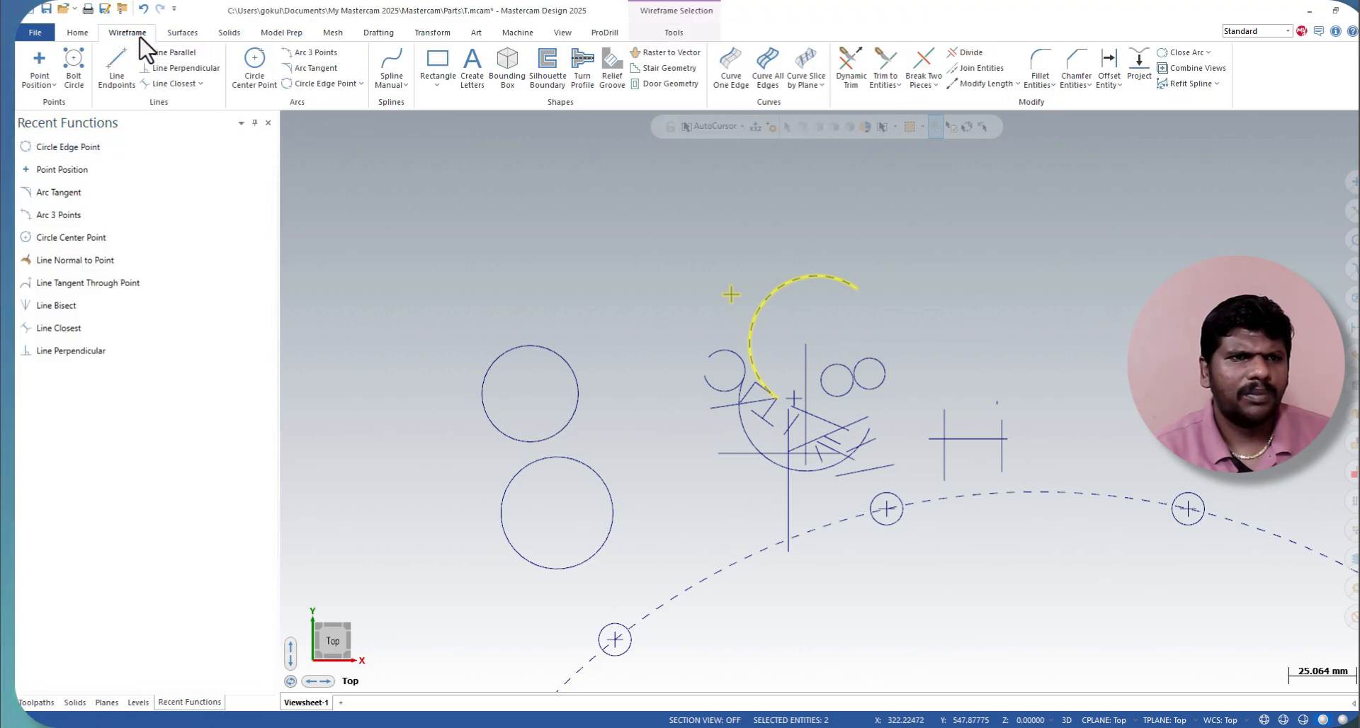
left_click(403, 87)
left_click(410, 99)
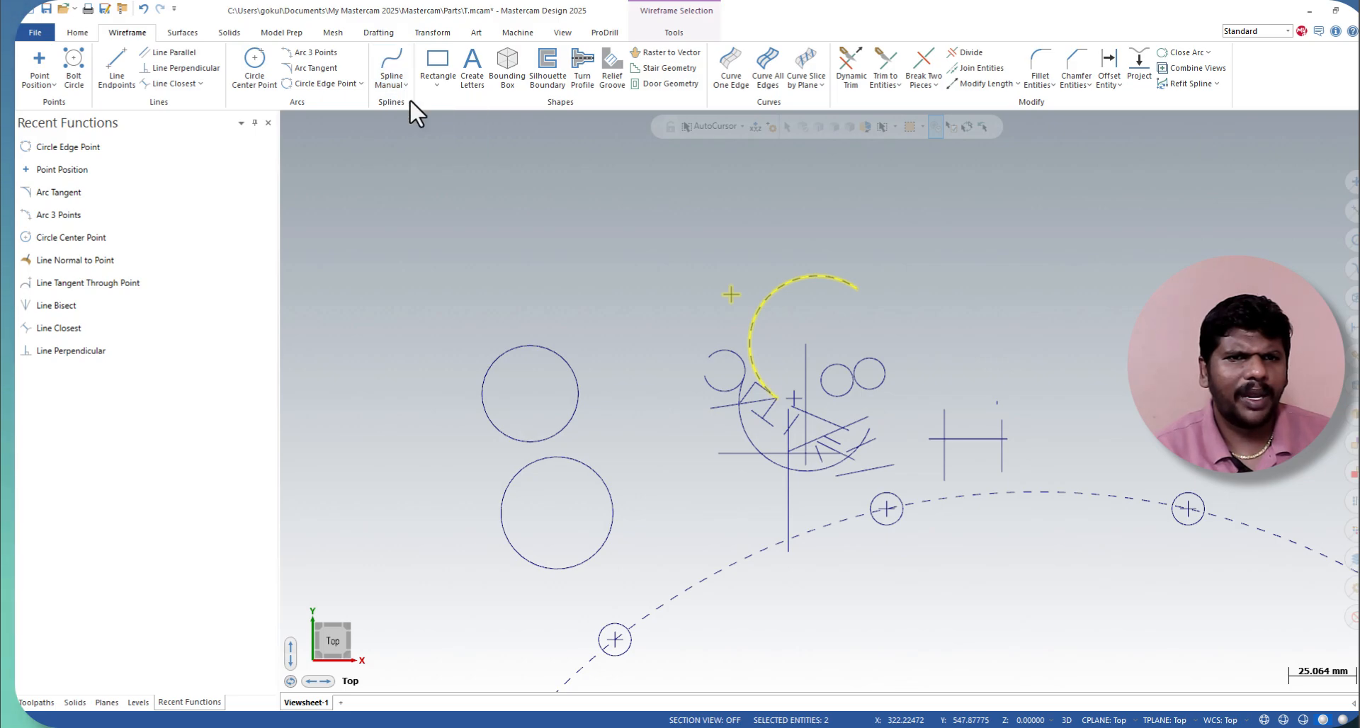
left_click(387, 317)
left_click(576, 270)
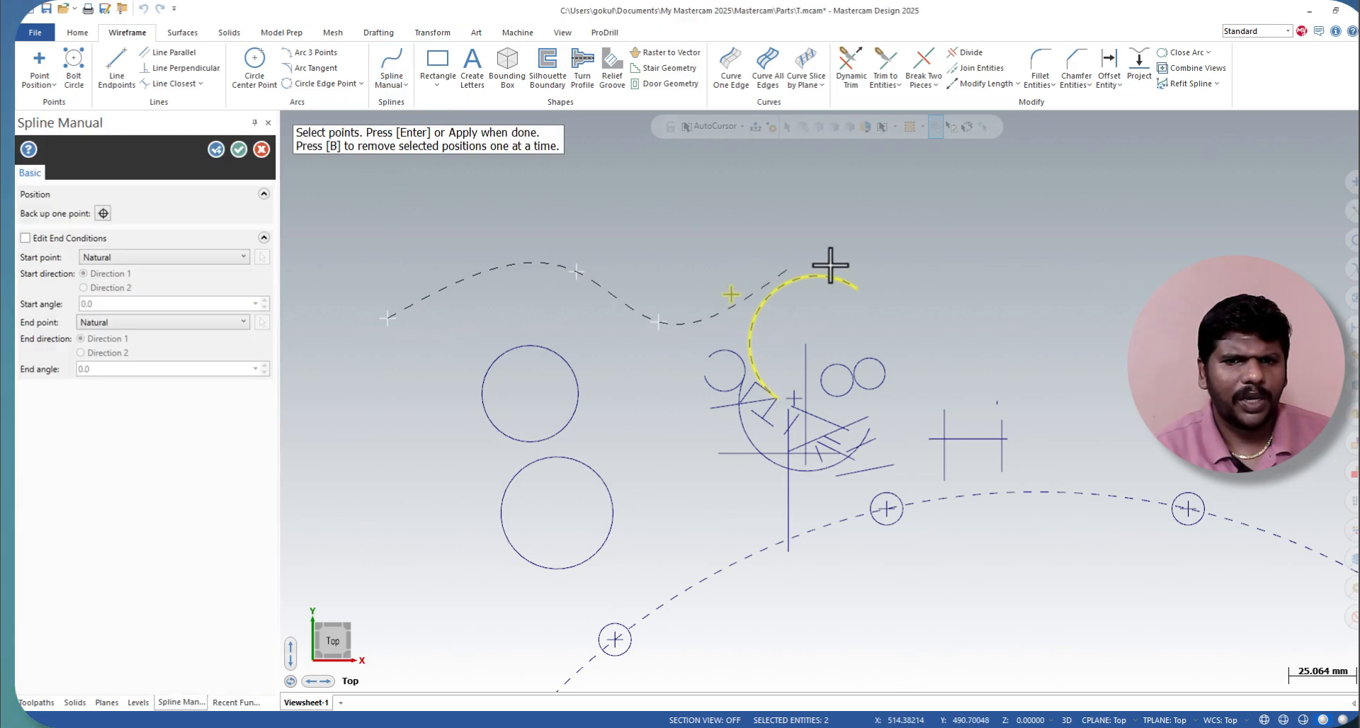
left_click(957, 270)
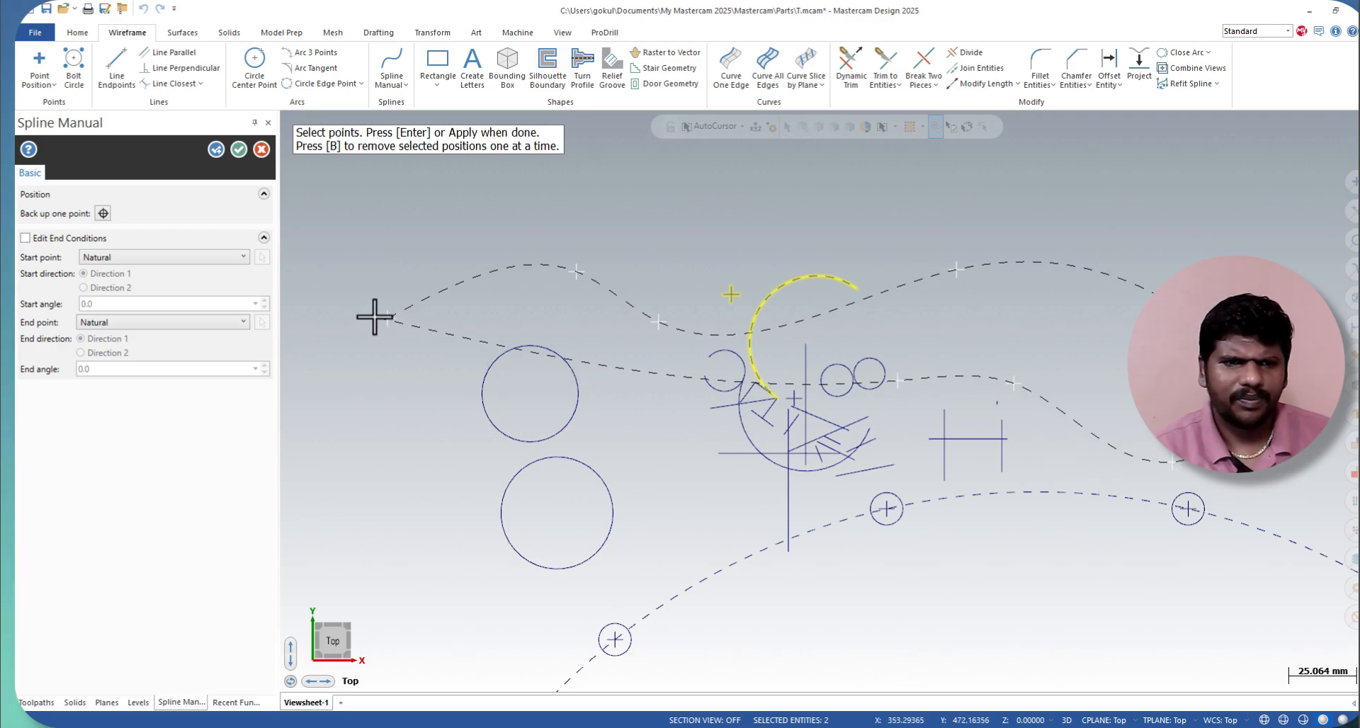
left_click(387, 319)
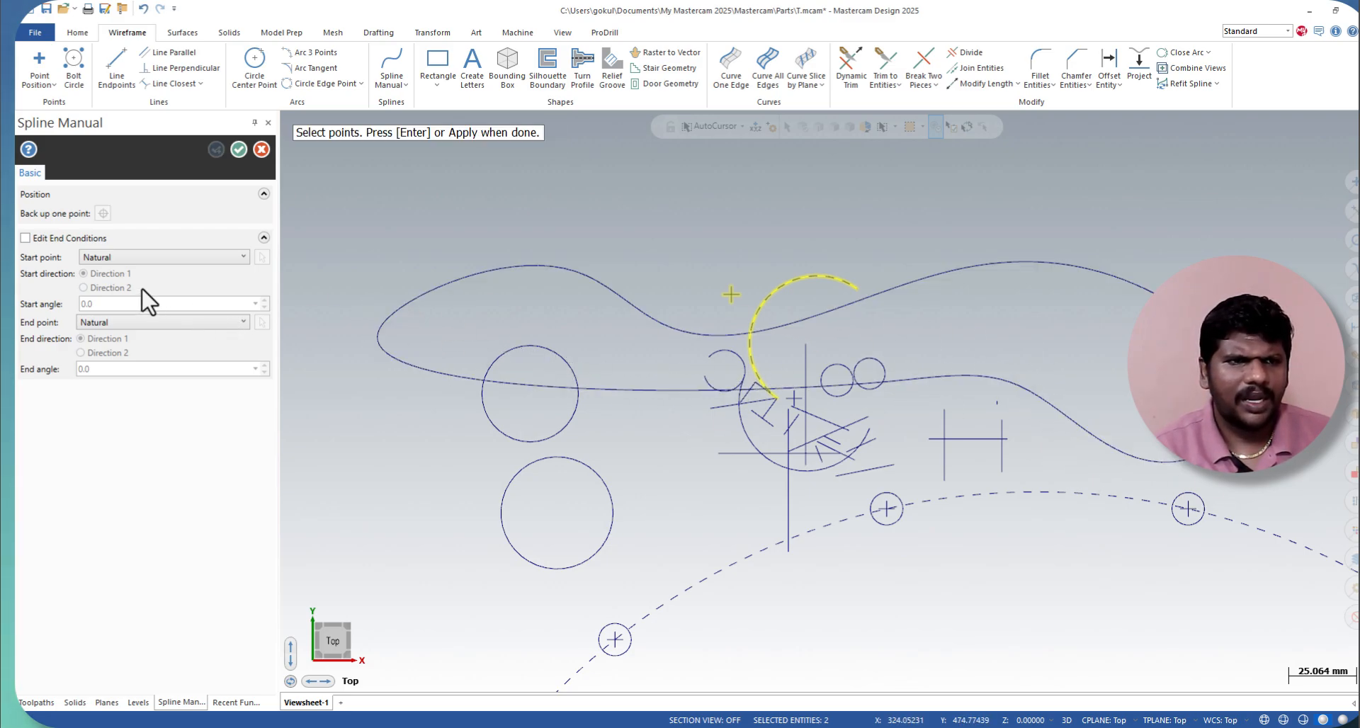
Step: Finish the closed spline with the Natural start condition and select the whole curve
left_click(182, 259)
left_click(183, 271)
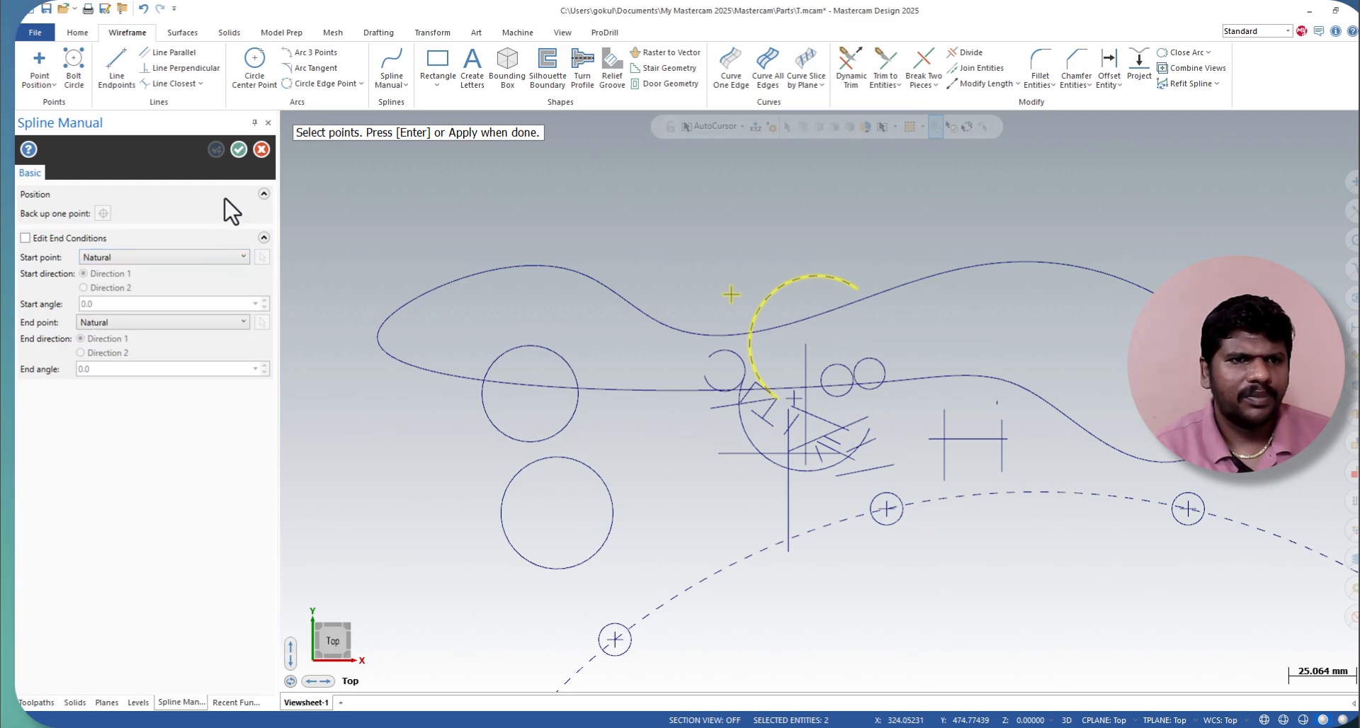
left_click(181, 259)
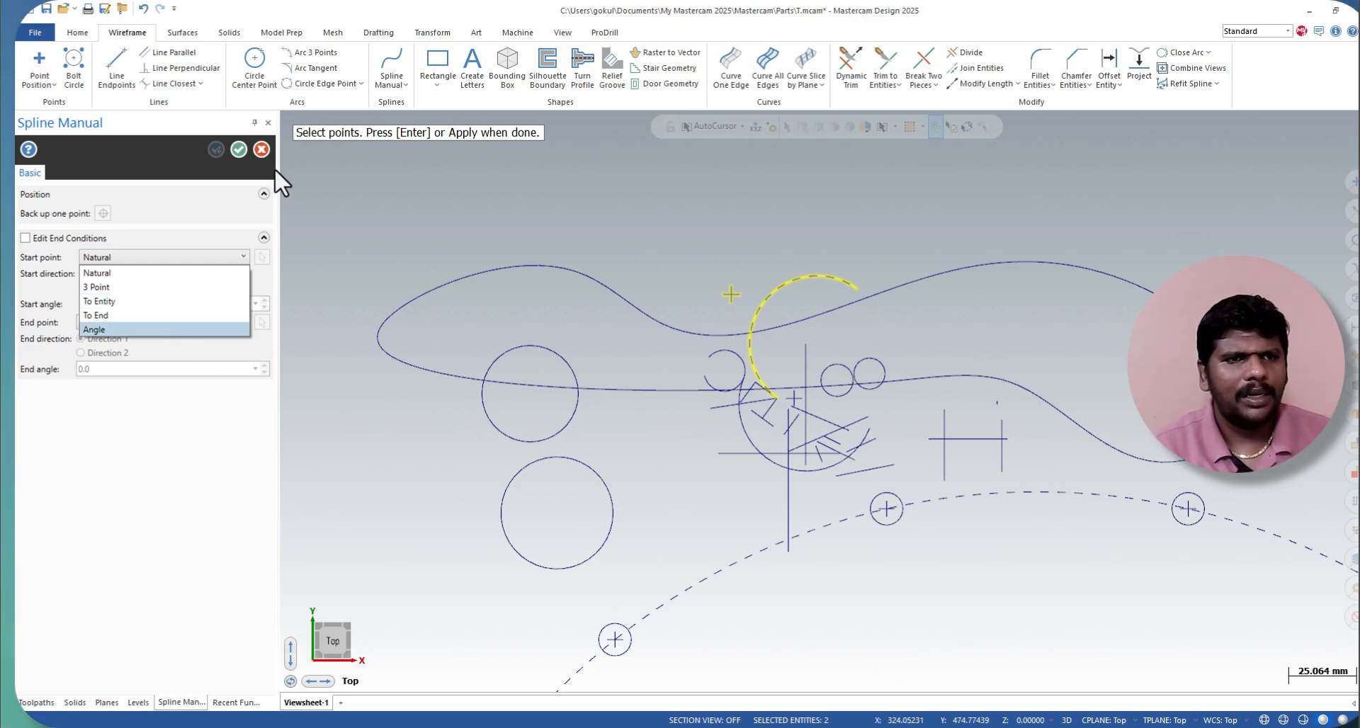
left_click(229, 147)
left_click(238, 149)
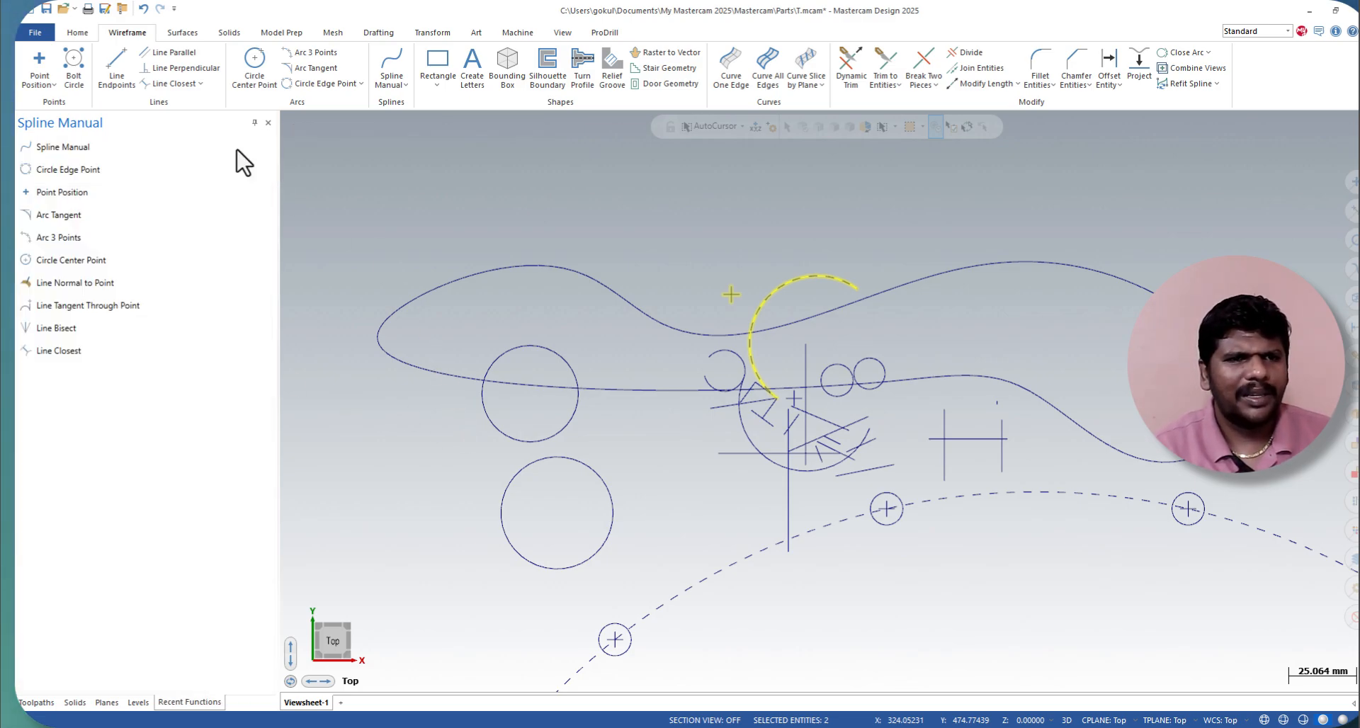
left_click(707, 391)
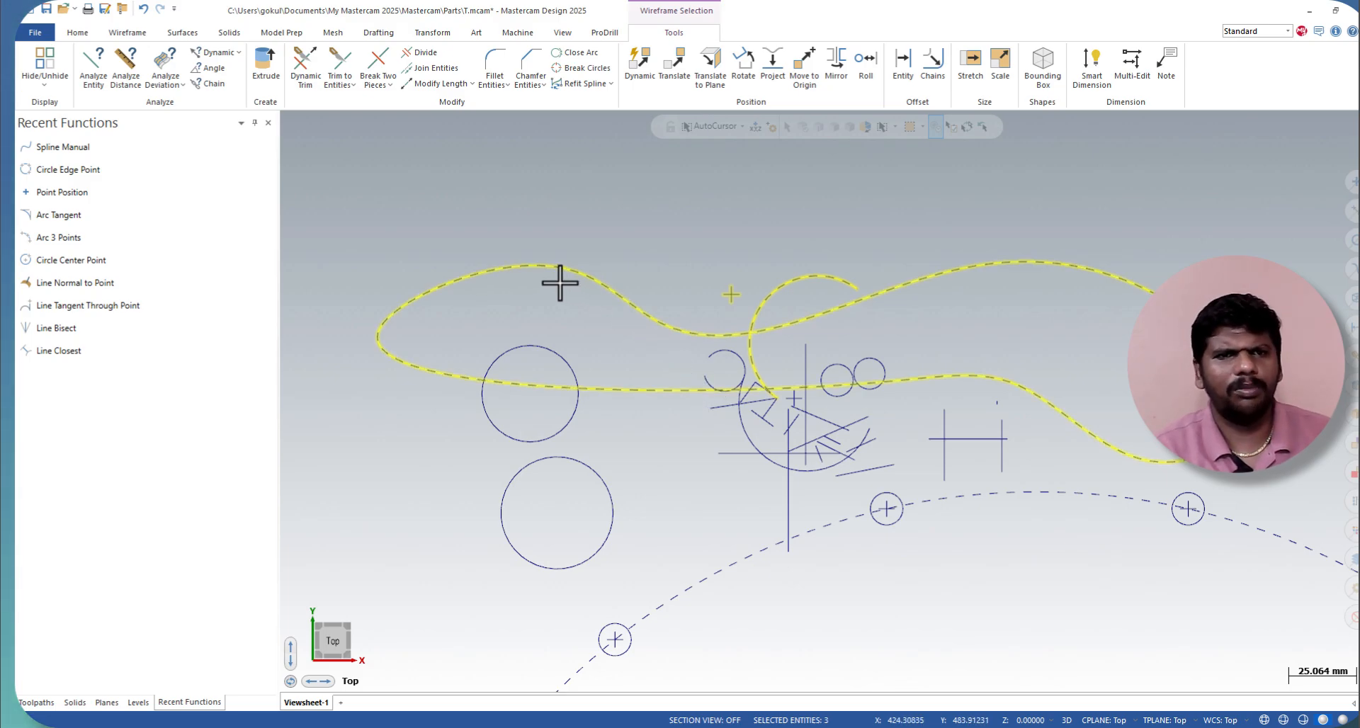
Step: Draw a two-corner rectangle about 79.4 mm wide and 36.8 mm high over the spline's upper left end
left_click(121, 33)
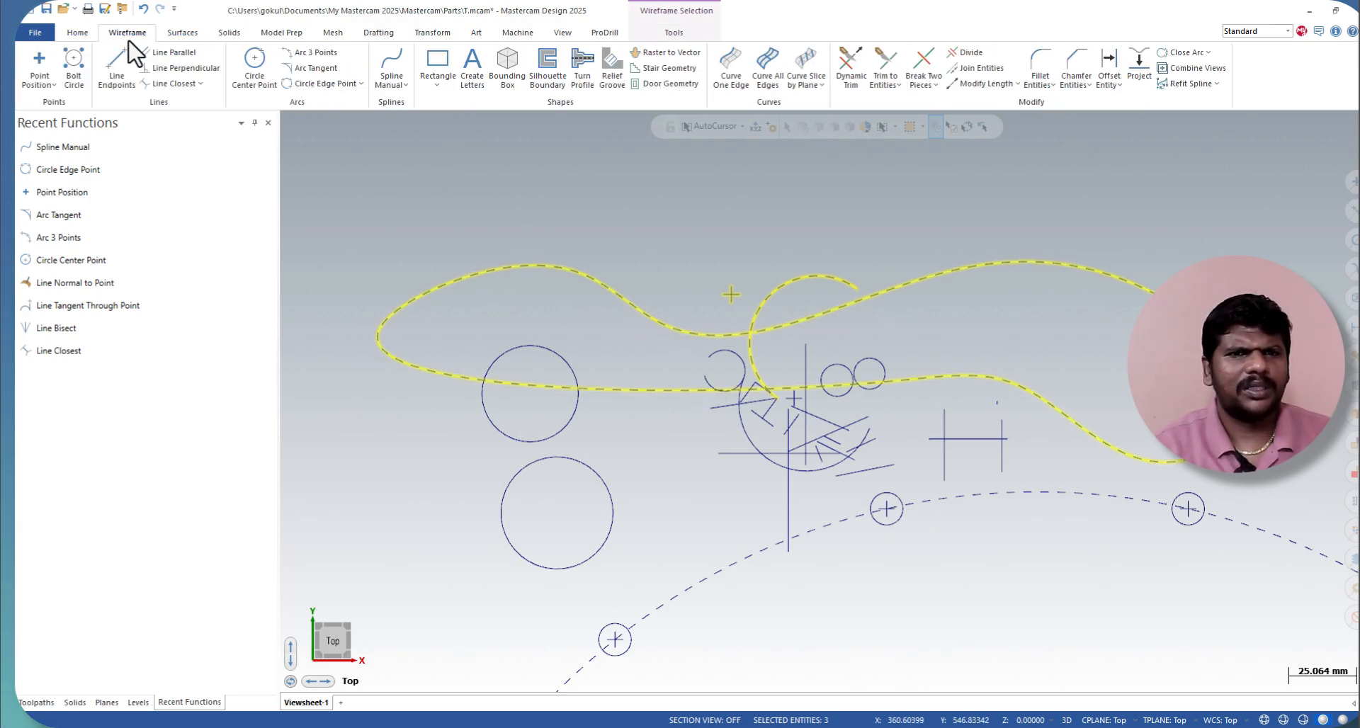
left_click(437, 83)
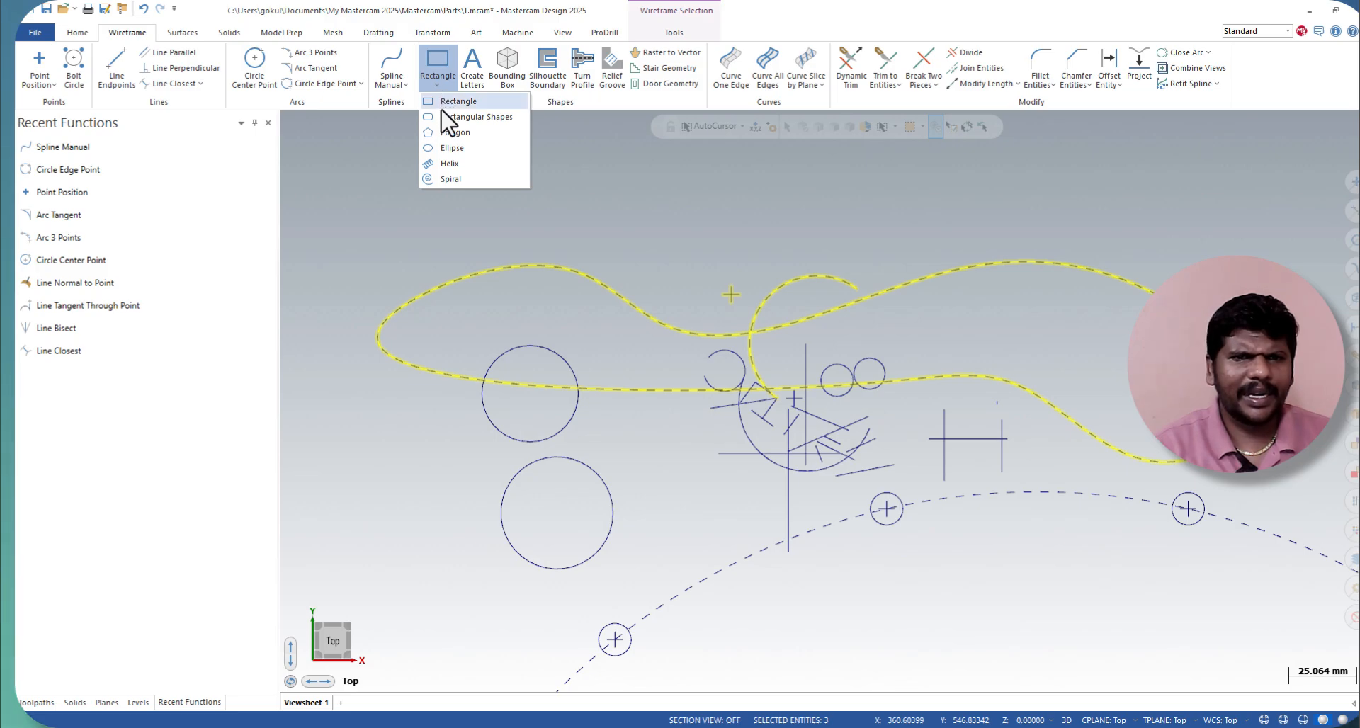
left_click(459, 101)
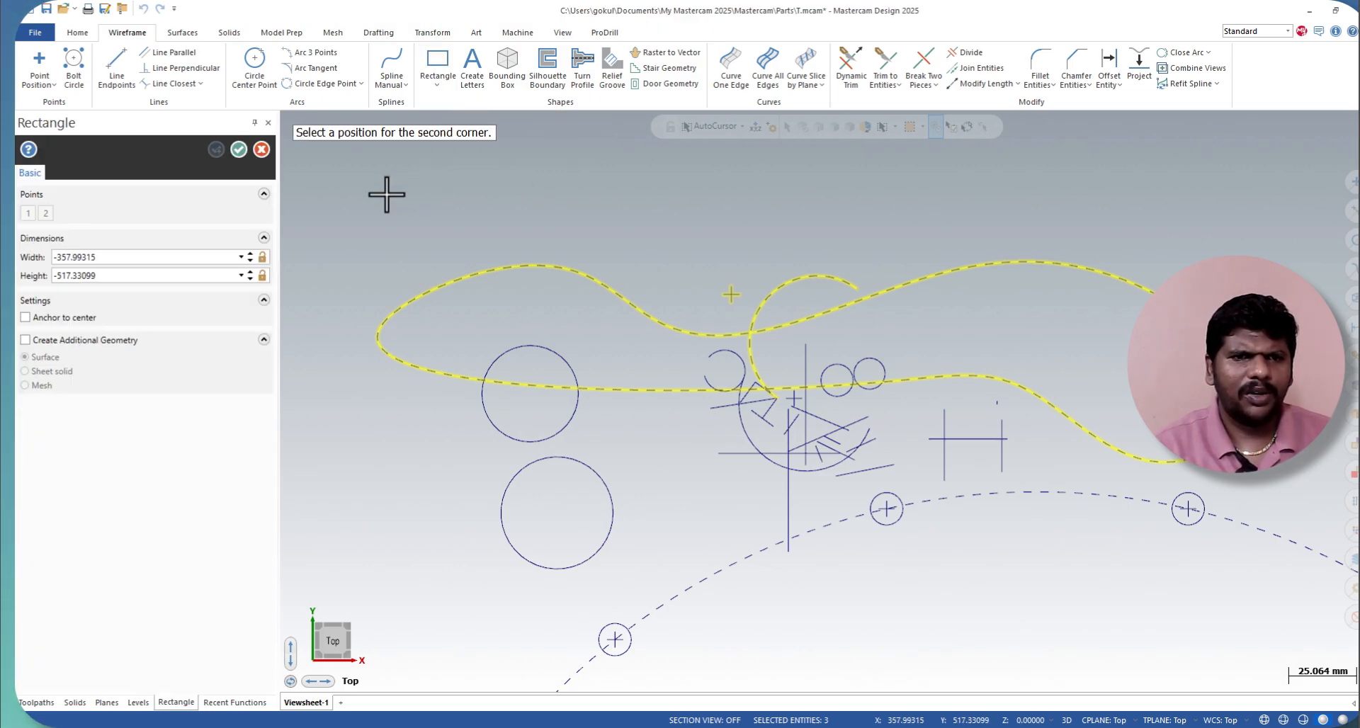
left_click(601, 293)
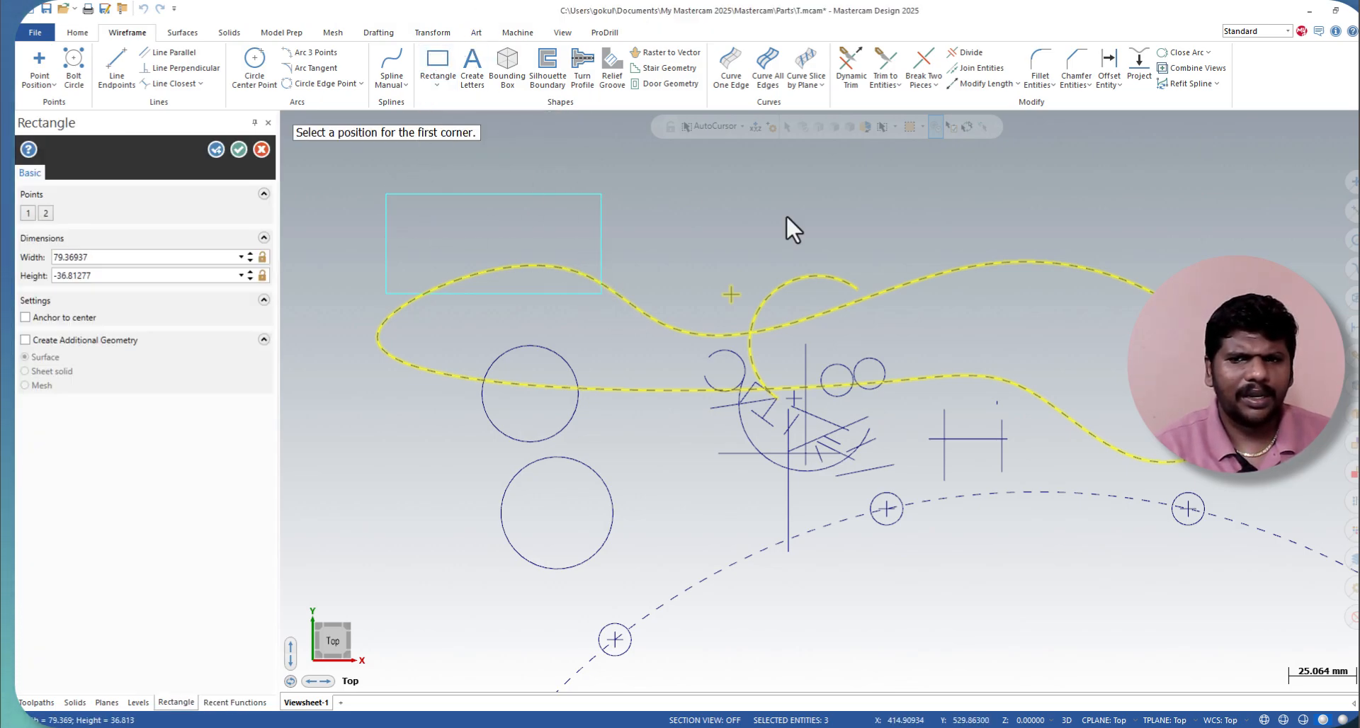
scroll(793, 228, "down", 5)
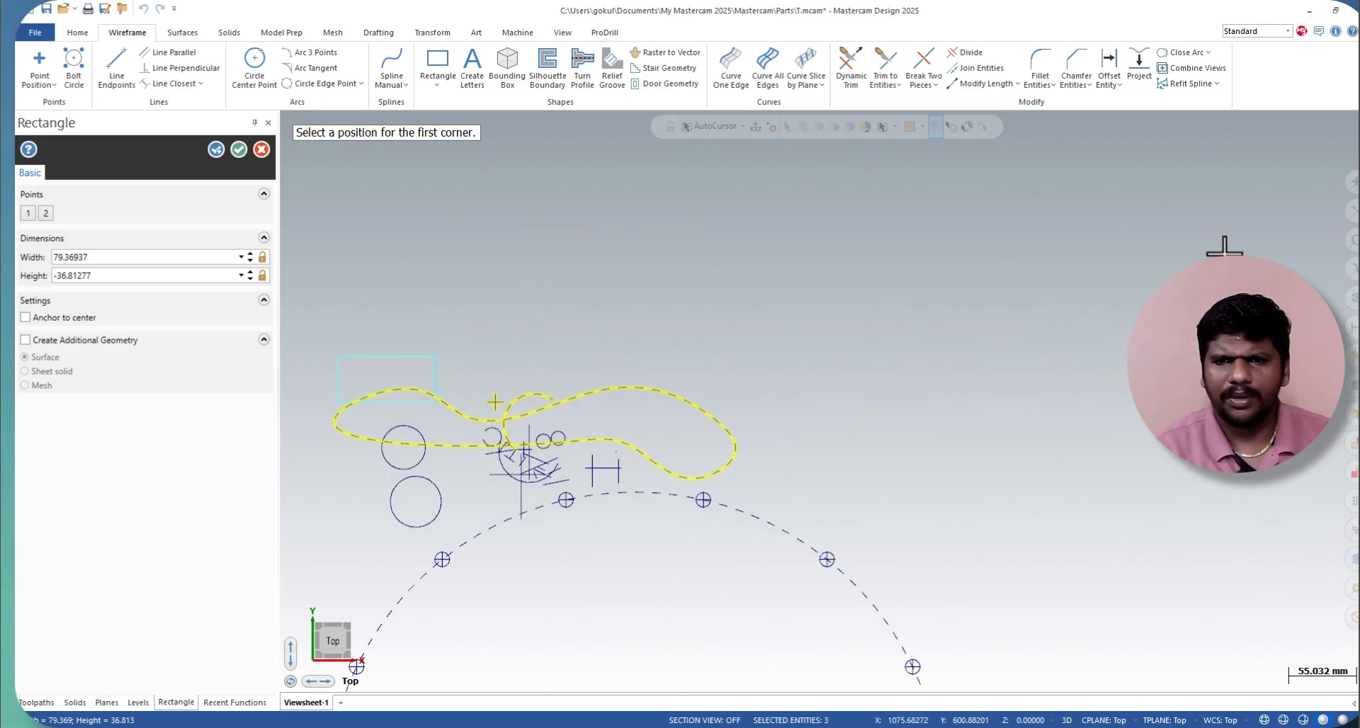
scroll(1232, 256, "up", 4)
left_click(437, 84)
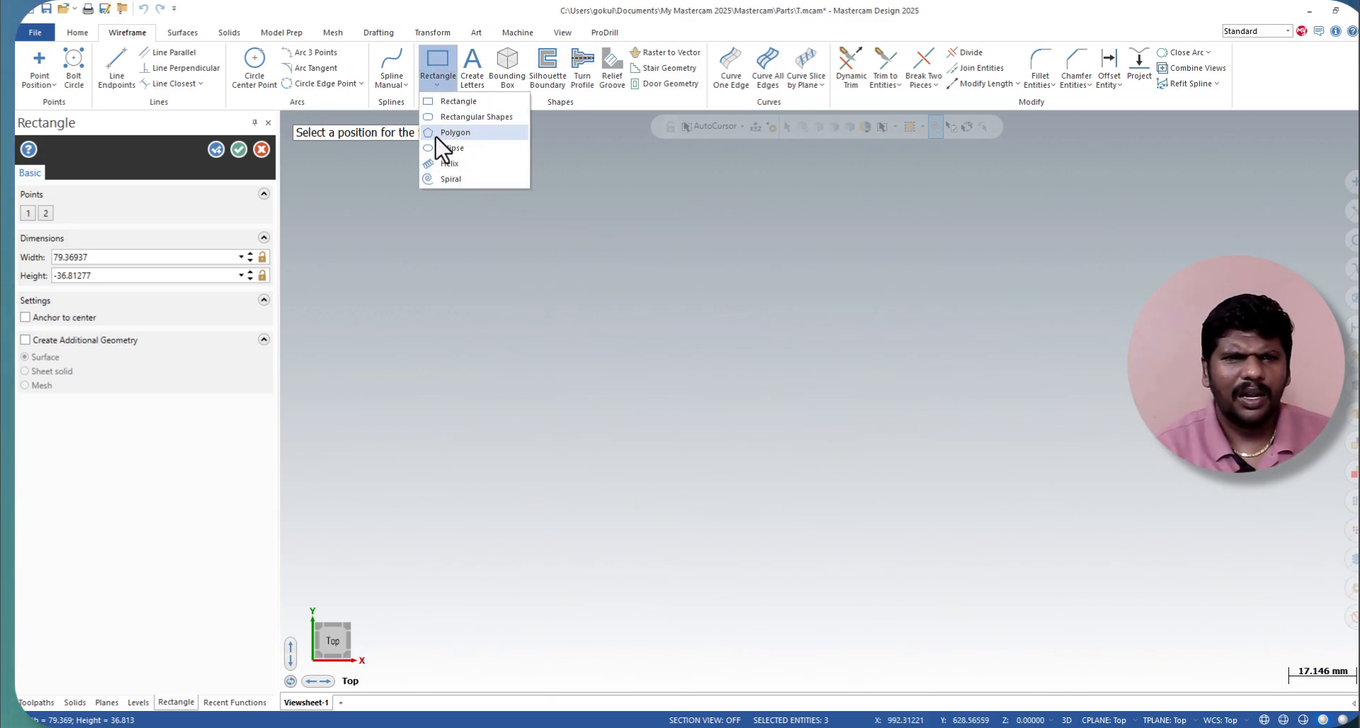
left_click(441, 117)
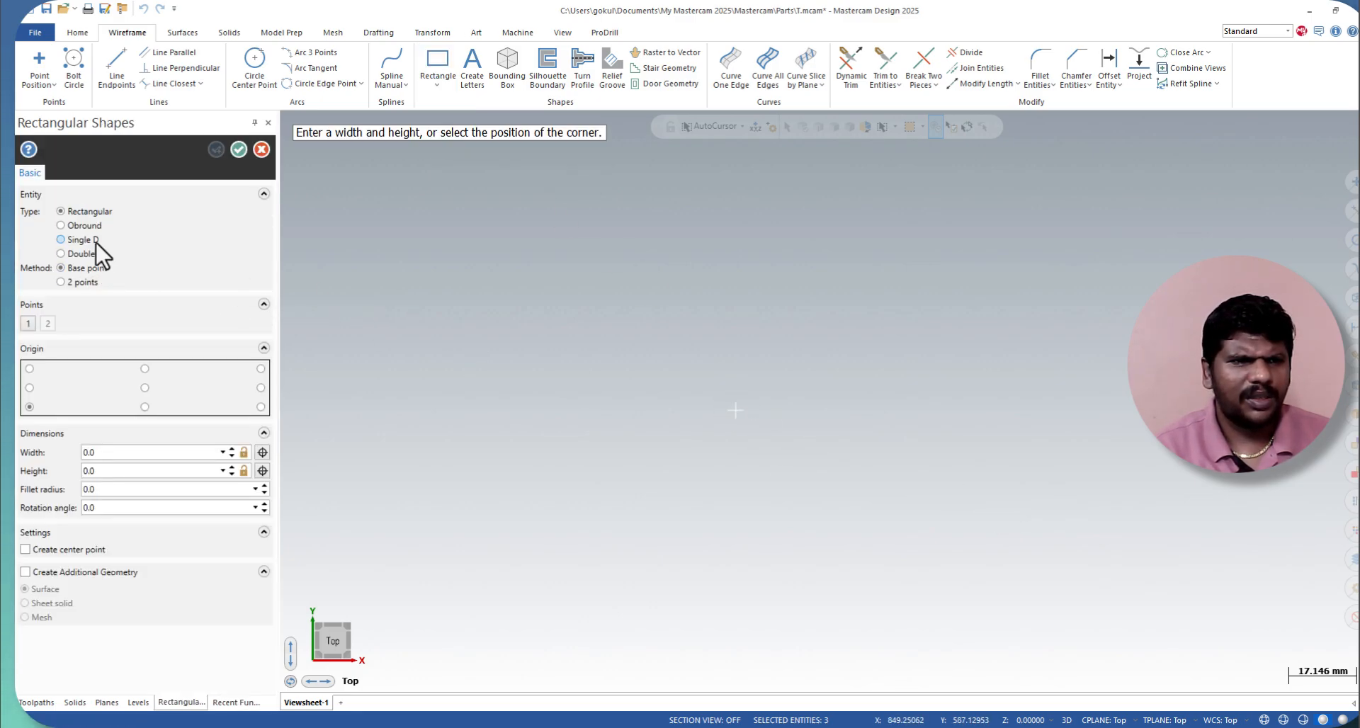
left_click(85, 227)
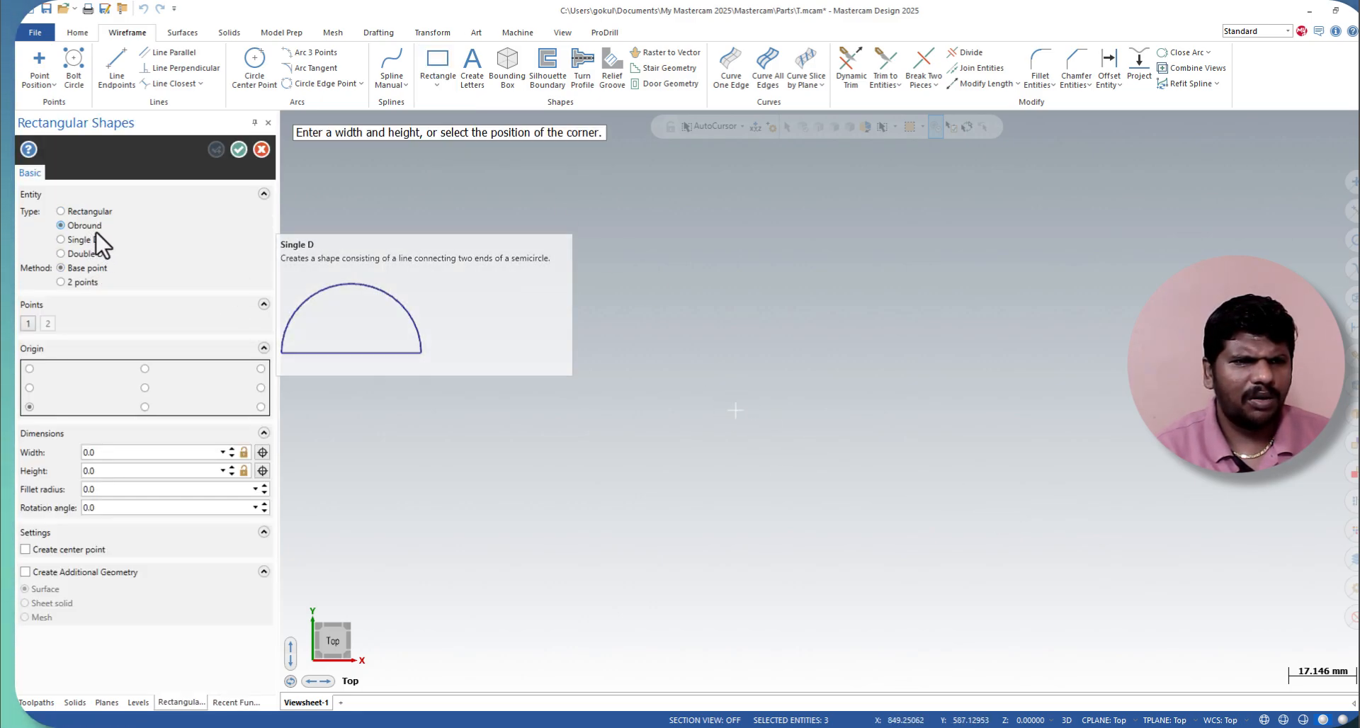
left_click(98, 243)
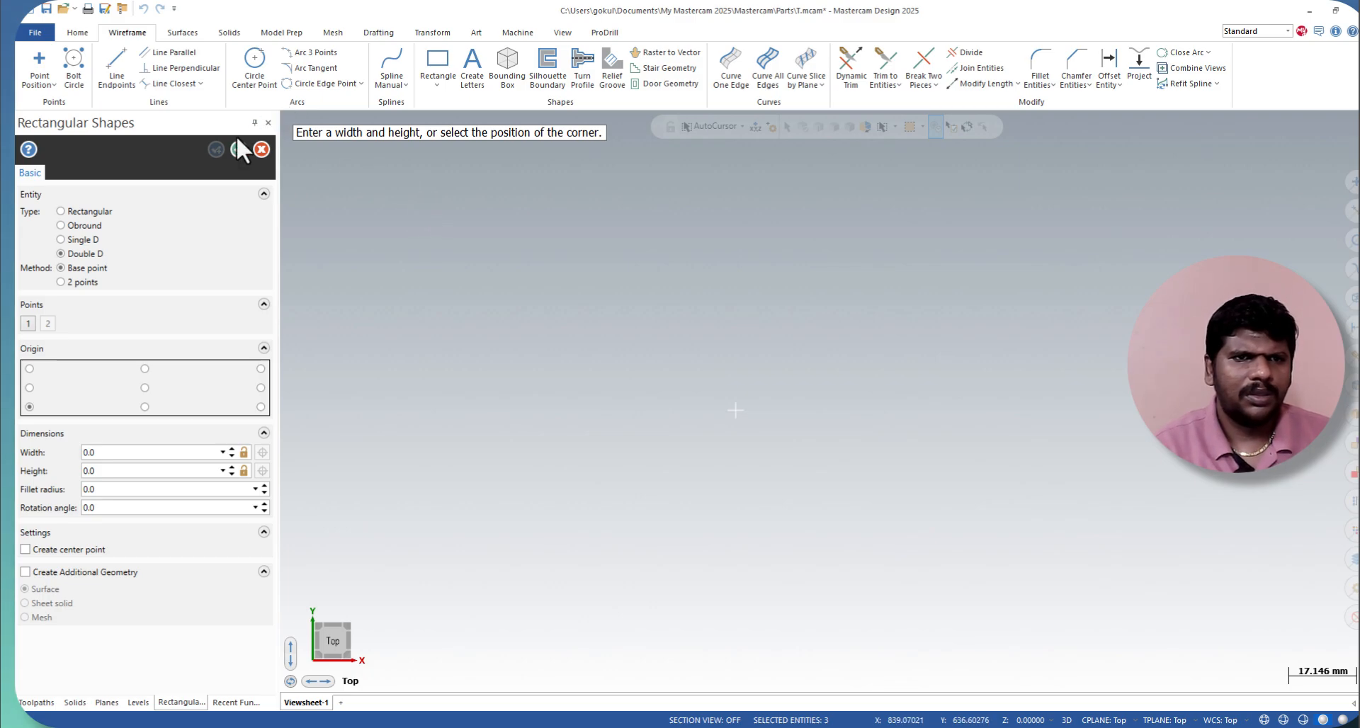
left_click(261, 146)
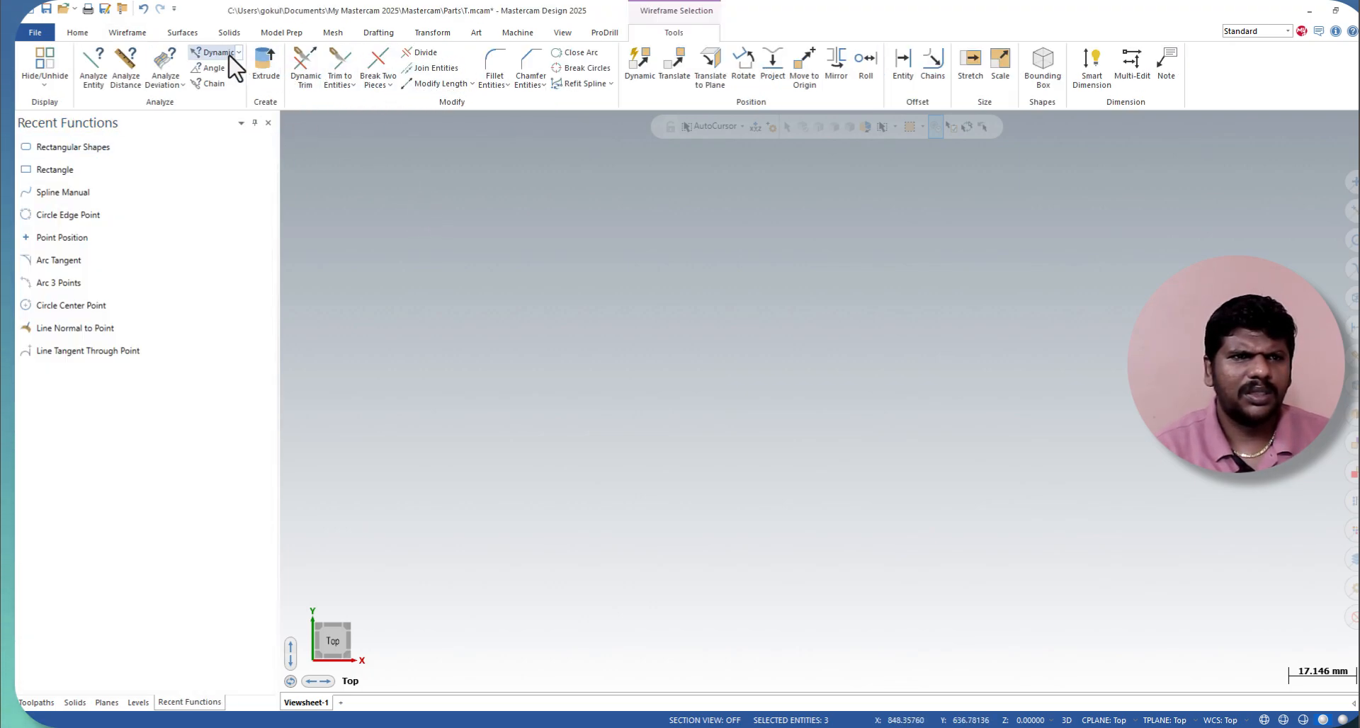
Step: Create a six-sided flat-radius polygon of about 29.7 mm radius in the empty area, rotated about -4.9 degrees
left_click(128, 33)
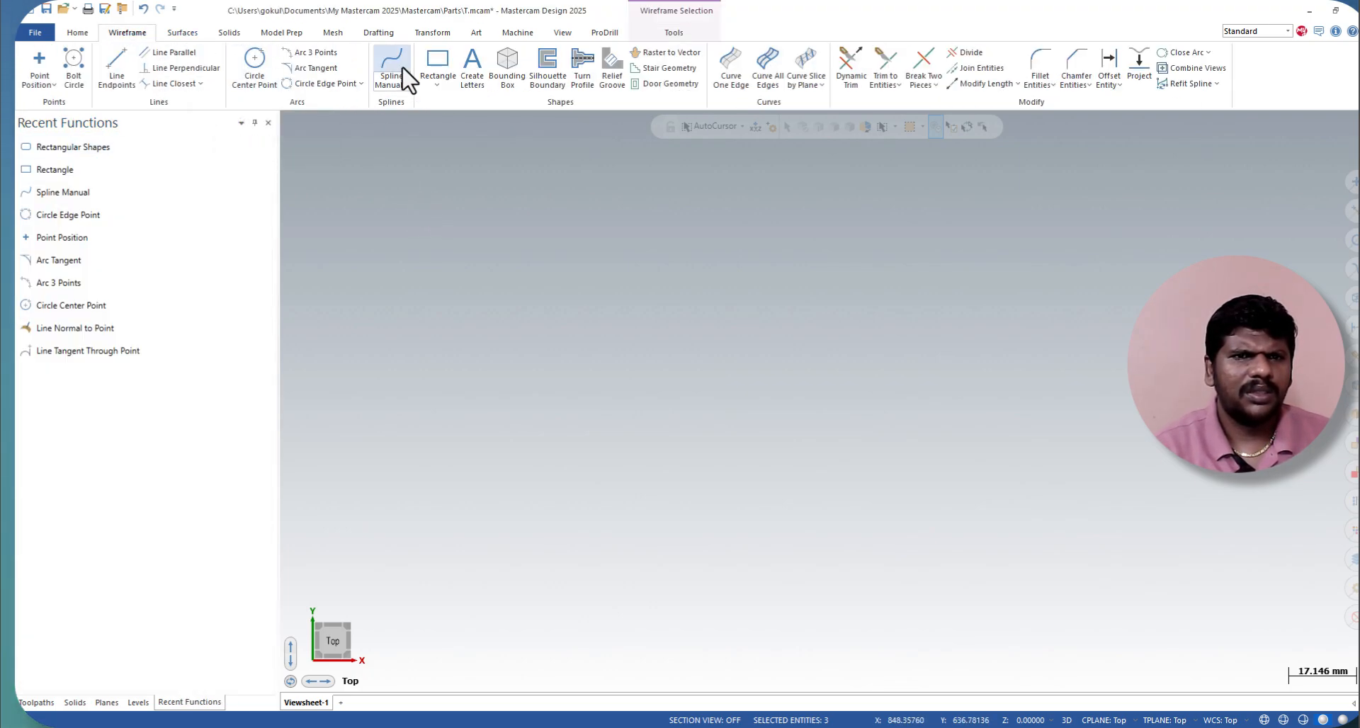
left_click(448, 87)
left_click(452, 145)
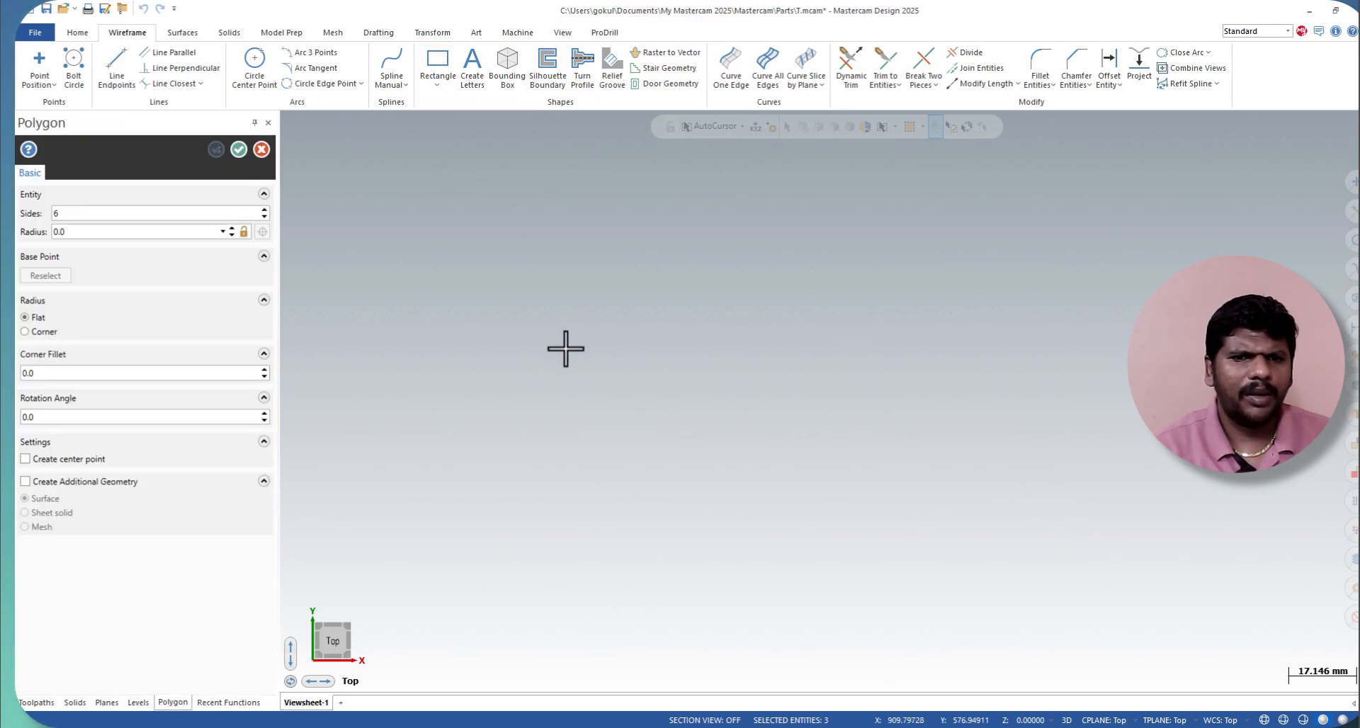
left_click(565, 349)
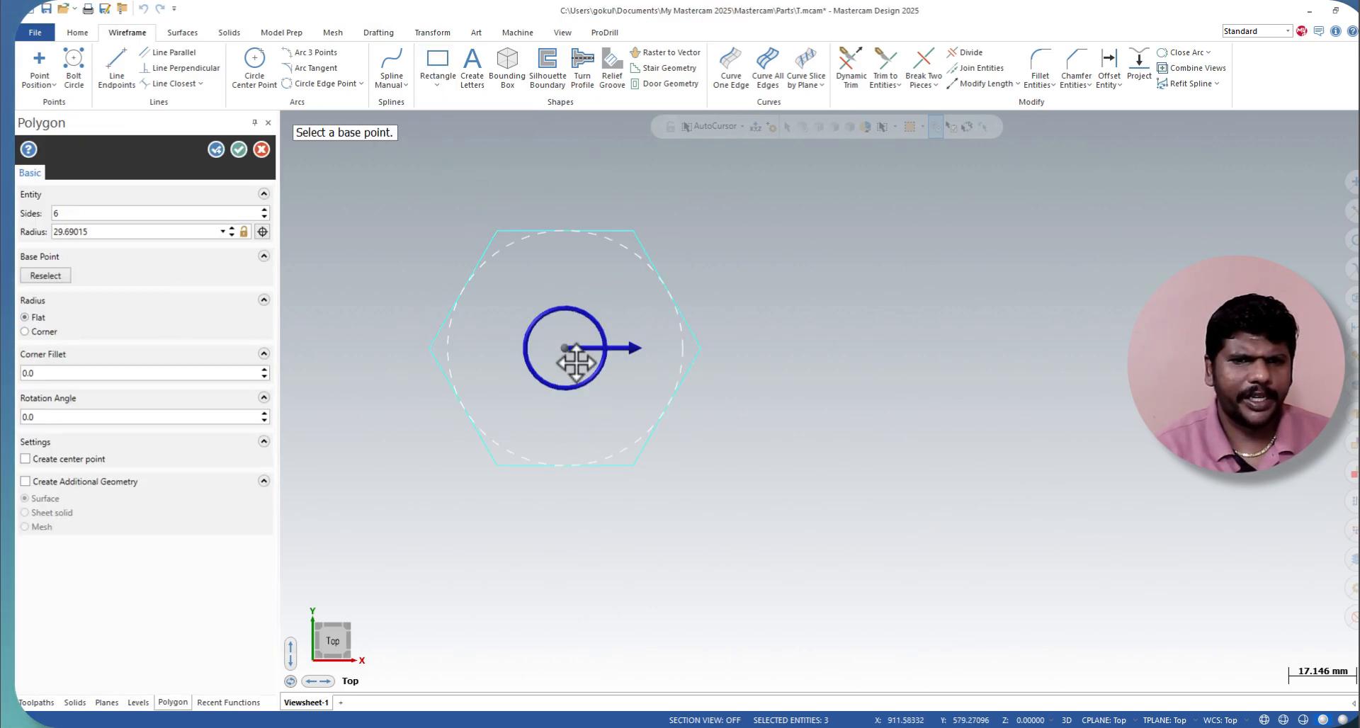
left_click_drag(608, 371, 786, 367)
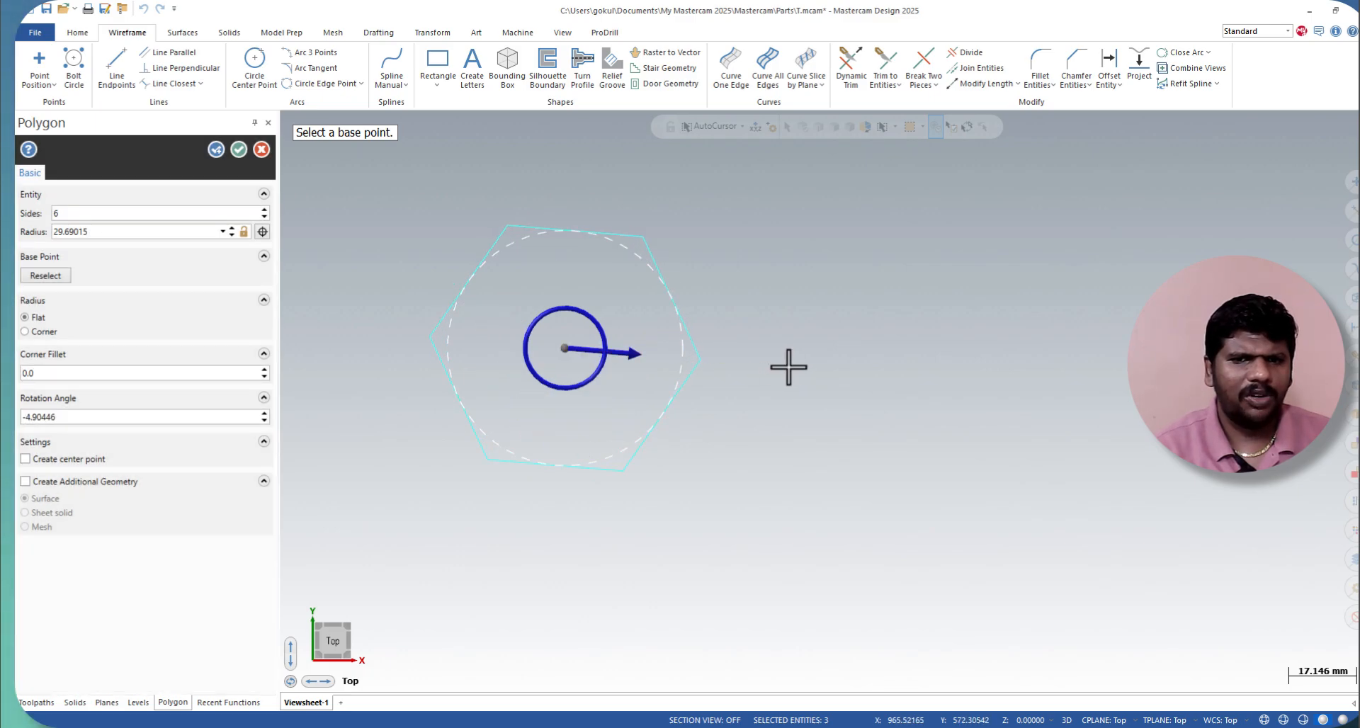
left_click(239, 150)
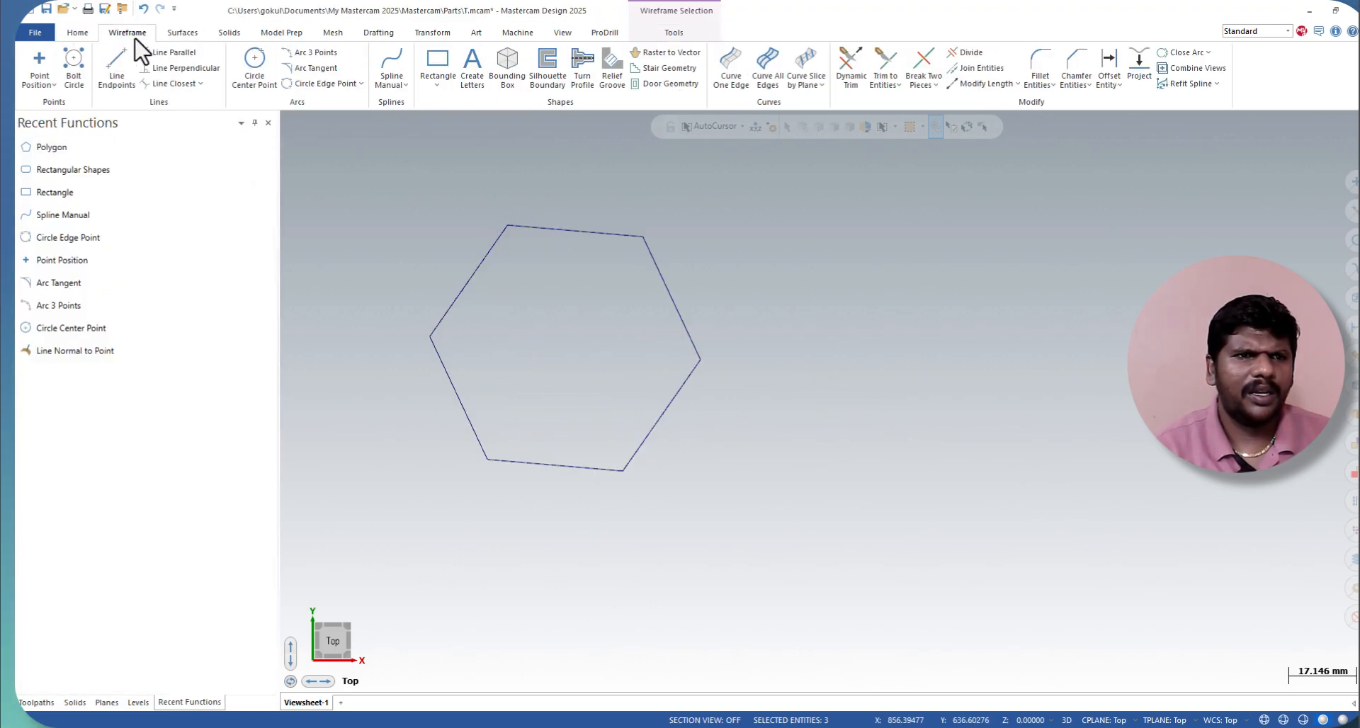
Step: Create a counterclockwise spiral with 20 mm radius and 10 revolutions beside the hexagon
left_click(433, 81)
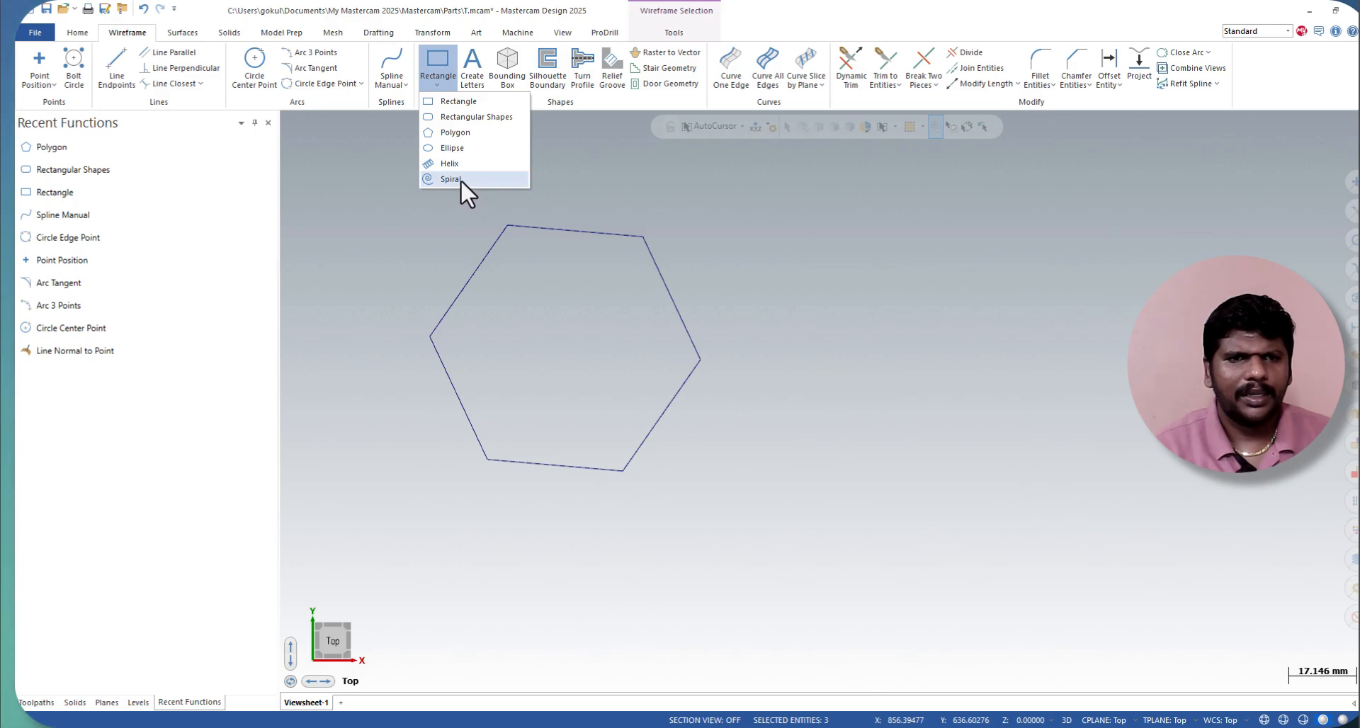
left_click(453, 180)
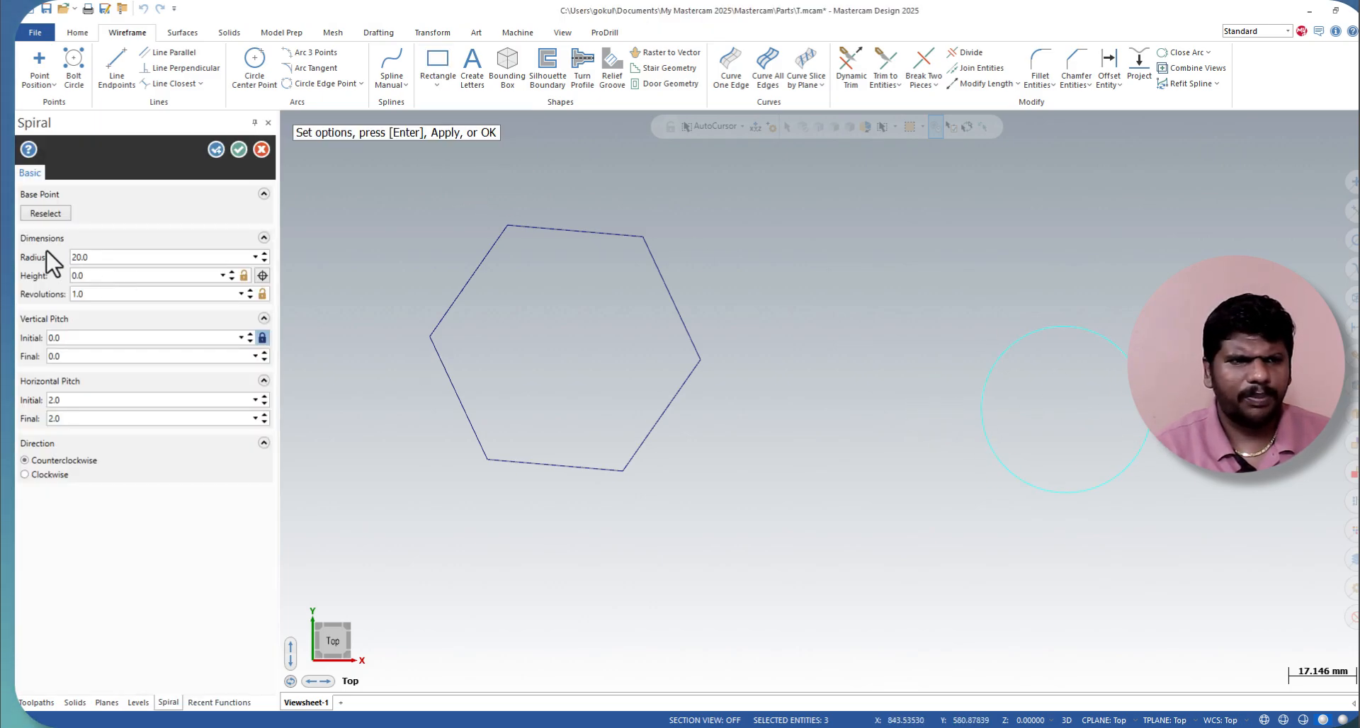
left_click(250, 291)
left_click(250, 290)
left_click(250, 290)
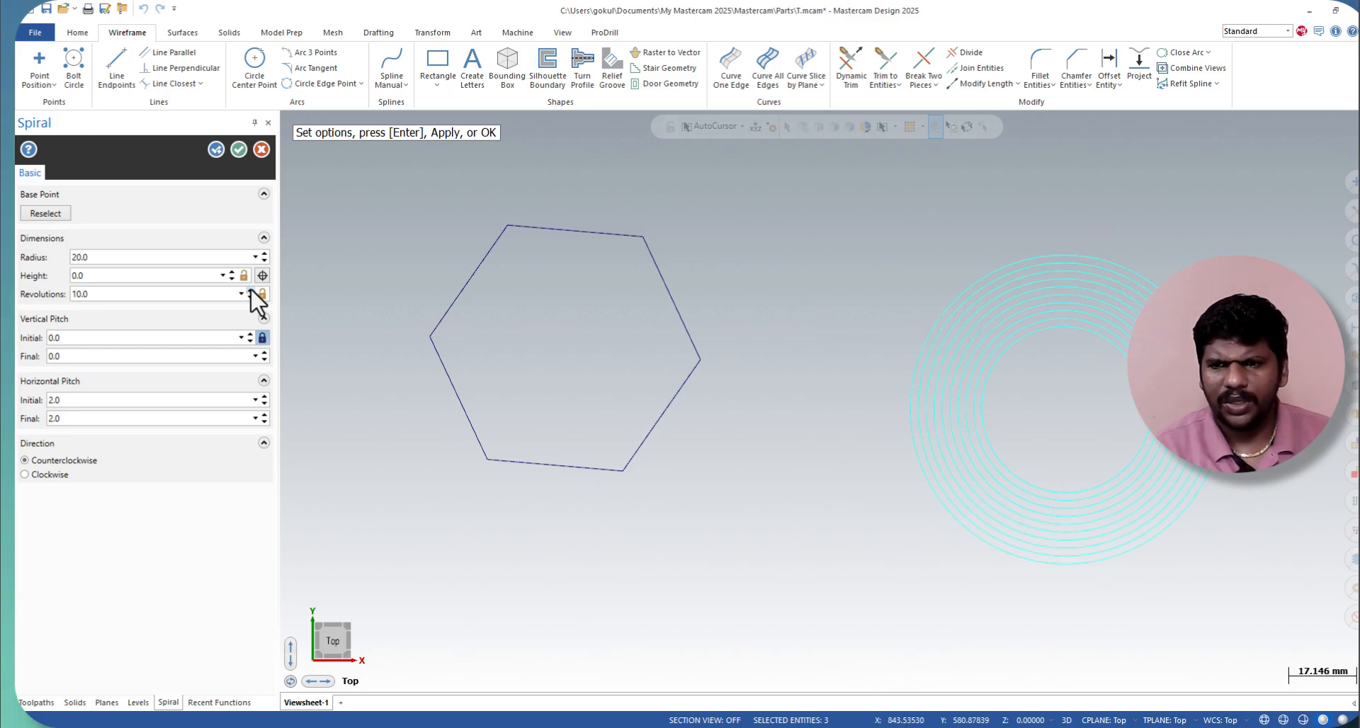
left_click(238, 150)
scroll(890, 516, "down", 5)
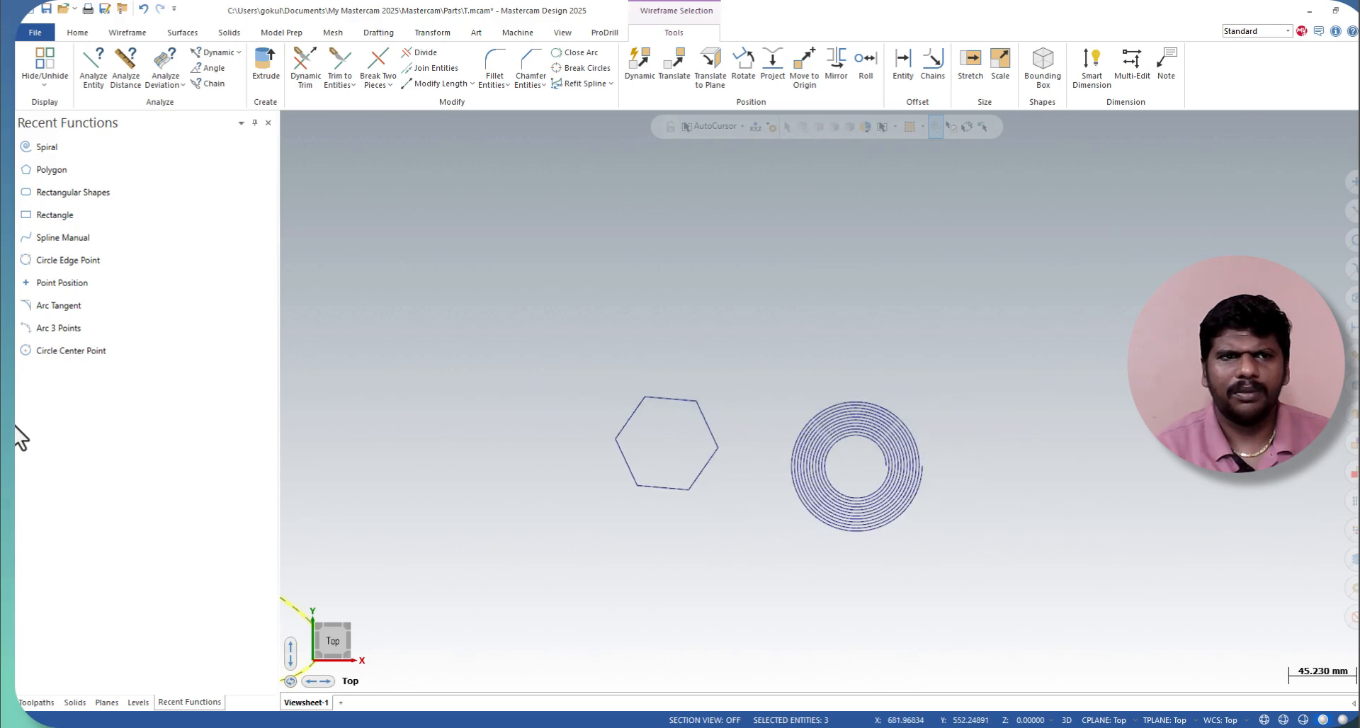
Step: Place a helix just above the spiral and set its revolutions to 6 and its radius to 100 mm
left_click(128, 33)
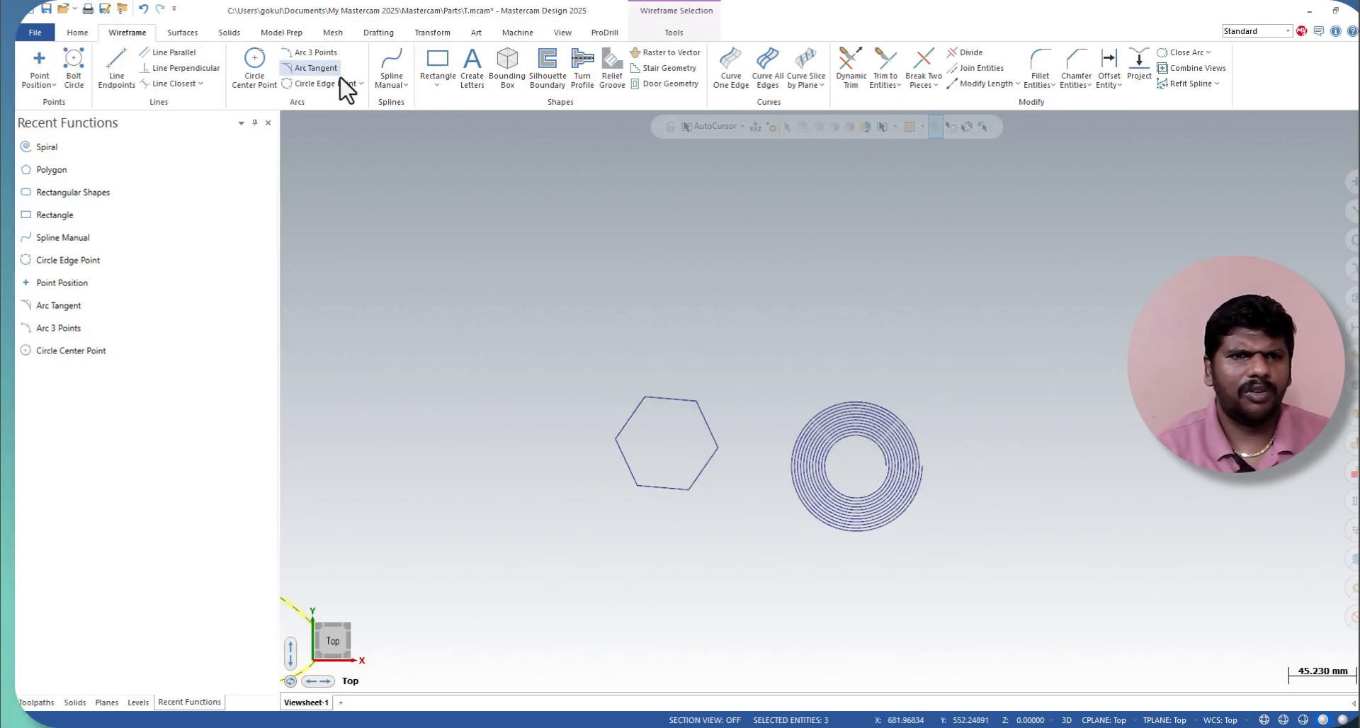
left_click(437, 85)
left_click(471, 175)
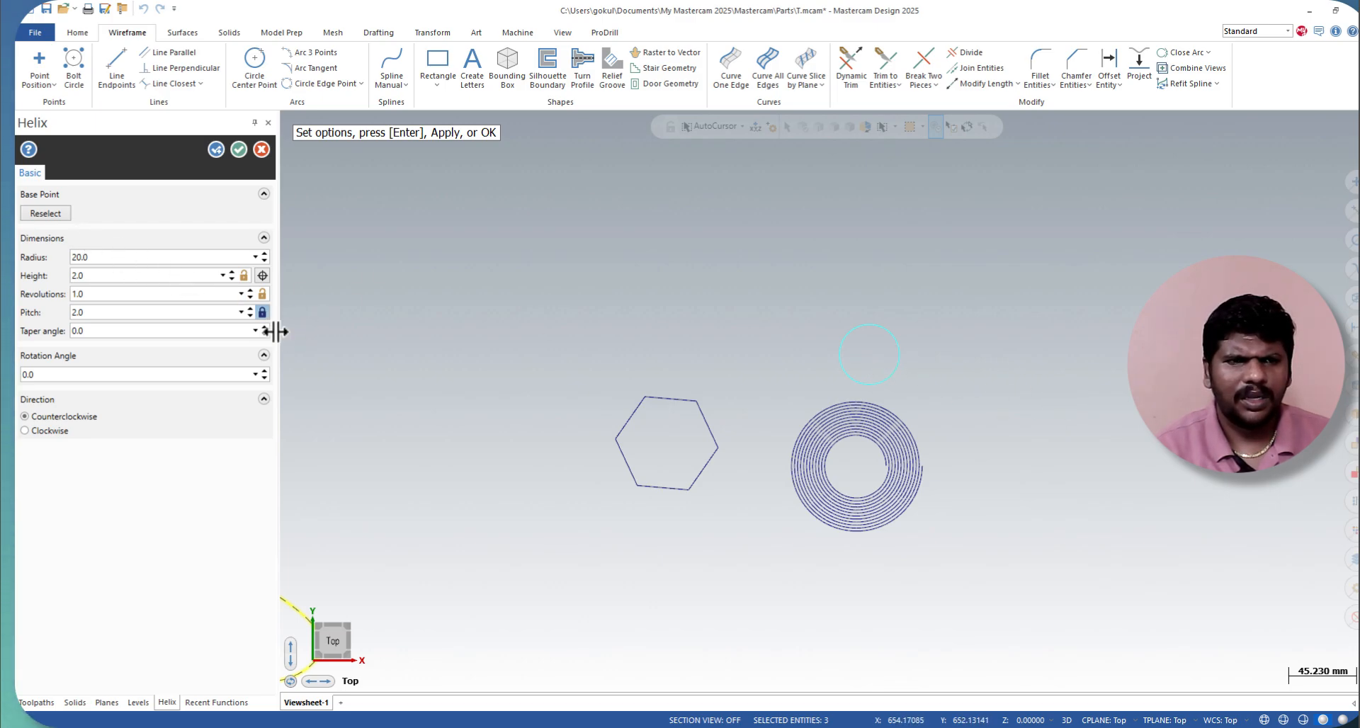
left_click(250, 292)
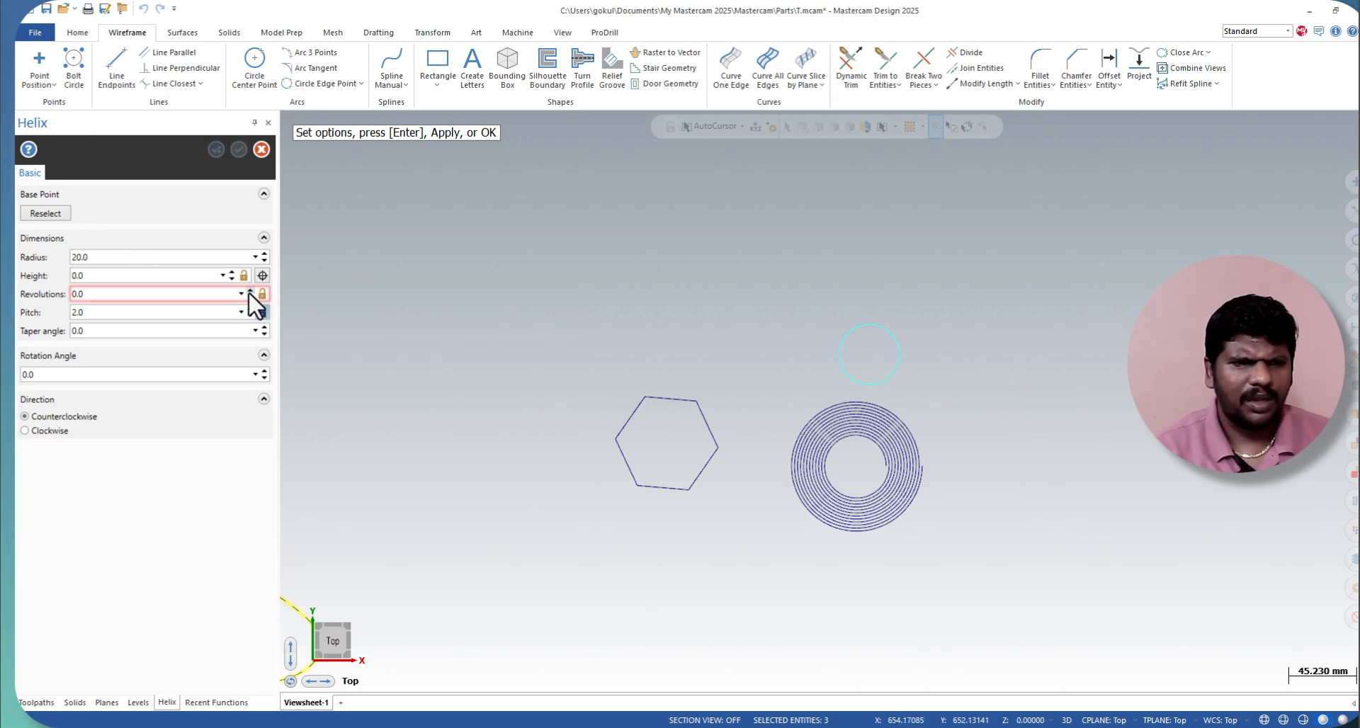
left_click(250, 292)
left_click(249, 292)
left_click(250, 292)
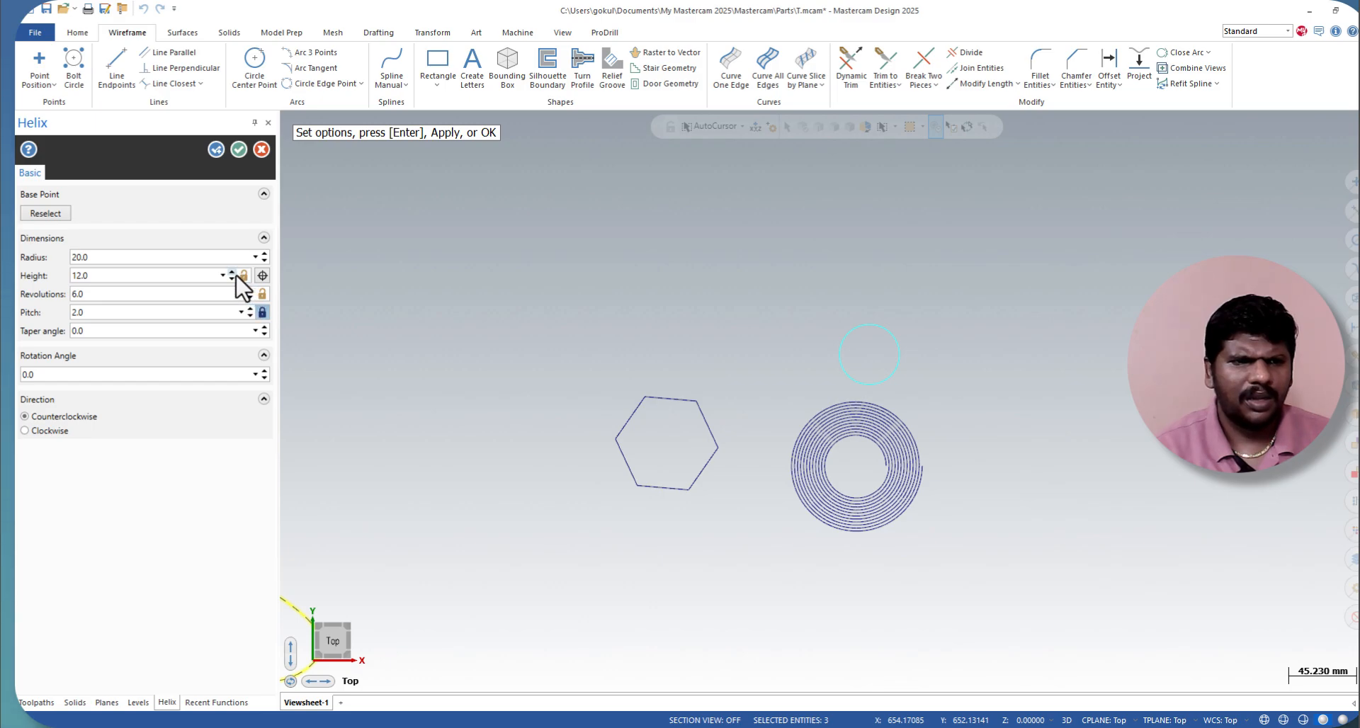
left_click(215, 259)
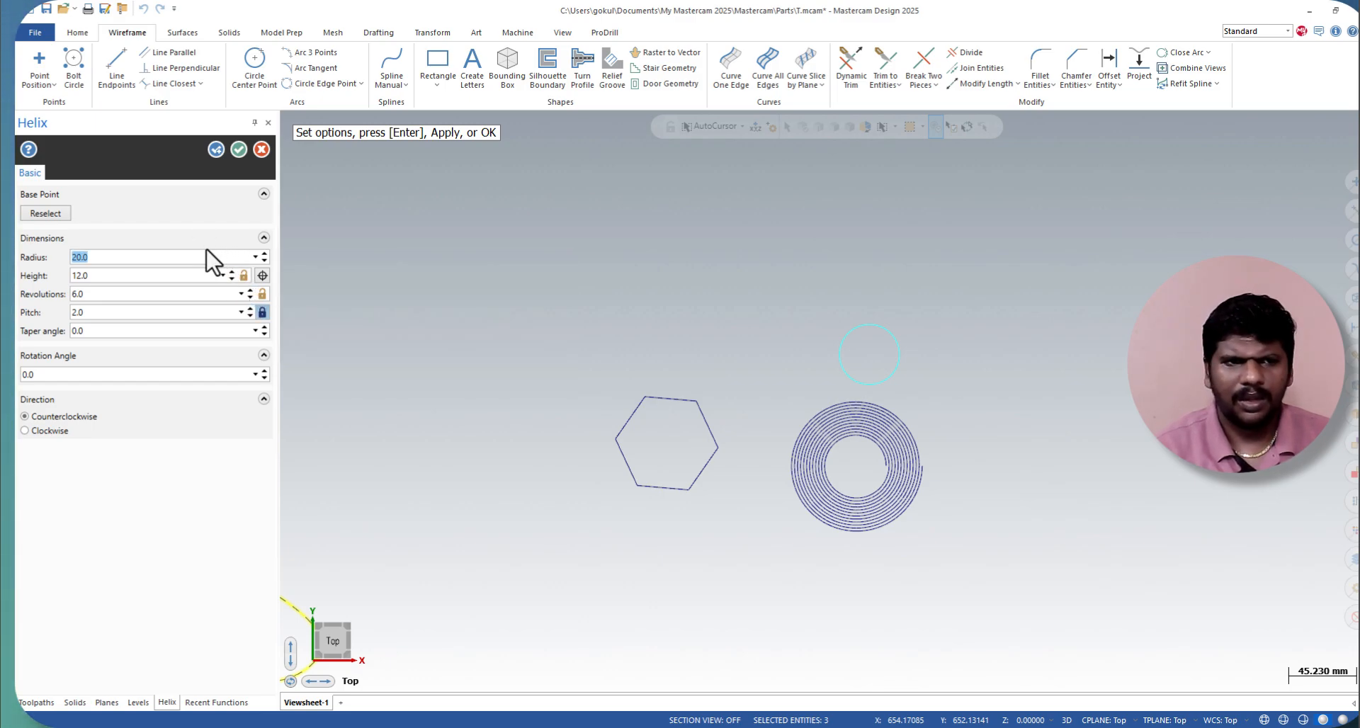
type("10")
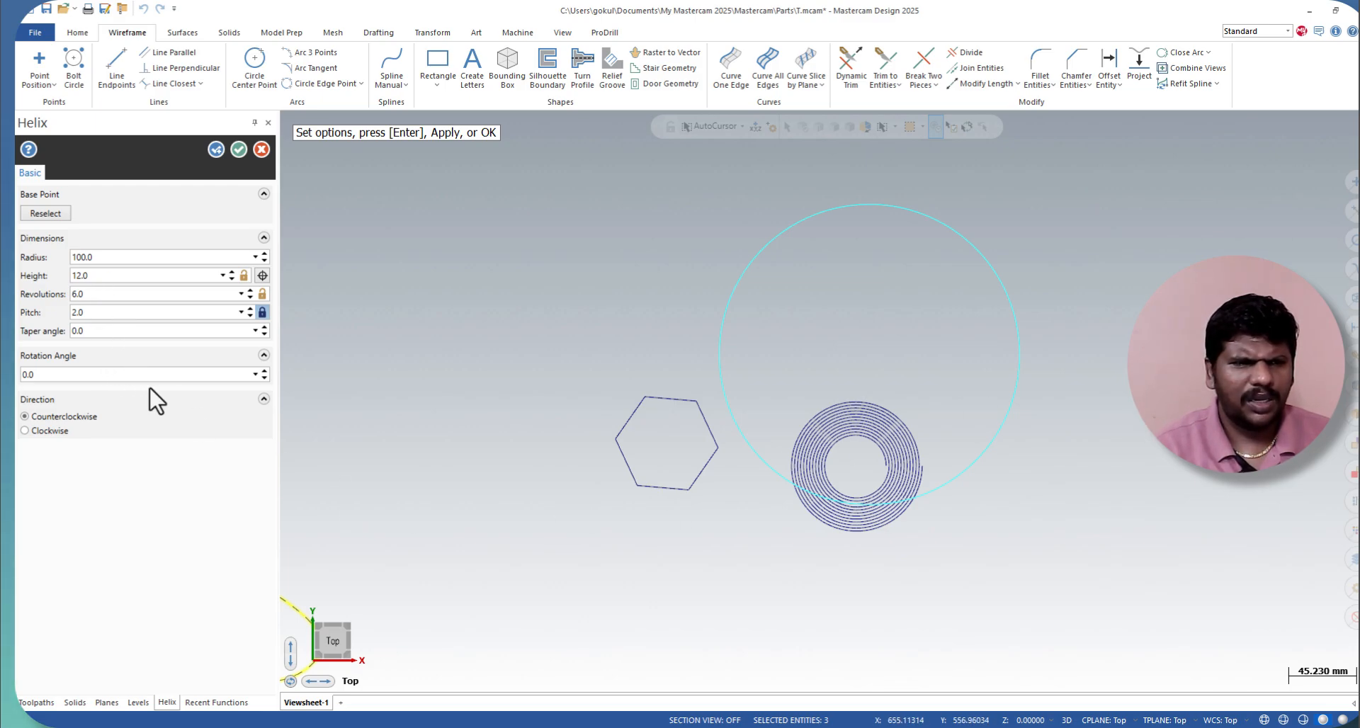
Step: Set the helix's rotation angle to 4 degrees and its pitch to 50 mm, and create it
left_click(265, 371)
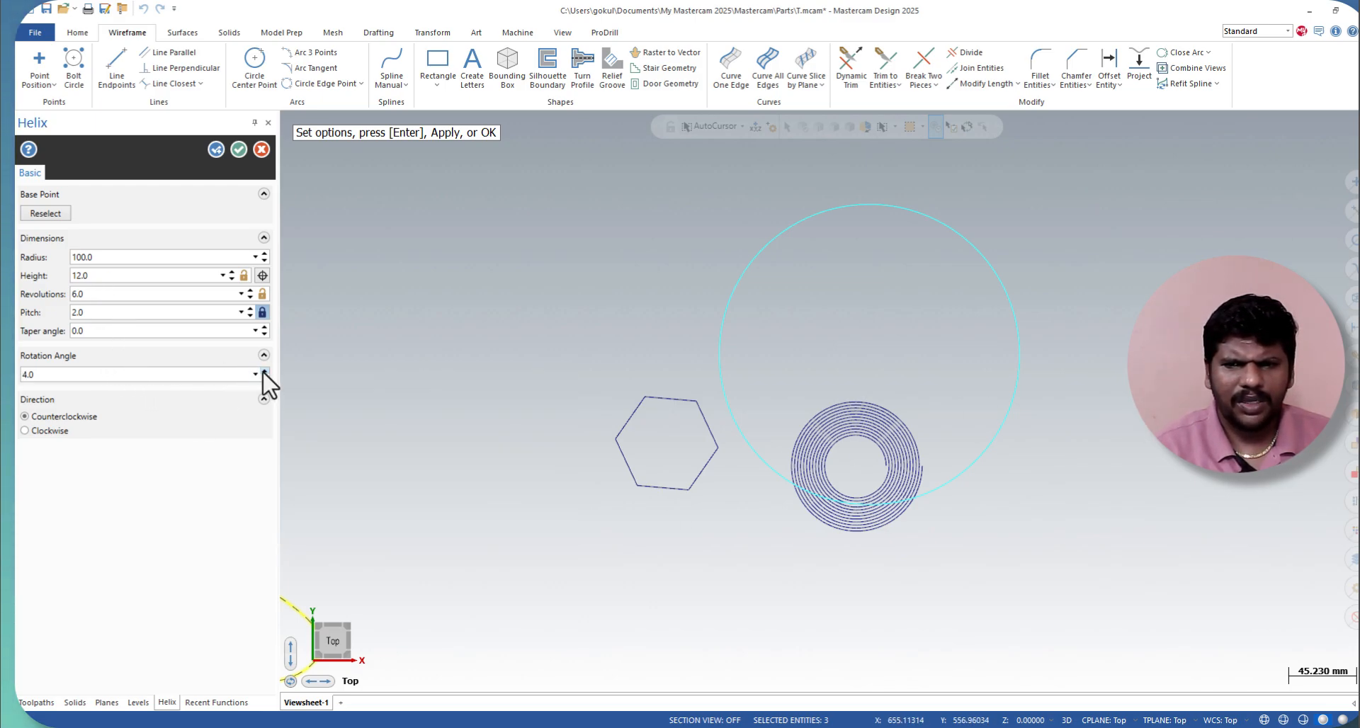
left_click(264, 370)
left_click(255, 374)
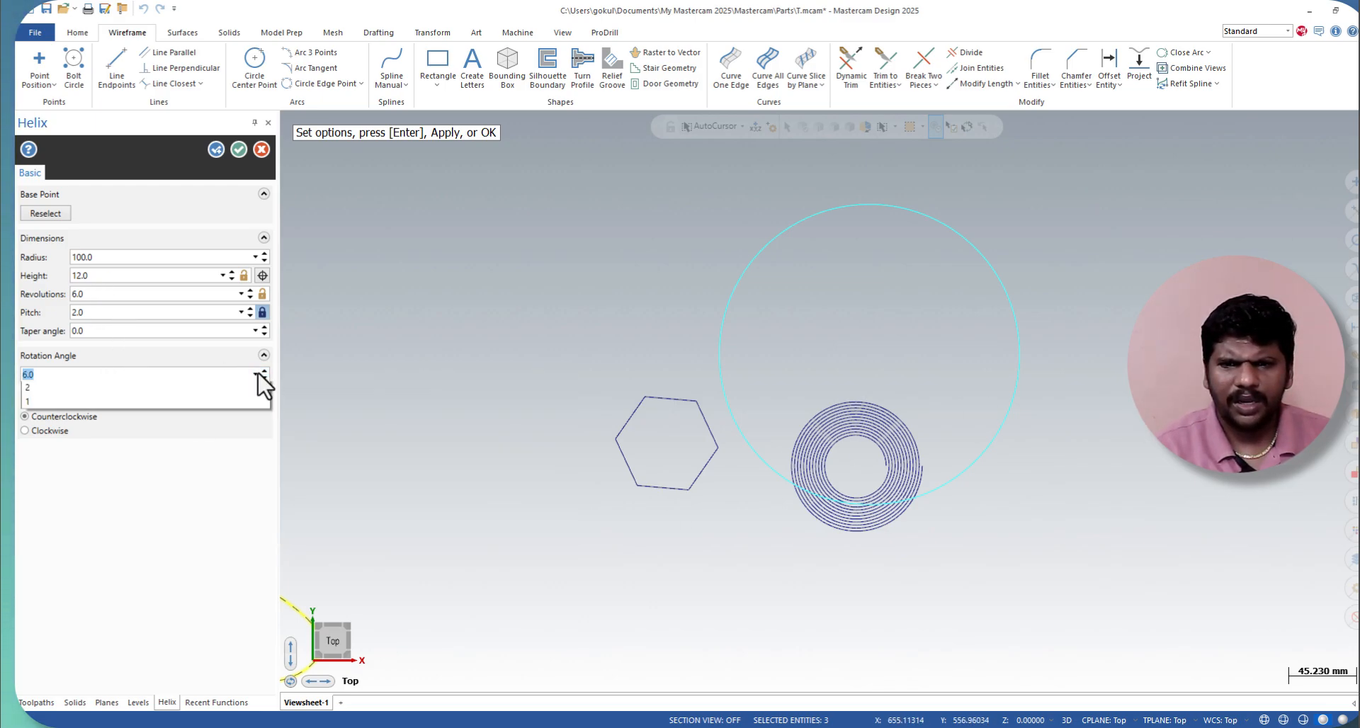
left_click(120, 418)
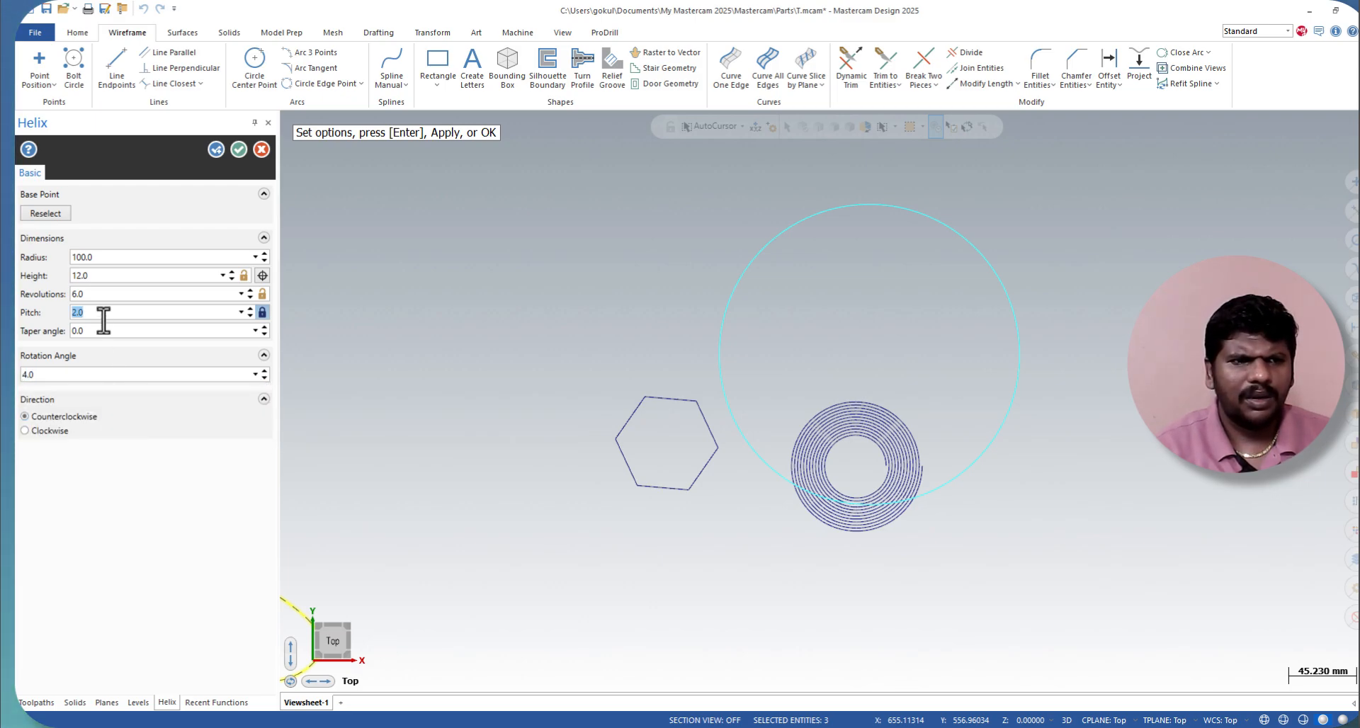
type("50")
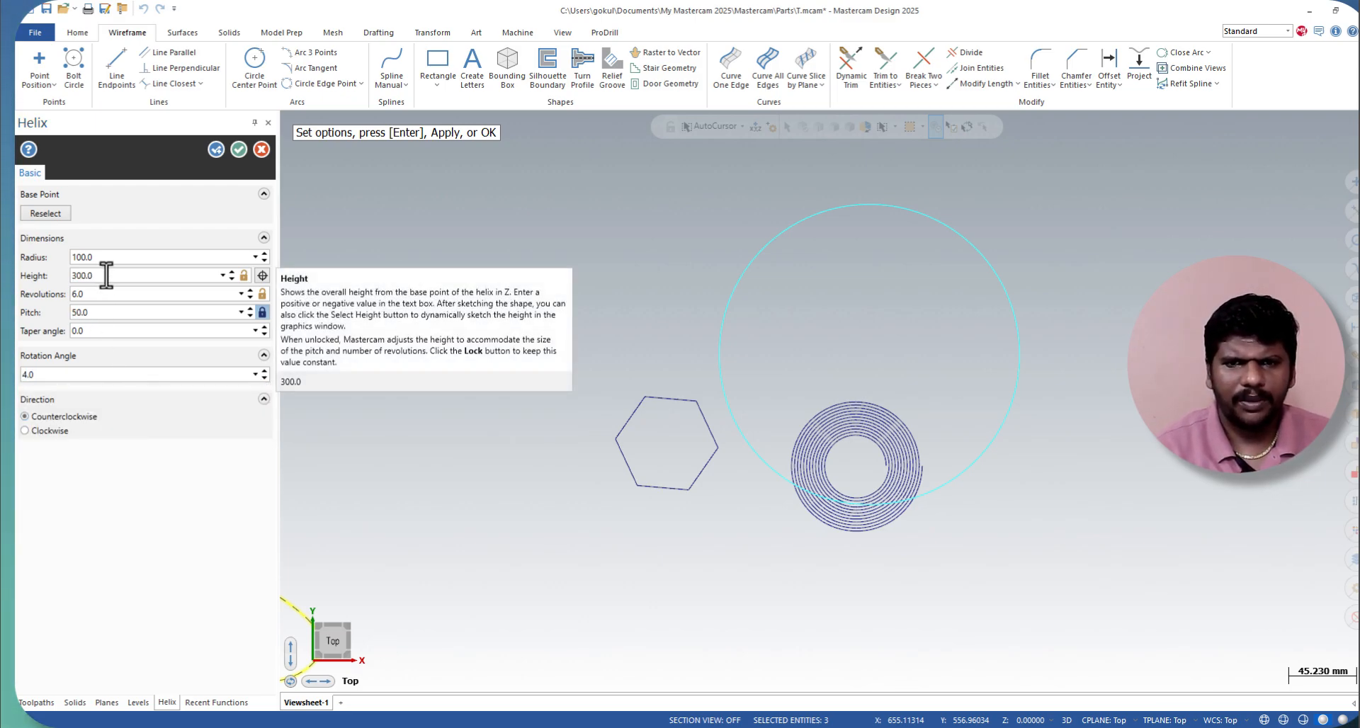
left_click(238, 151)
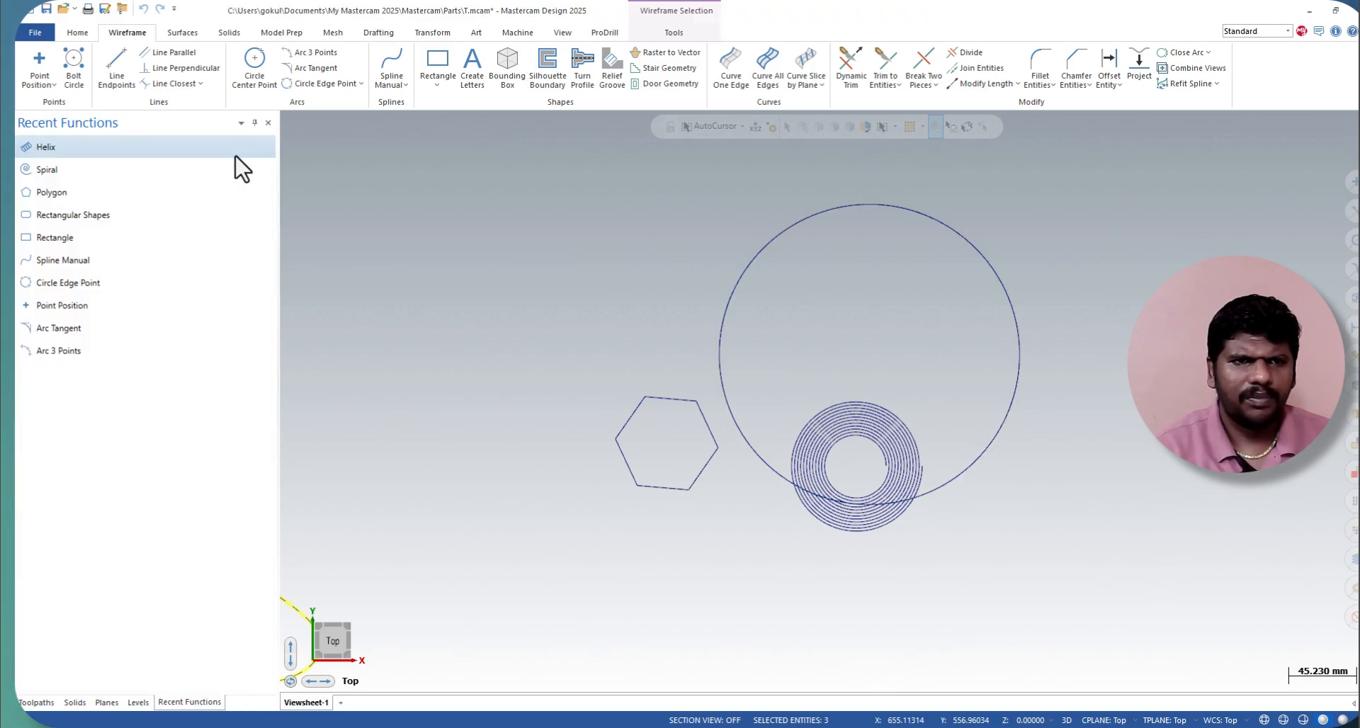
Step: Select the helix and examine its coils from a tilted 3D view
scroll(1024, 361, "down", 3)
scroll(1019, 375, "up", 5)
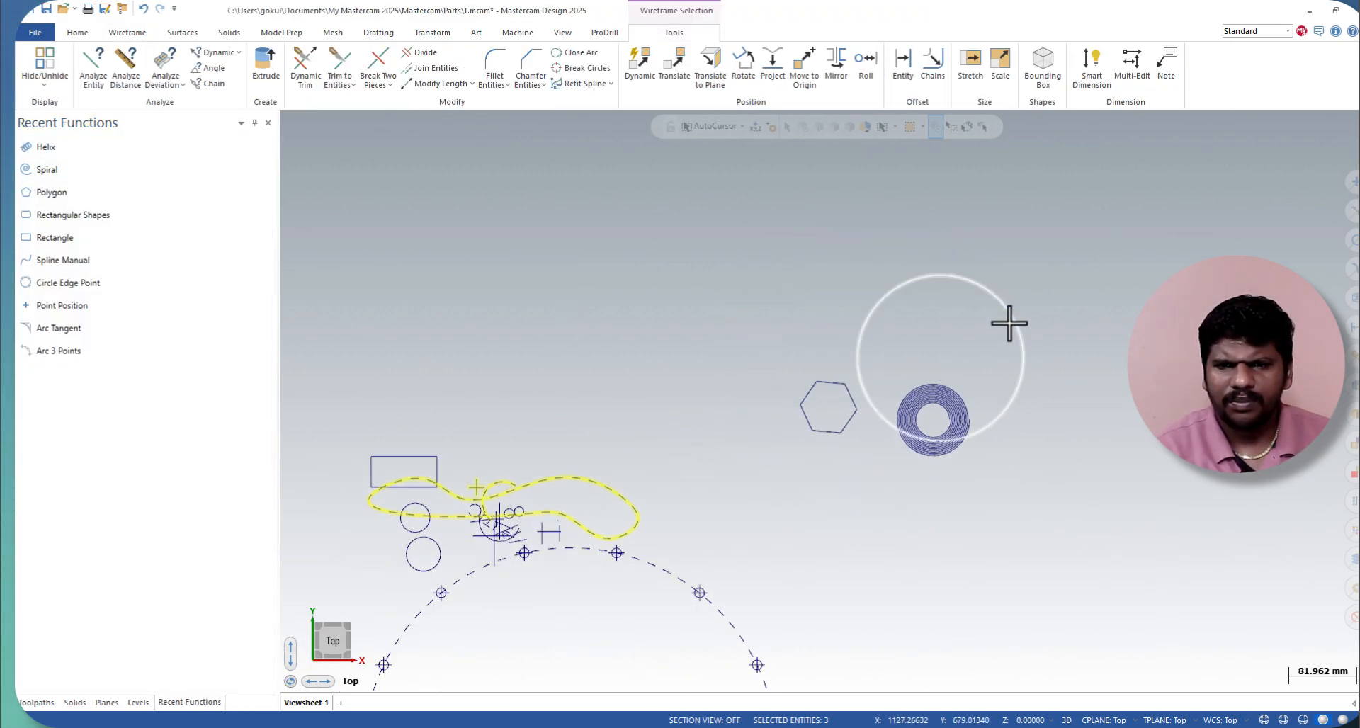
scroll(996, 296, "up", 2)
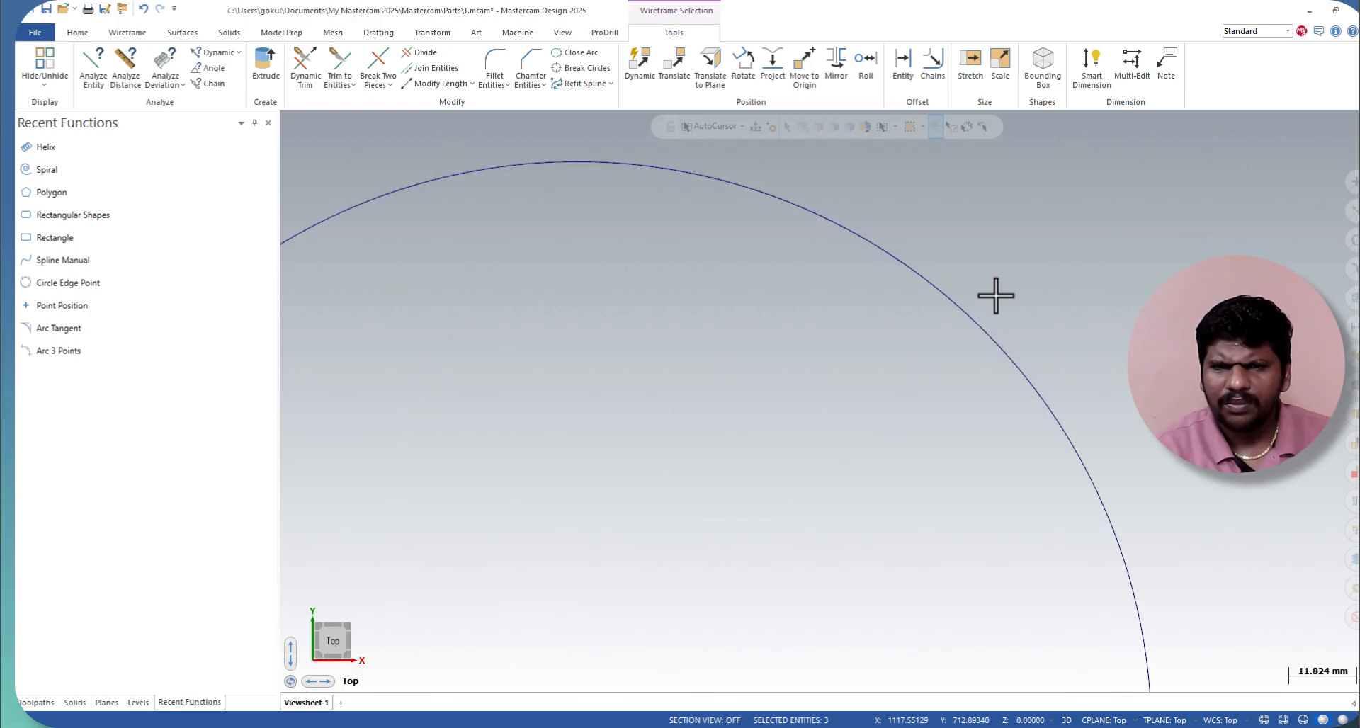
left_click(958, 311)
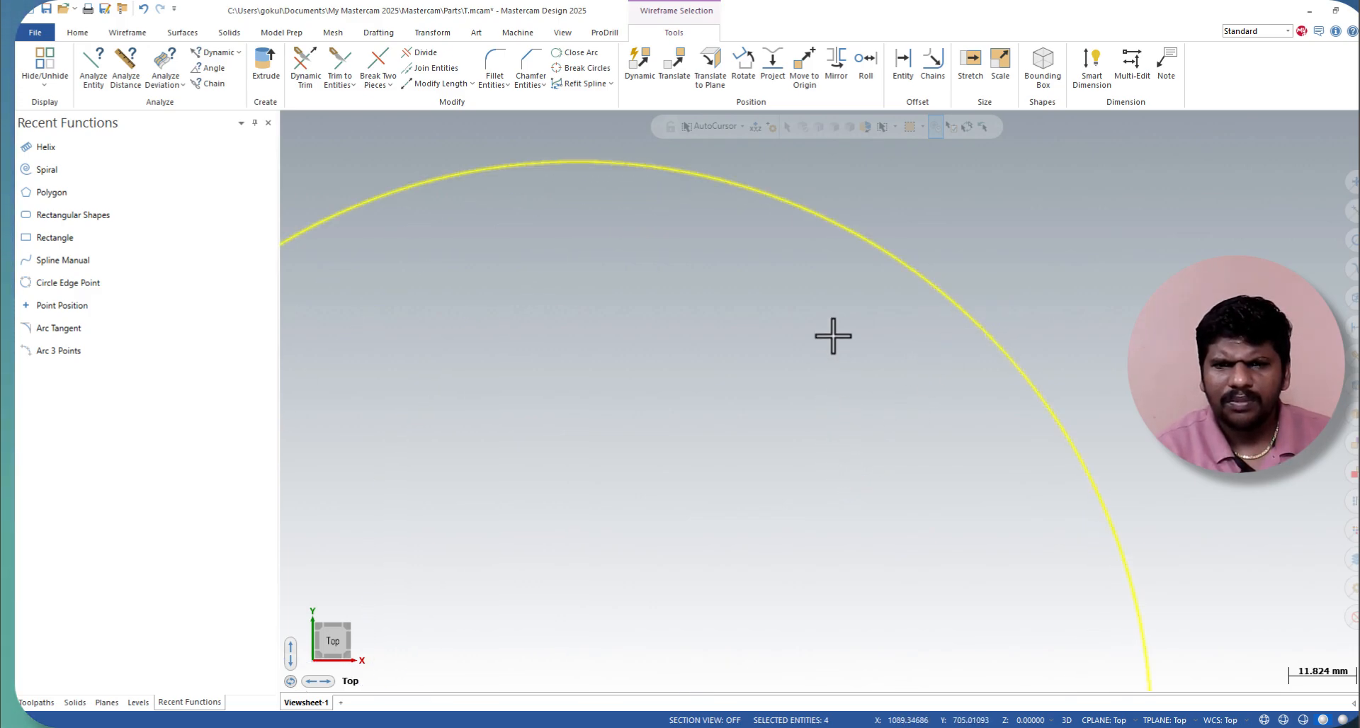
scroll(841, 366, "down", 5)
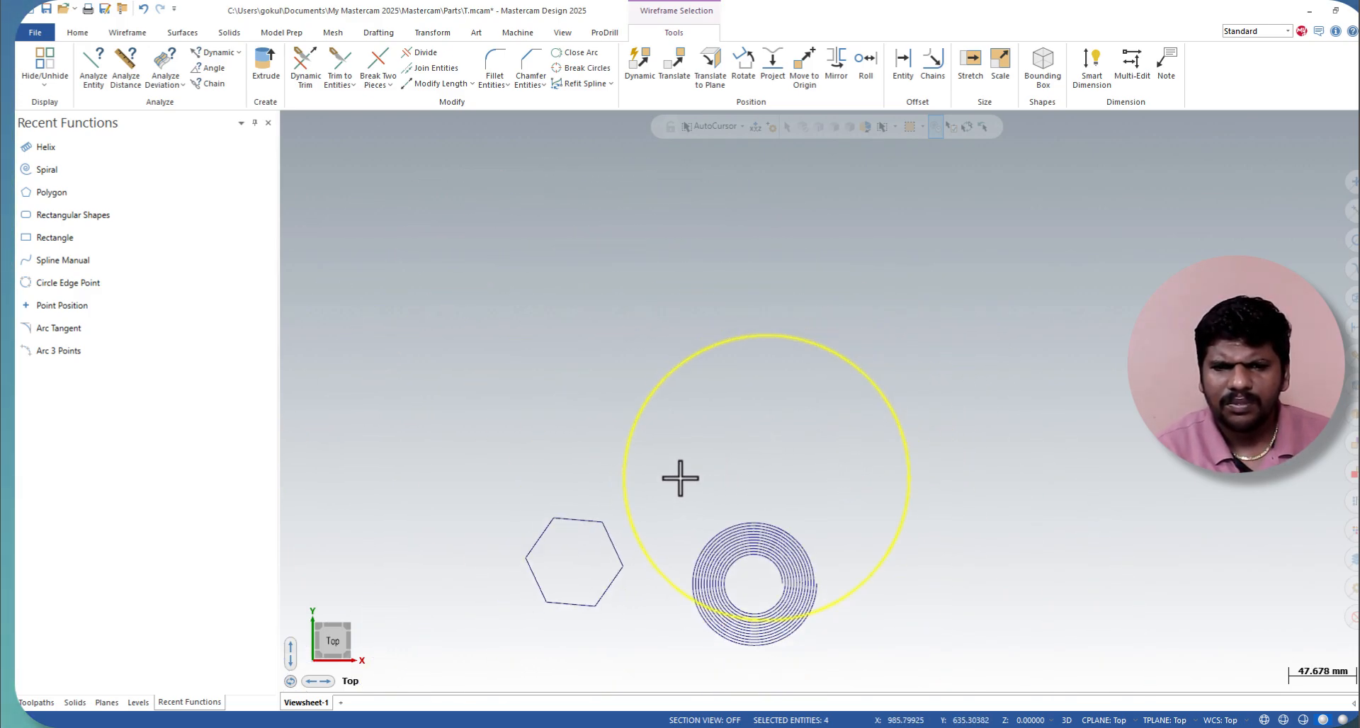
scroll(638, 450, "up", 1)
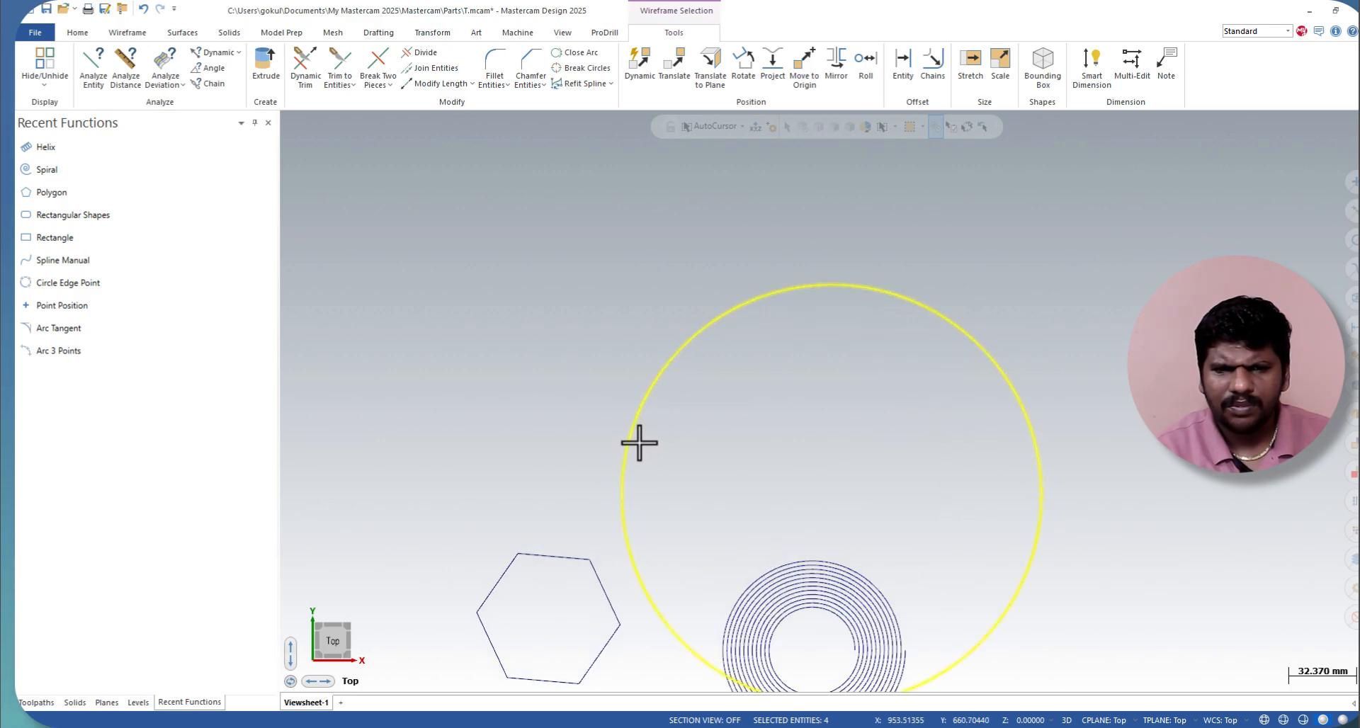
left_click(350, 629)
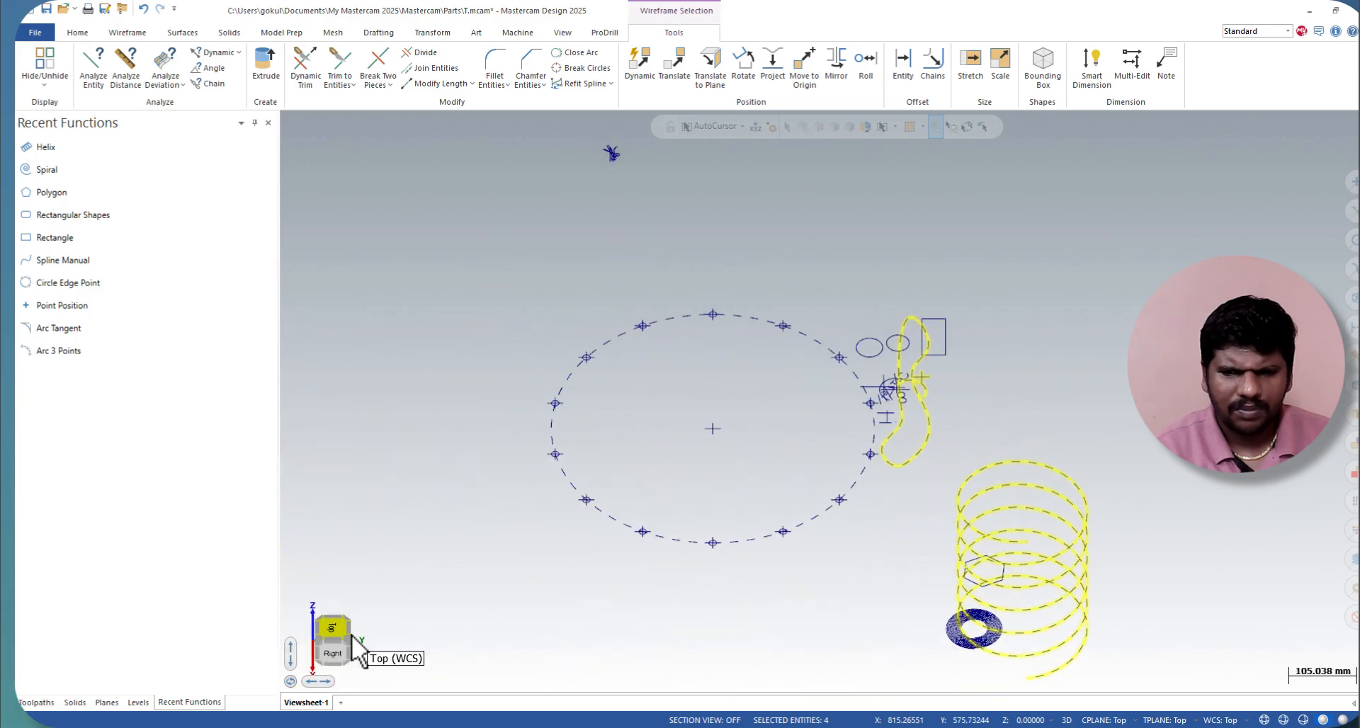
scroll(930, 385, "down", 3)
scroll(1091, 652, "up", 4)
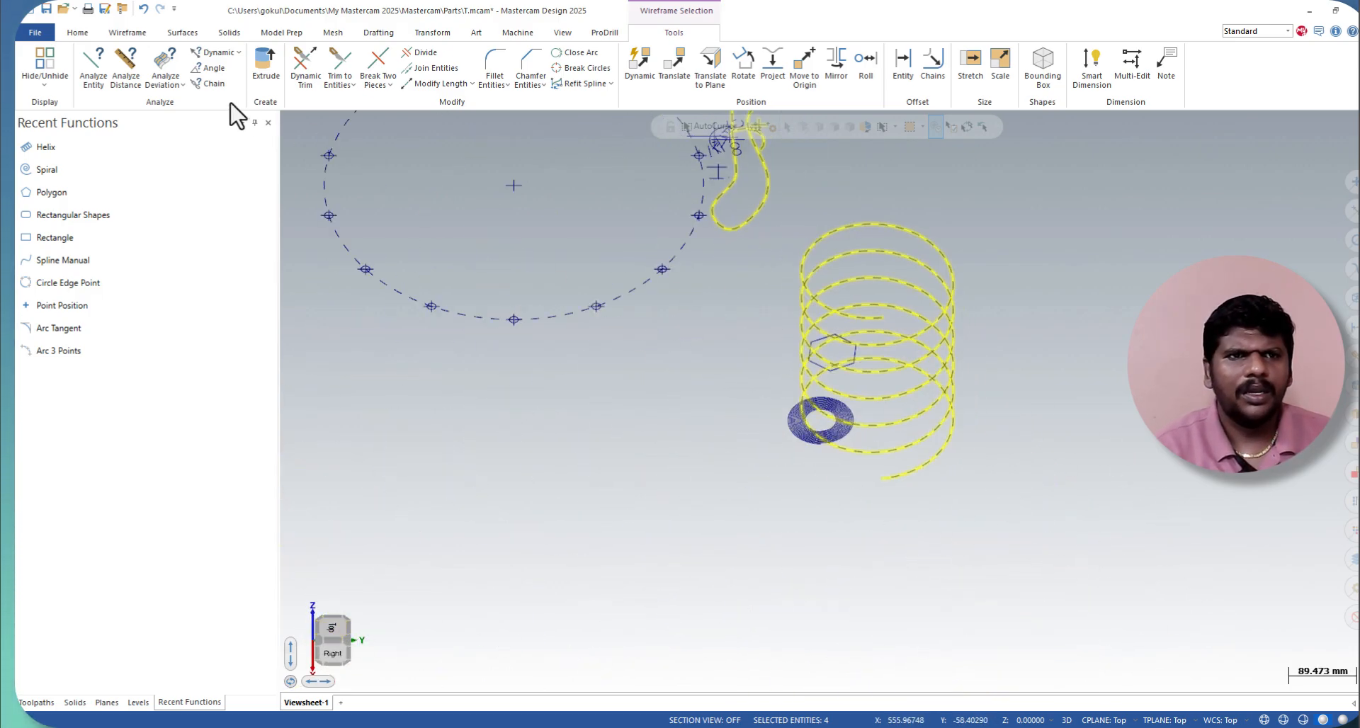
Step: Start the Create Letters command and enter "designersworlcbe" as the letters
left_click(150, 35)
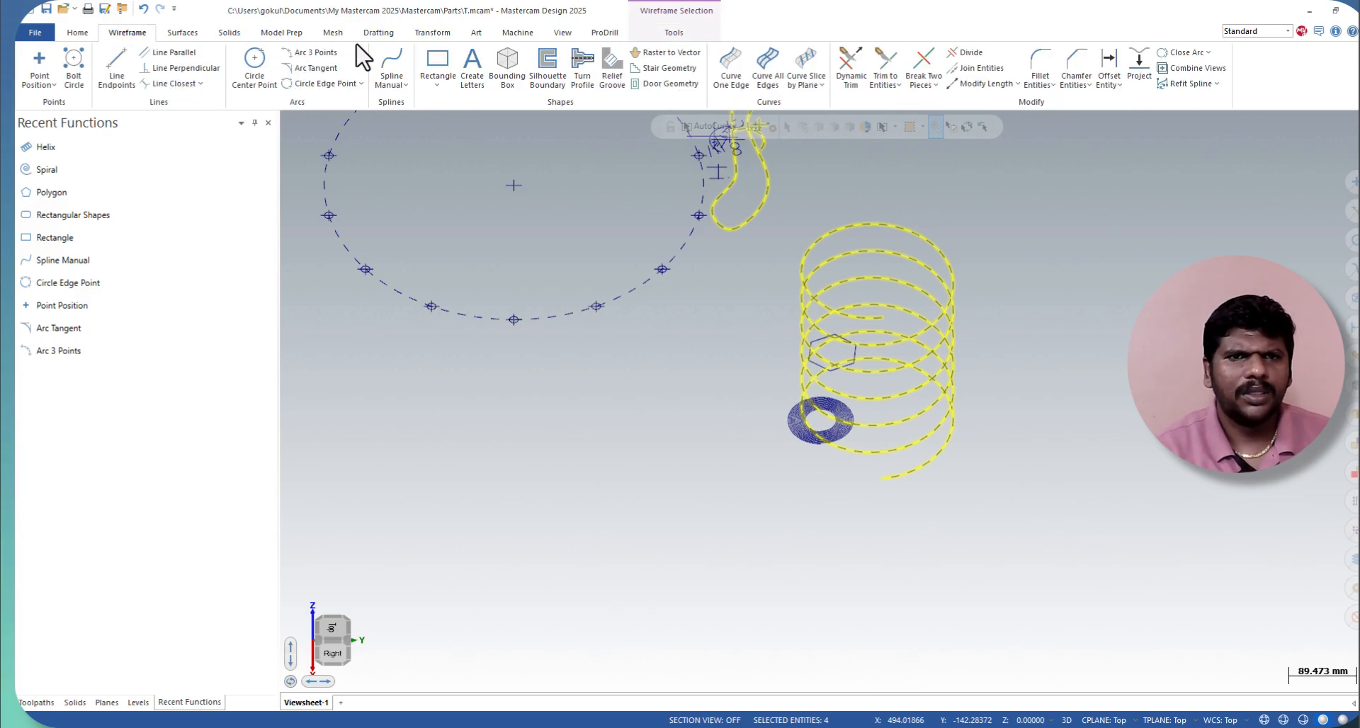
left_click(439, 86)
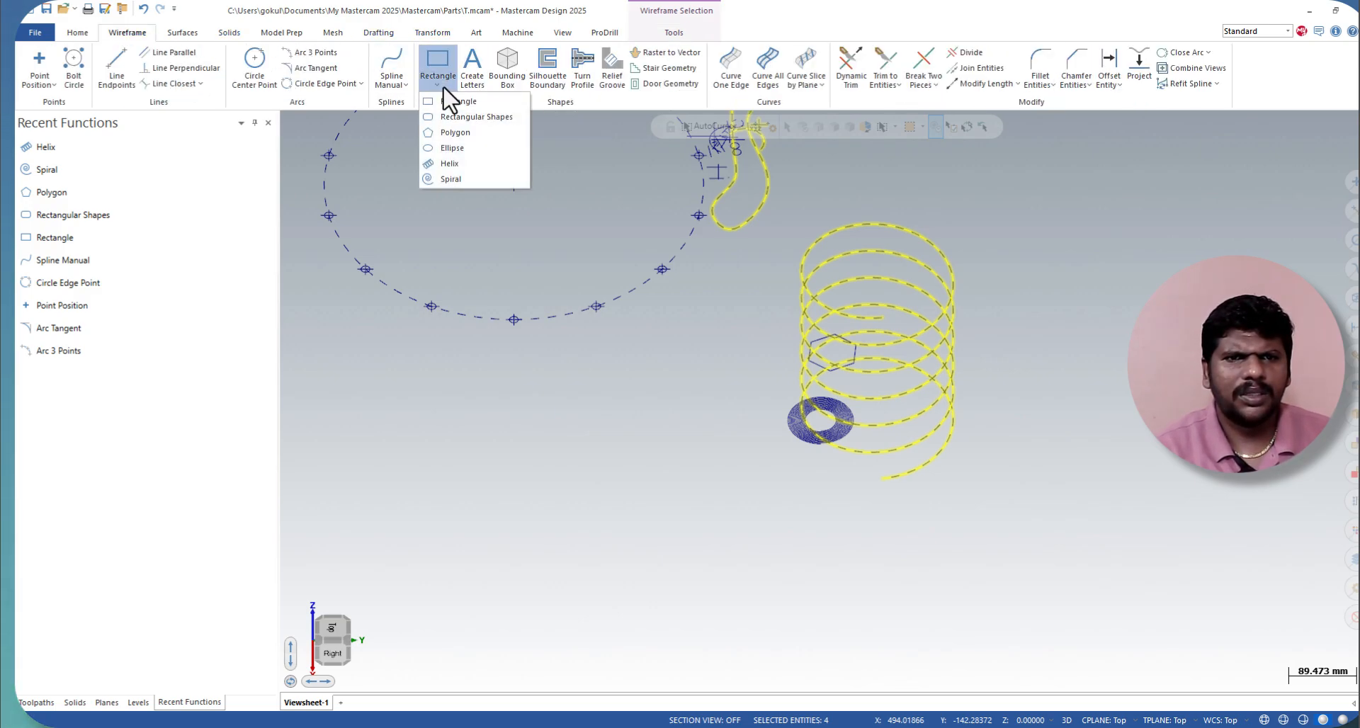
left_click(480, 79)
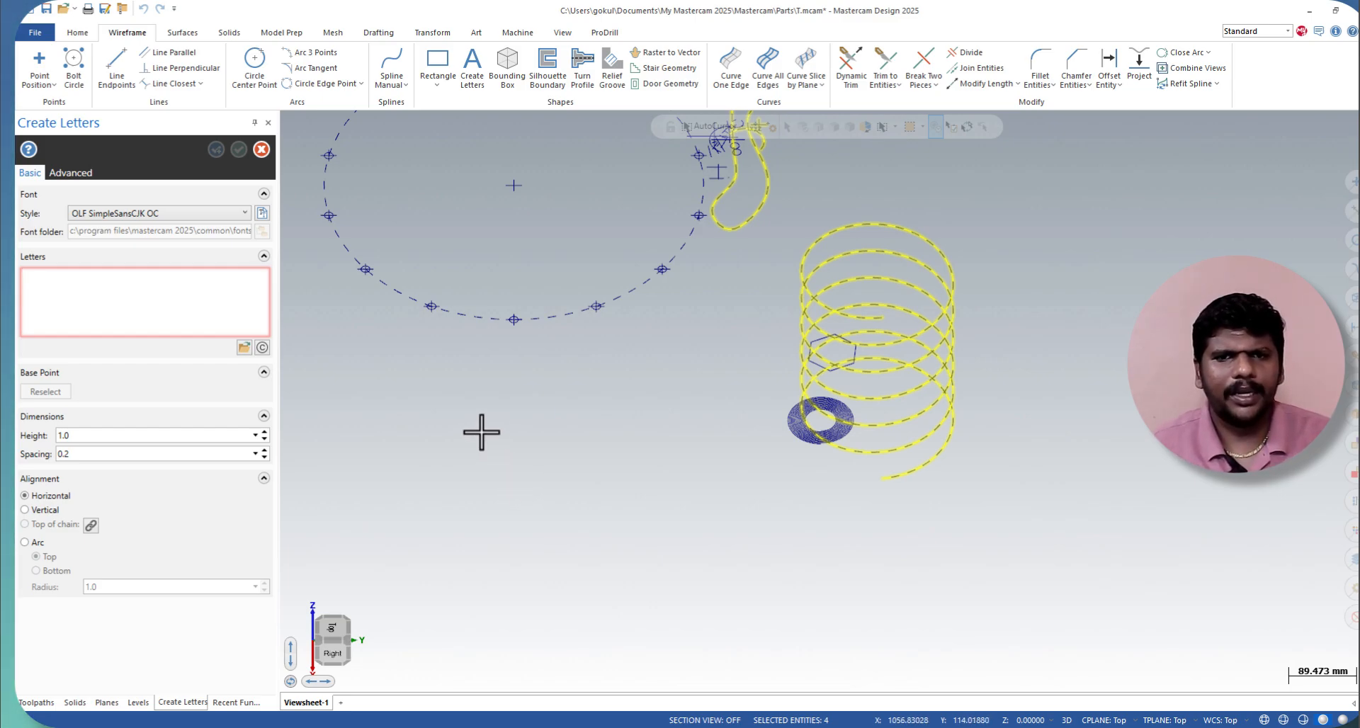
type("designersworlcbe")
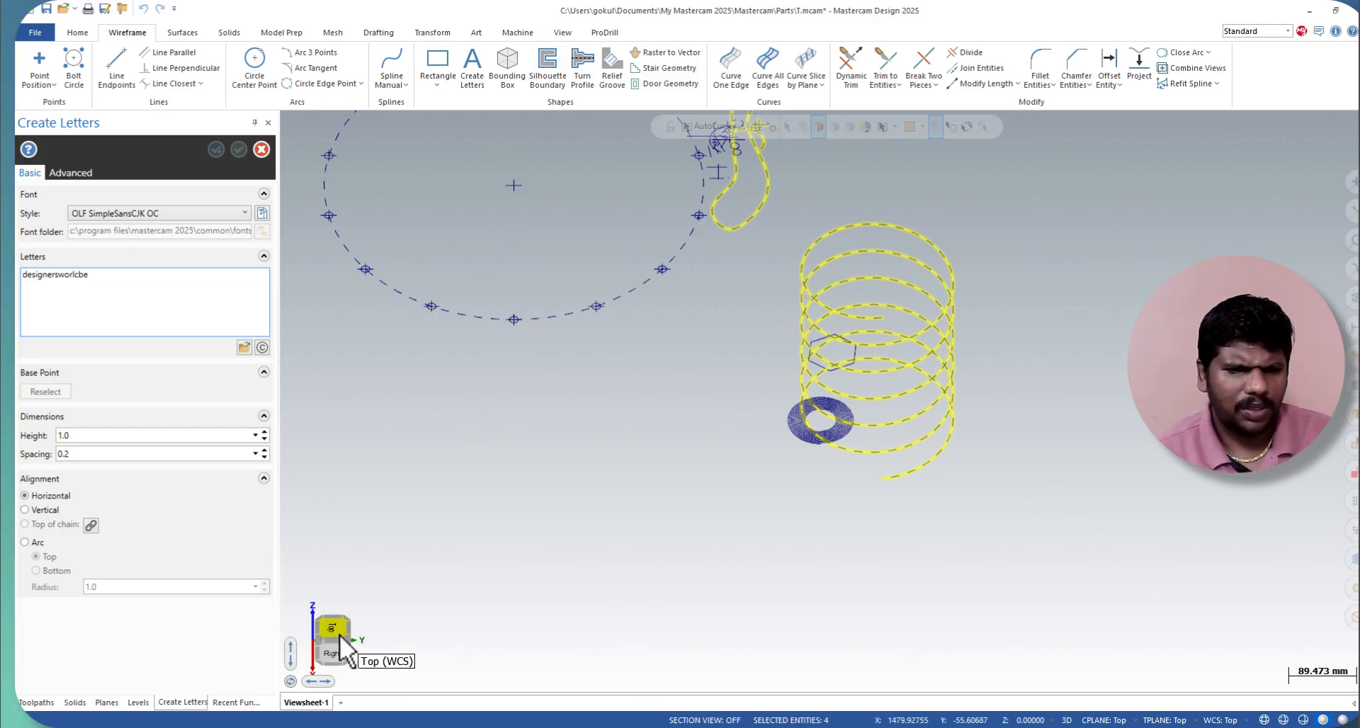
Step: Set the letter height to 10 and, in the top view, place the text inside the upper part of the helix's circle
left_click(328, 629)
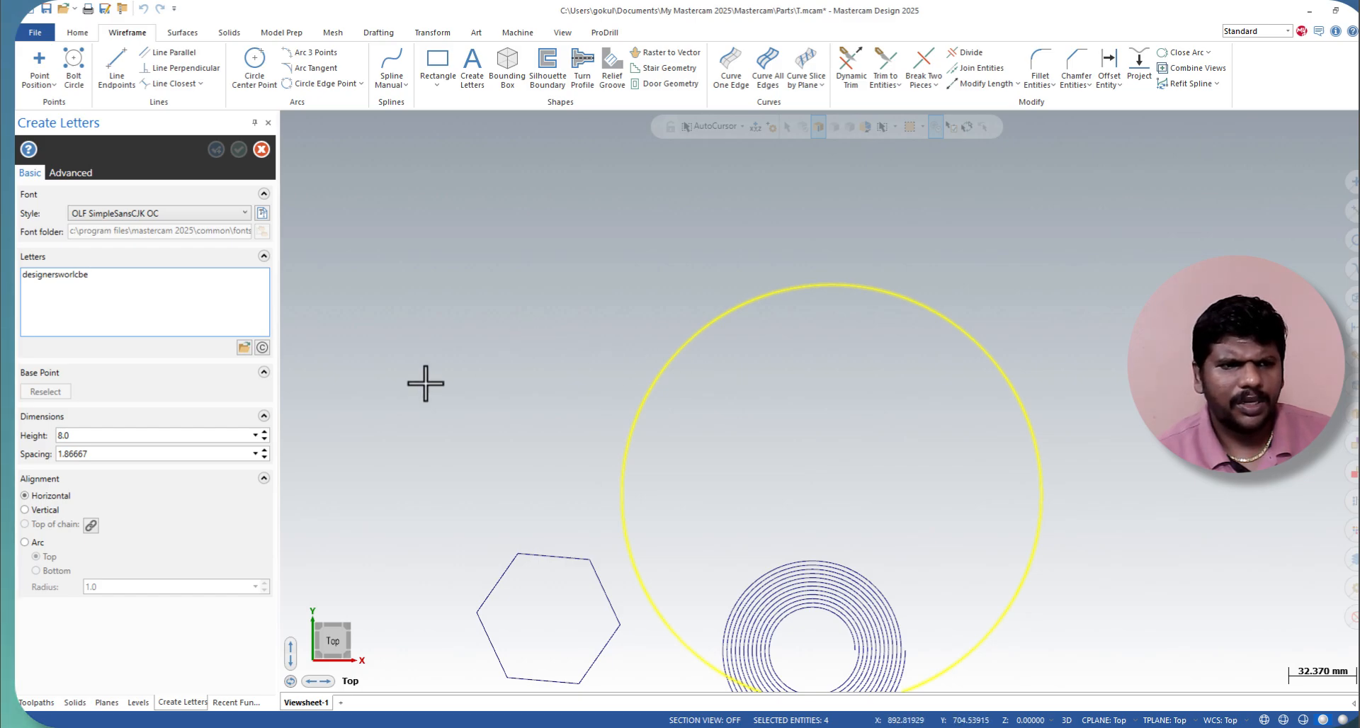
left_click(265, 432)
left_click(265, 432)
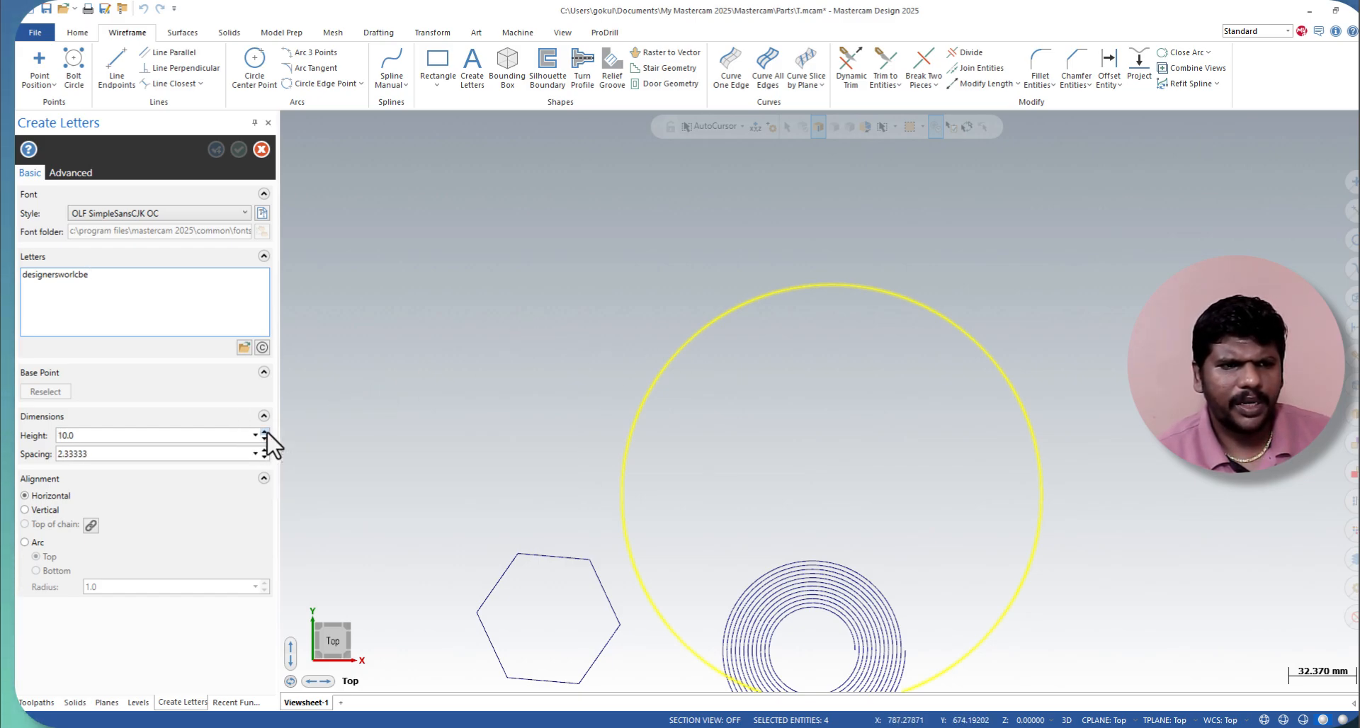
left_click(759, 376)
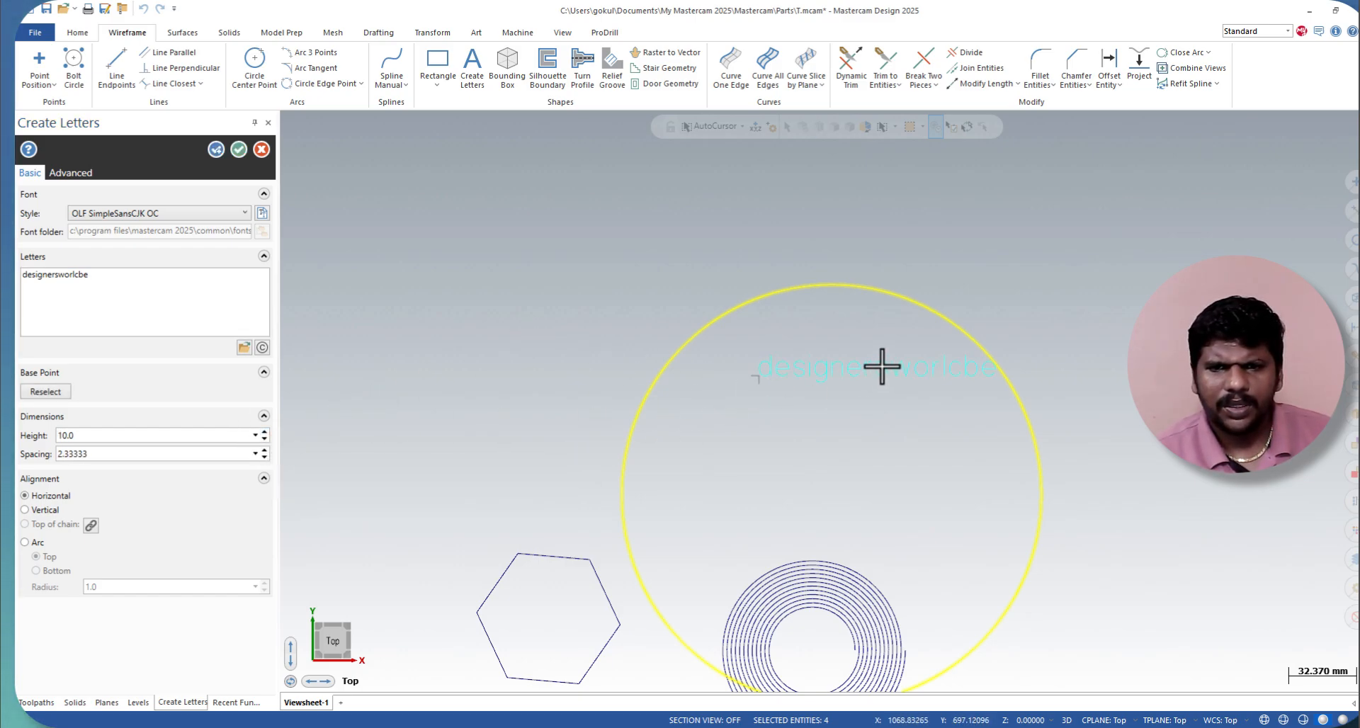
scroll(897, 386, "up", 3)
scroll(790, 437, "down", 3)
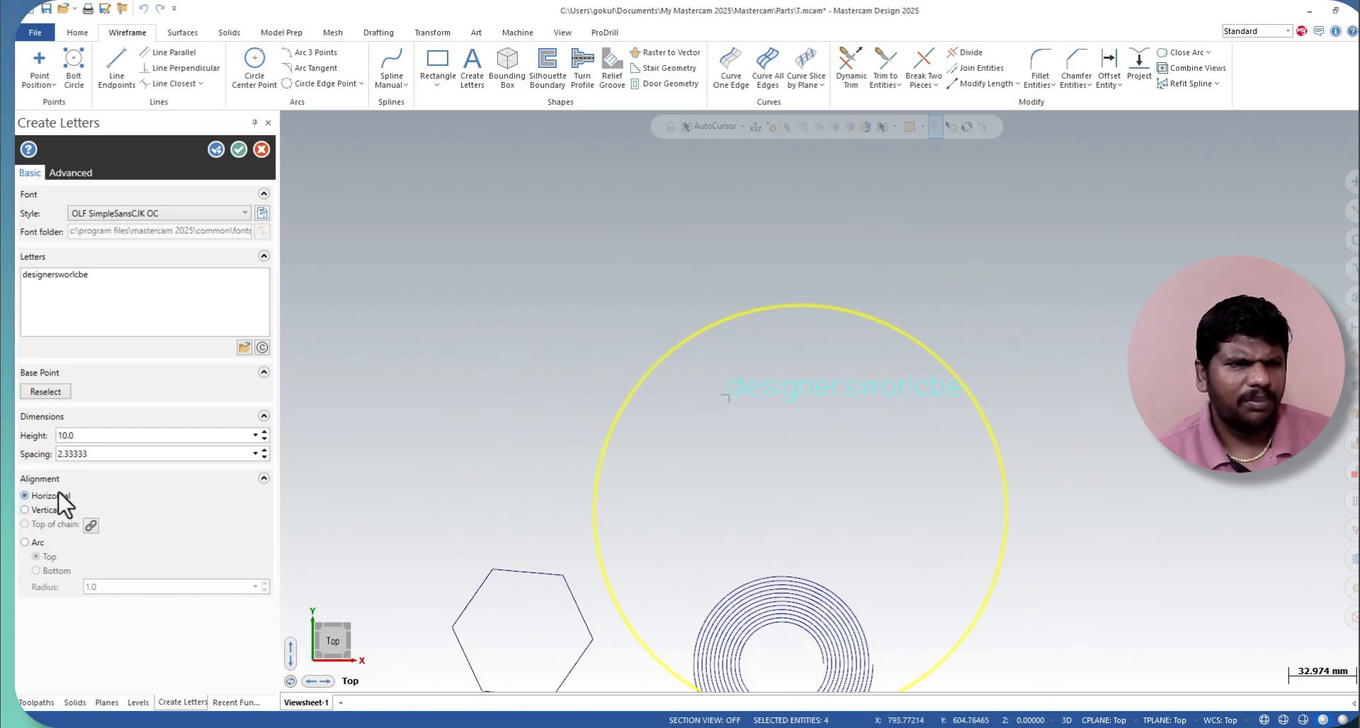
Step: Change the lettering style to Drafting (Roman) Font and create the letters
left_click(138, 213)
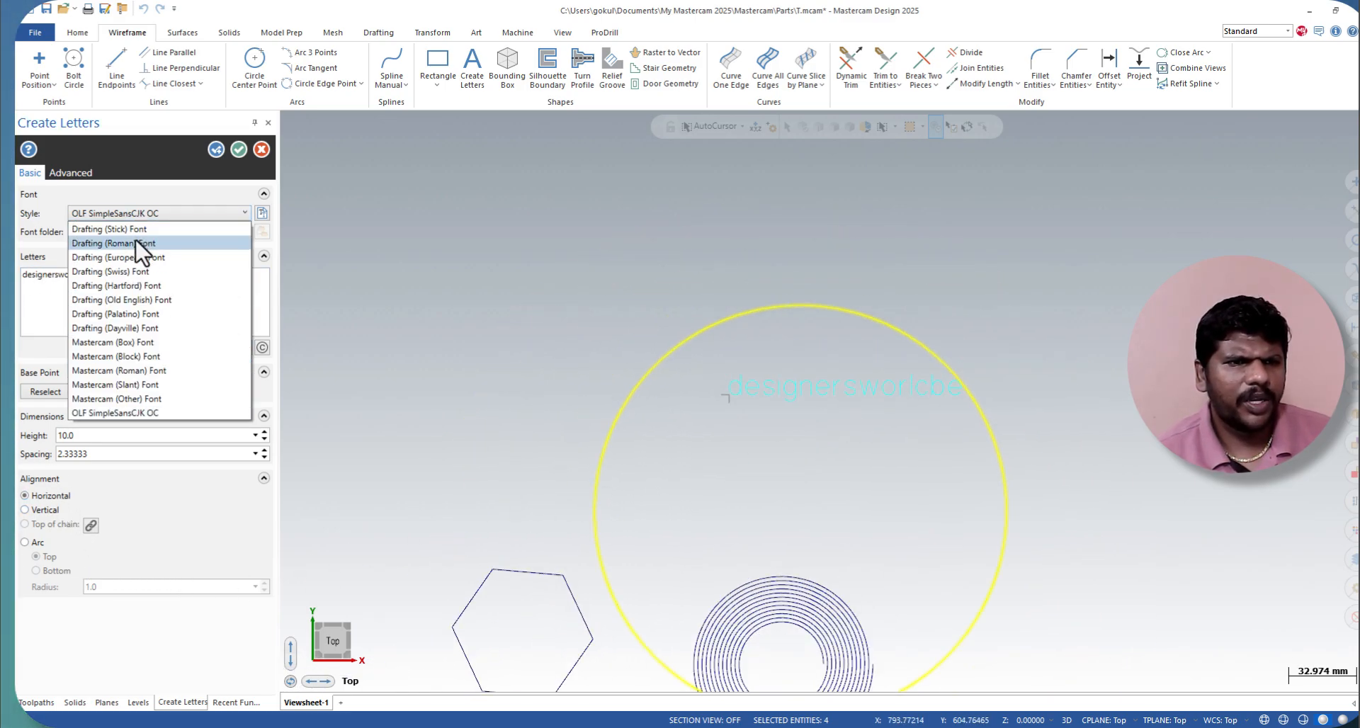
left_click(135, 240)
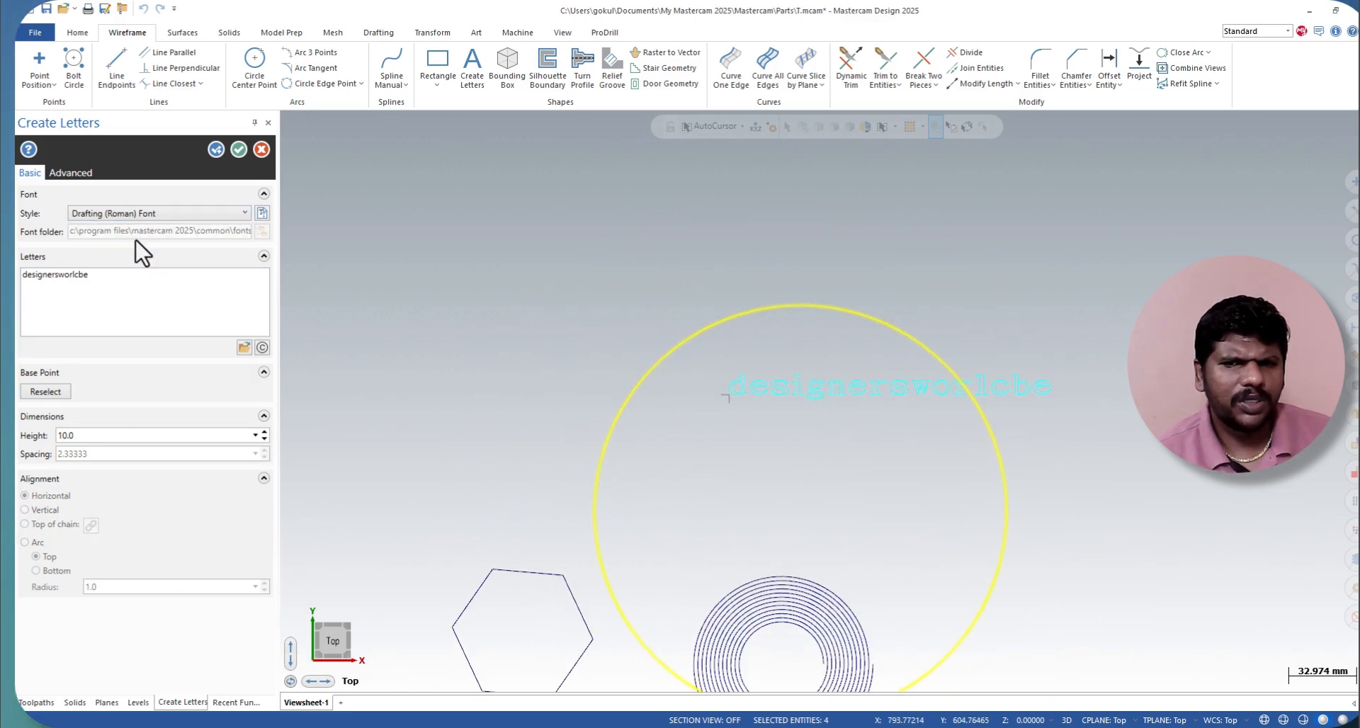
left_click(239, 149)
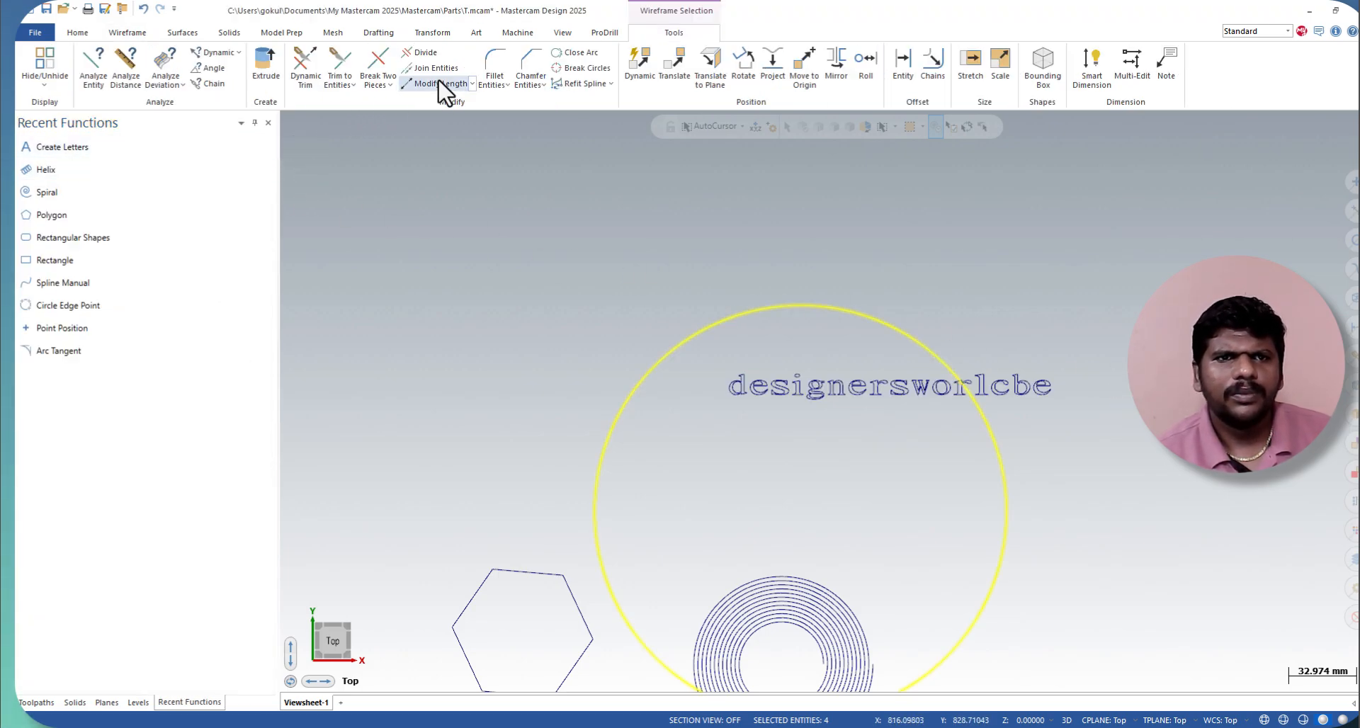
Step: Preview a rectangular bounding box around the selected wireframe entities, and cancel it
left_click(128, 33)
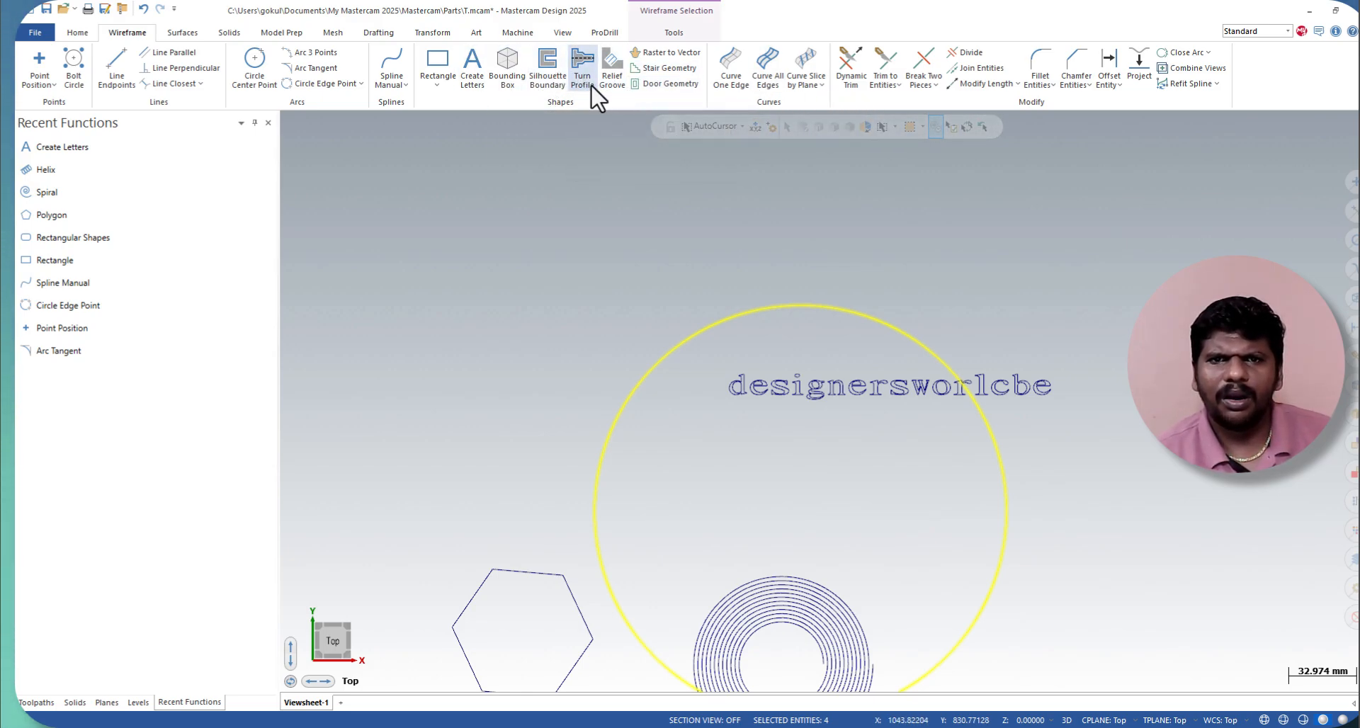
left_click(507, 79)
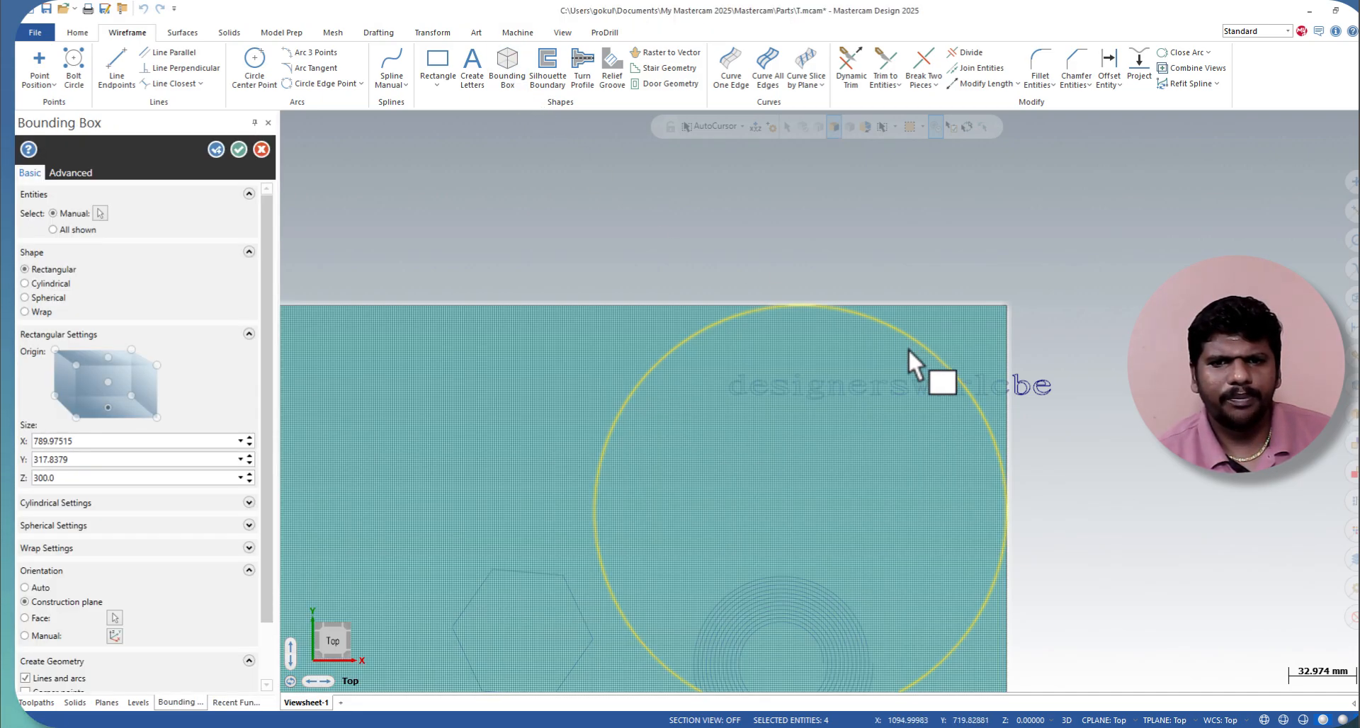
scroll(908, 347, "down", 3)
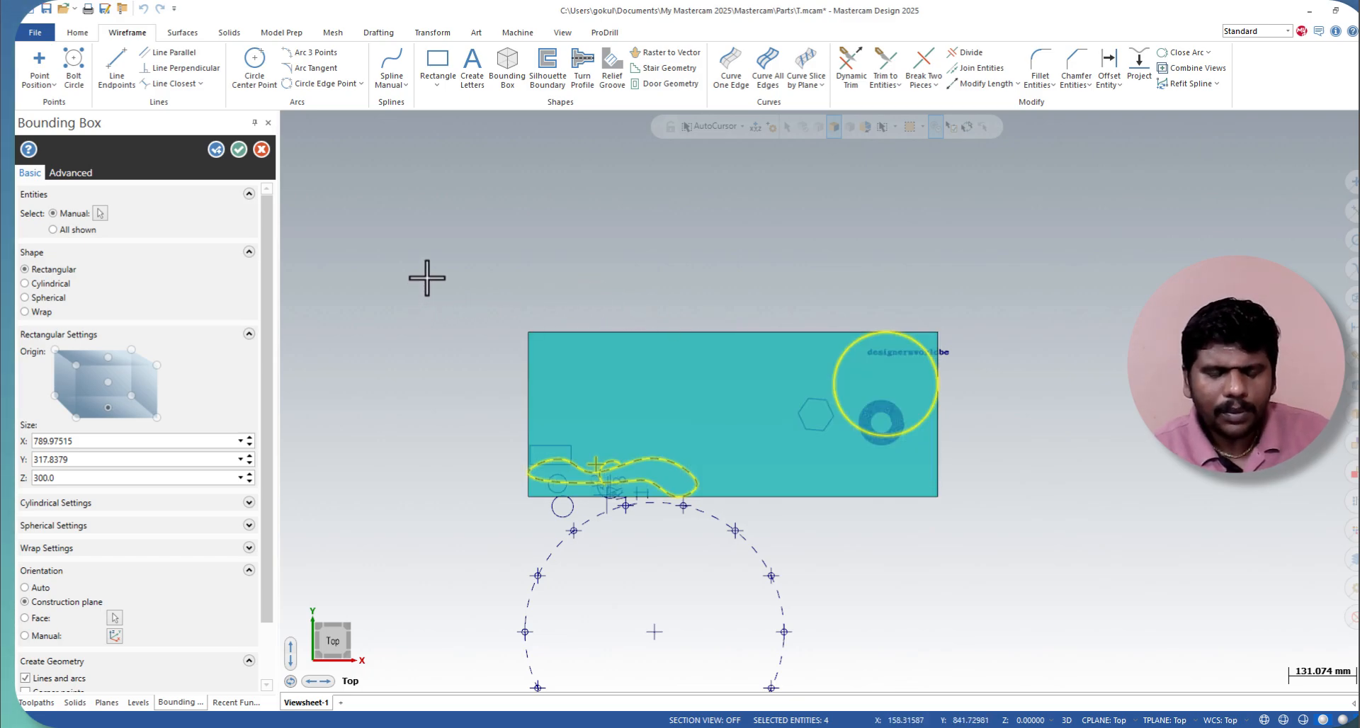
left_click(260, 150)
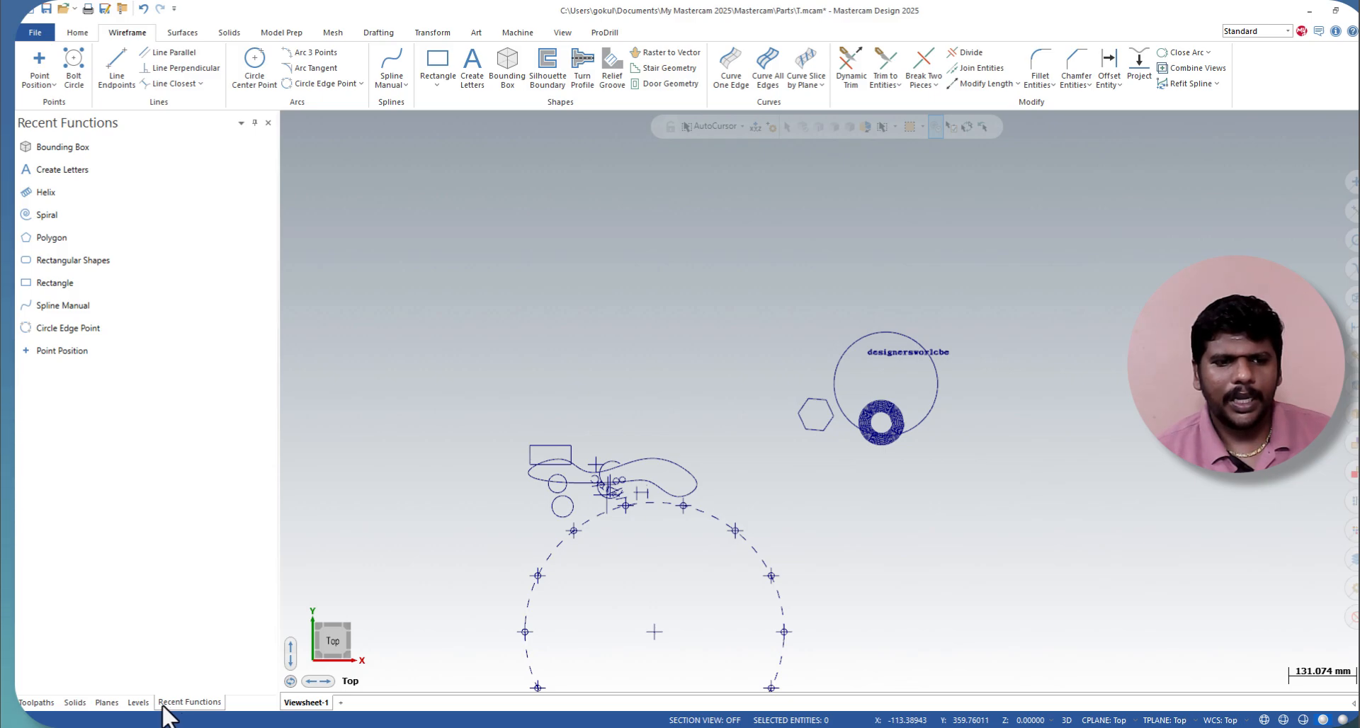
left_click(139, 704)
left_click(107, 703)
left_click(39, 704)
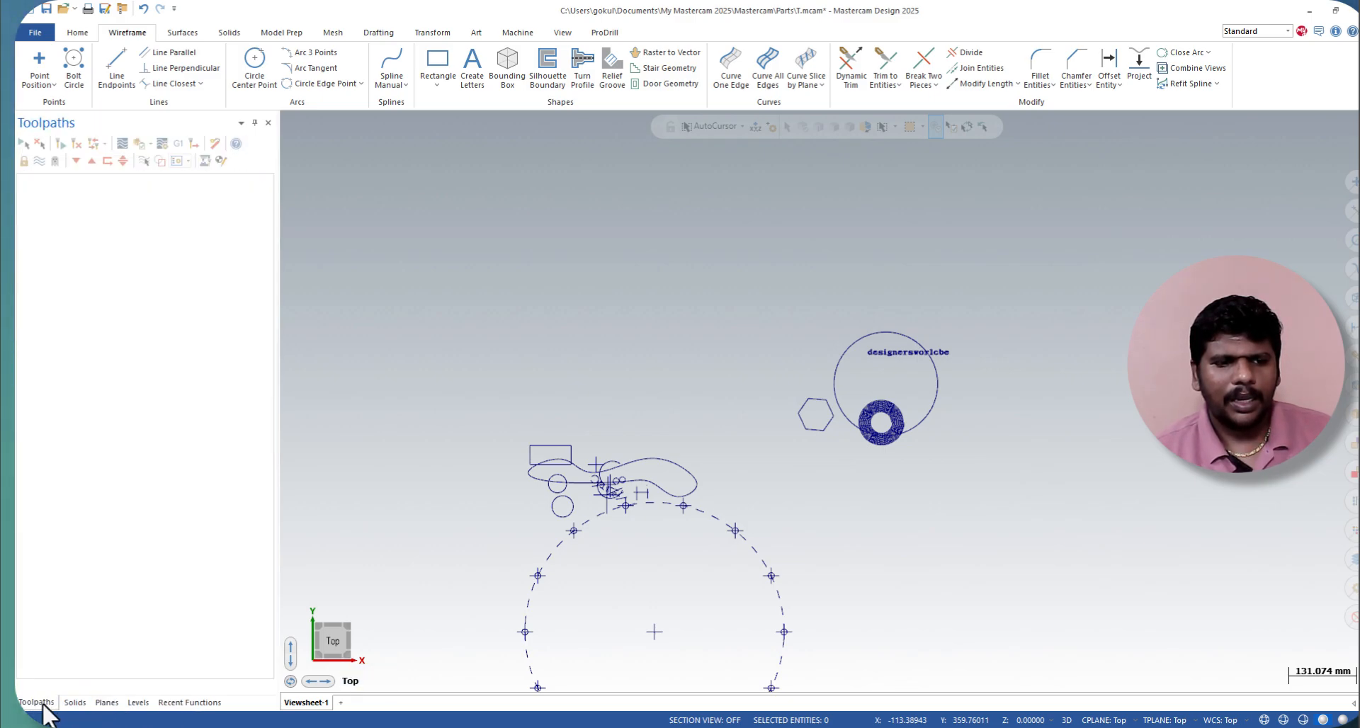